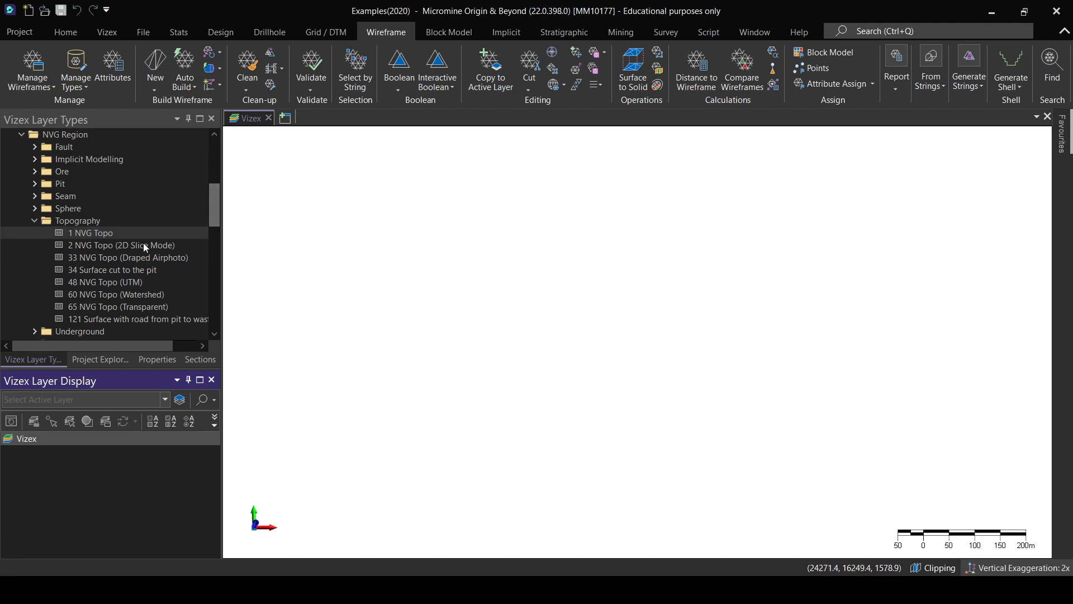
# - Load the NVG Topo surface from the Topography types of the NVG Region
pyautogui.doubleClick(96, 231)
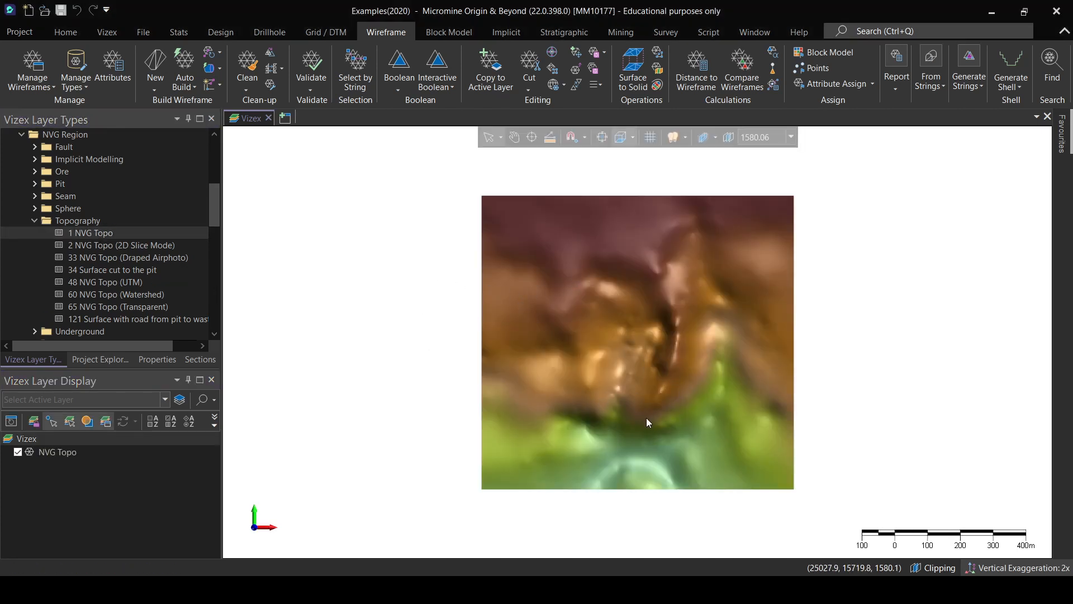
pyautogui.scroll(2, 626, 367)
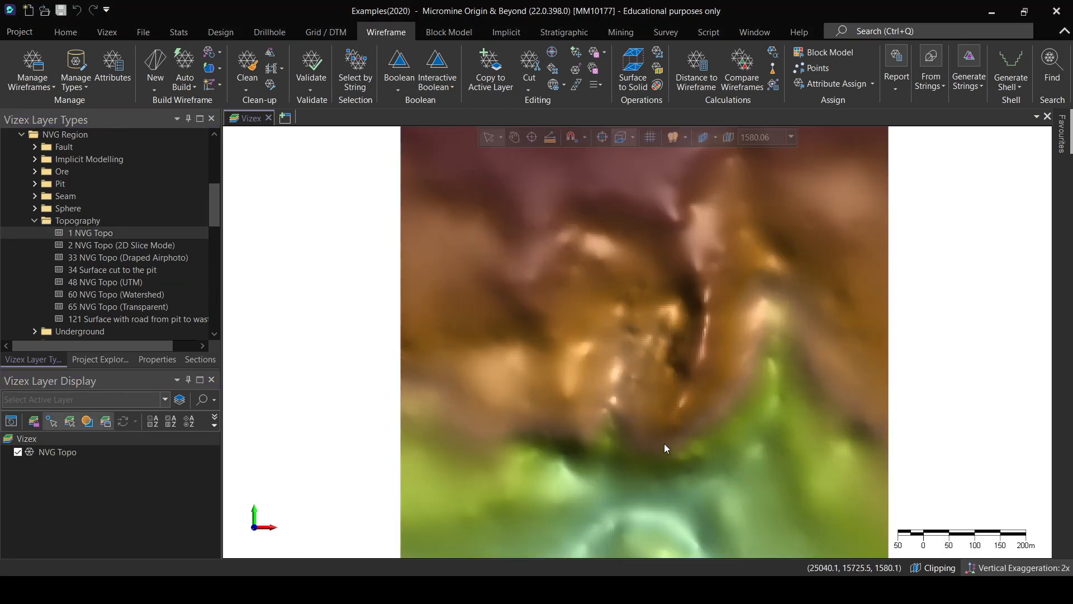
pyautogui.moveTo(683, 473); pyautogui.dragTo(722, 415)
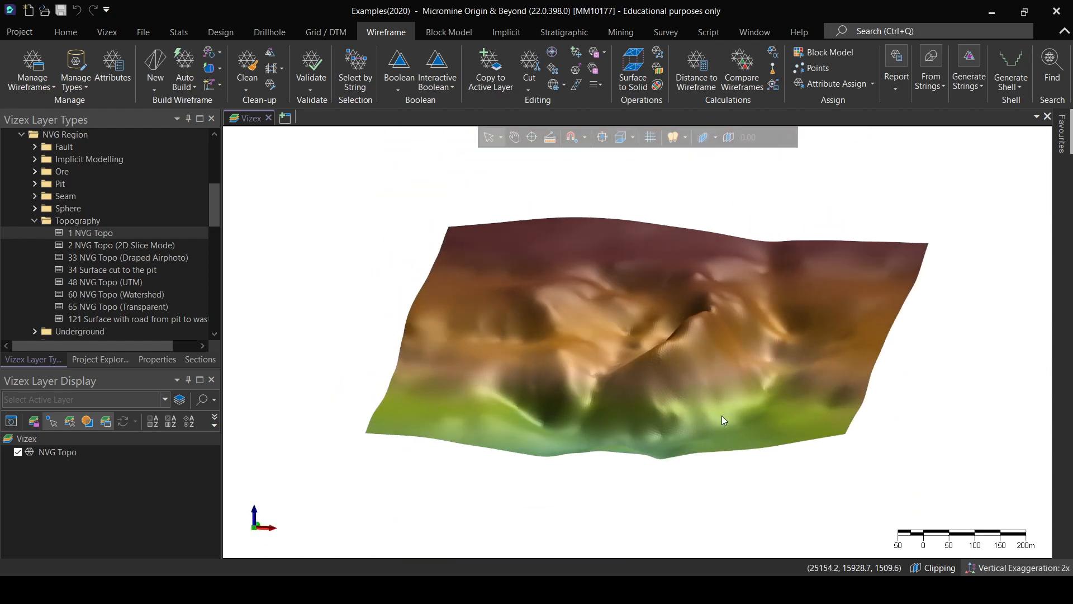
# - Examine the relief of the NVG Topo surface from oblique and overhead angles, focusing on the central slopes and valleys
pyautogui.moveTo(722, 415)
pyautogui.moveTo(615, 419); pyautogui.dragTo(725, 462)
pyautogui.scroll(5, 677, 384)
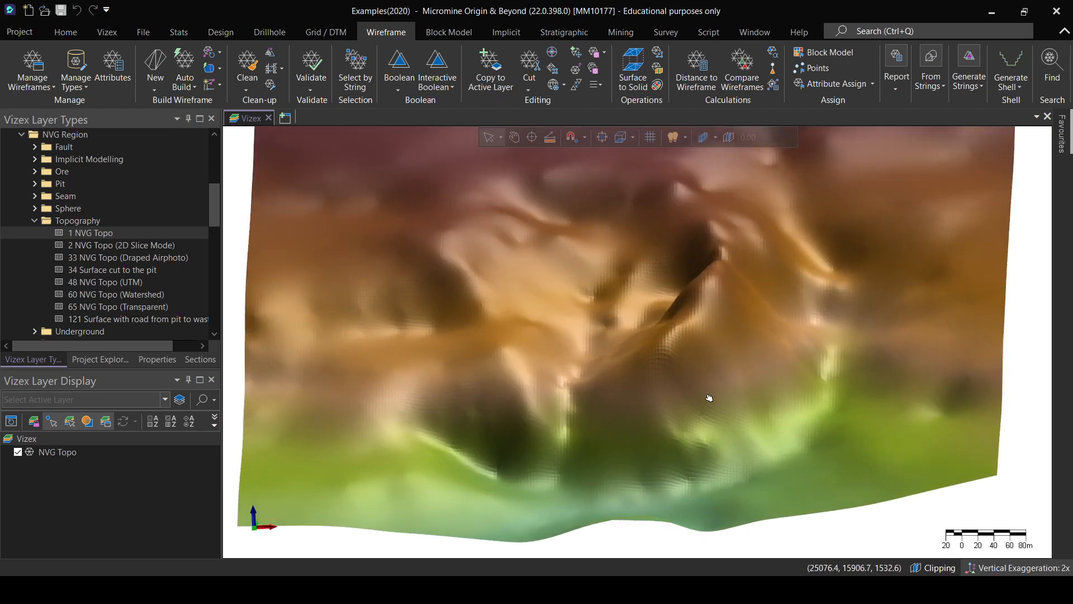
pyautogui.moveTo(730, 393); pyautogui.dragTo(688, 390)
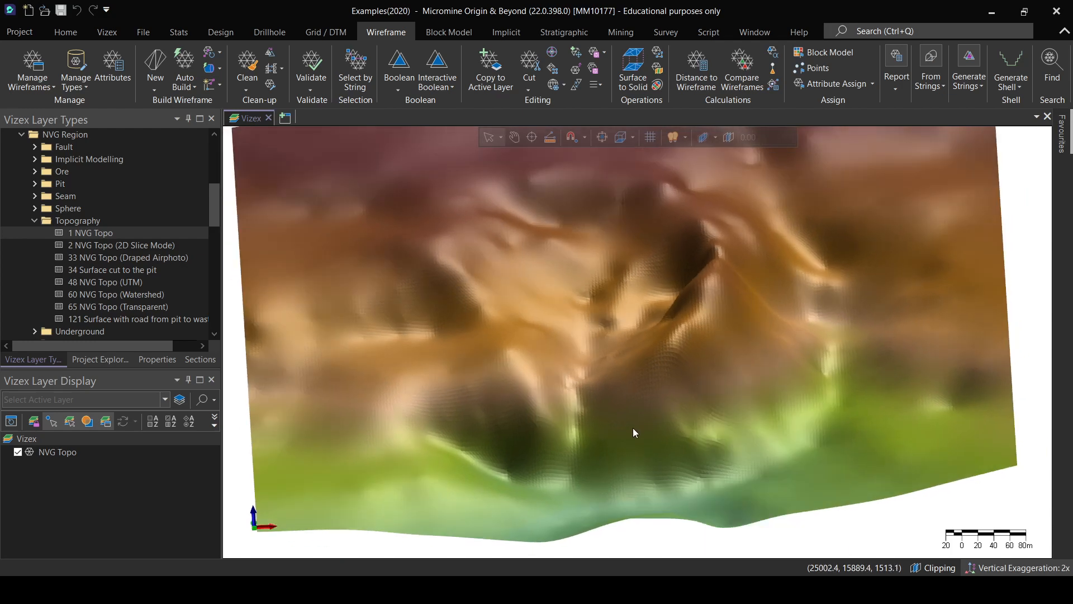
pyautogui.moveTo(629, 415); pyautogui.dragTo(653, 420)
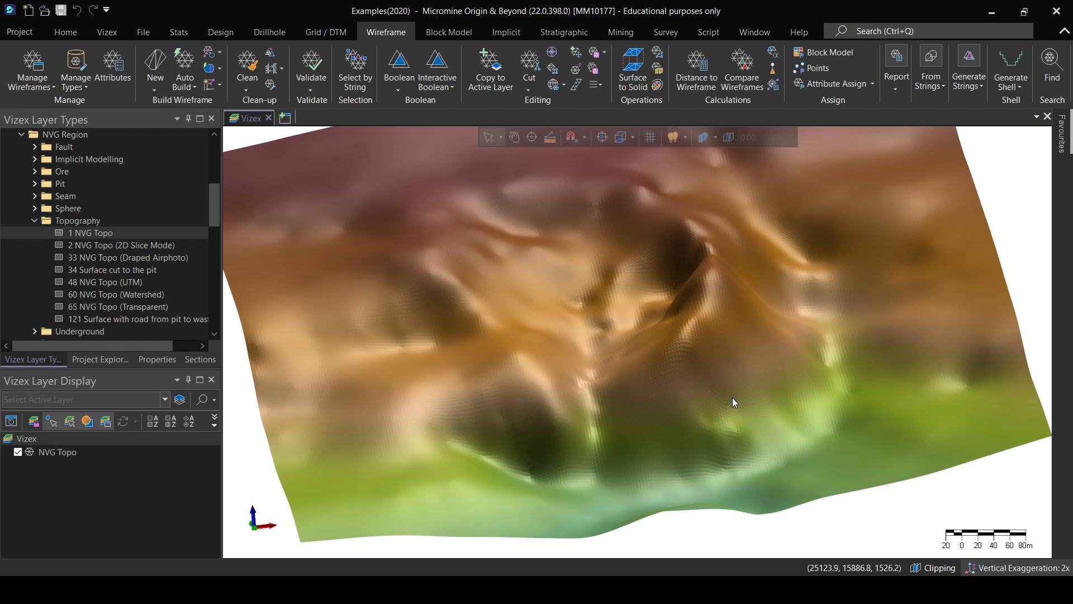
pyautogui.moveTo(752, 412); pyautogui.dragTo(688, 414, button='right')
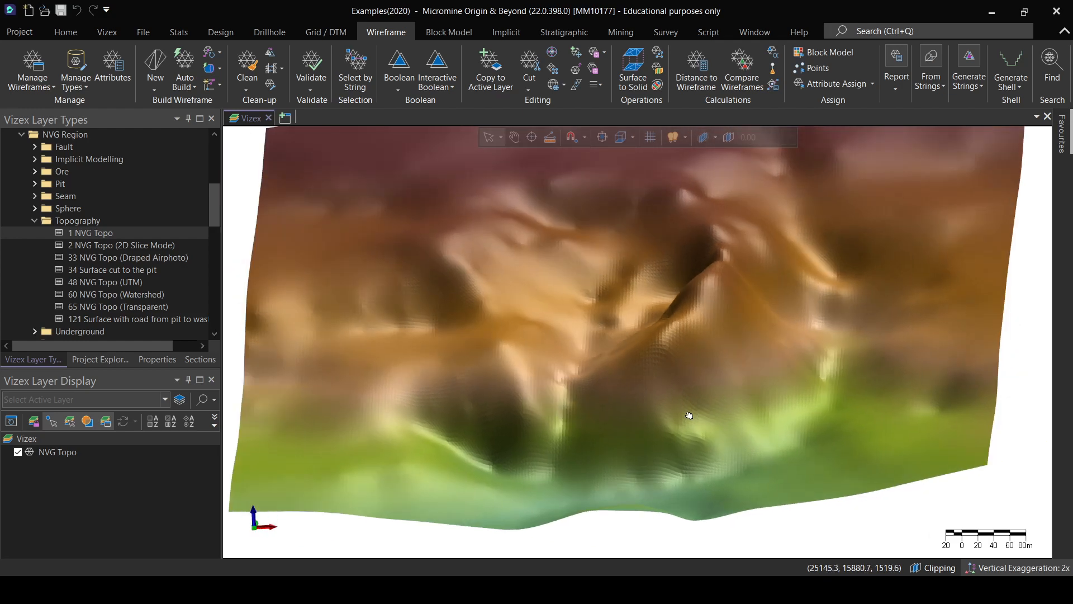
pyautogui.moveTo(734, 359); pyautogui.dragTo(725, 377, button='middle')
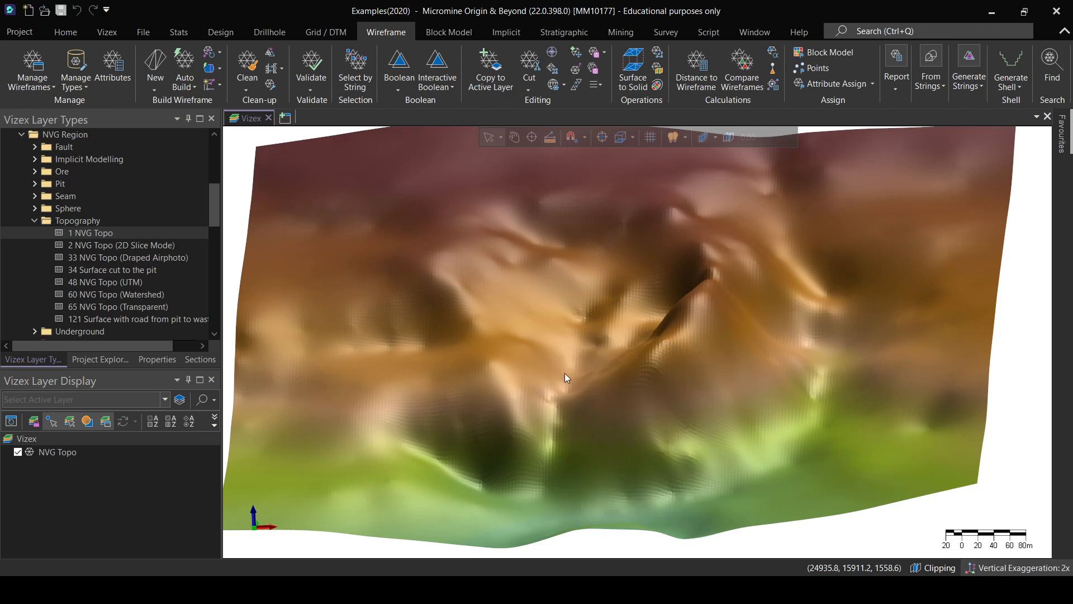
pyautogui.moveTo(566, 374)
pyautogui.scroll(4, 639, 350)
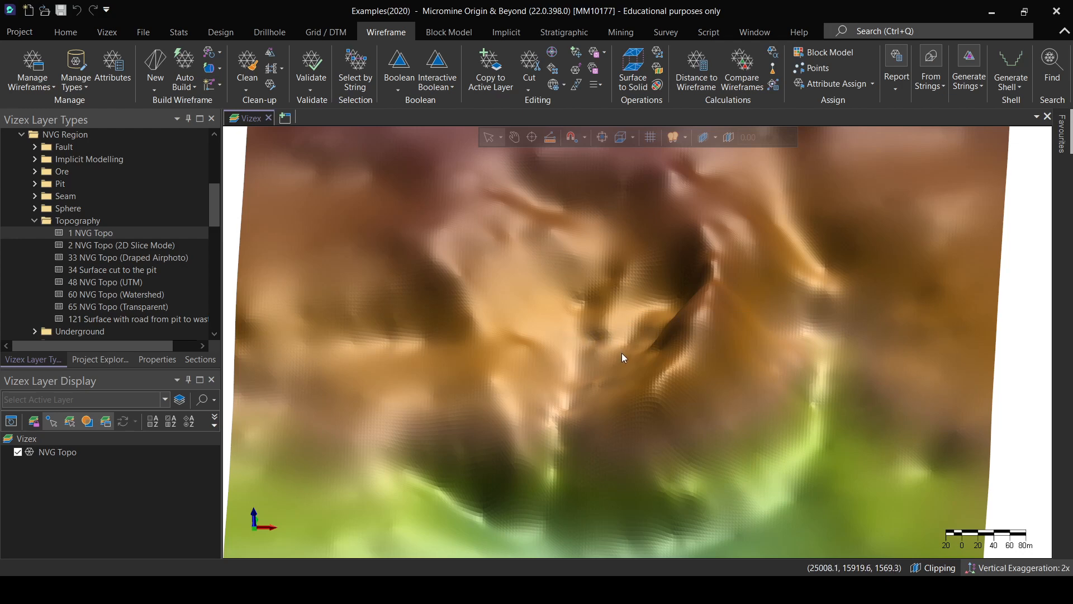
pyautogui.scroll(-3, 639, 394)
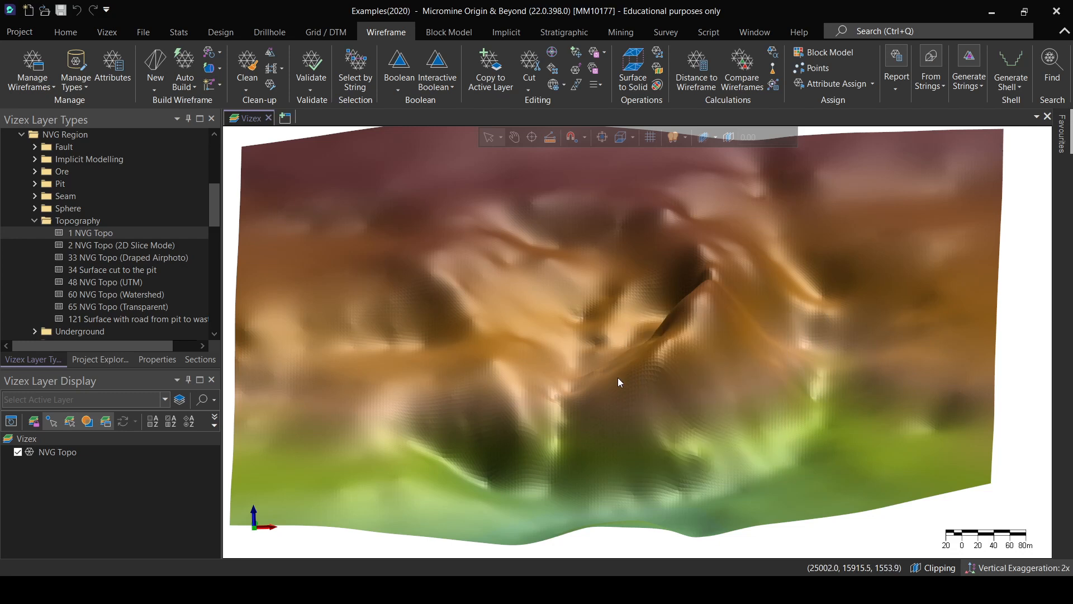
pyautogui.scroll(2, 642, 357)
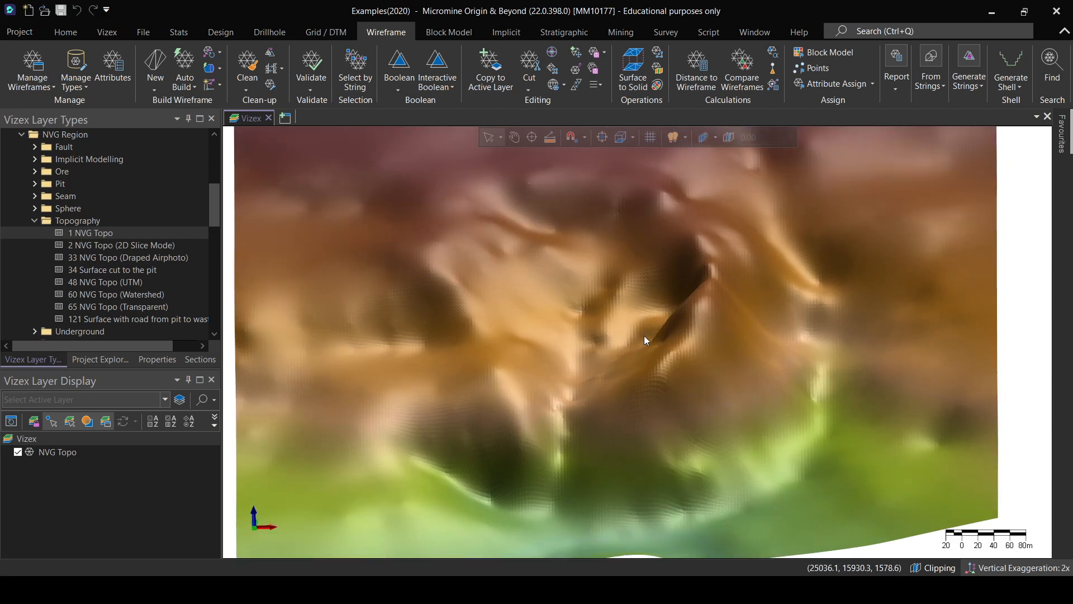
pyautogui.moveTo(644, 335)
pyautogui.moveTo(667, 338); pyautogui.dragTo(671, 413, button='right')
pyautogui.moveTo(652, 300); pyautogui.dragTo(649, 338, button='middle')
pyautogui.scroll(-2, 649, 326)
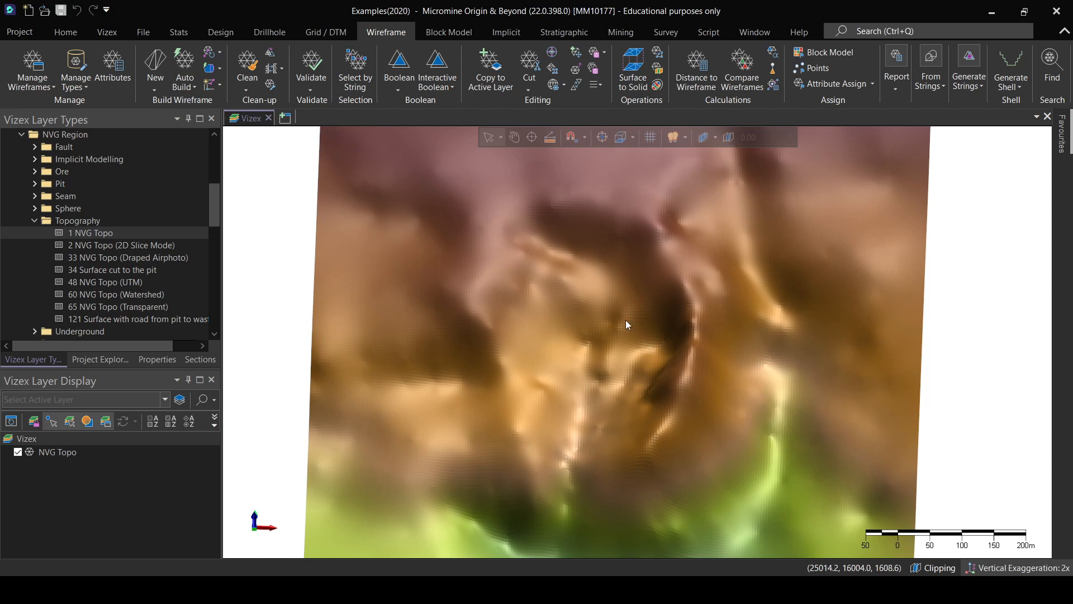
pyautogui.moveTo(662, 411); pyautogui.dragTo(612, 390, button='right')
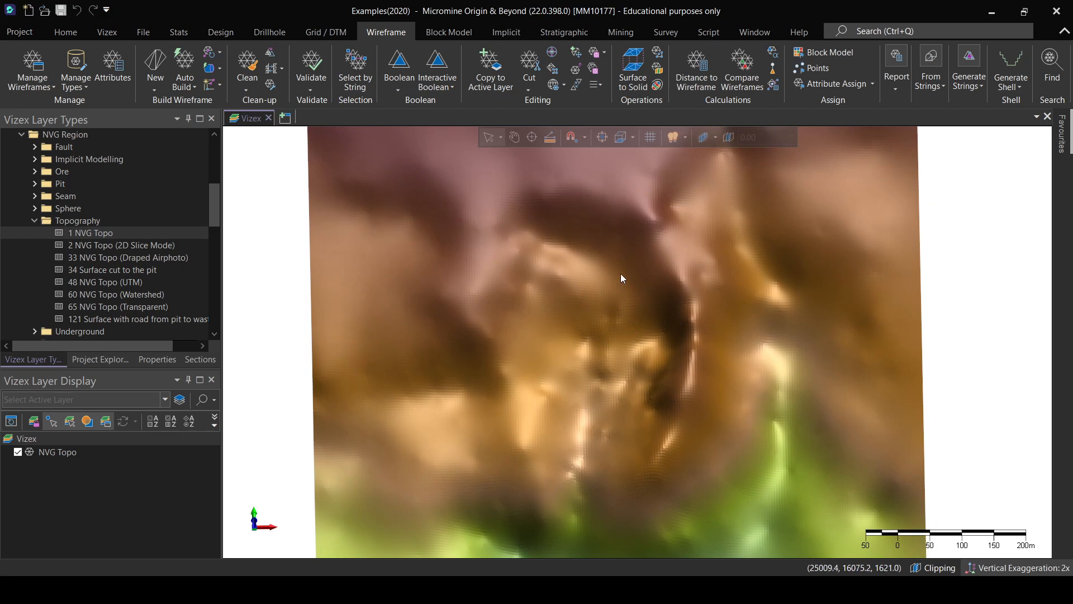
pyautogui.moveTo(583, 377)
pyautogui.mouseDown(button='middle')
pyautogui.moveTo(568, 383)
pyautogui.moveTo(580, 390)
pyautogui.mouseUp(button='middle')
pyautogui.moveTo(661, 337); pyautogui.dragTo(687, 331, button='middle')
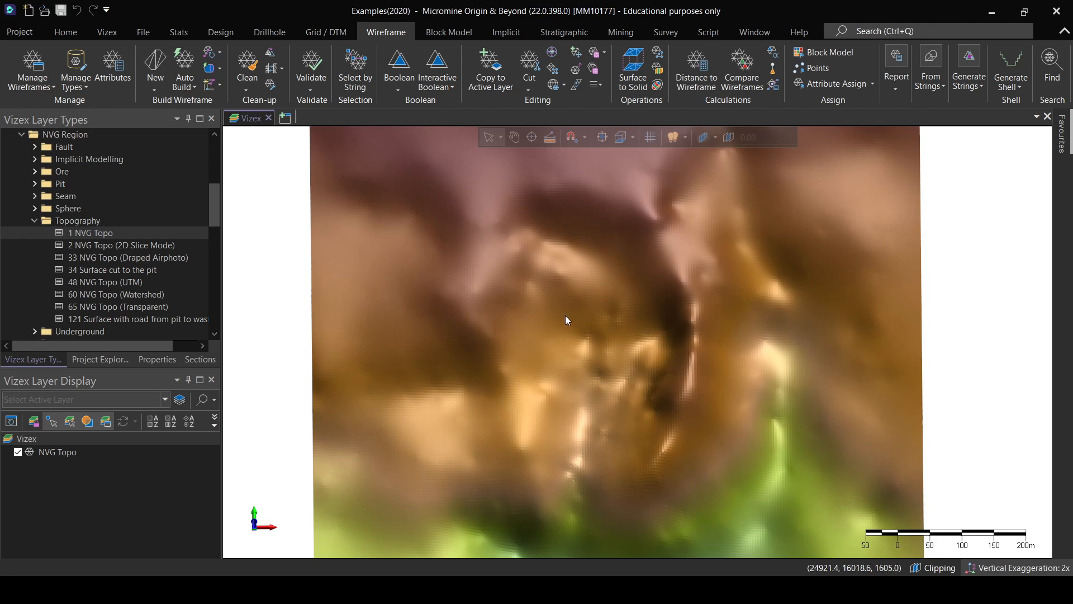
# - Create a new string layer and make it the active layer
pyautogui.moveTo(566, 319)
pyautogui.click(166, 399)
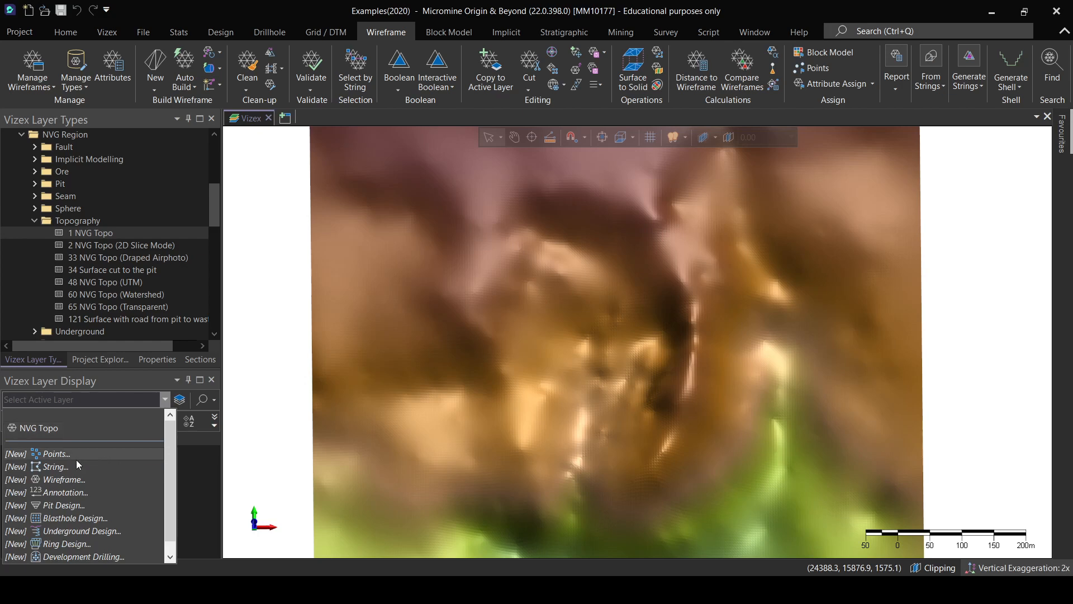
pyautogui.click(64, 469)
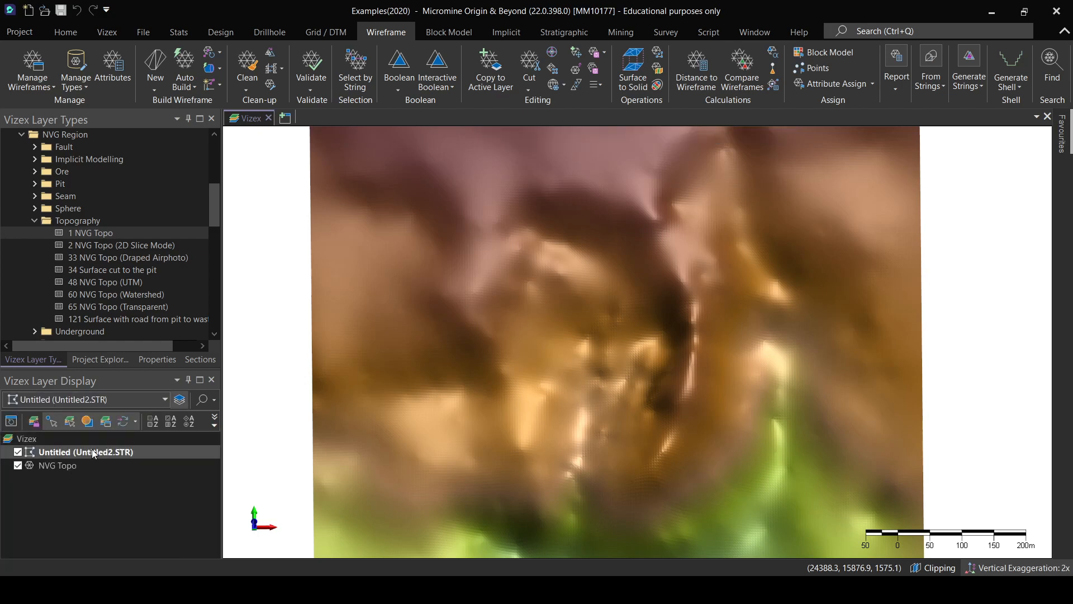
# - Save the untitled string layer as a STRING file named Pit Base, overwriting the existing file, and dismiss the security notification
pyautogui.click(90, 450)
pyautogui.rightClick(86, 451)
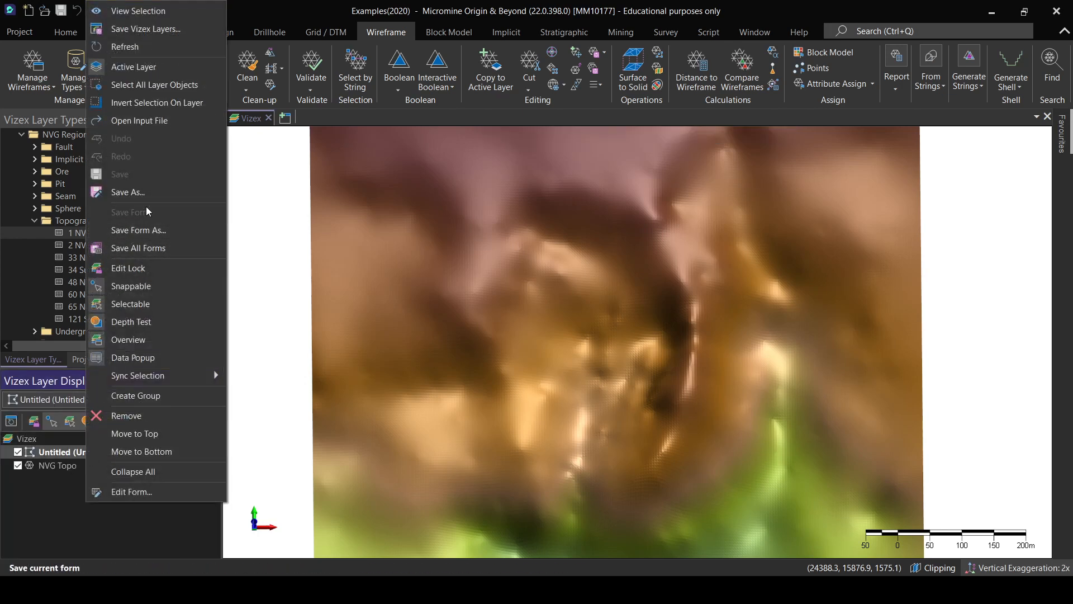
pyautogui.click(149, 190)
pyautogui.click(501, 271)
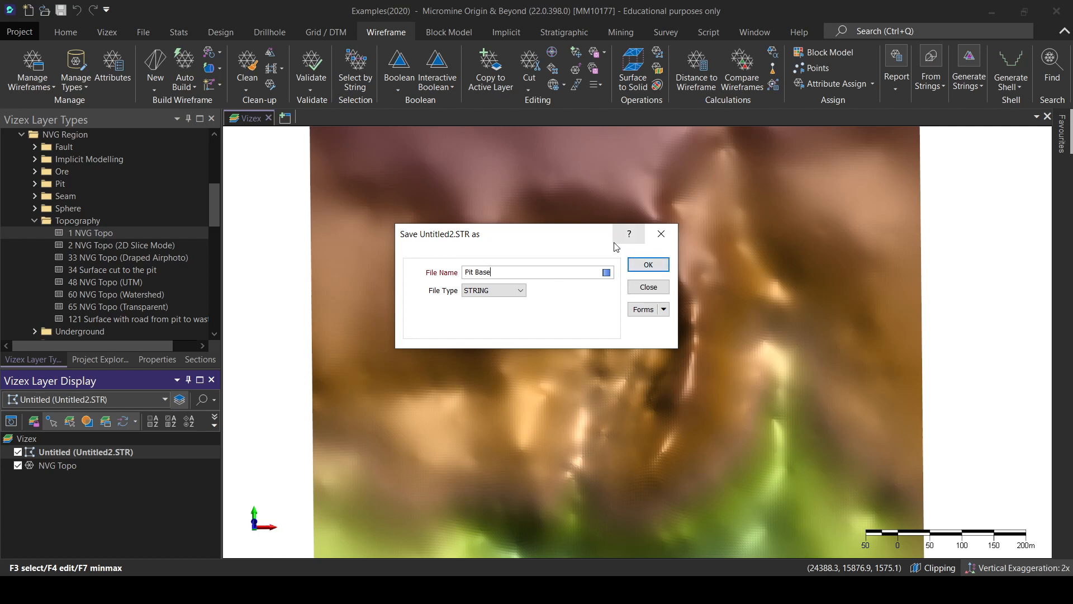
pyautogui.moveTo(587, 242); pyautogui.dragTo(563, 243)
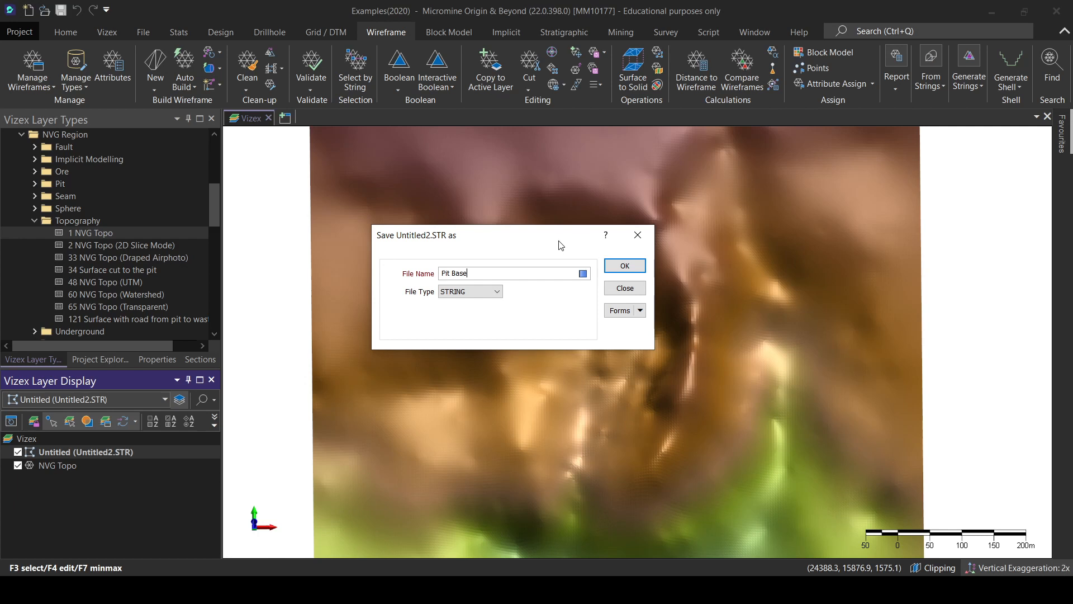
pyautogui.click(625, 268)
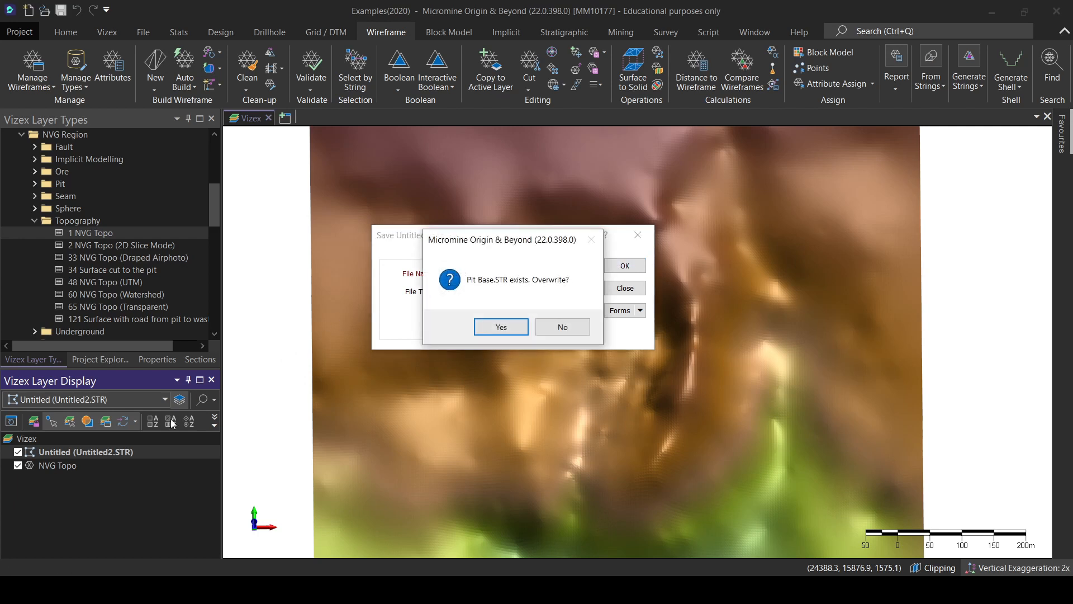
pyautogui.click(501, 328)
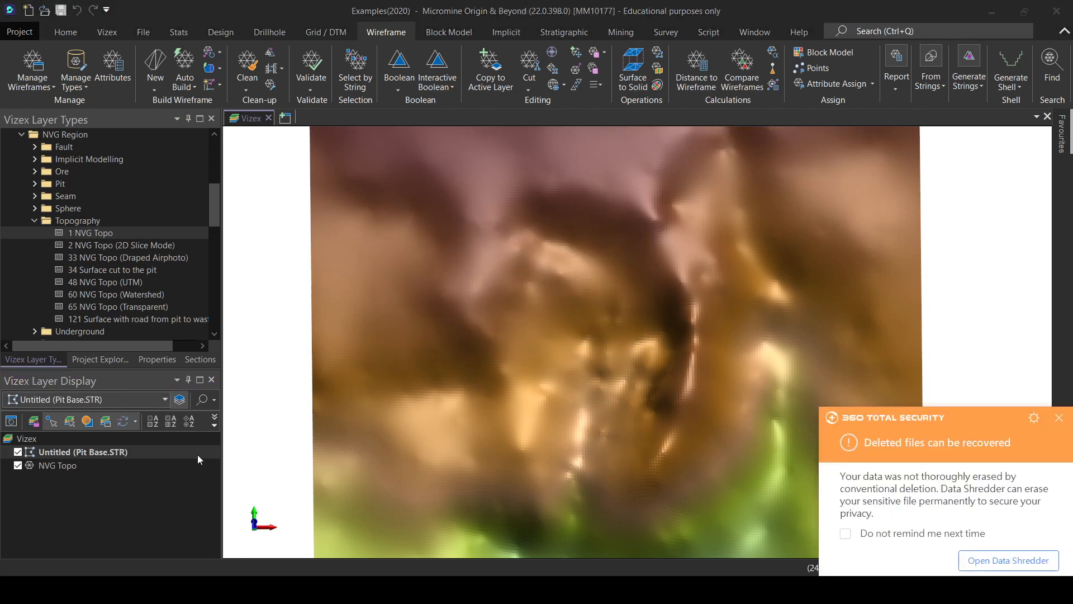
pyautogui.click(1060, 419)
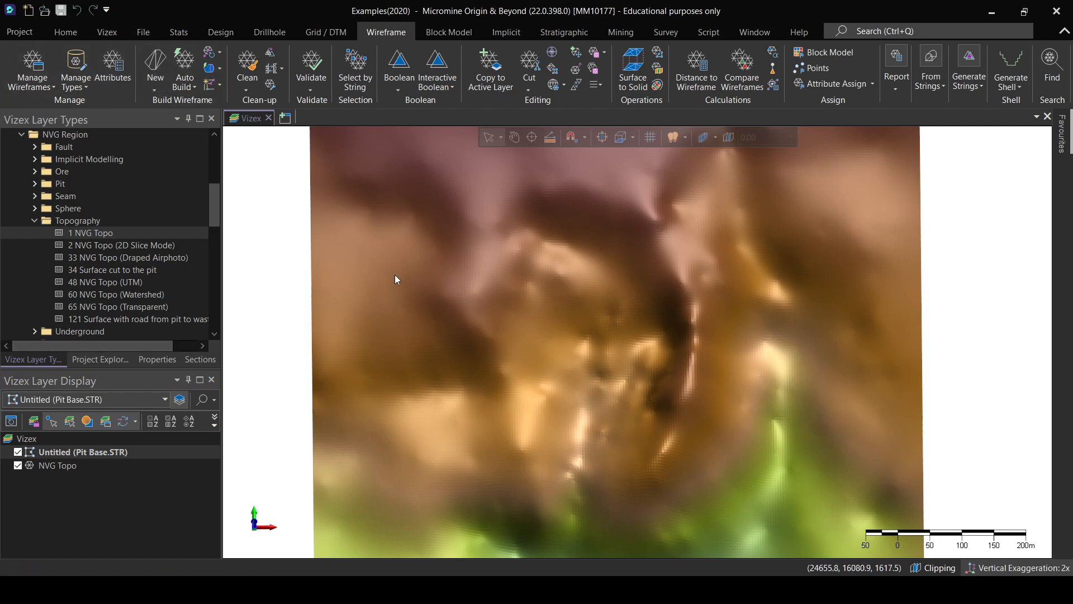
# - Bring up the design tools and hide the NVG Topo layer
pyautogui.moveTo(396, 279)
pyautogui.click(230, 32)
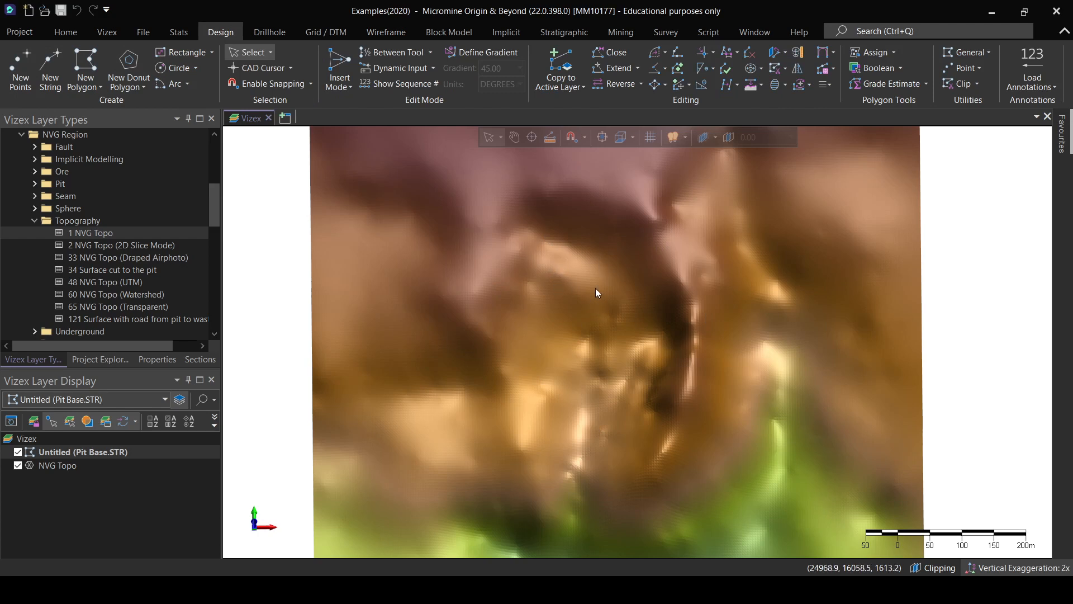
pyautogui.moveTo(575, 291); pyautogui.dragTo(566, 287, button='middle')
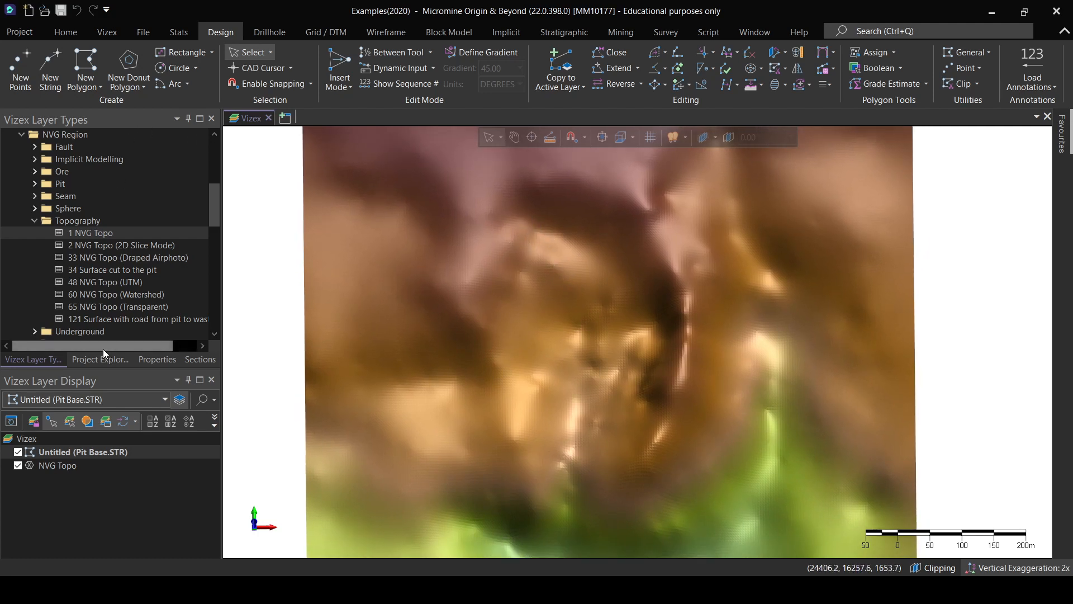
pyautogui.click(18, 466)
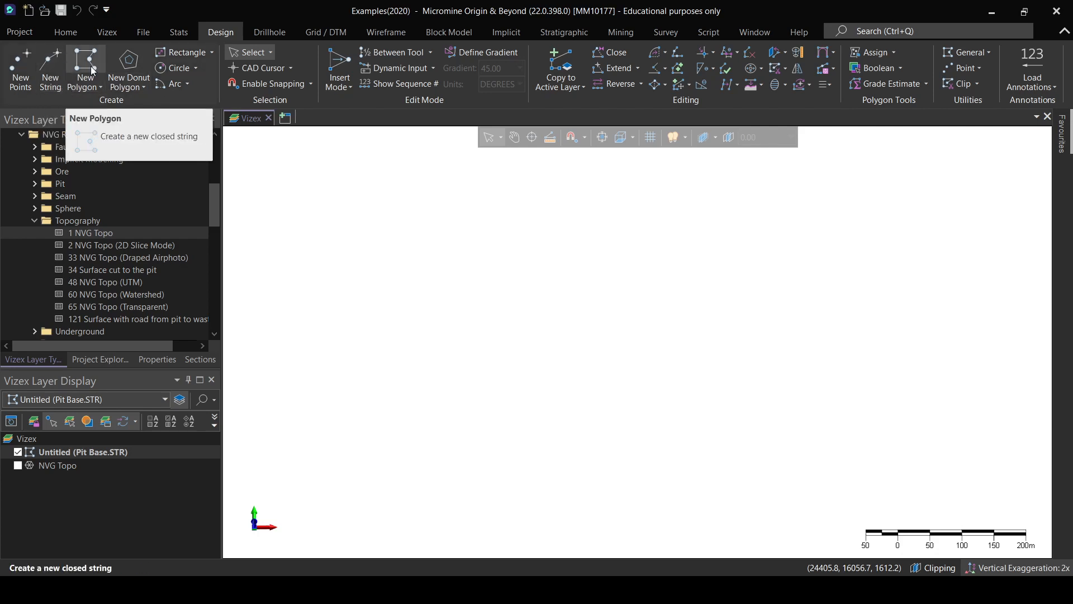
# - Start a new string, switch to the plan view and set its elevation to 1000
pyautogui.click(54, 68)
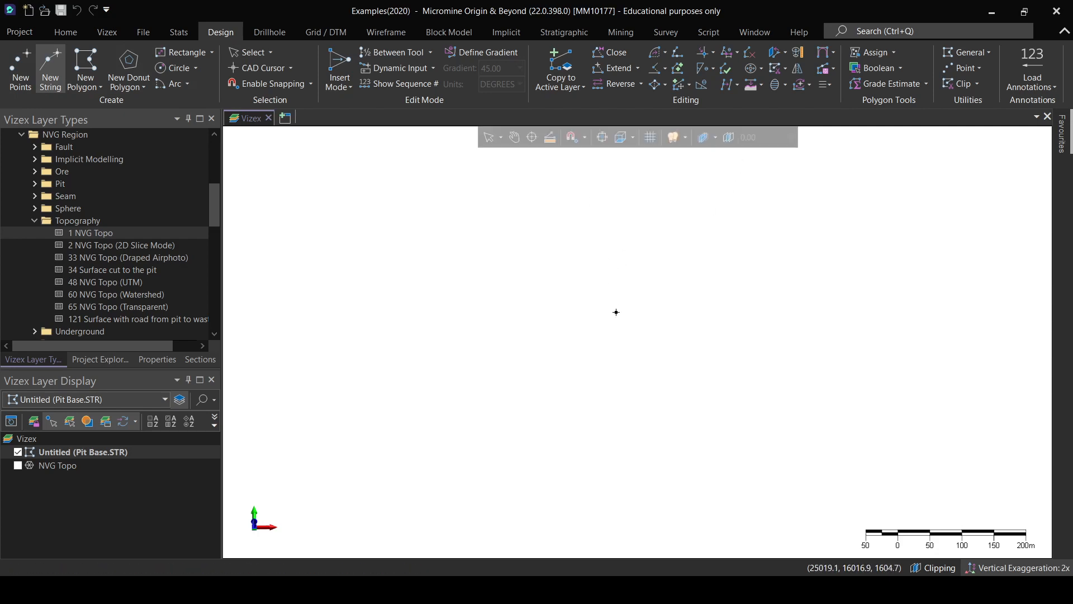
pyautogui.click(622, 137)
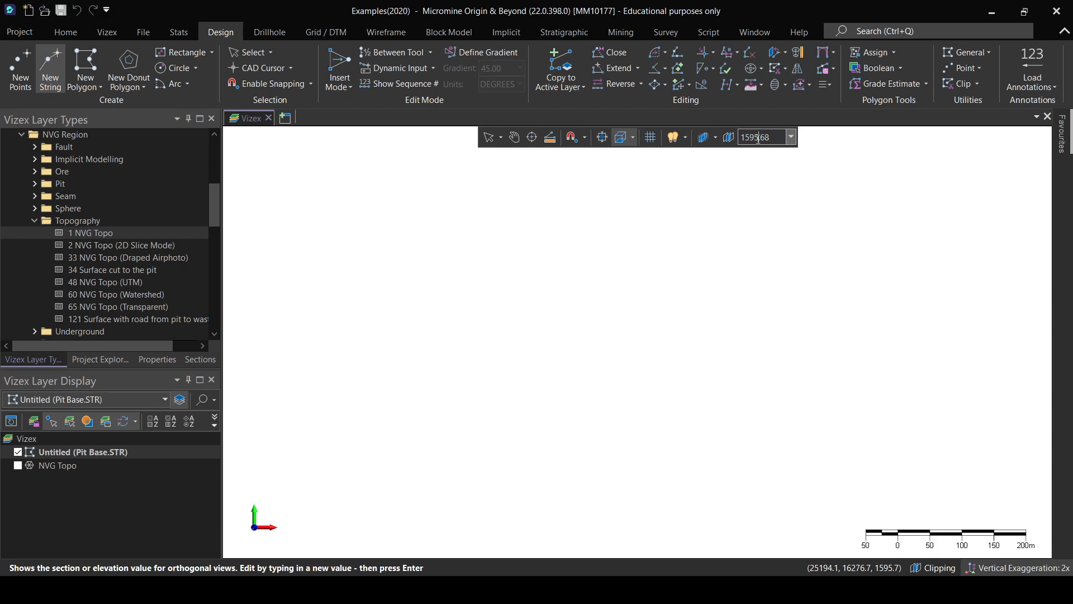
pyautogui.doubleClick(760, 138)
pyautogui.write('1000')
pyautogui.press('Return')
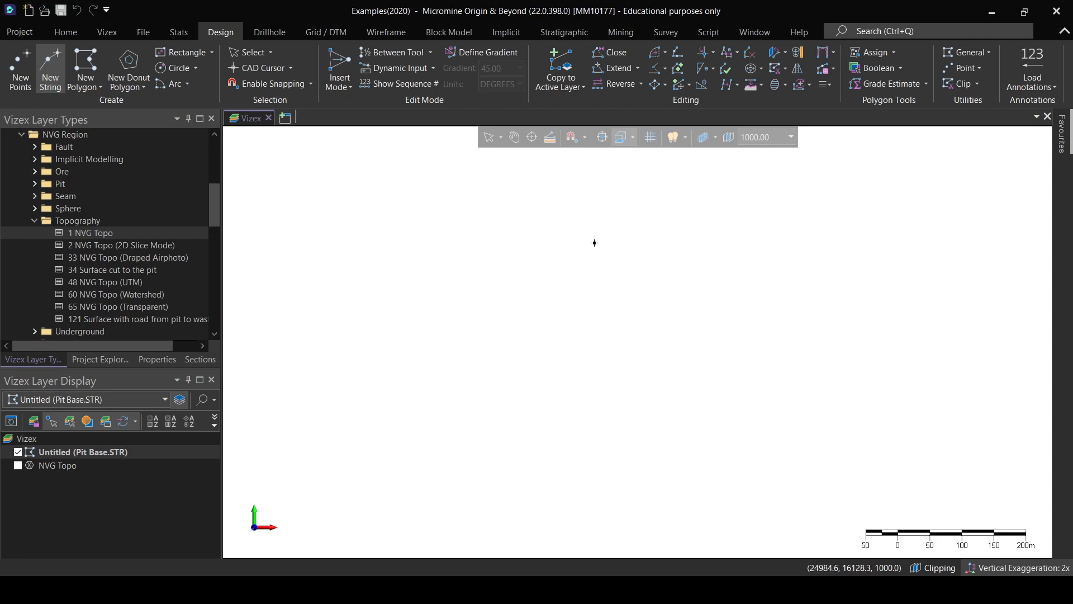
pyautogui.click(17, 467)
pyautogui.click(18, 467)
# - Draw an open seven-point string for the pit base, about 160 m wide and 175 m high, in the middle of the plan view
pyautogui.click(582, 282)
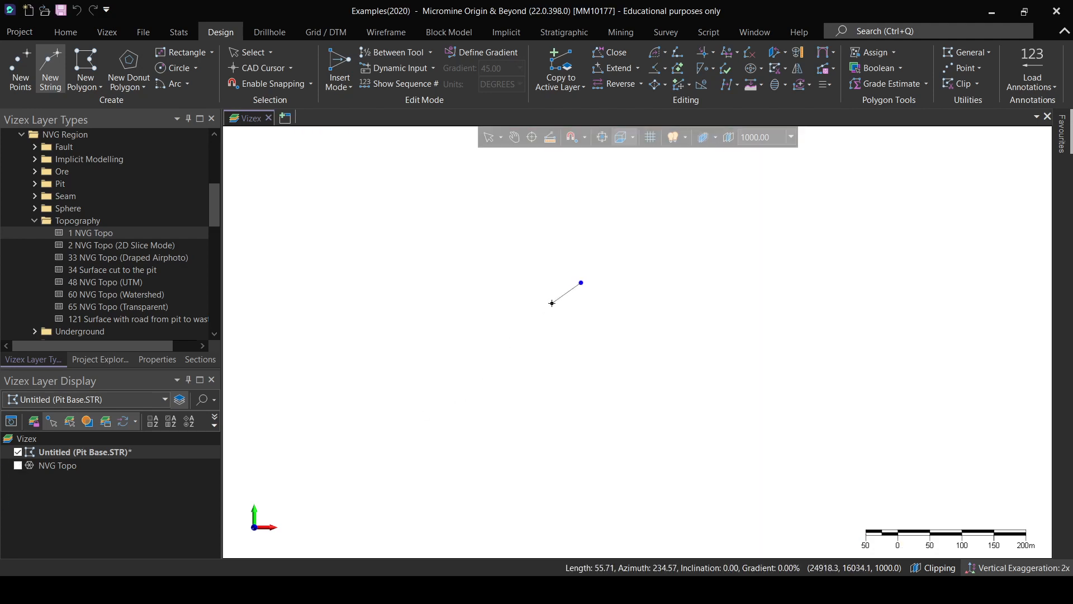
pyautogui.click(552, 303)
pyautogui.click(535, 338)
pyautogui.click(545, 391)
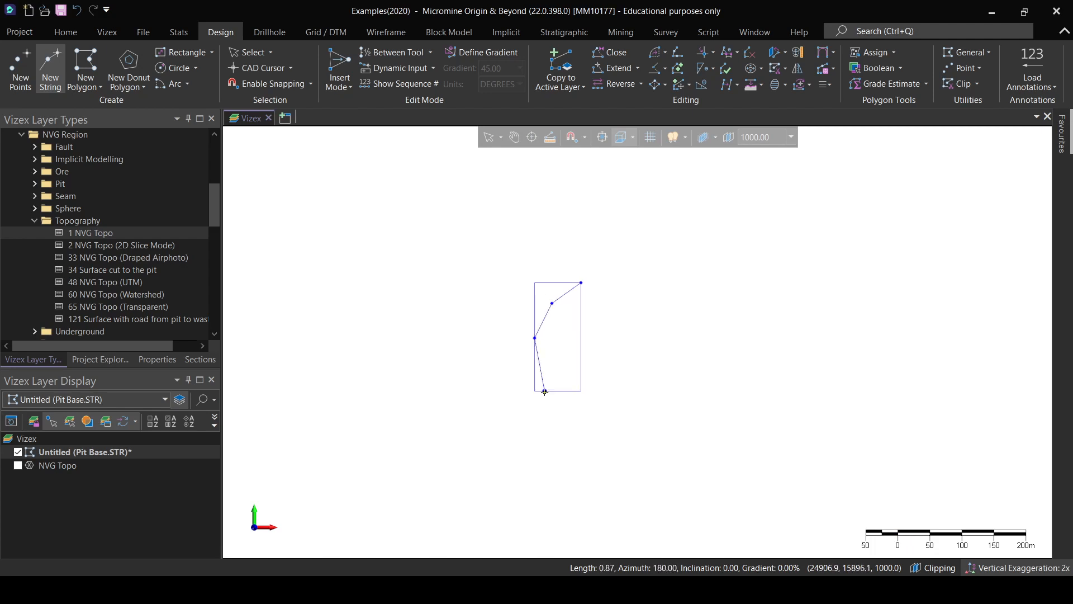
pyautogui.click(605, 394)
pyautogui.click(636, 338)
pyautogui.click(621, 285)
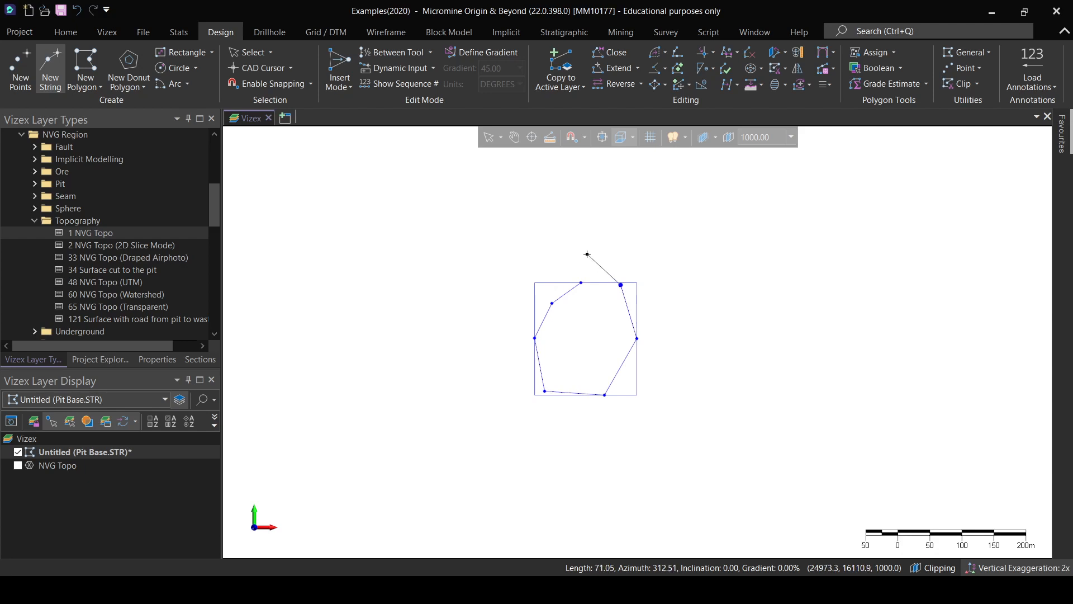
pyautogui.press('Escape')
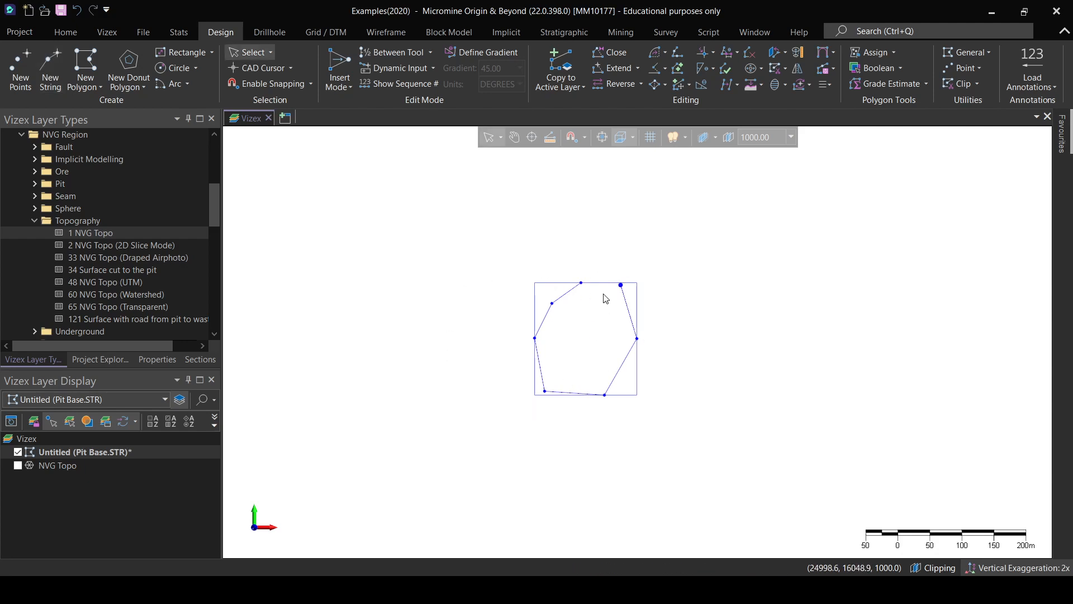
# - Close the seven-point pit base string into a loop and delete the whole string
pyautogui.rightClick(539, 329)
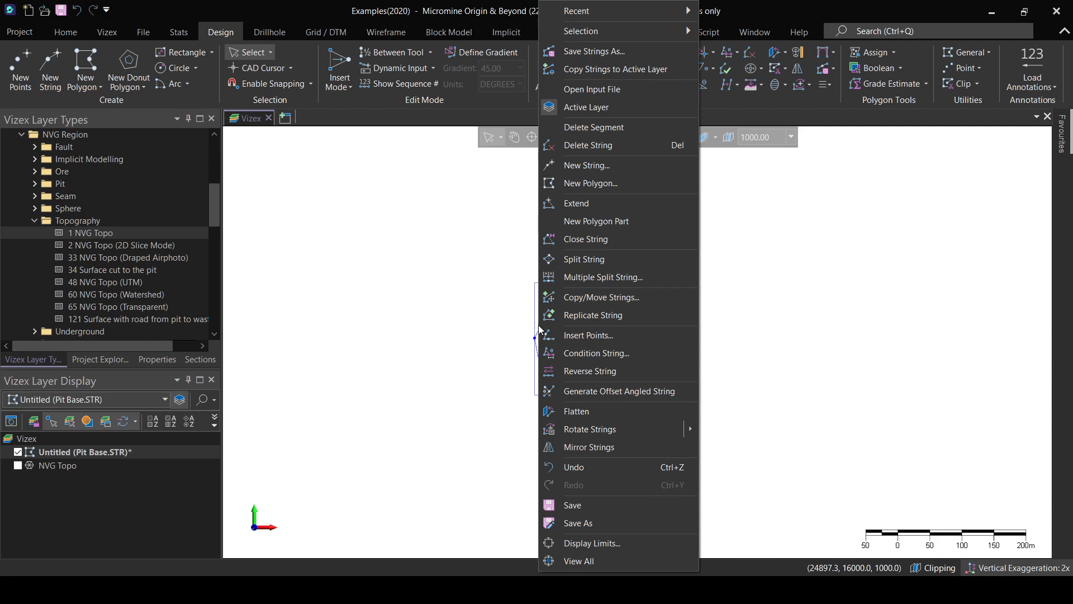
pyautogui.click(586, 241)
pyautogui.click(559, 339)
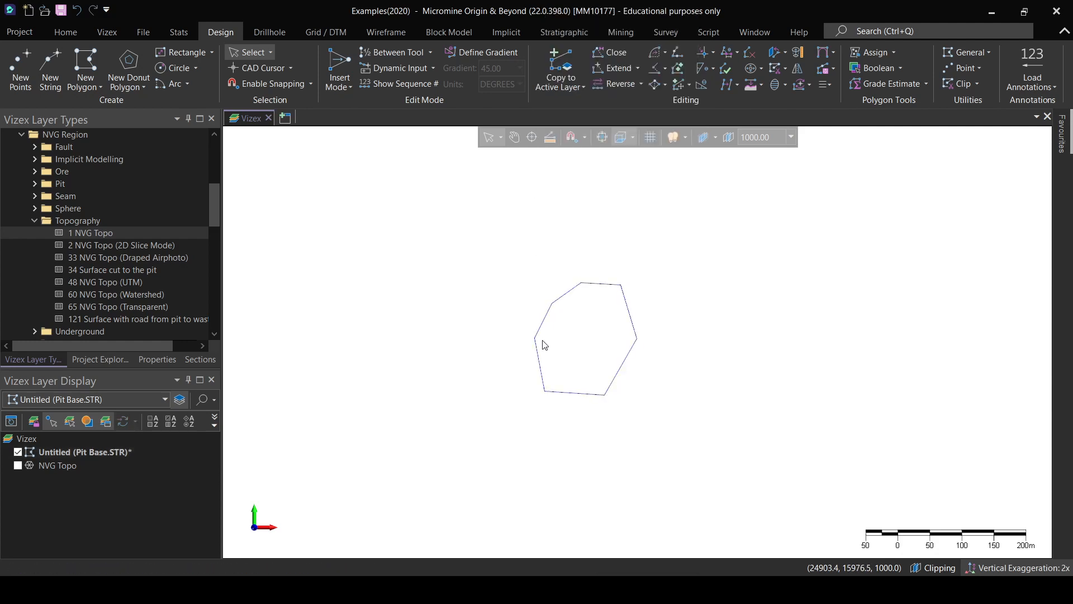
pyautogui.press('Delete')
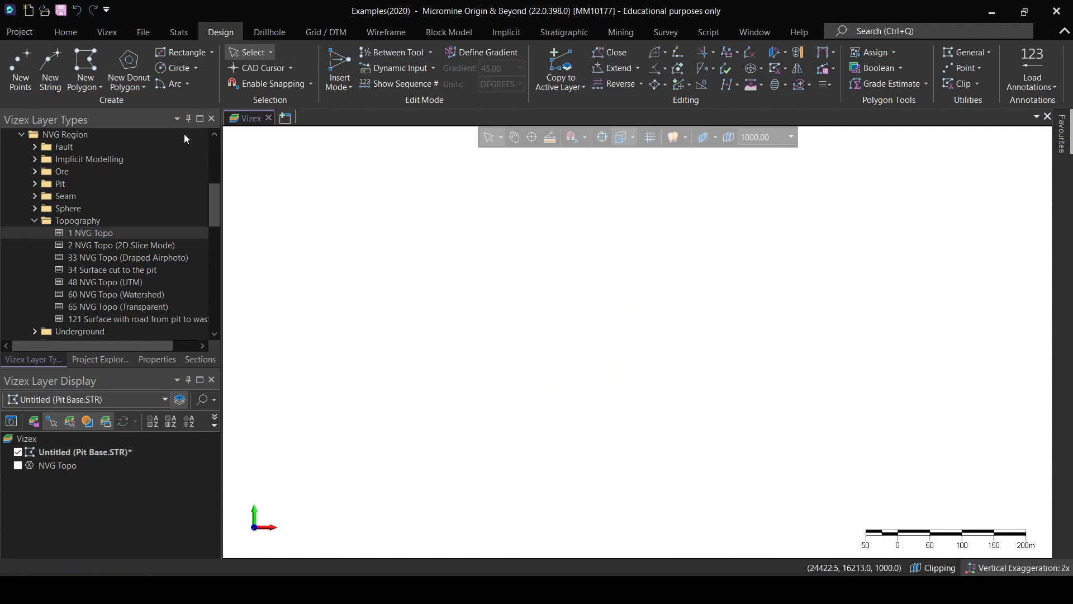
# - Draw a closed seven-point pit base polygon about 217 m wide and 201 m high in the middle of the plan view
pyautogui.click(92, 56)
pyautogui.click(114, 103)
pyautogui.click(563, 271)
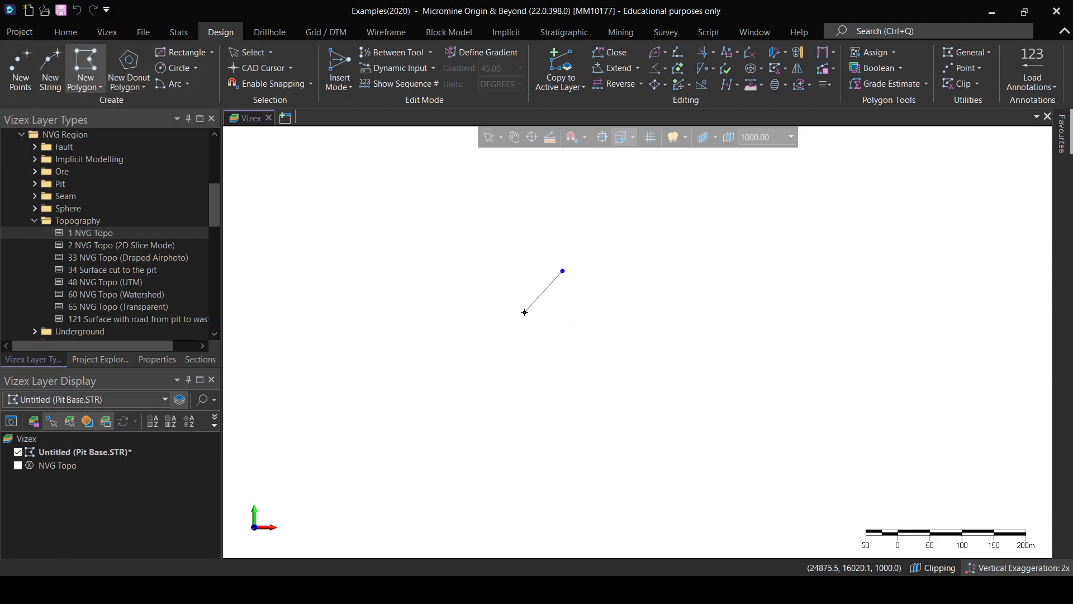
pyautogui.click(524, 312)
pyautogui.click(524, 375)
pyautogui.click(554, 399)
pyautogui.click(615, 396)
pyautogui.click(663, 347)
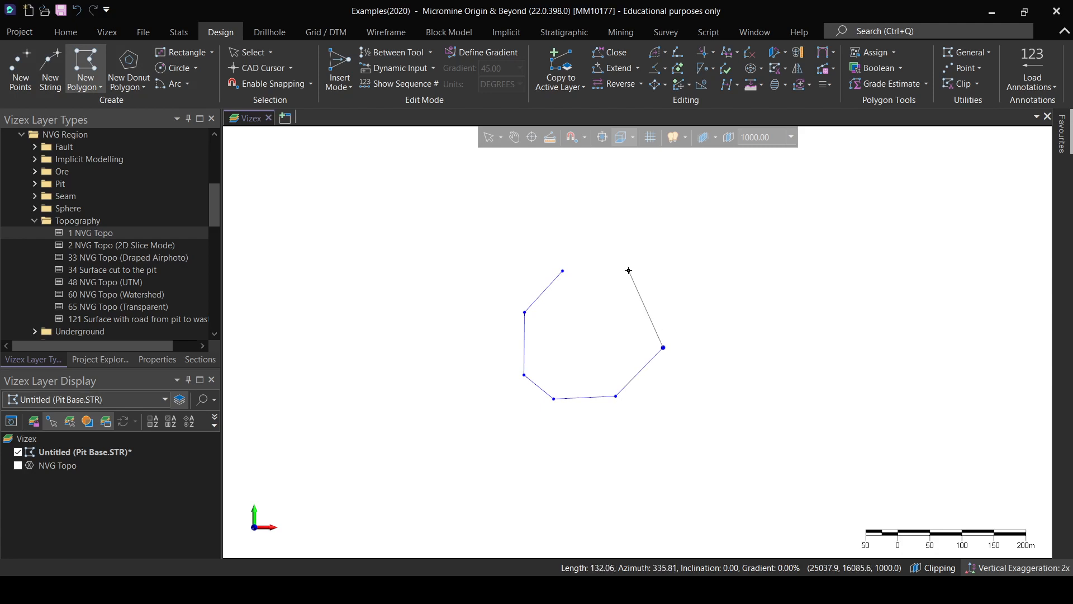
pyautogui.click(629, 270)
pyautogui.rightClick(595, 256)
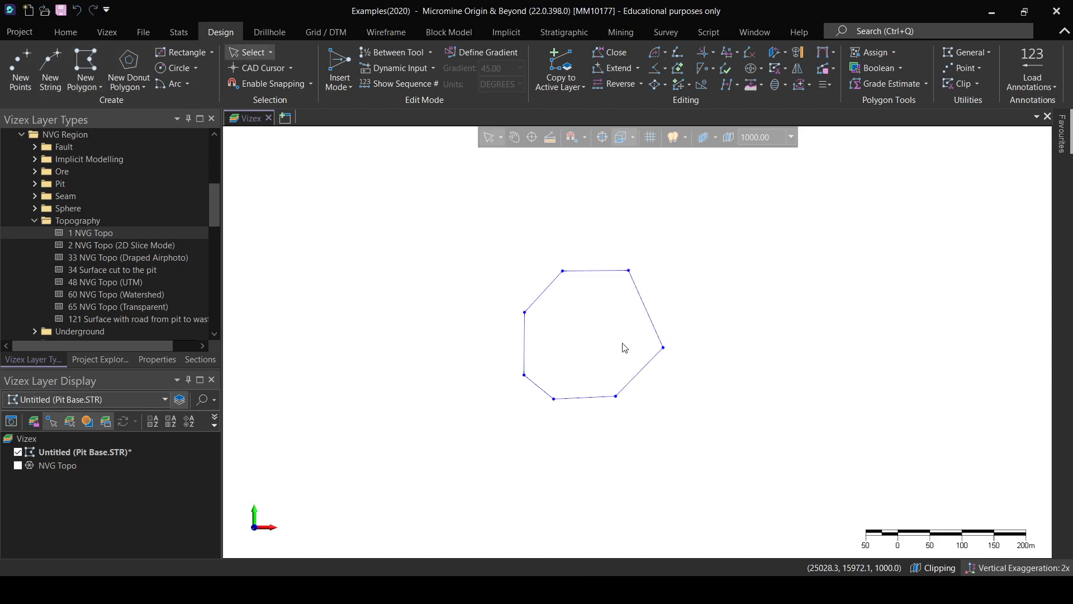
# - Show the data properties of the new pit base polygon
pyautogui.moveTo(620, 348); pyautogui.dragTo(619, 355, button='middle')
pyautogui.click(163, 361)
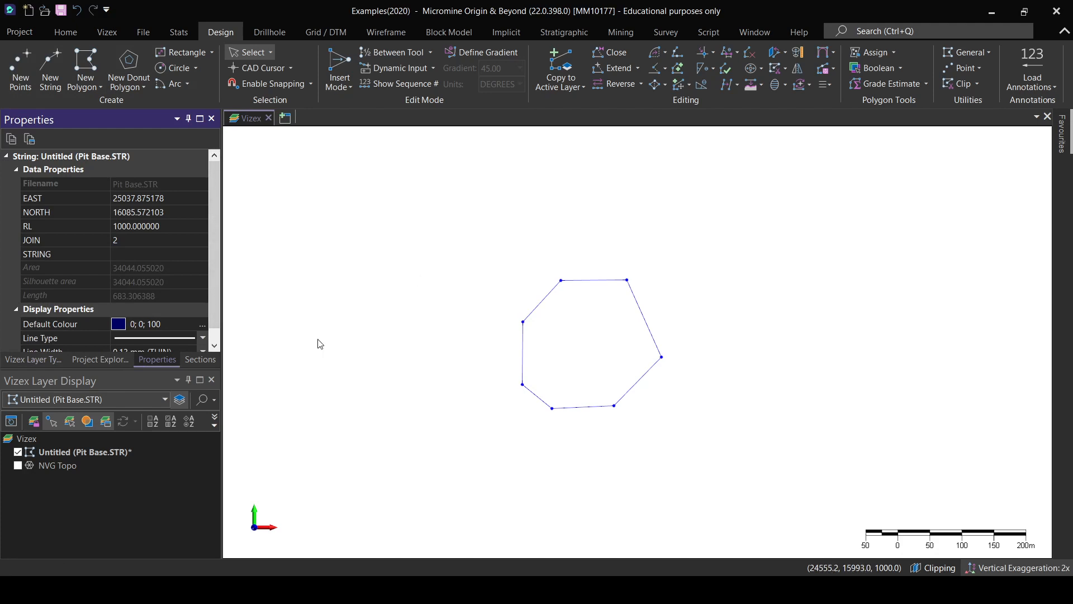
pyautogui.moveTo(717, 174)
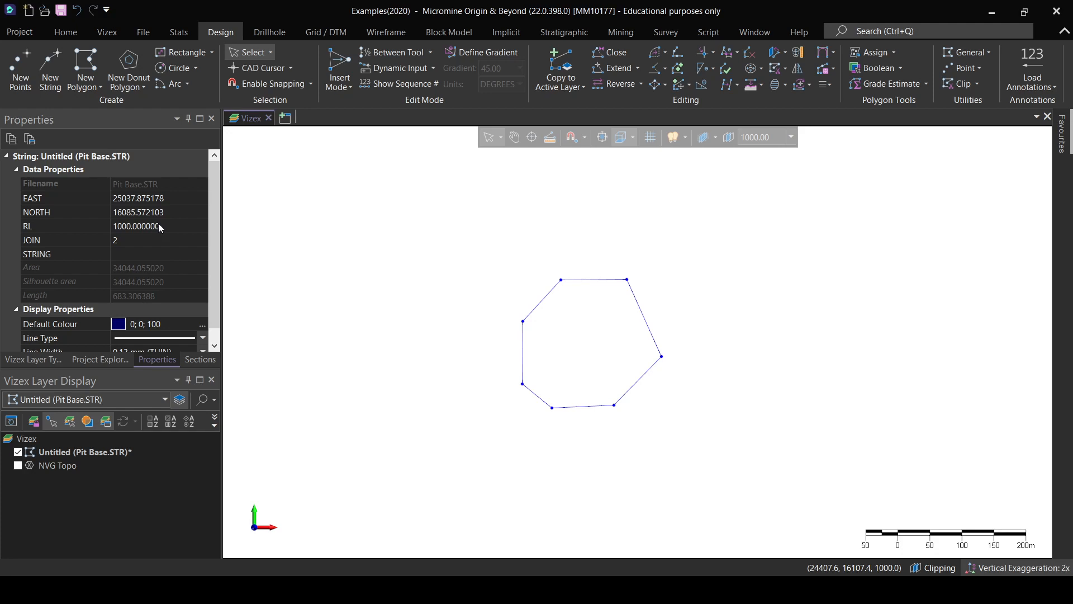
# - Show the NVG Topo layer and compare its height with the pit base string in a tilted 3D view
pyautogui.click(18, 465)
pyautogui.moveTo(683, 491); pyautogui.dragTo(623, 374, button='right')
pyautogui.scroll(-2, 649, 340)
pyautogui.scroll(-3, 621, 375)
pyautogui.moveTo(639, 378); pyautogui.dragTo(654, 488, button='middle')
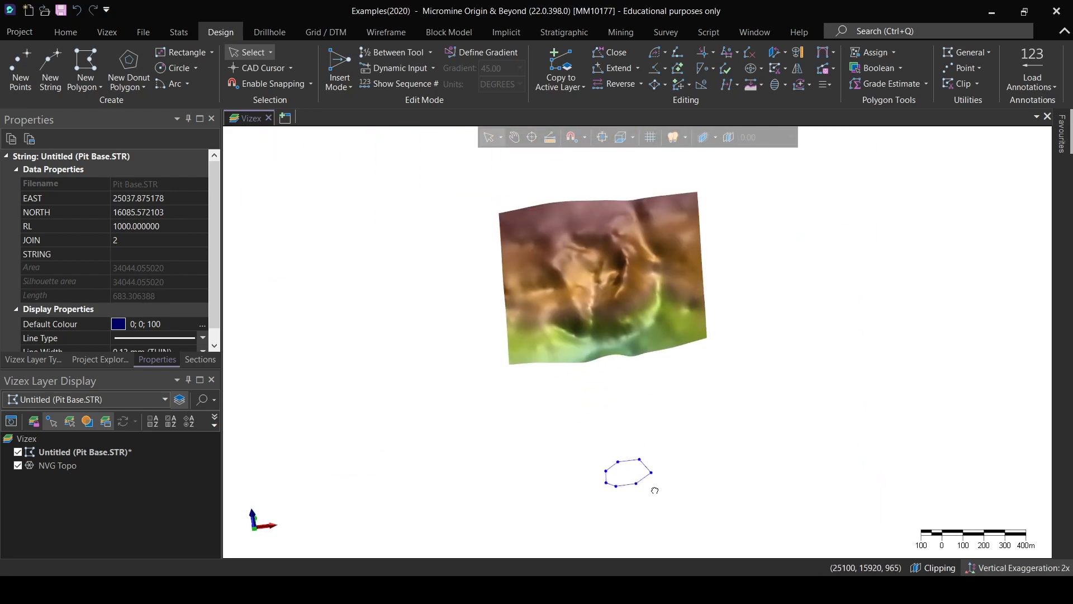
pyautogui.moveTo(621, 430); pyautogui.dragTo(603, 340, button='right')
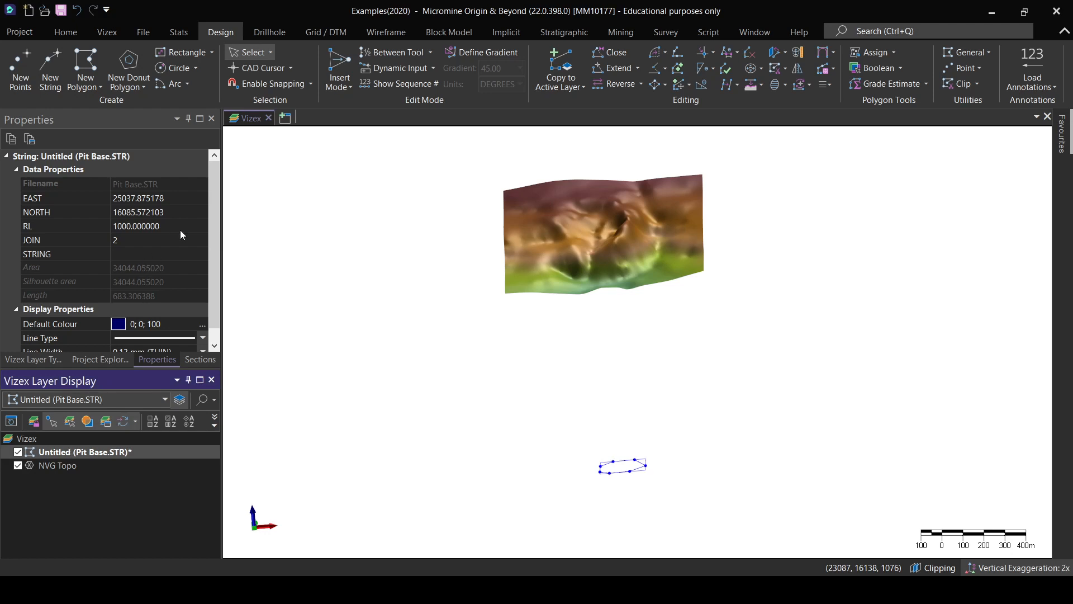
# - Set the RL of the pit base string to 1500 and check its position against the topography
pyautogui.click(86, 226)
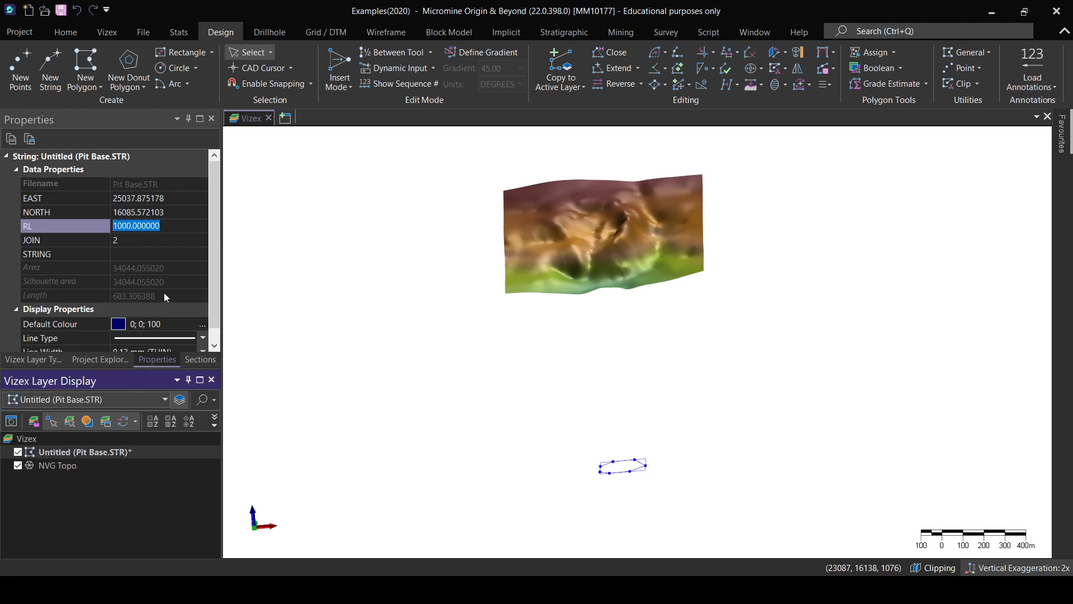
pyautogui.write('1500')
pyautogui.press('Return')
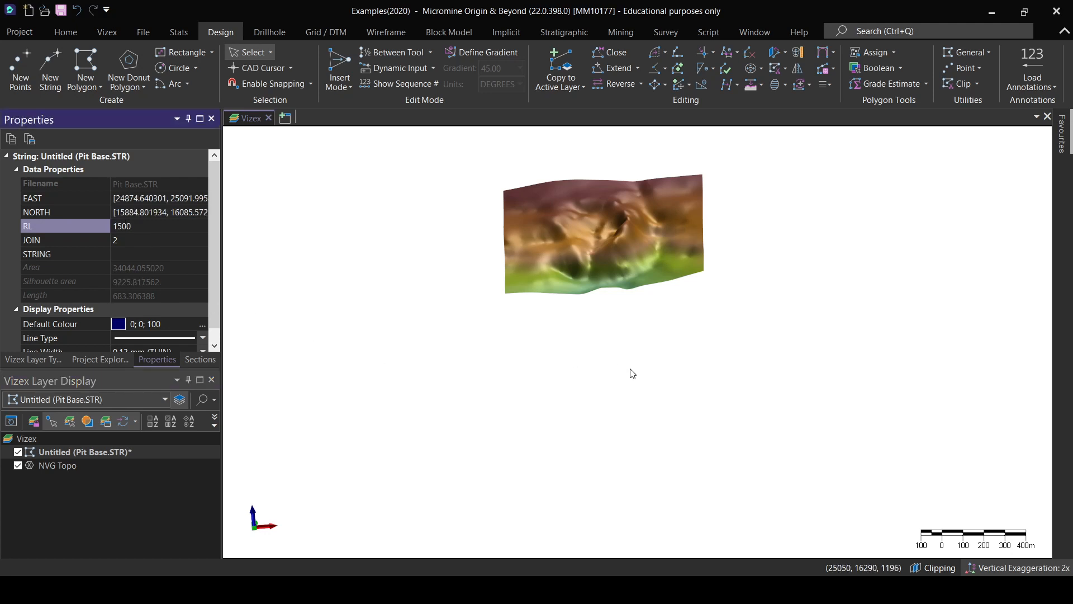
pyautogui.scroll(-2, 629, 370)
pyautogui.moveTo(623, 341); pyautogui.dragTo(452, 305, button='middle')
pyautogui.scroll(3, 619, 308)
# - Try RL values of 1700 and 1600 on the pit base string, and set it back to 1500
pyautogui.click(119, 228)
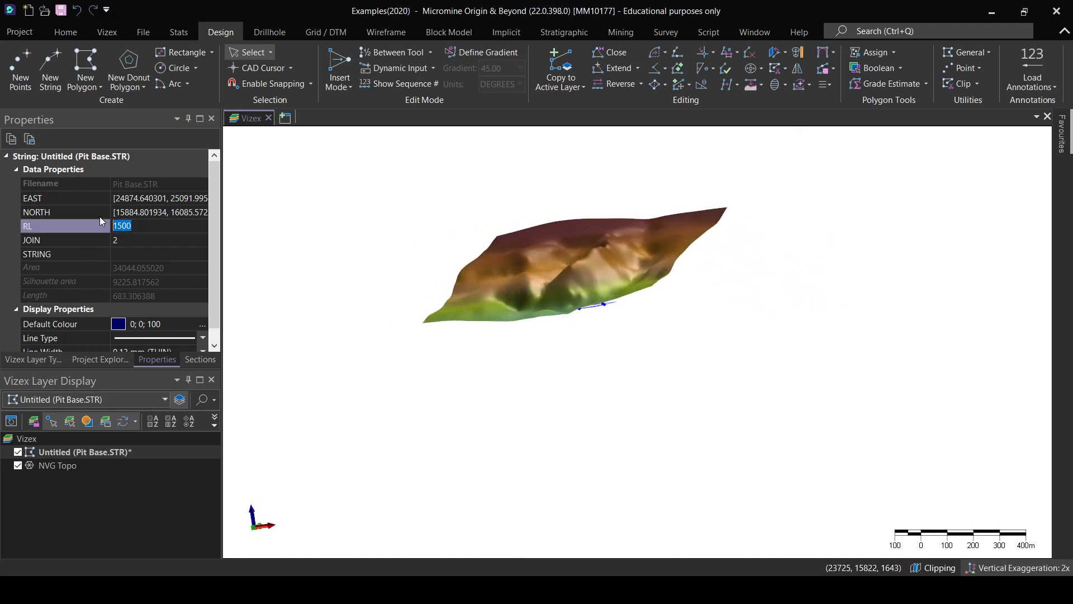
pyautogui.write('1700')
pyautogui.press('Return')
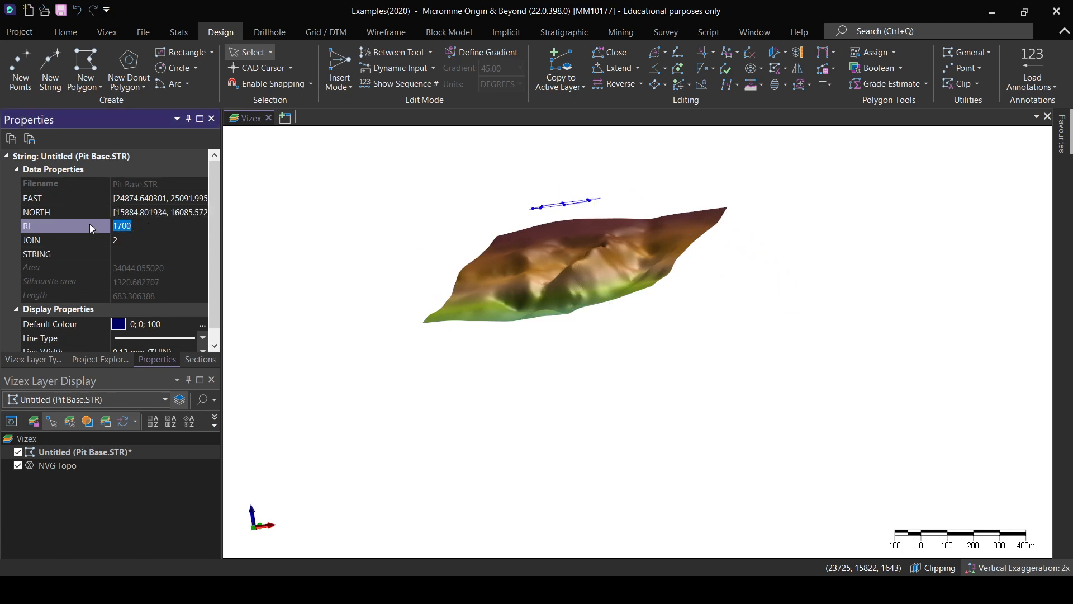
pyautogui.write('1600')
pyautogui.press('Return')
pyautogui.write('1500')
pyautogui.press('Return')
# - Examine from several sides how the pit base string lies relative to the topography surface
pyautogui.scroll(3, 515, 337)
pyautogui.moveTo(660, 377); pyautogui.dragTo(647, 292, button='middle')
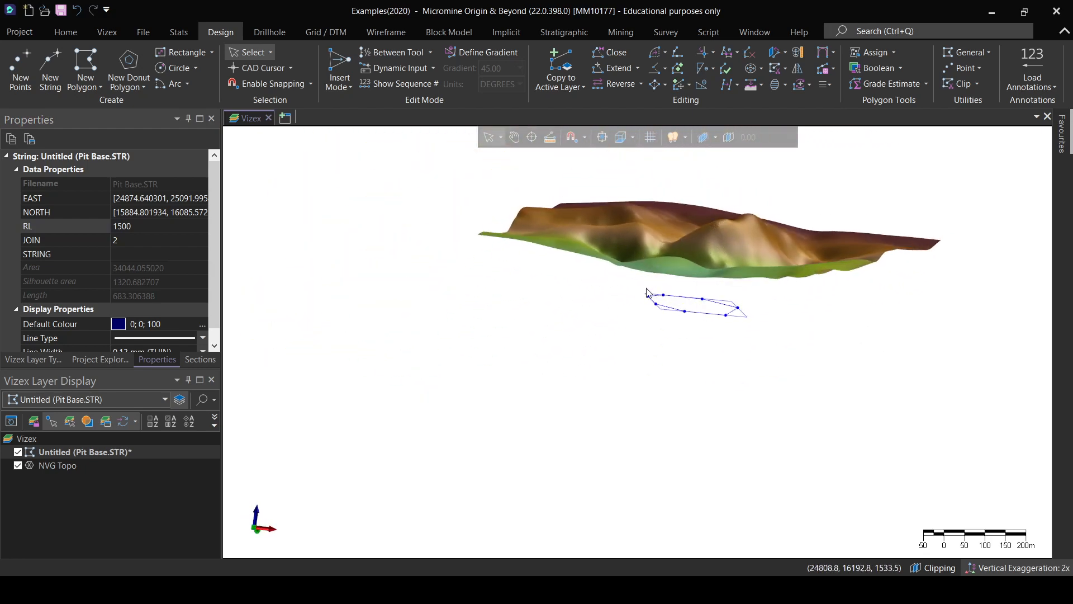
pyautogui.click(709, 347)
pyautogui.moveTo(709, 347)
pyautogui.mouseDown(button='middle')
pyautogui.moveTo(732, 321)
pyautogui.moveTo(719, 330)
pyautogui.mouseUp(button='middle')
pyautogui.scroll(2, 693, 284)
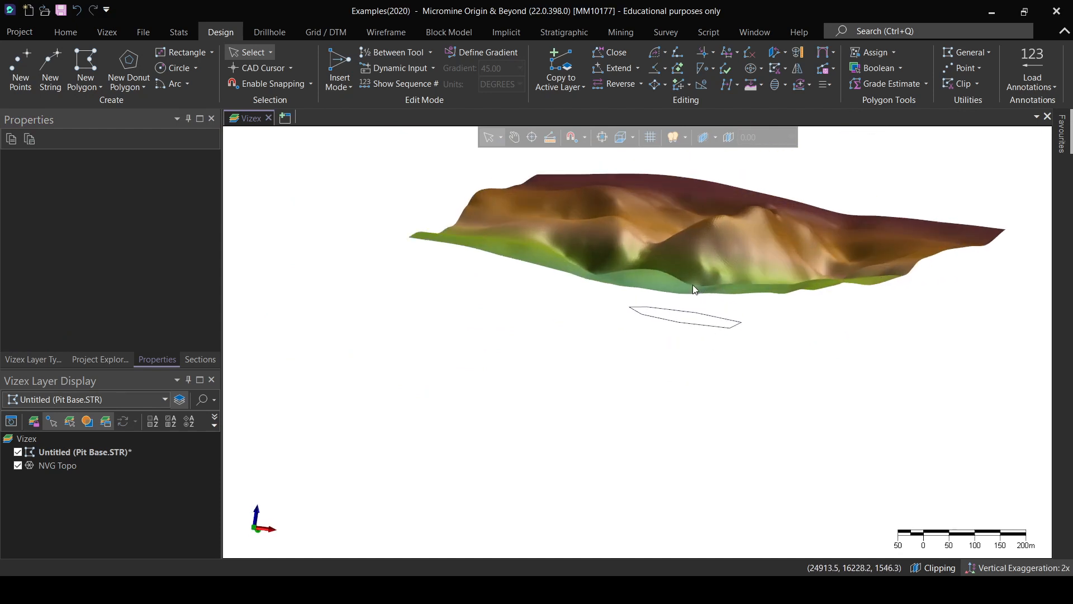
pyautogui.moveTo(689, 275); pyautogui.dragTo(484, 263, button='middle')
pyautogui.click(591, 304)
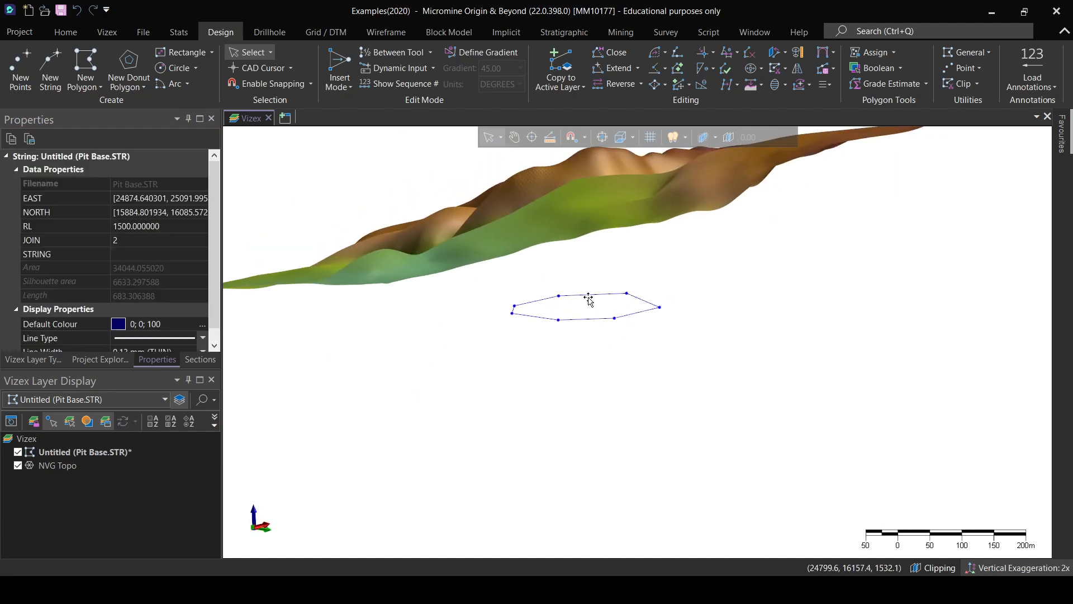
pyautogui.moveTo(589, 300); pyautogui.dragTo(580, 366, button='middle')
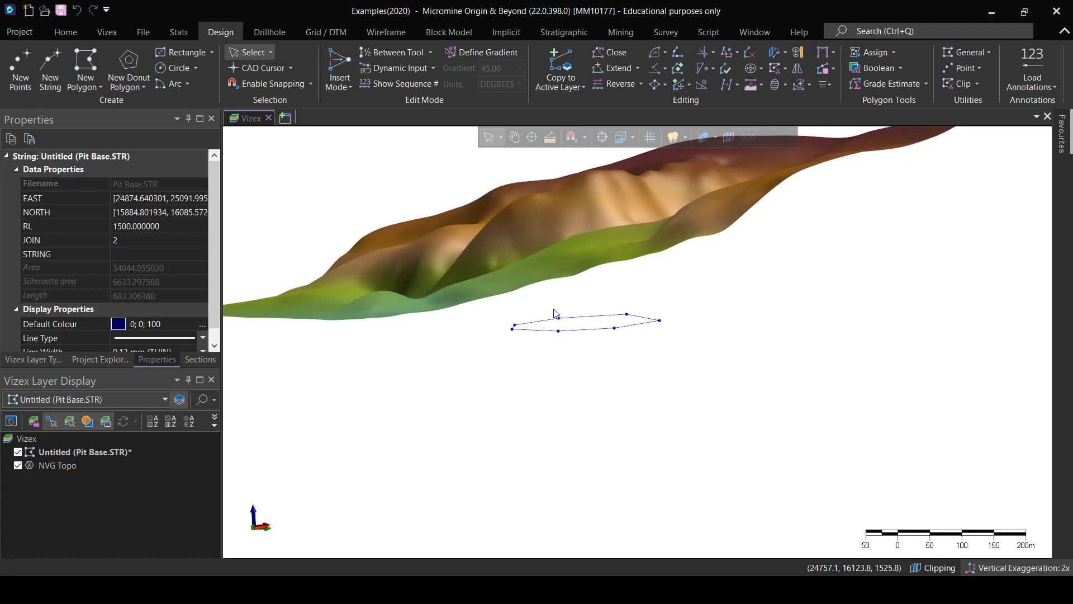
pyautogui.moveTo(510, 261); pyautogui.dragTo(669, 344, button='middle')
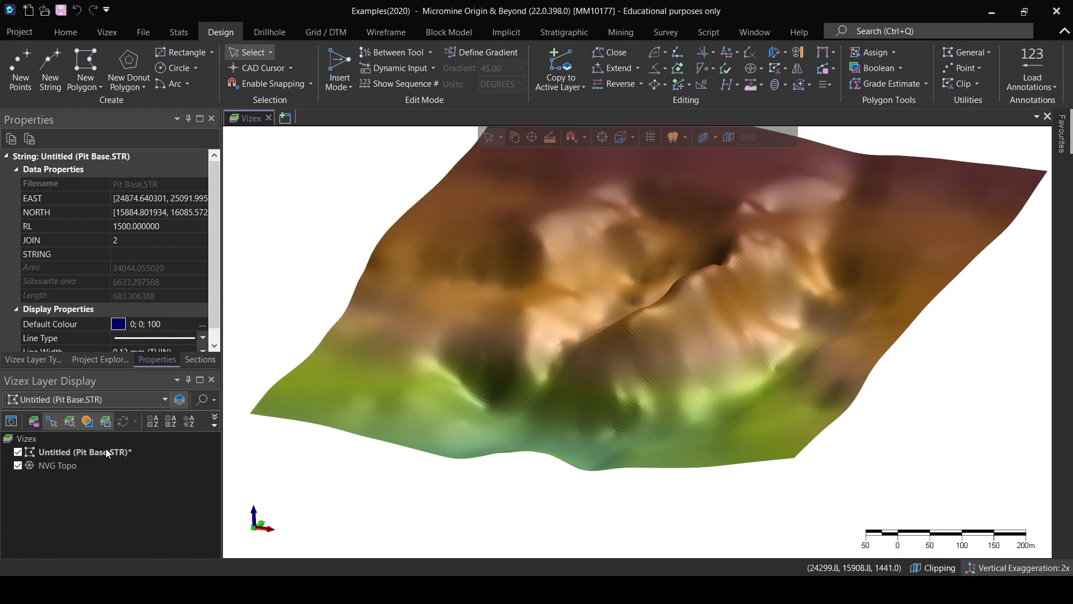
# - Hide the NVG Topo layer and start a new pit design with file name Pit Design and design mode PIT
pyautogui.click(18, 465)
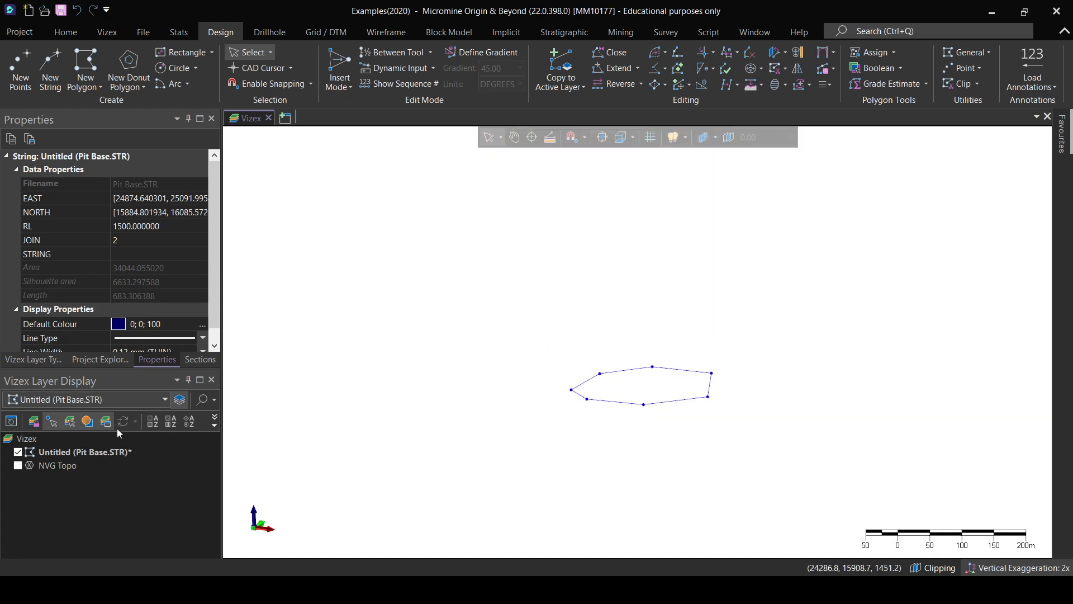
pyautogui.click(164, 400)
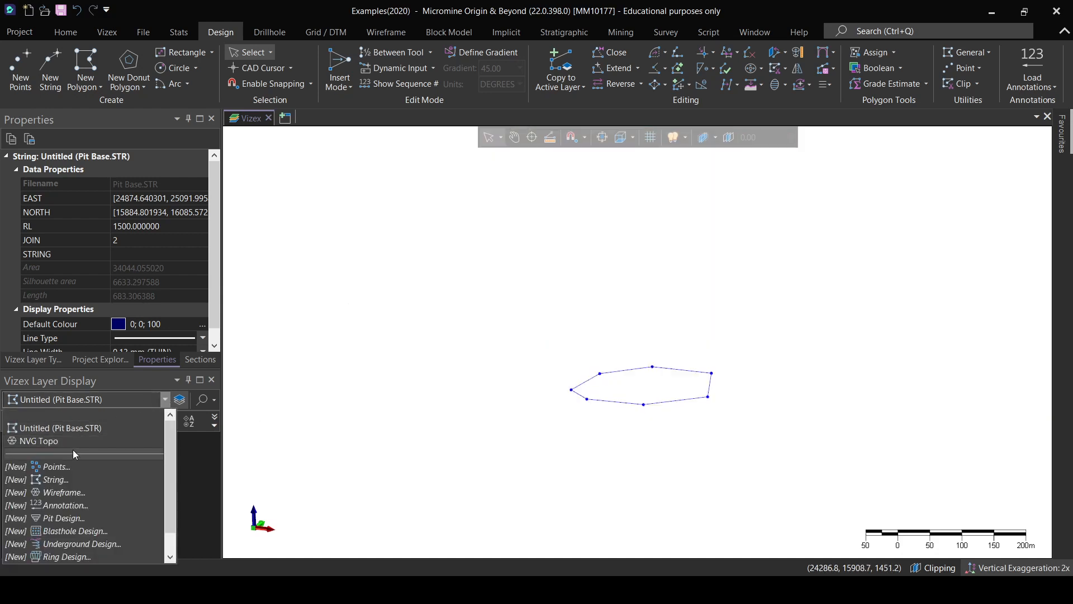
pyautogui.click(60, 518)
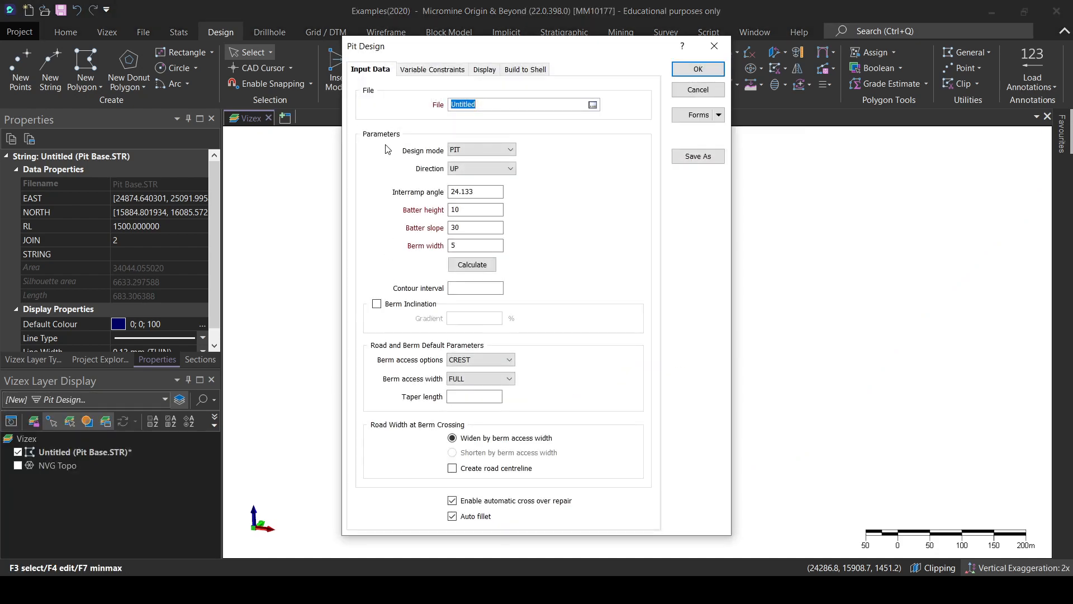
pyautogui.write('Pit Design')
pyautogui.click(479, 150)
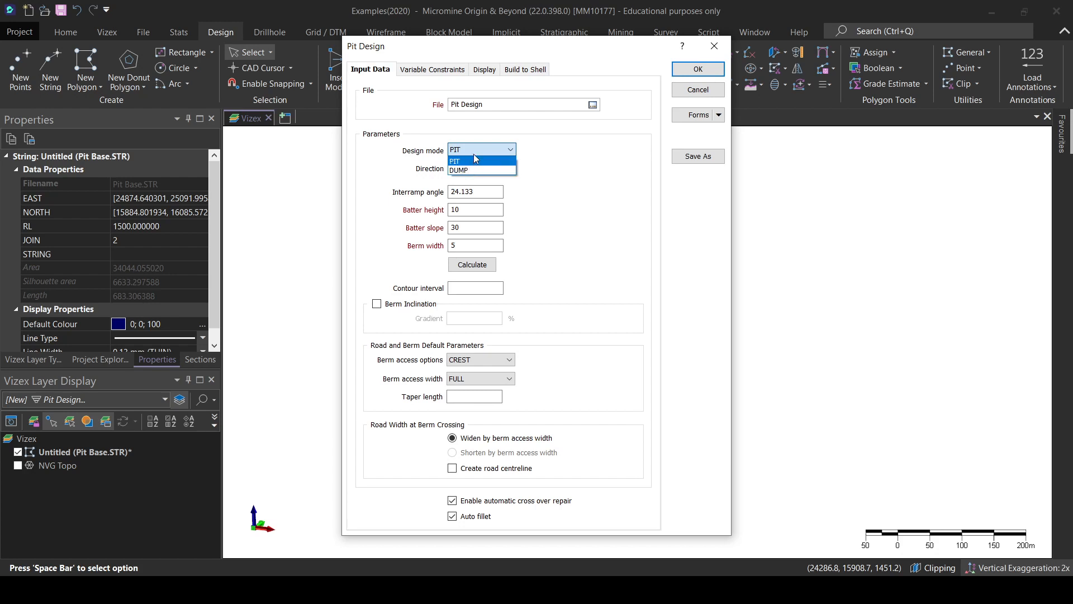
pyautogui.click(475, 155)
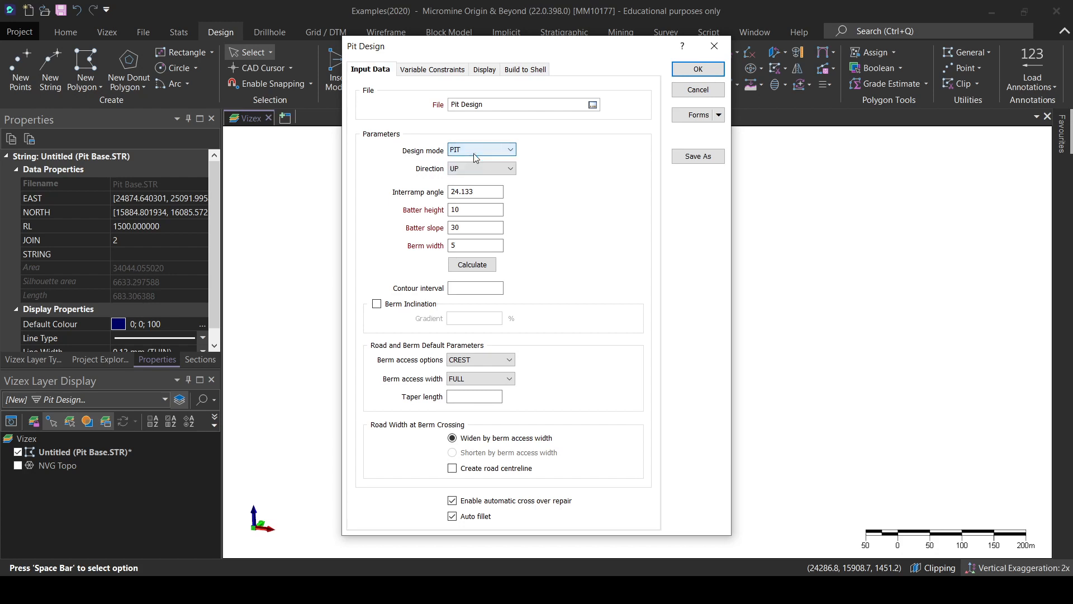
pyautogui.moveTo(506, 46); pyautogui.dragTo(348, 52)
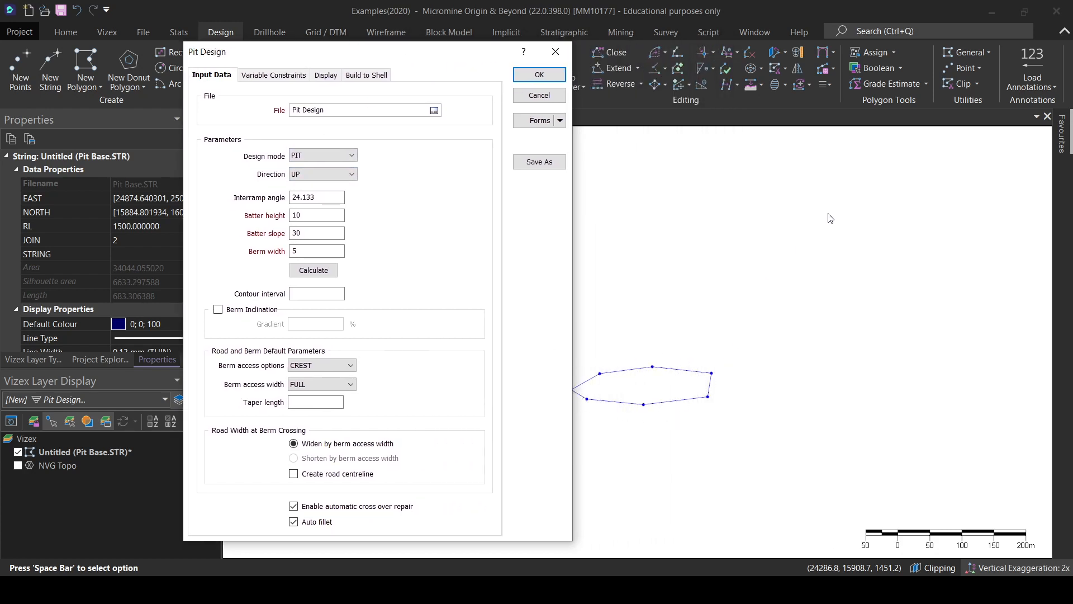
# - Try the DOWN design direction and switch it back to UP
pyautogui.click(307, 173)
pyautogui.click(301, 177)
pyautogui.click(327, 175)
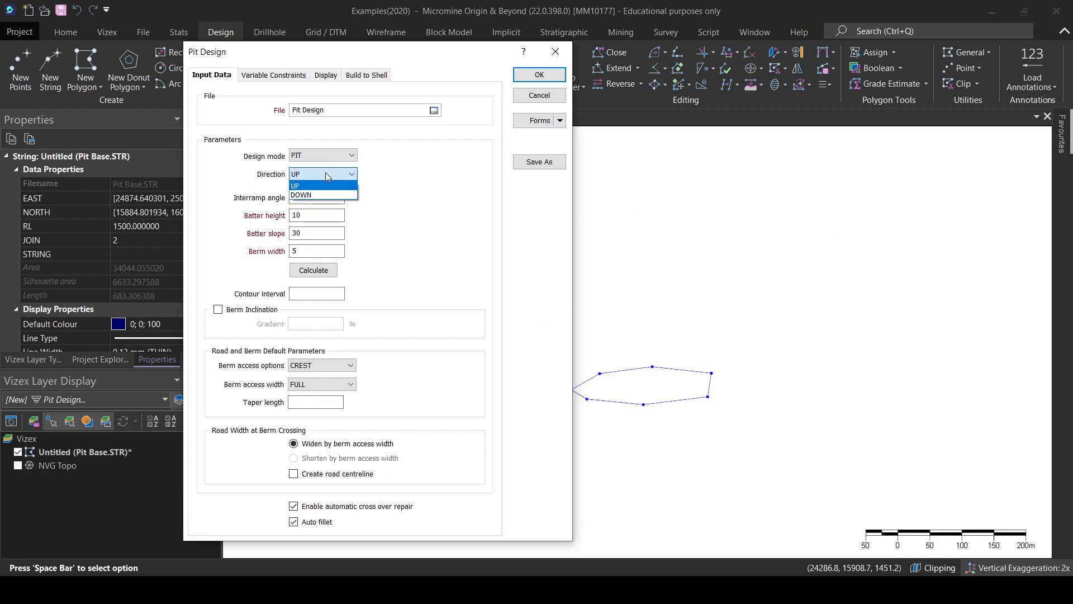
pyautogui.click(313, 195)
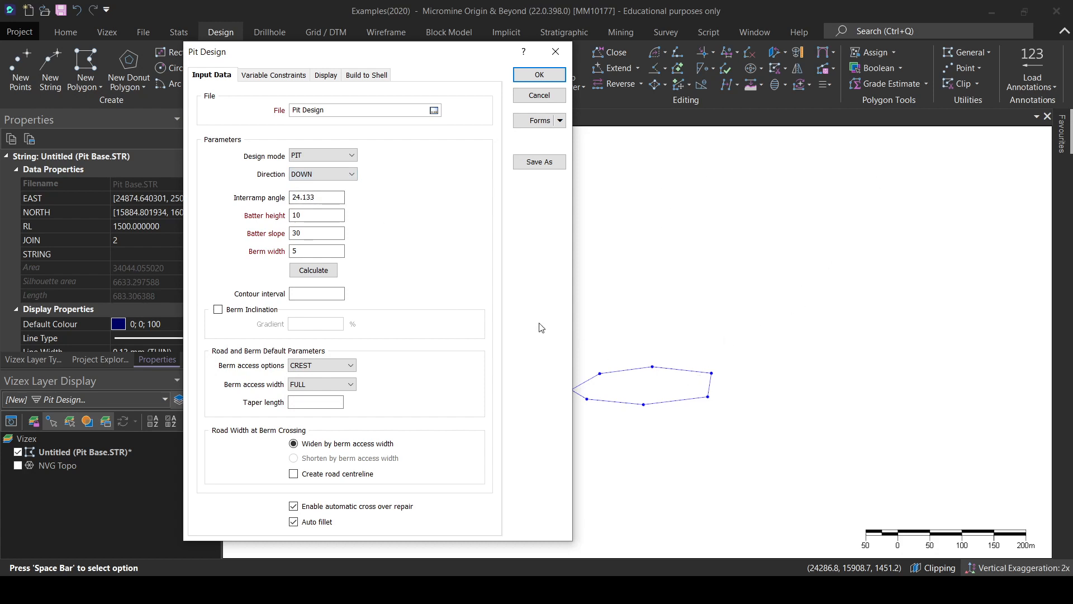
pyautogui.click(322, 175)
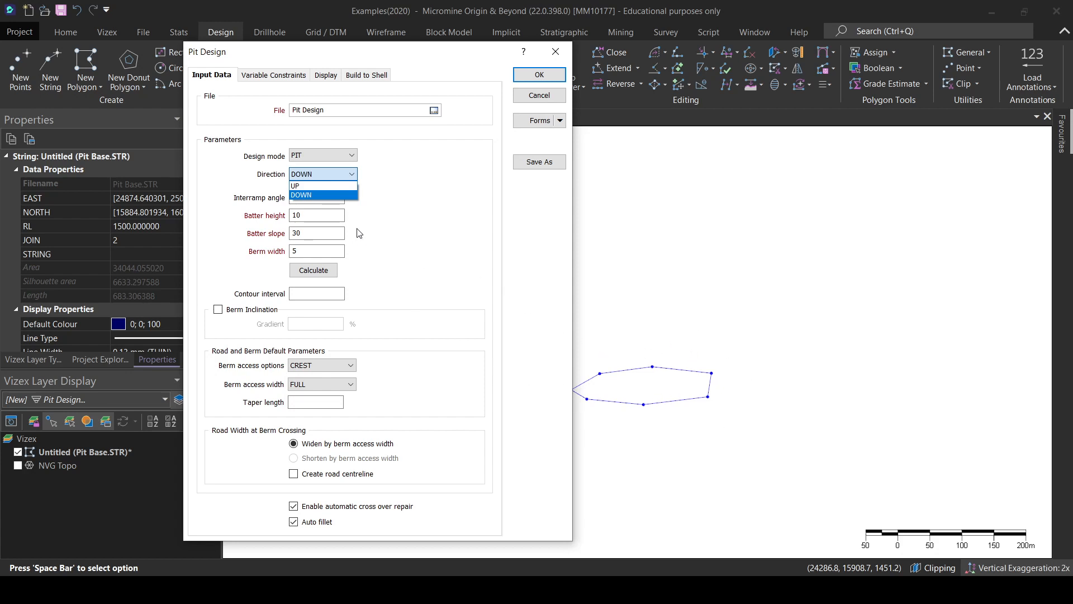
pyautogui.click(322, 187)
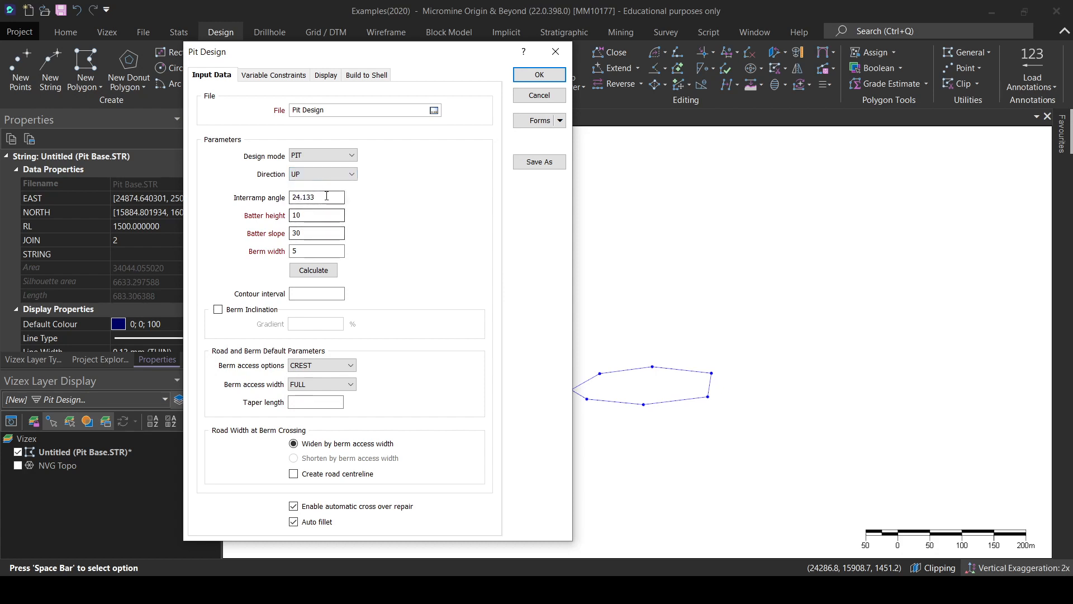
# - Set the interramp angle to 36 and the batter slope to 45, and calculate the berm width from them
pyautogui.click(326, 197)
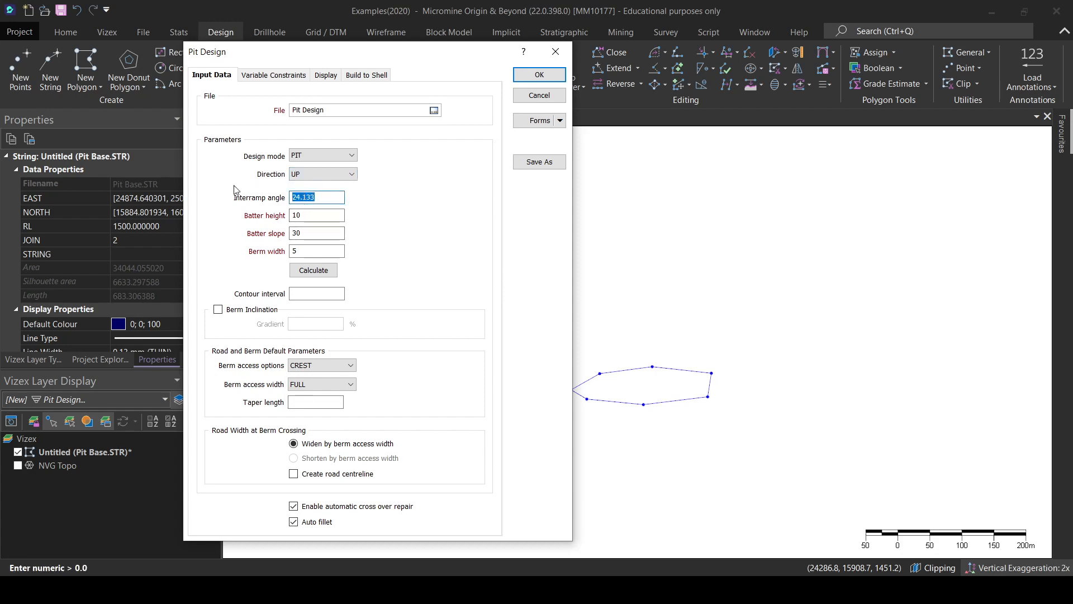
pyautogui.press('BackSpace')
pyautogui.moveTo(329, 64); pyautogui.dragTo(347, 71)
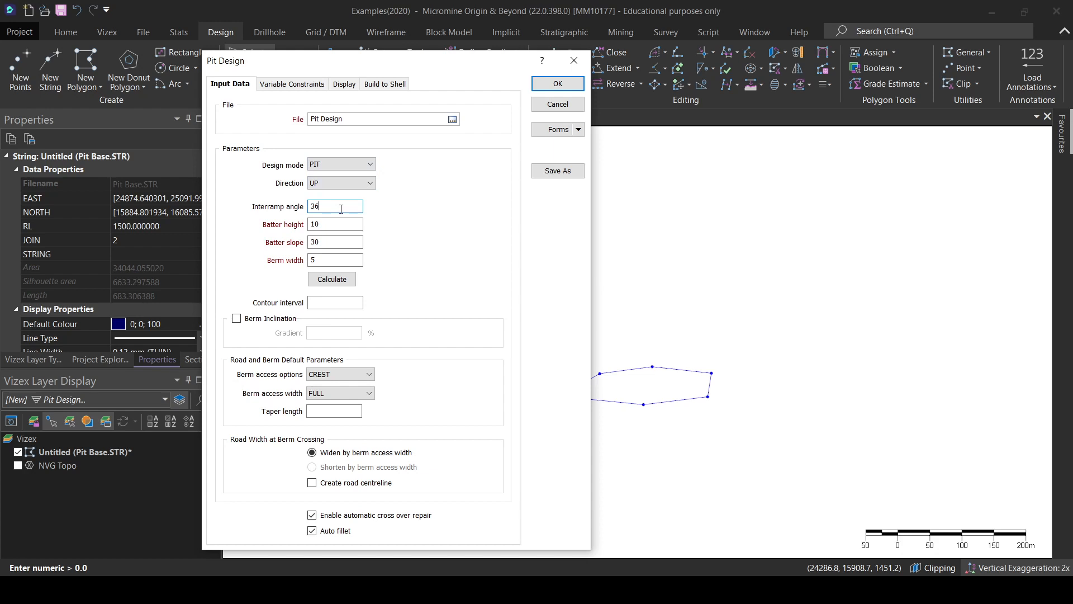
pyautogui.doubleClick(328, 242)
pyautogui.write('45')
pyautogui.doubleClick(329, 261)
pyautogui.click(327, 280)
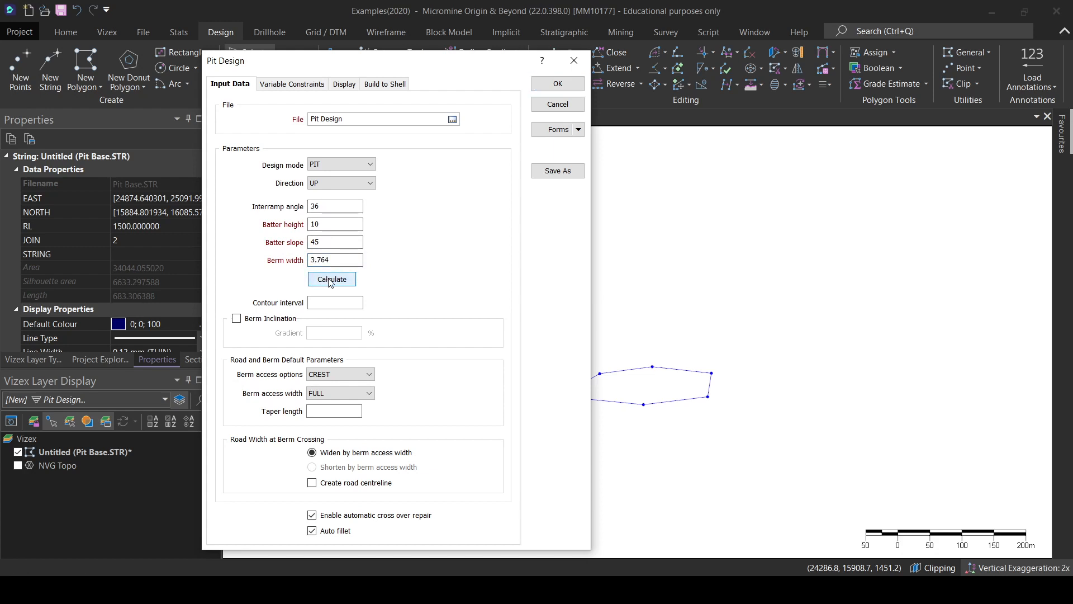
# - Set the berm width to 5, clear the interramp angle and recalculate it
pyautogui.doubleClick(312, 260)
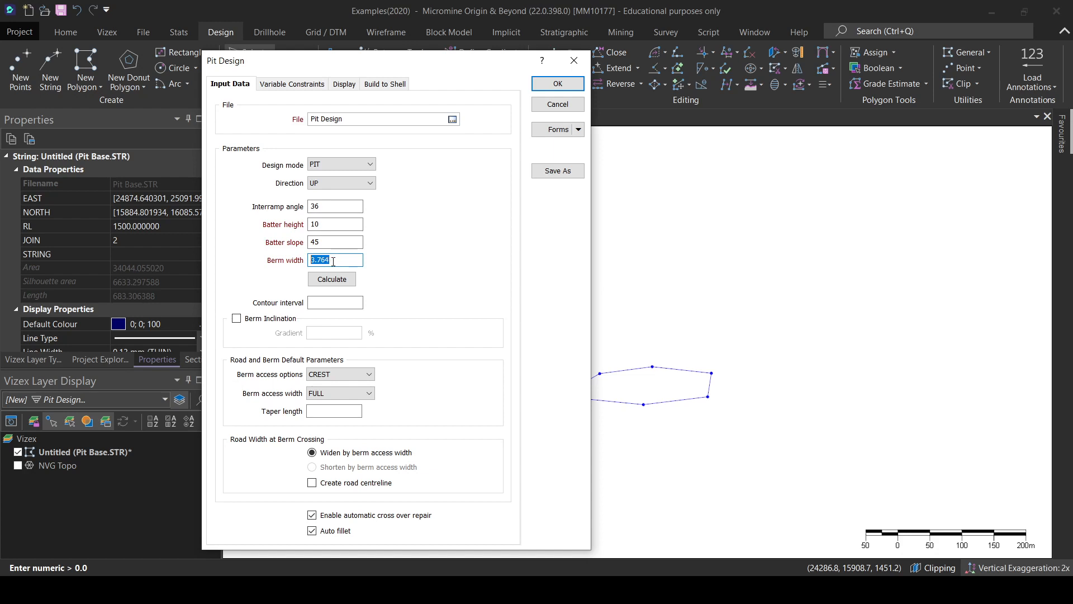
pyautogui.hotkey('shift', 'Tab')
pyautogui.hotkey('shift', 'Tab')
pyautogui.hotkey('shift', 'Tab')
pyautogui.press('Tab')
pyautogui.press('Tab')
pyautogui.press('Tab')
pyautogui.write('5')
pyautogui.hotkey('shift', 'Tab')
pyautogui.hotkey('shift', 'Tab')
pyautogui.hotkey('shift', 'Tab')
pyautogui.press('BackSpace')
pyautogui.click(332, 279)
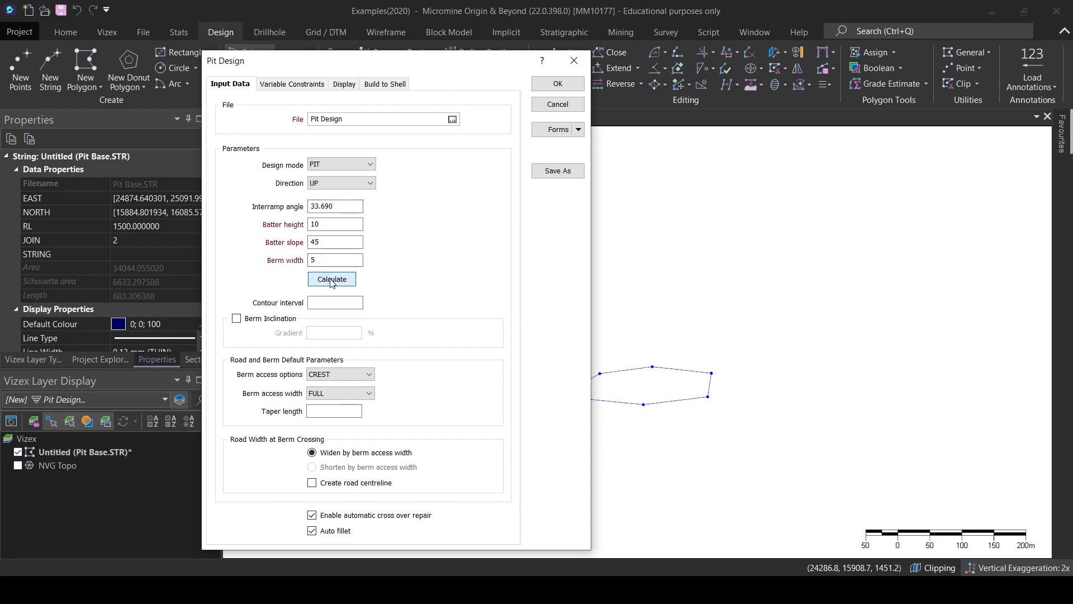
pyautogui.click(345, 208)
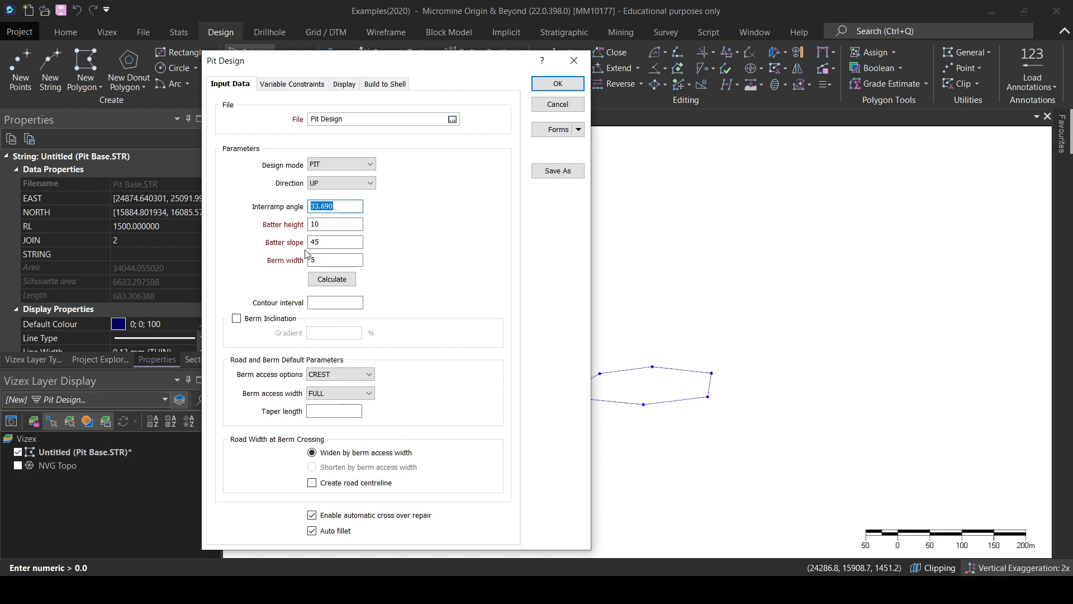
pyautogui.click(348, 207)
pyautogui.moveTo(320, 206); pyautogui.dragTo(309, 206)
pyautogui.click(320, 207)
pyautogui.doubleClick(356, 207)
pyautogui.click(351, 208)
pyautogui.moveTo(341, 206); pyautogui.dragTo(293, 205)
pyautogui.moveTo(454, 63)
pyautogui.mouseDown()
pyautogui.moveTo(420, 74)
pyautogui.moveTo(444, 64)
pyautogui.mouseUp()
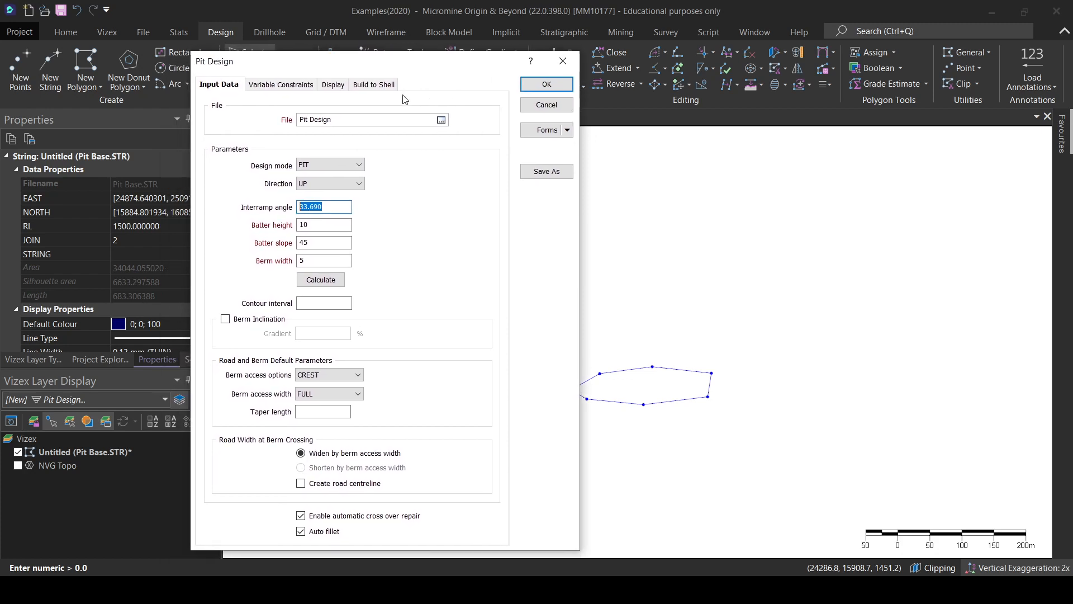
# - Accept the pit design settings to create the Pit Design layer, and tilt the view onto the pit base string
pyautogui.click(555, 88)
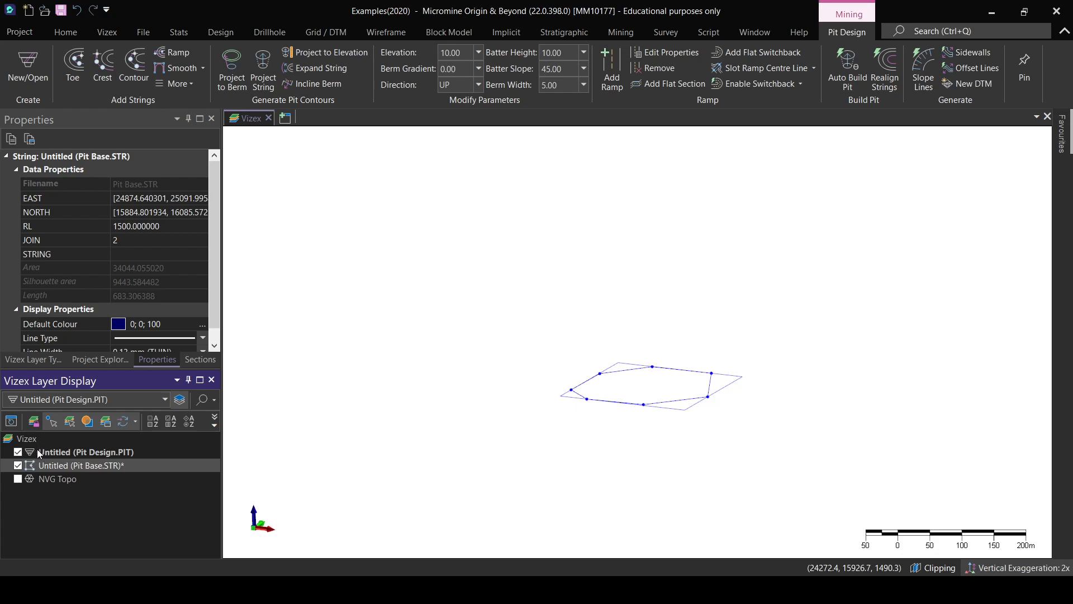
pyautogui.scroll(2, 616, 436)
pyautogui.moveTo(629, 436); pyautogui.dragTo(655, 475, button='right')
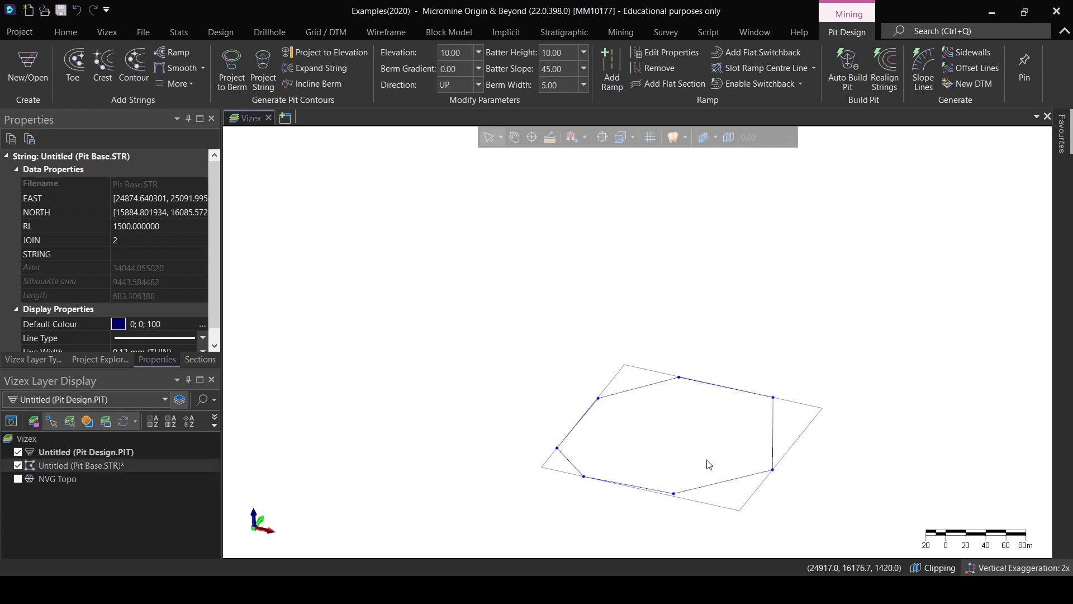
# - Smooth the closed pit base string into a rounded outline
pyautogui.scroll(-2, 606, 410)
pyautogui.moveTo(707, 460); pyautogui.dragTo(534, 330, button='middle')
pyautogui.press('p')
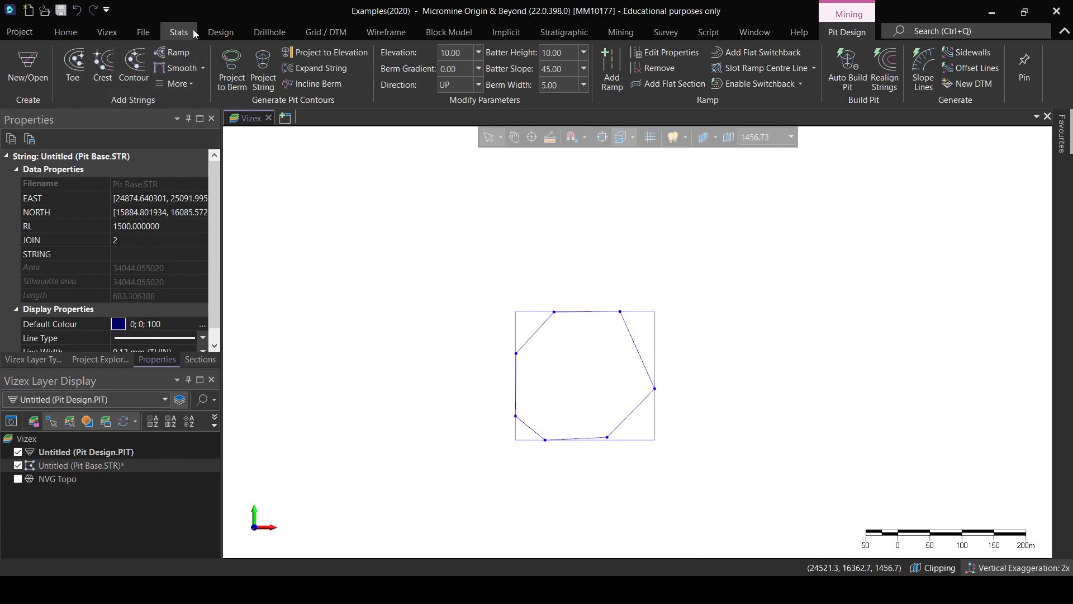
pyautogui.click(223, 27)
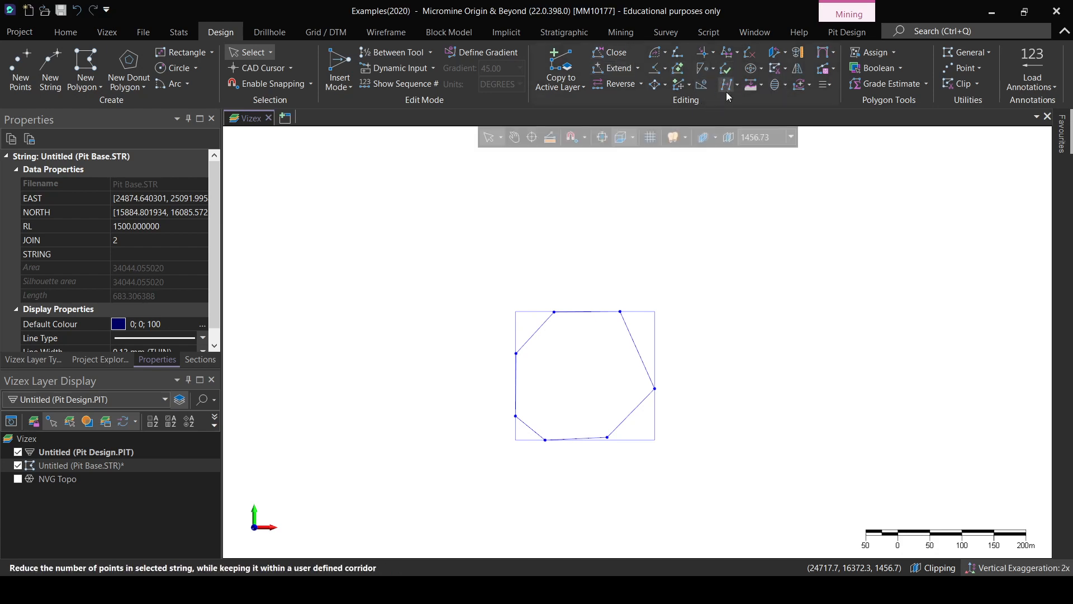
pyautogui.click(823, 56)
pyautogui.click(667, 263)
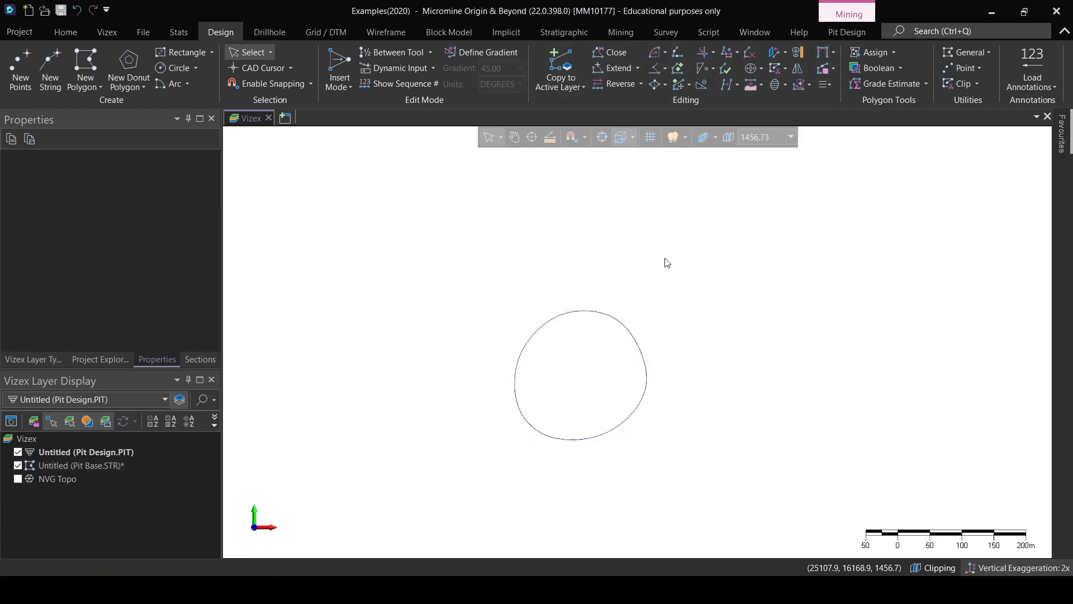
pyautogui.click(630, 336)
pyautogui.moveTo(632, 356)
pyautogui.mouseDown()
pyautogui.moveTo(636, 325)
pyautogui.moveTo(636, 343)
pyautogui.mouseUp()
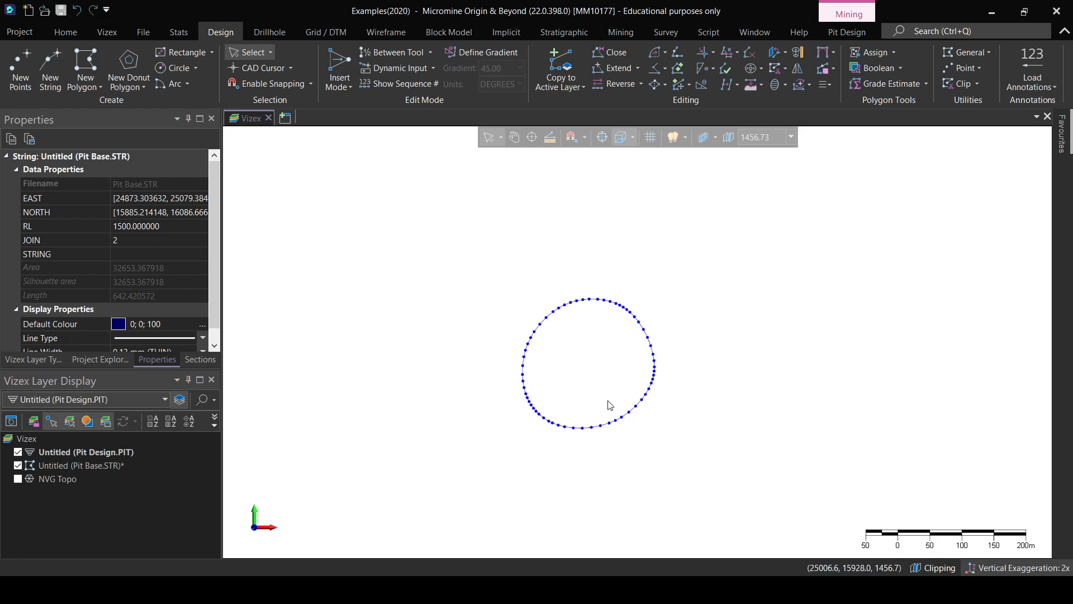
# - Save the smoothed pit base string in its Pit Base layer
pyautogui.moveTo(613, 400); pyautogui.dragTo(618, 283, button='middle')
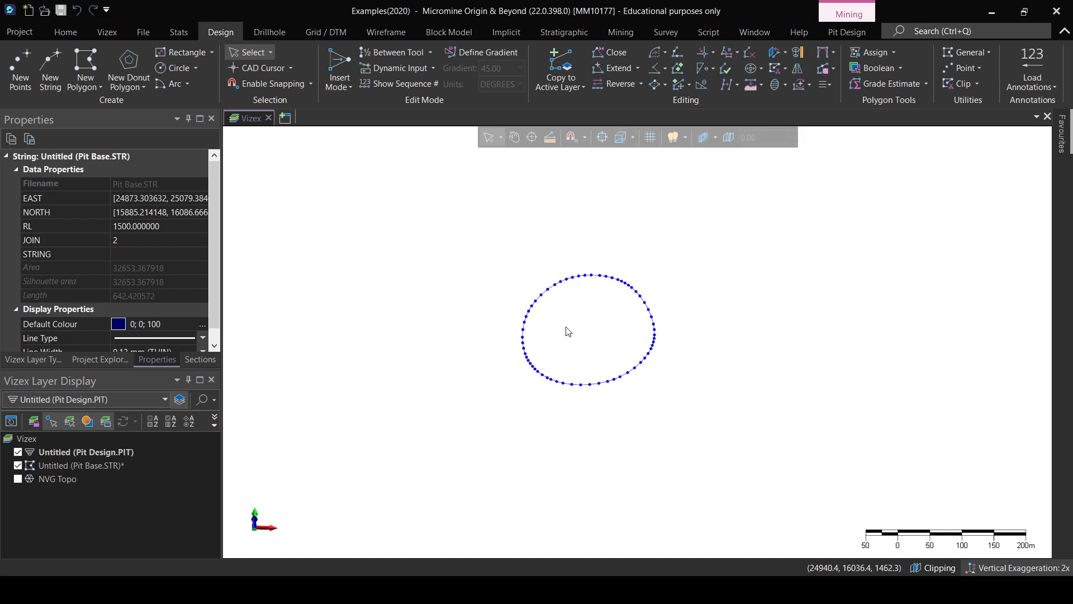
pyautogui.moveTo(590, 364); pyautogui.dragTo(519, 261, button='middle')
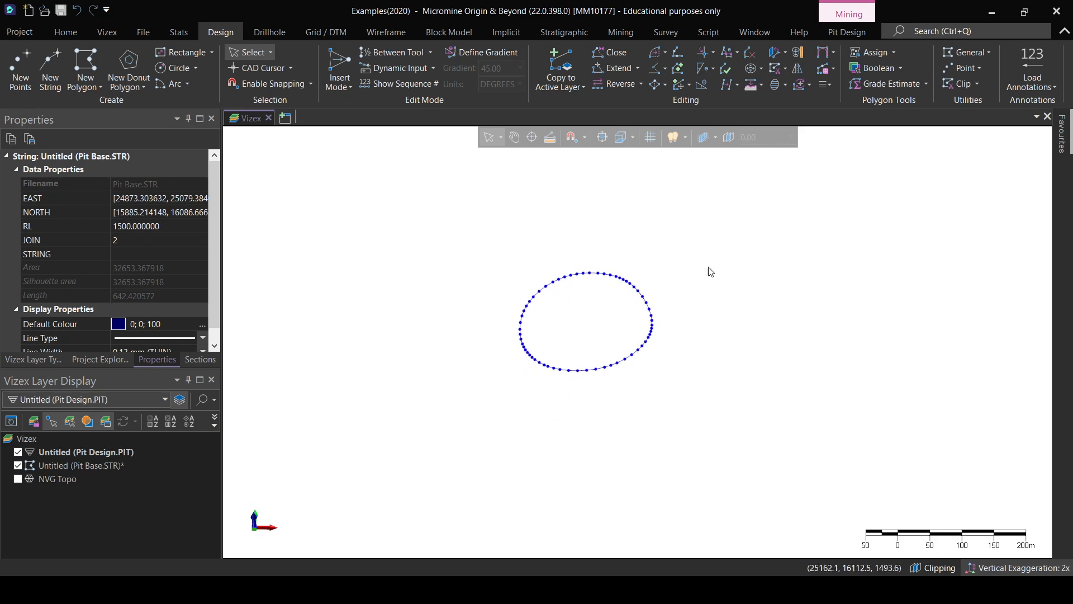
pyautogui.click(82, 466)
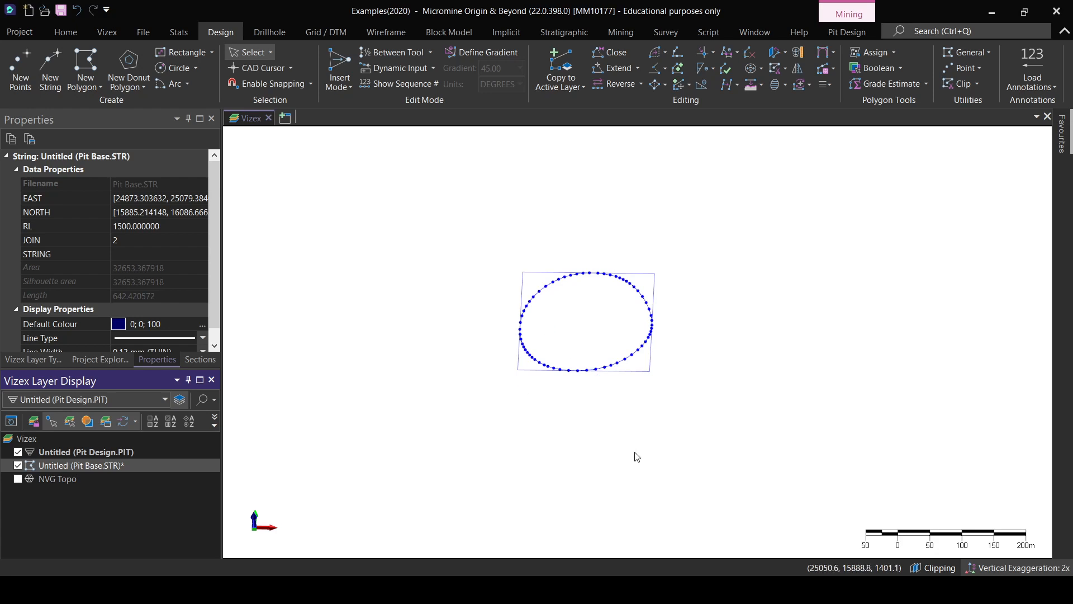
pyautogui.click(76, 453)
pyautogui.click(81, 465)
pyautogui.rightClick(82, 465)
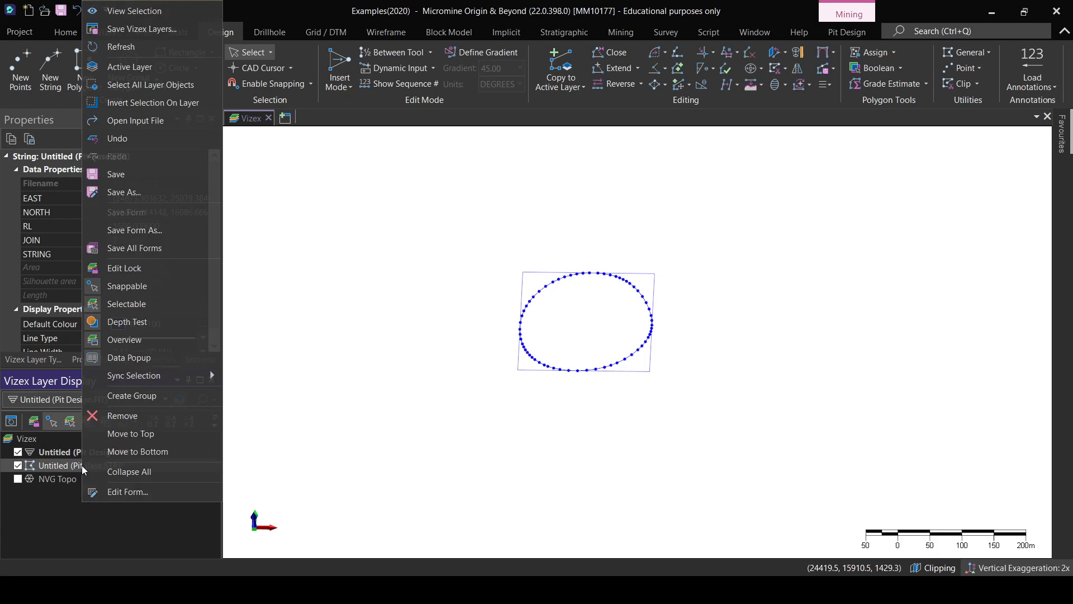
pyautogui.click(111, 187)
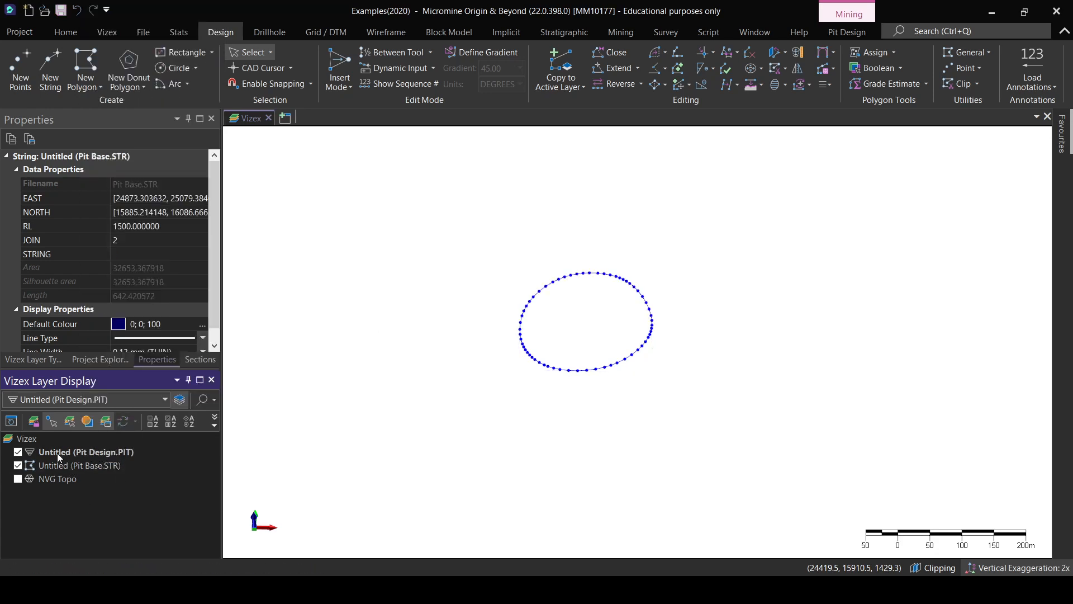
# - Make the Pit Base string layer the active layer
pyautogui.rightClick(76, 455)
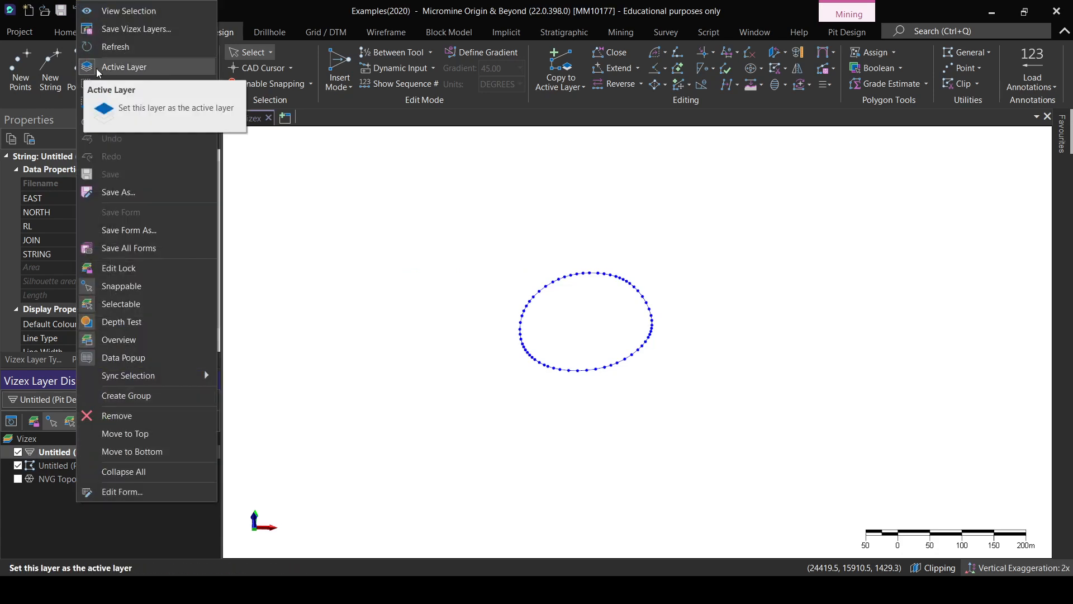
pyautogui.click(61, 529)
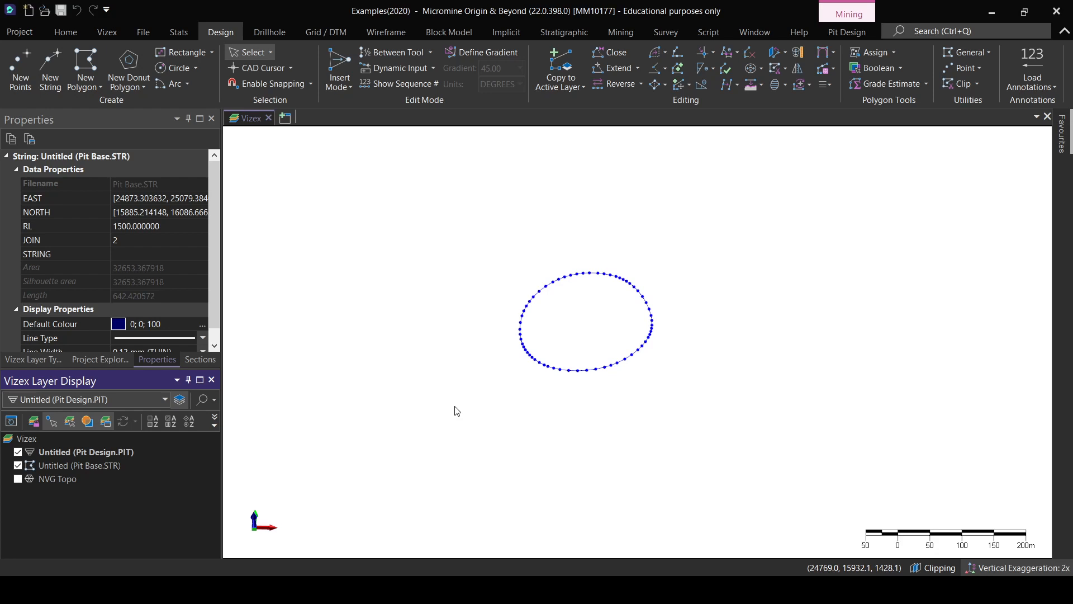
pyautogui.click(69, 465)
pyautogui.rightClick(69, 465)
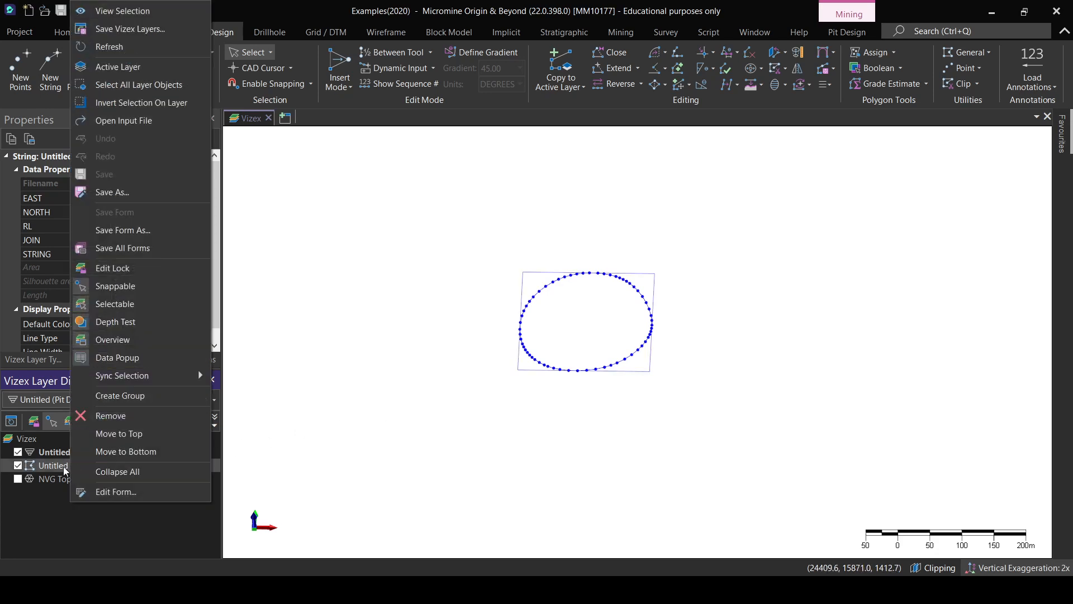
pyautogui.click(98, 68)
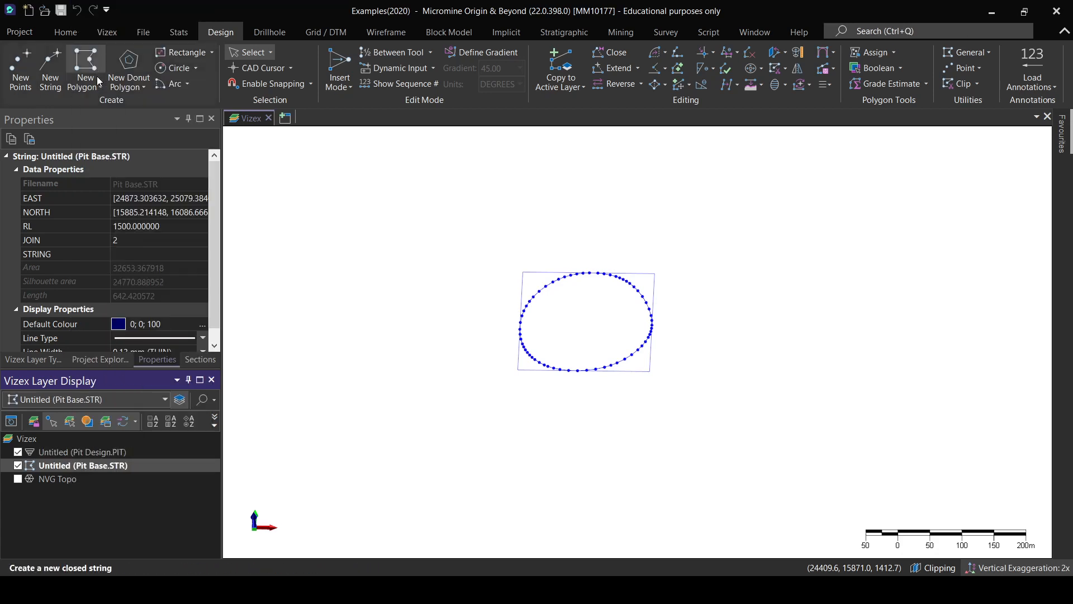
# - Look through the available active layers and new layer types, and make the Pit Design layer active again
pyautogui.click(167, 400)
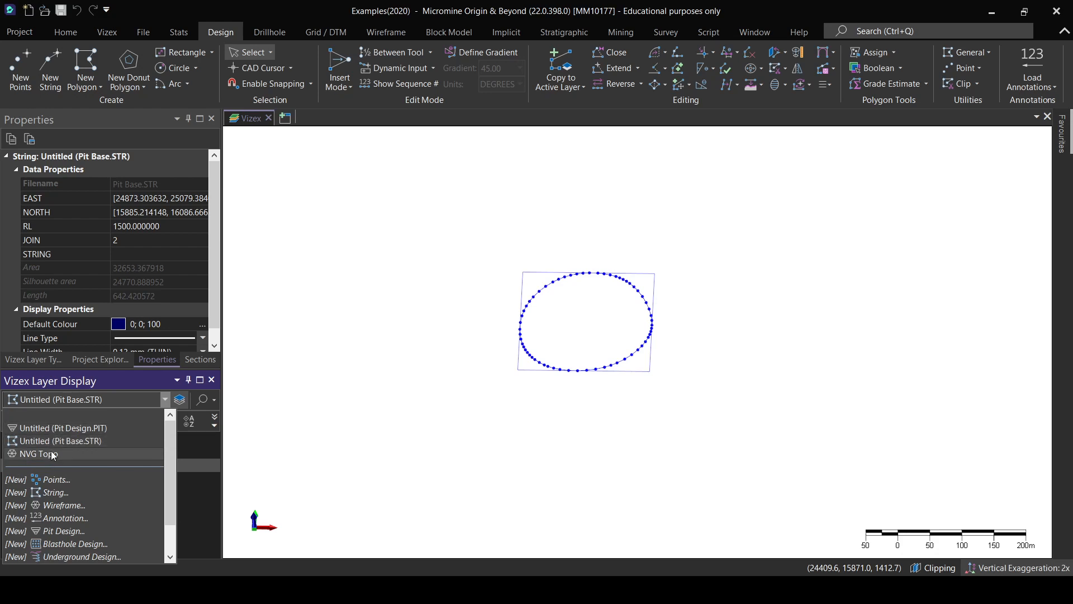
pyautogui.scroll(-1, 53, 505)
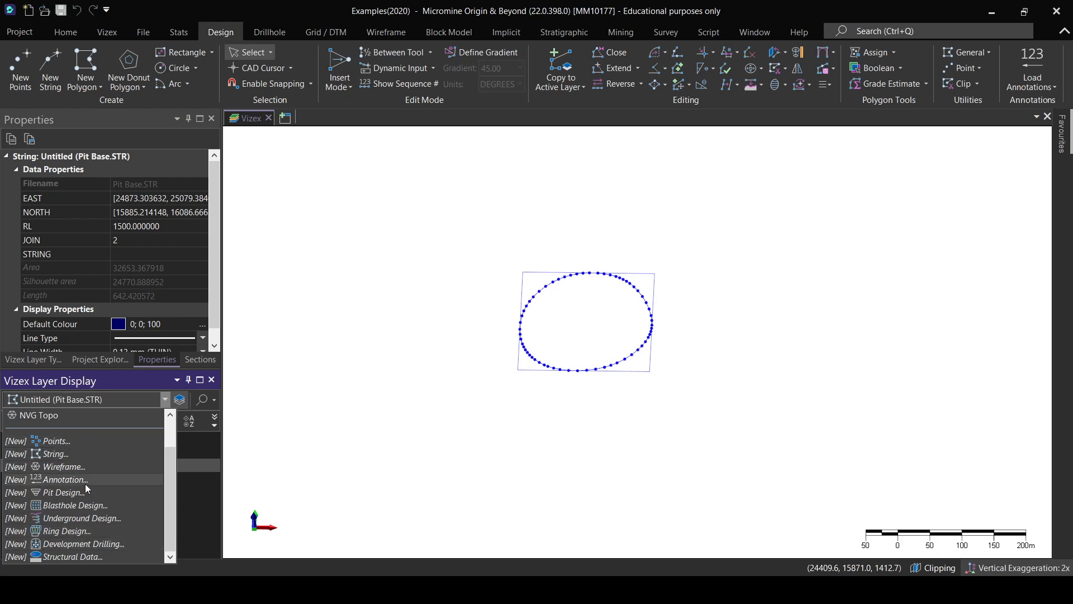
pyautogui.click(163, 397)
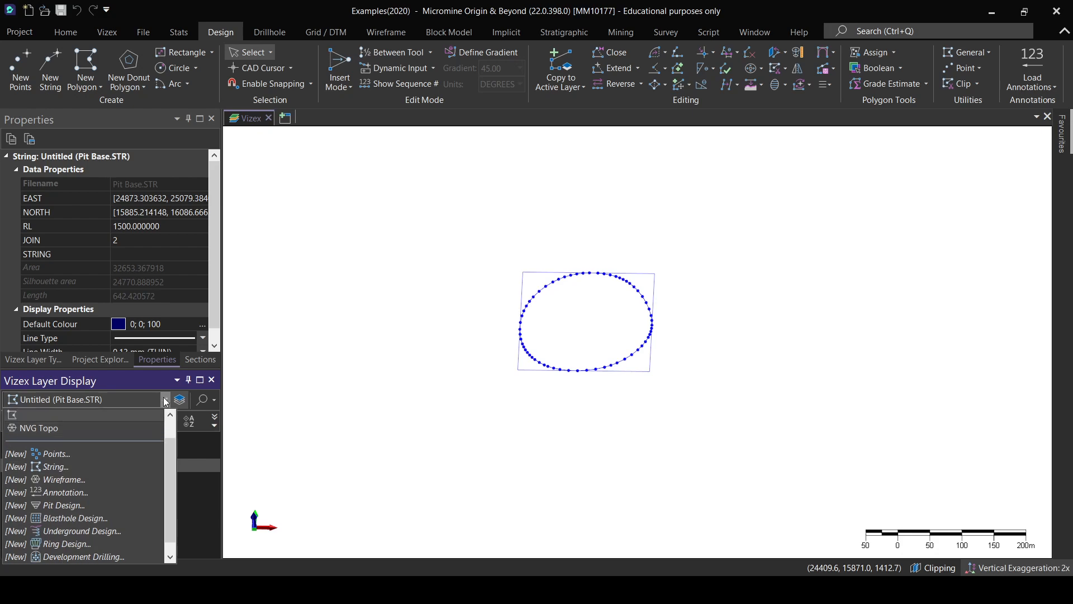
pyautogui.click(165, 399)
pyautogui.rightClick(78, 455)
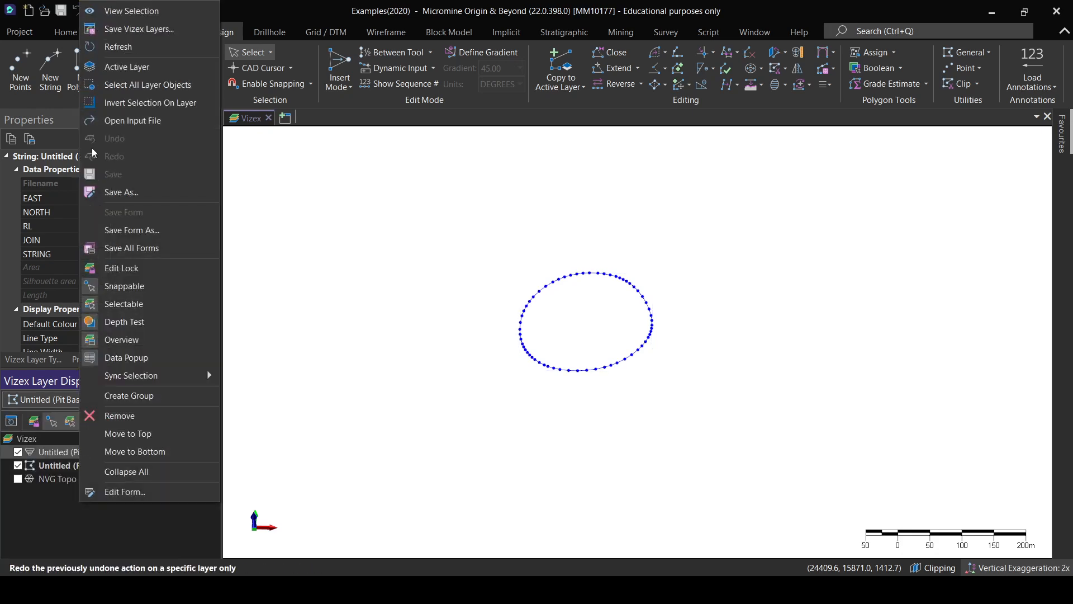
pyautogui.click(109, 69)
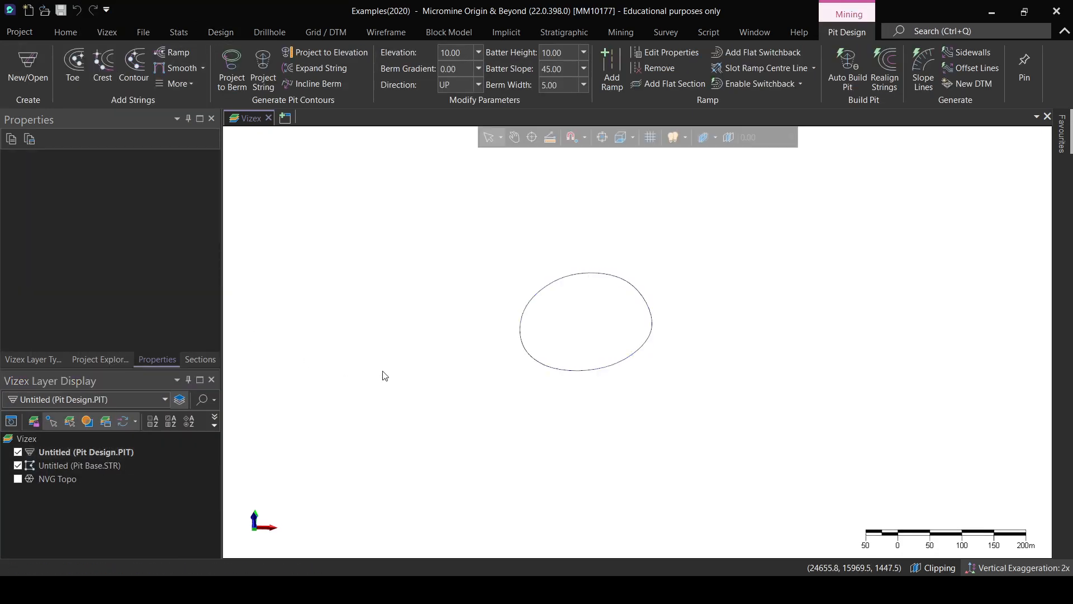
# - Copy the smoothed pit base string into the active Pit Design layer and hide the Pit Base string layer
pyautogui.moveTo(554, 401); pyautogui.dragTo(568, 413, button='middle')
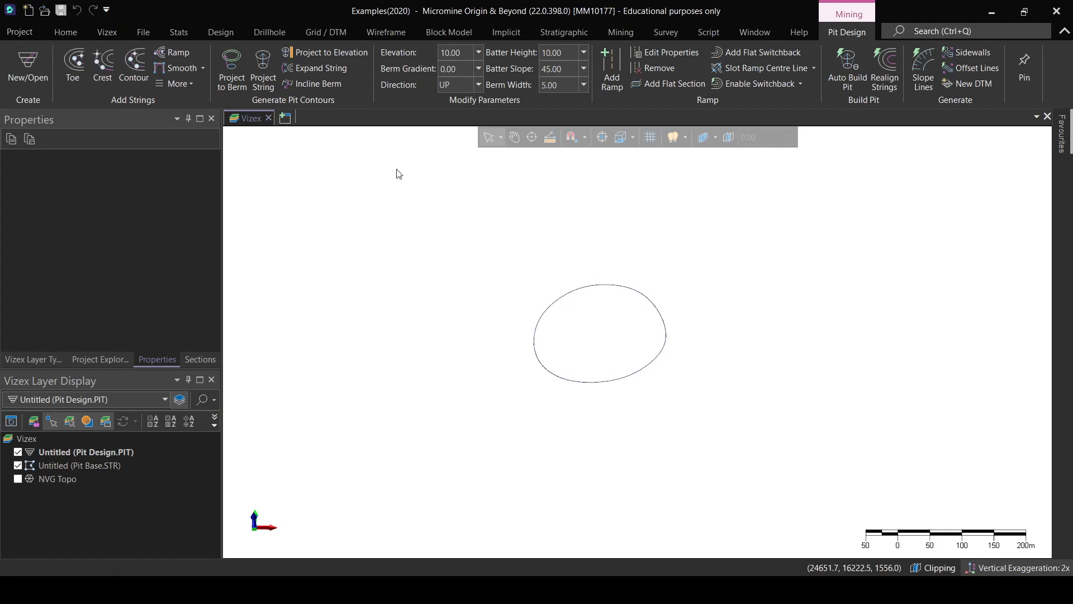
pyautogui.click(220, 34)
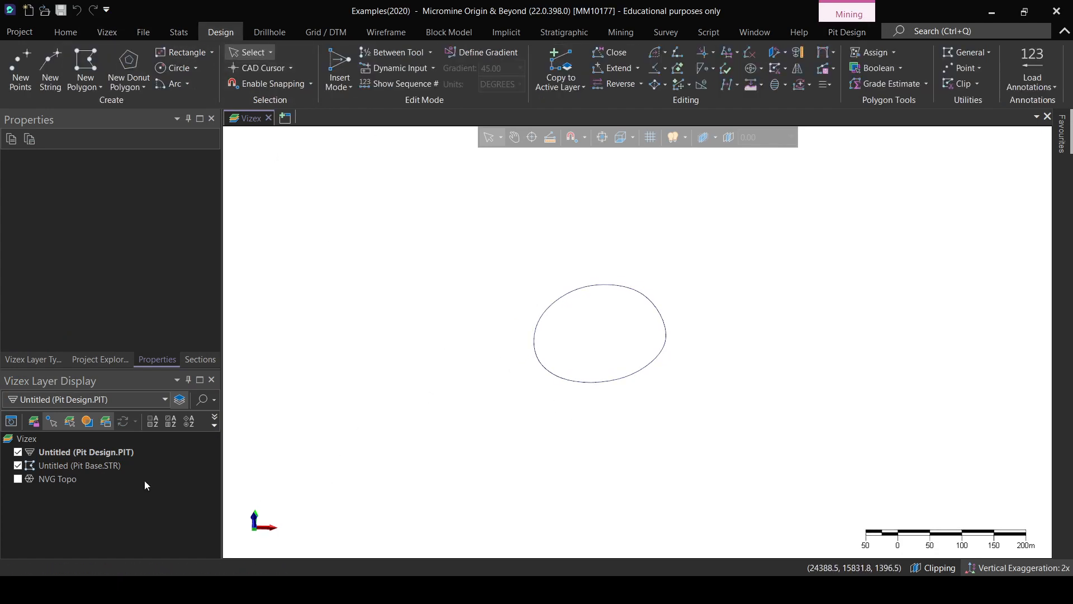
pyautogui.click(621, 378)
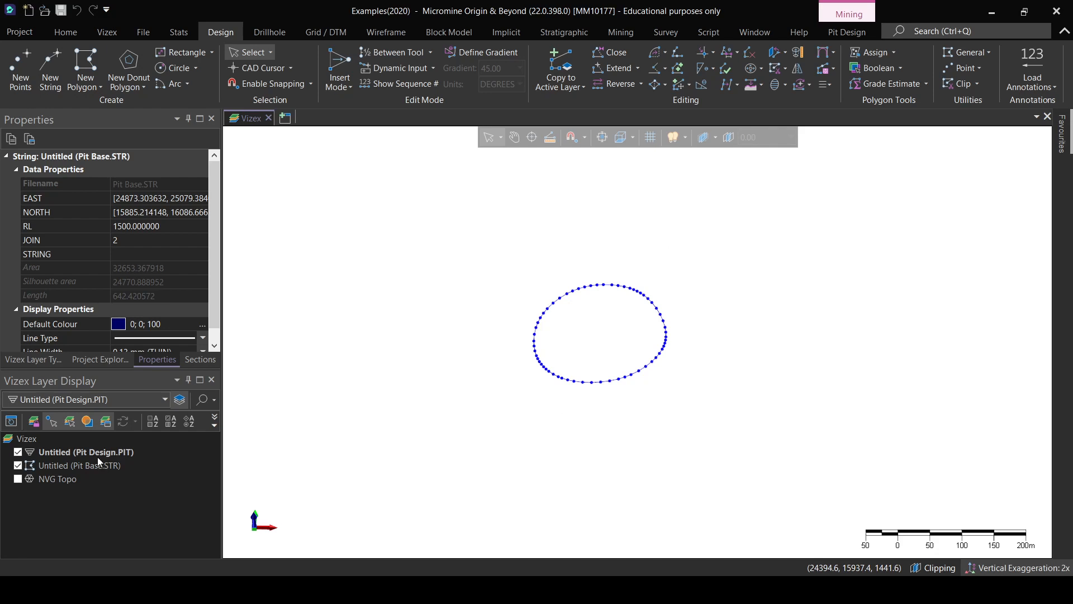
pyautogui.click(568, 71)
pyautogui.scroll(3, 566, 369)
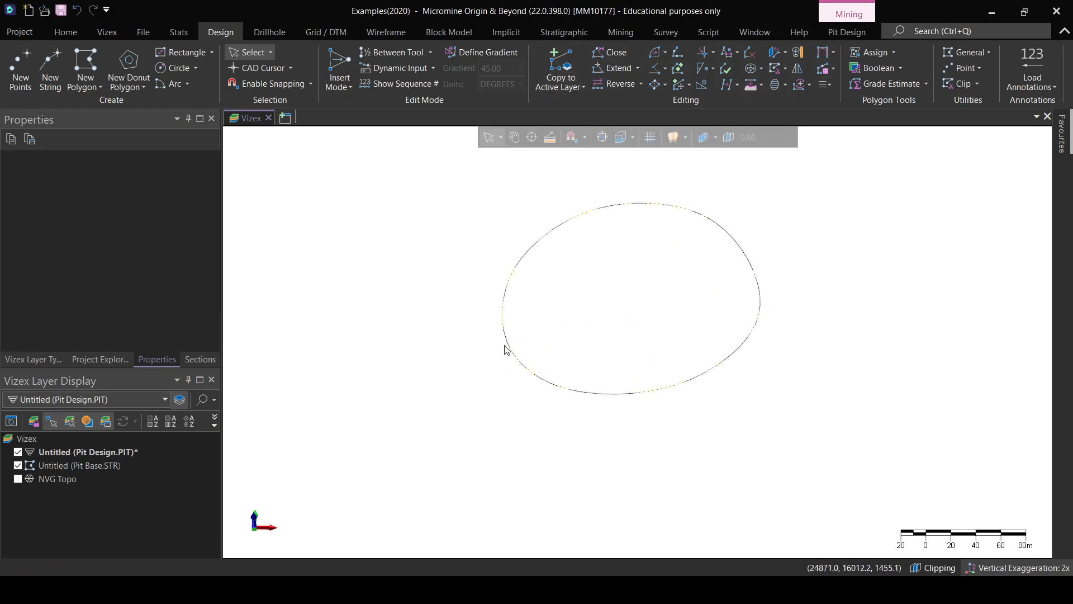
pyautogui.scroll(-3, 520, 342)
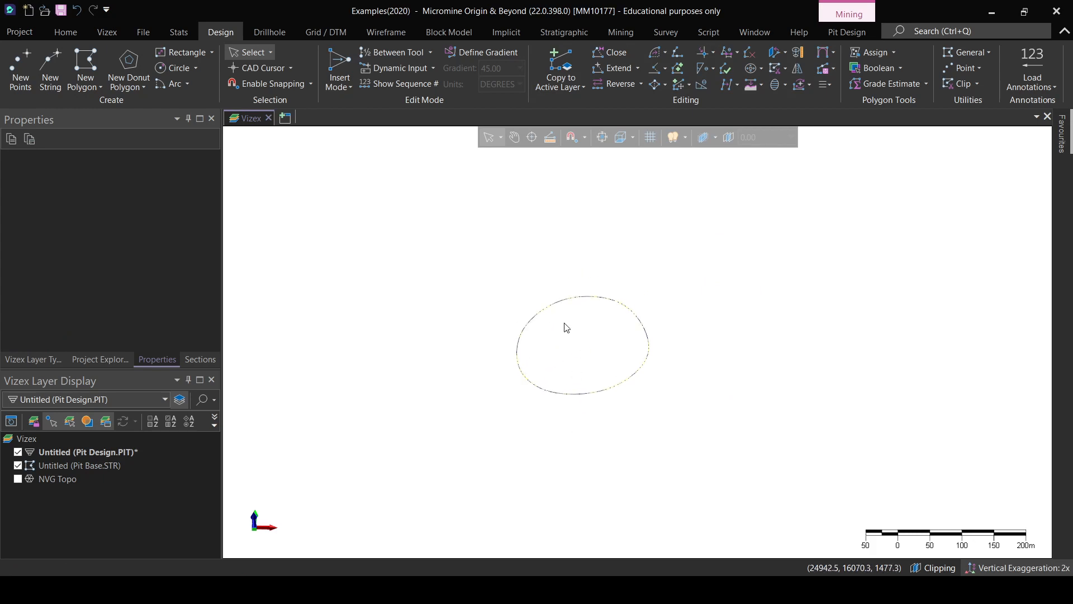
pyautogui.click(18, 465)
# - Assign the string type TOE to the copied base string in the Pit Design layer
pyautogui.click(559, 395)
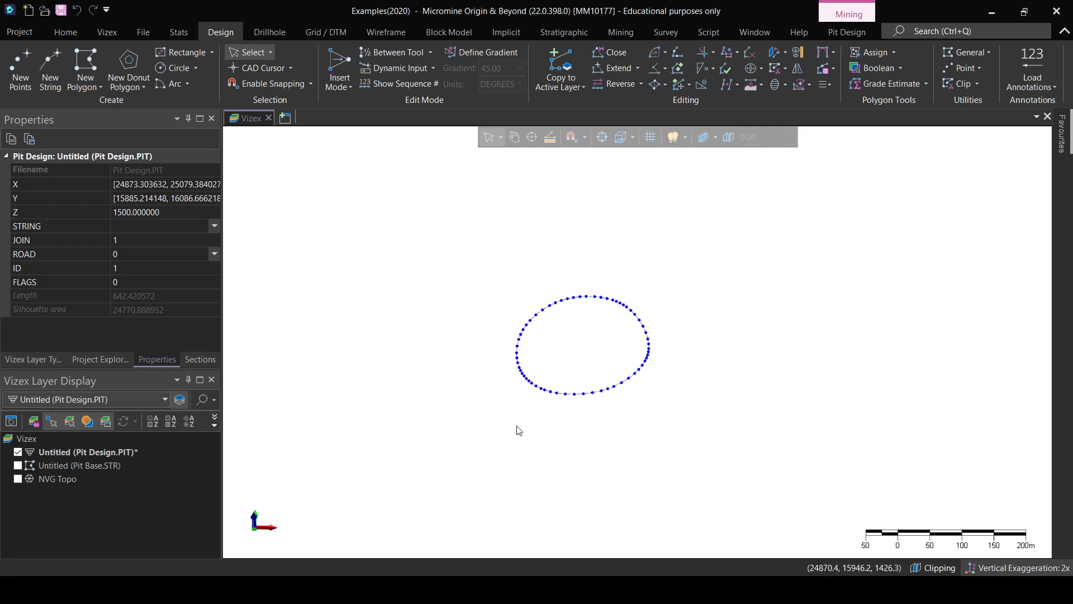
pyautogui.moveTo(596, 391); pyautogui.dragTo(600, 394)
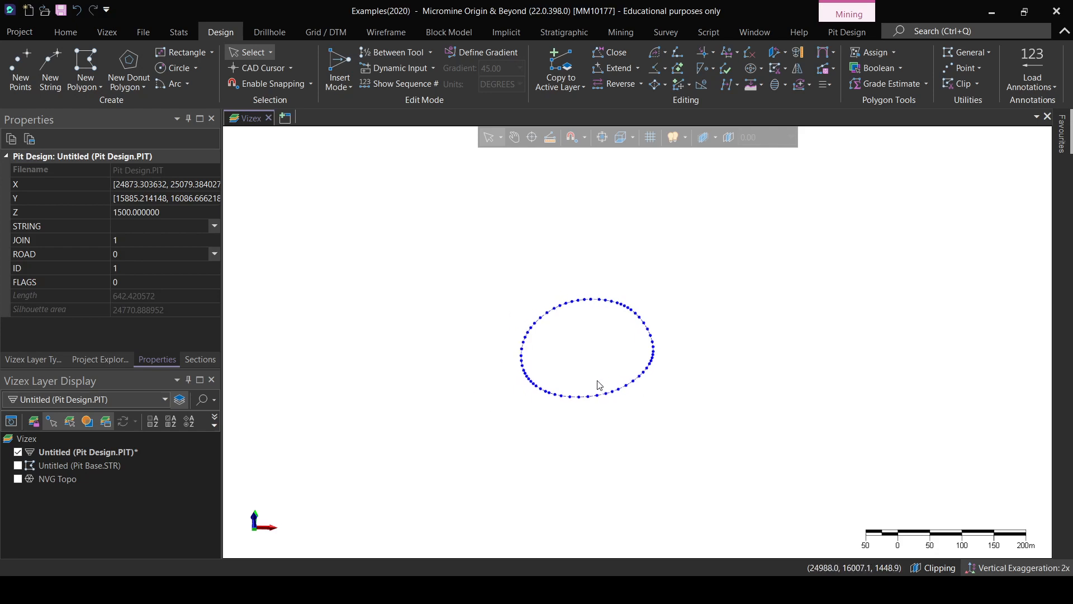
pyautogui.moveTo(596, 369); pyautogui.dragTo(598, 368)
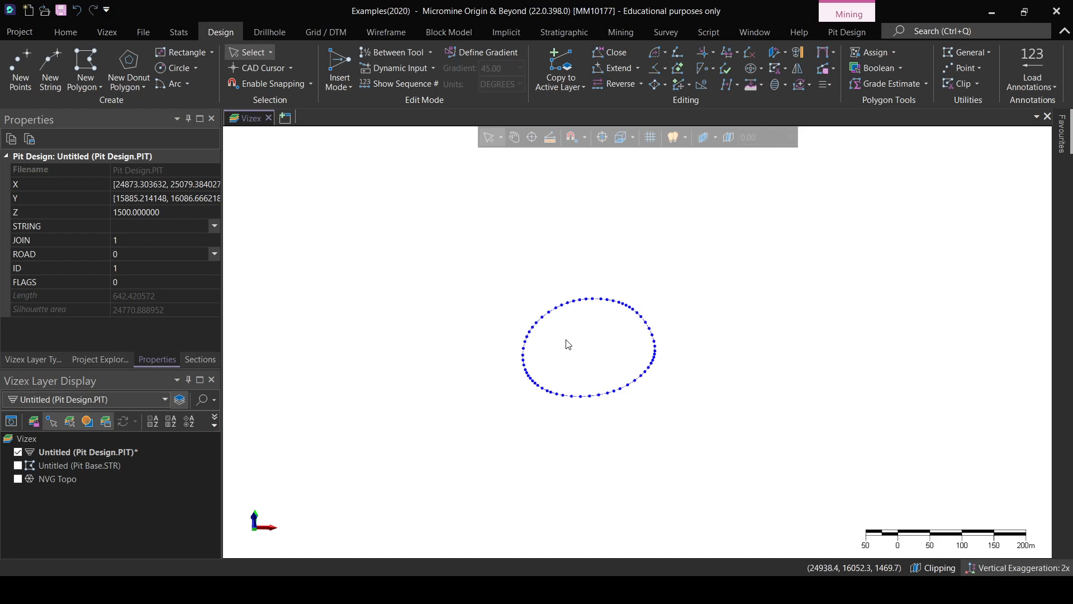
pyautogui.click(214, 228)
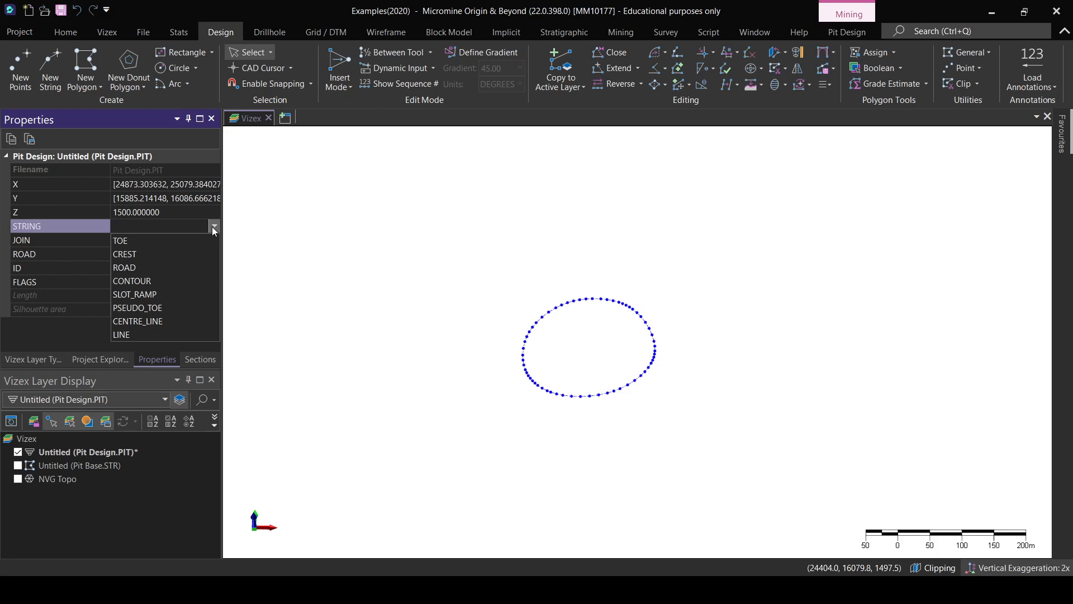
pyautogui.click(180, 244)
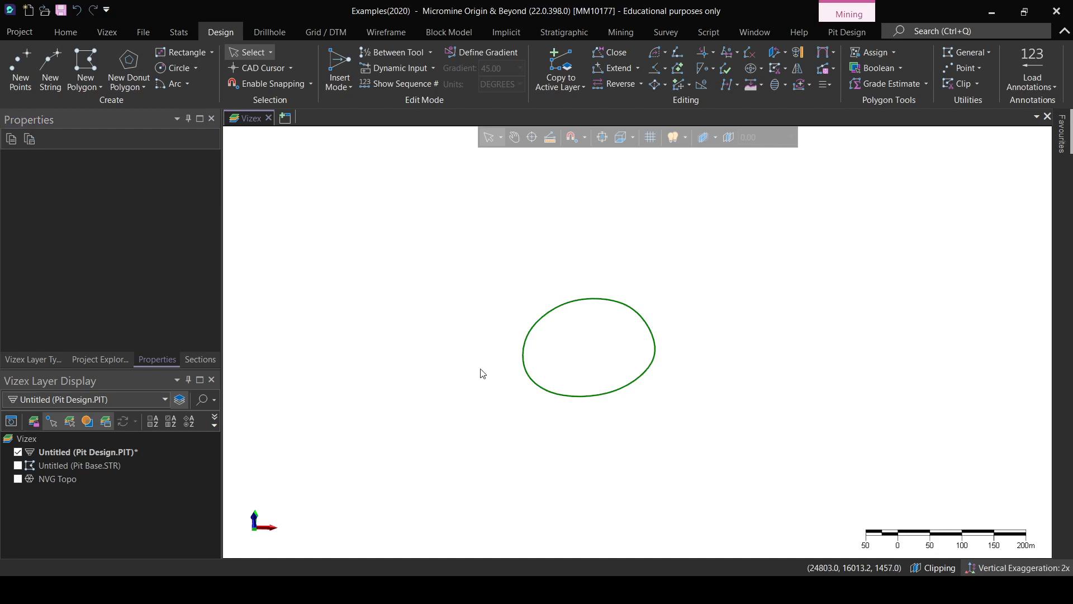
# - Try the CREST string type on the copied base string and switch it back to TOE
pyautogui.scroll(3, 625, 399)
pyautogui.moveTo(549, 391); pyautogui.dragTo(579, 331, button='middle')
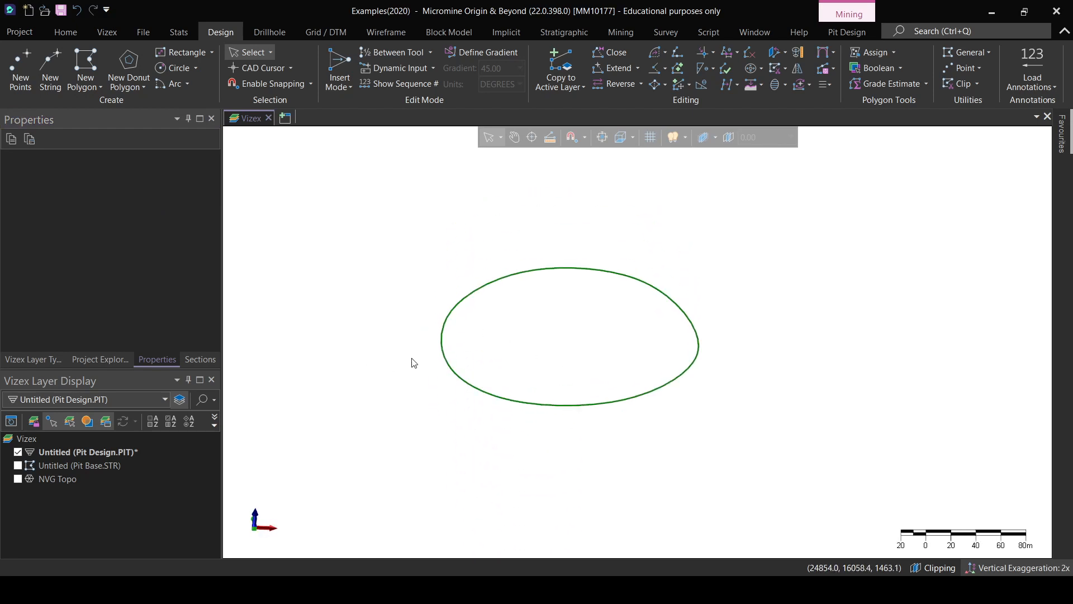
pyautogui.click(446, 371)
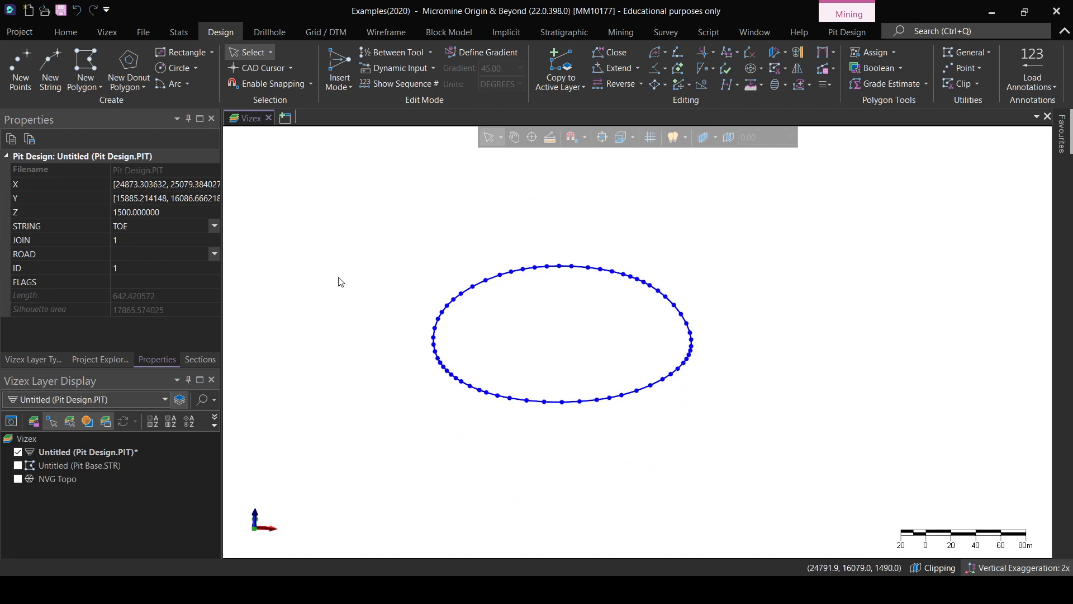
pyautogui.click(208, 224)
pyautogui.click(214, 225)
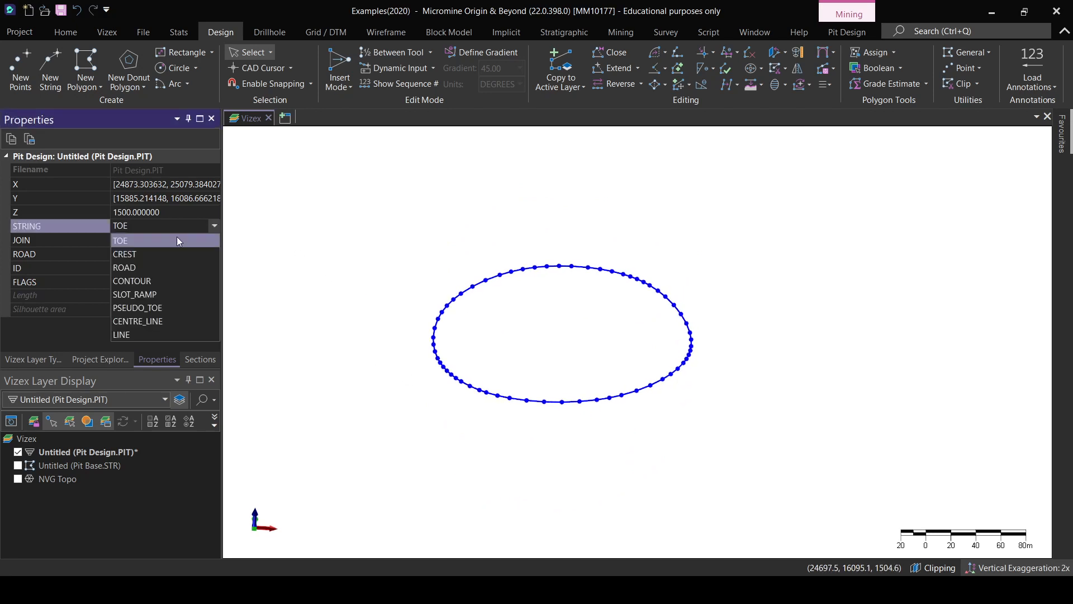
pyautogui.click(149, 250)
pyautogui.click(271, 336)
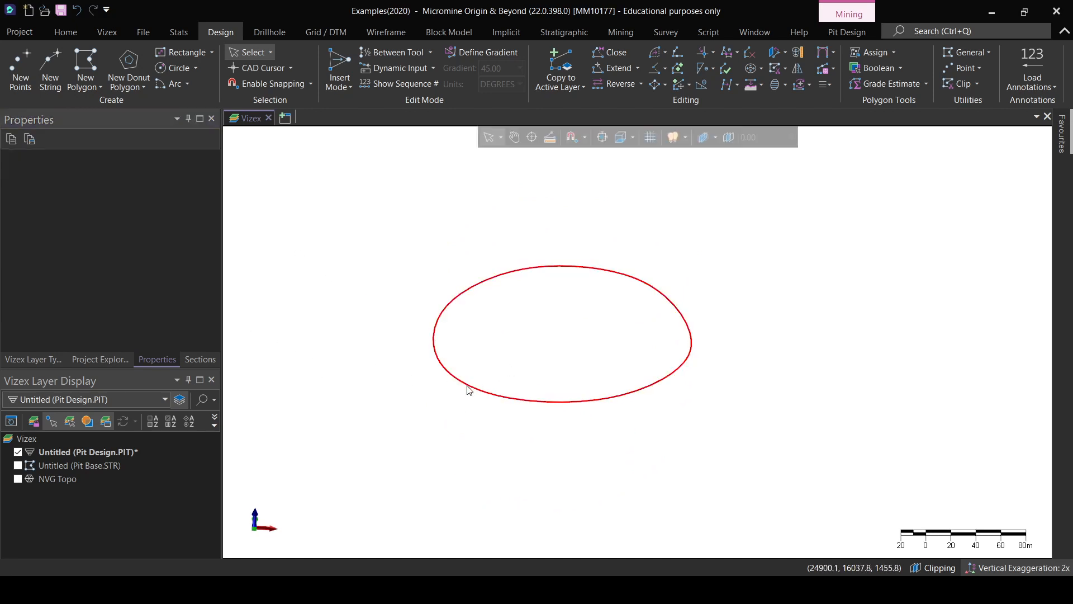
pyautogui.click(467, 386)
pyautogui.click(179, 226)
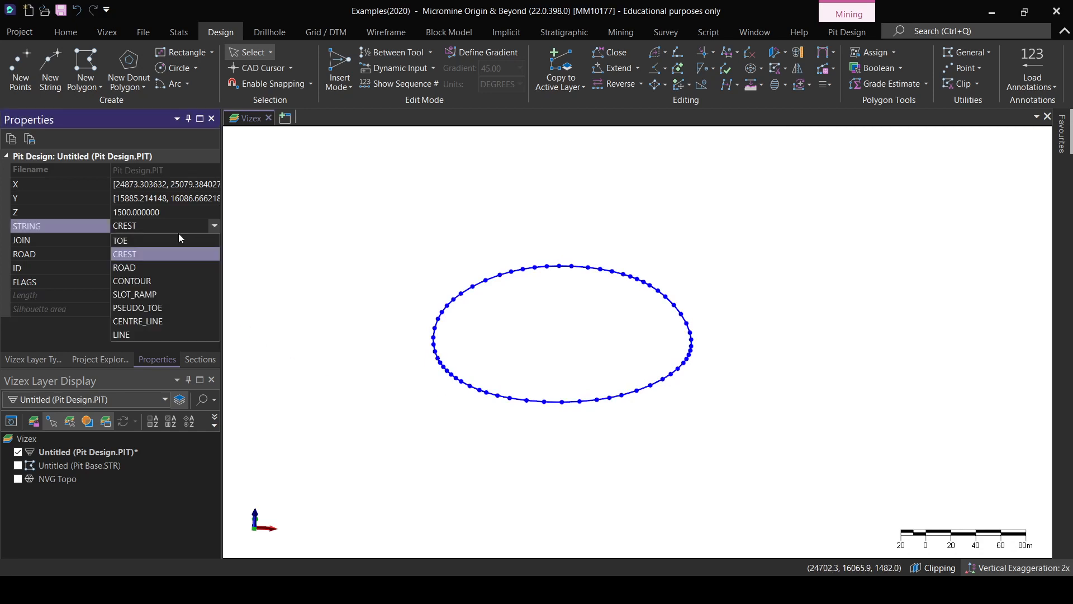
pyautogui.click(149, 244)
pyautogui.click(274, 295)
# - Open the Pit Design layer's form and review the colour, line type and line width assigned to each string type
pyautogui.doubleClick(67, 452)
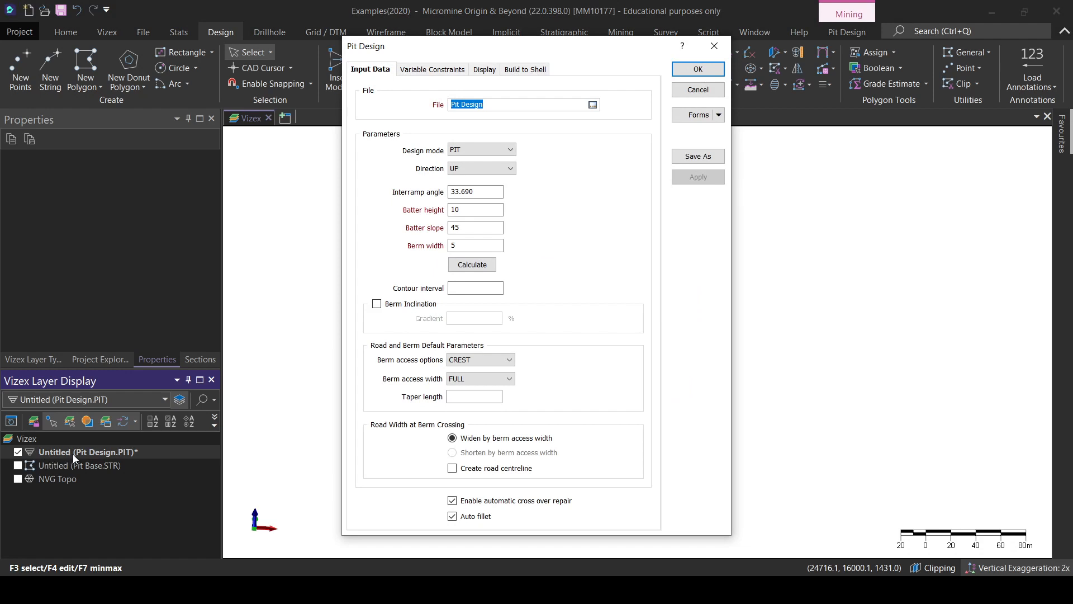
pyautogui.click(483, 70)
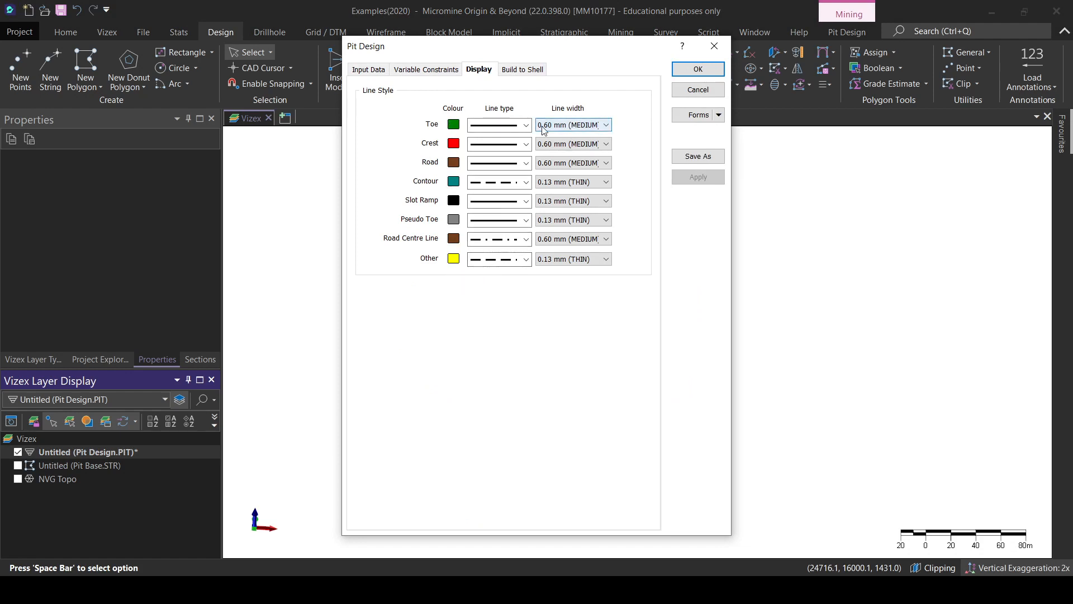
pyautogui.click(592, 127)
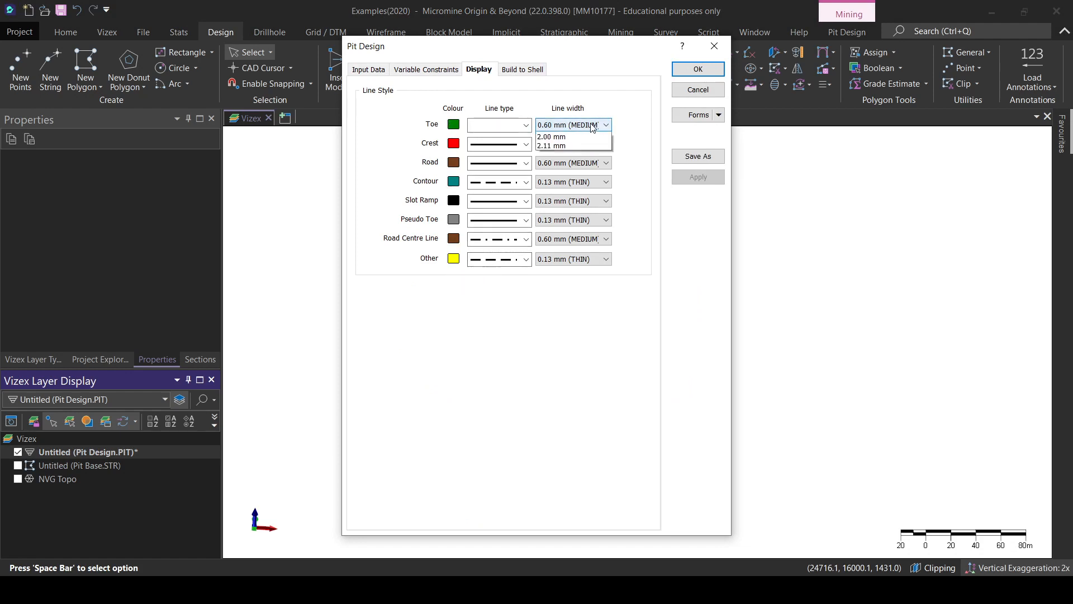
pyautogui.click(586, 128)
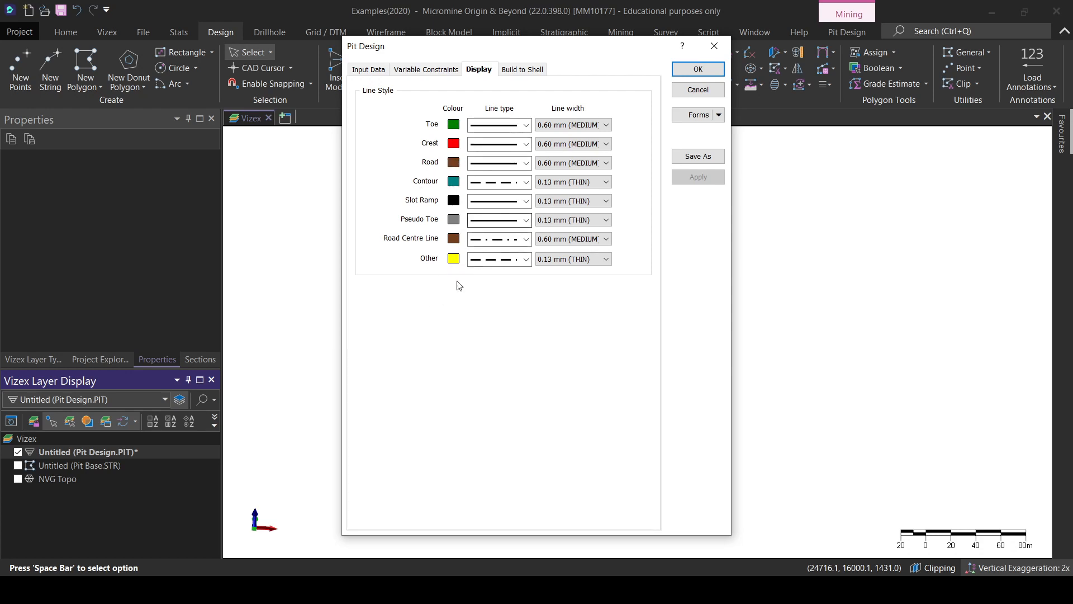
pyautogui.moveTo(462, 55); pyautogui.dragTo(427, 55)
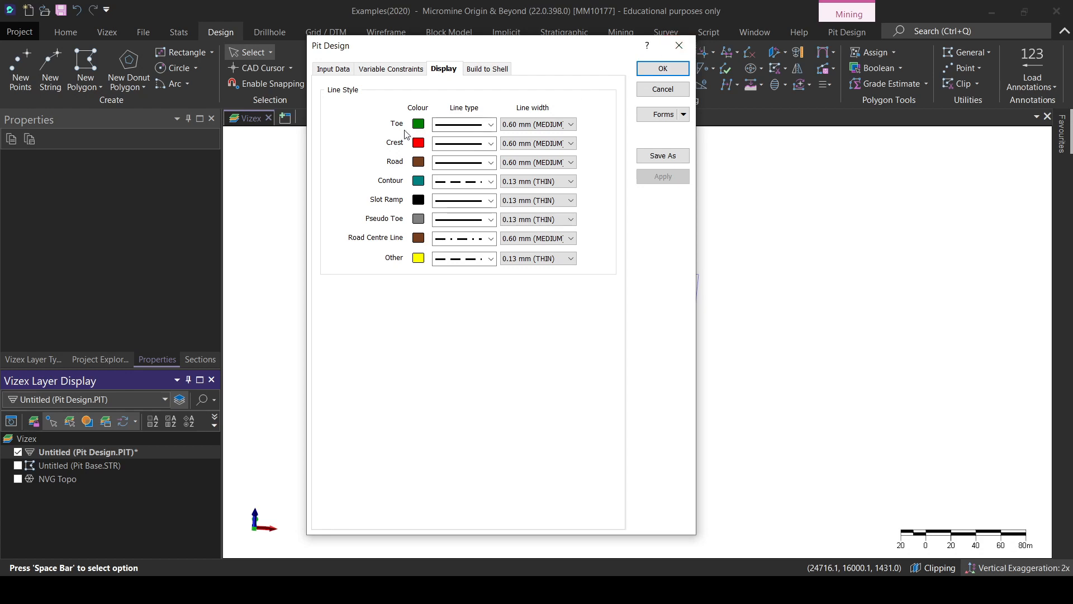
pyautogui.click(679, 45)
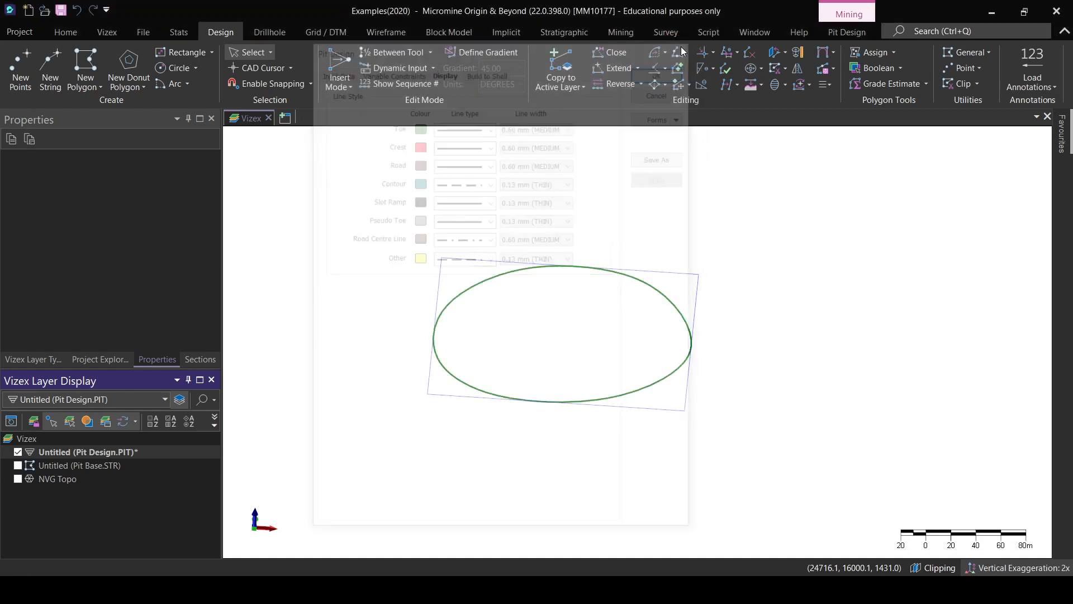
# - Select the toe string in the Pit Design layer and bring up the pit design tools
pyautogui.scroll(-3, 554, 327)
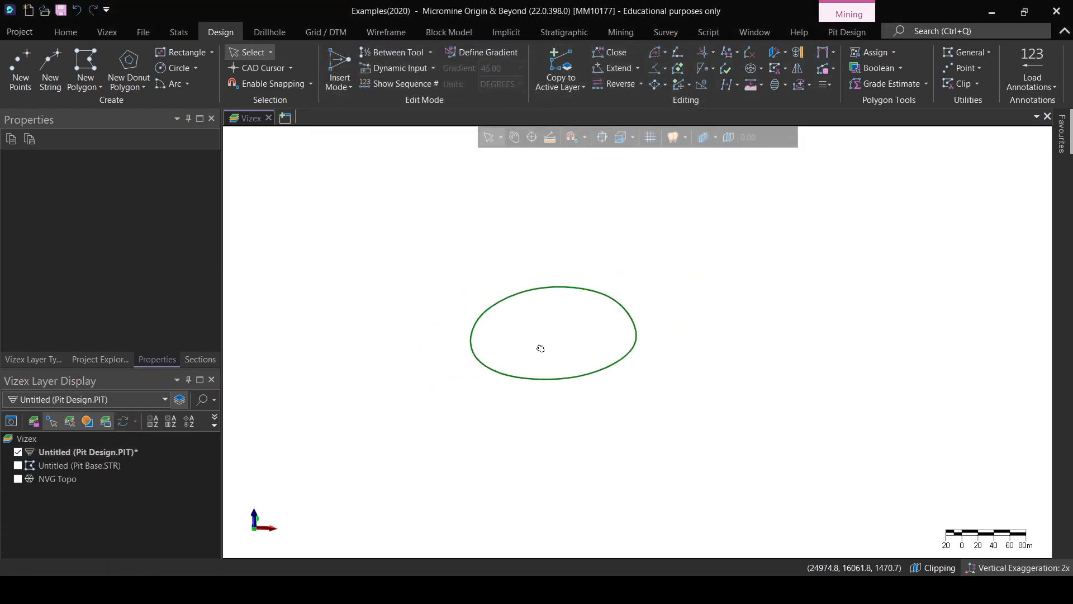
pyautogui.click(475, 360)
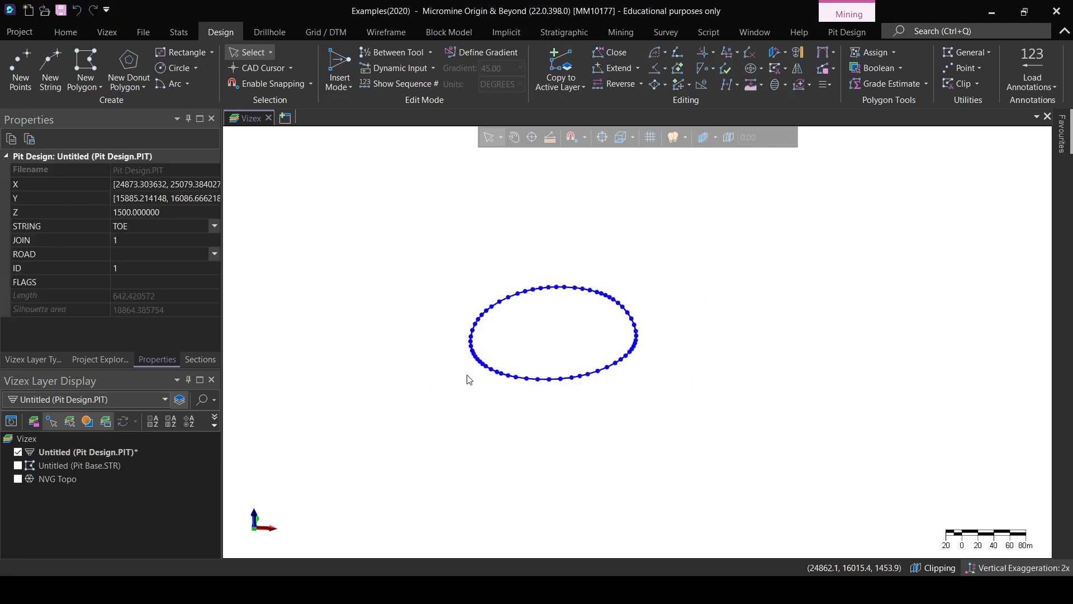
pyautogui.click(97, 456)
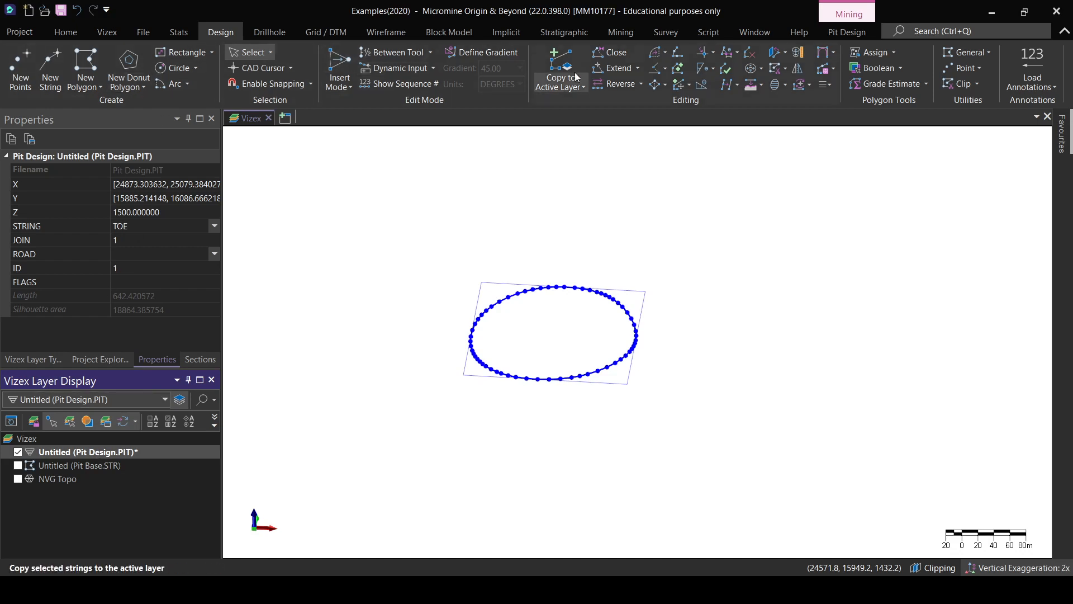
pyautogui.click(845, 33)
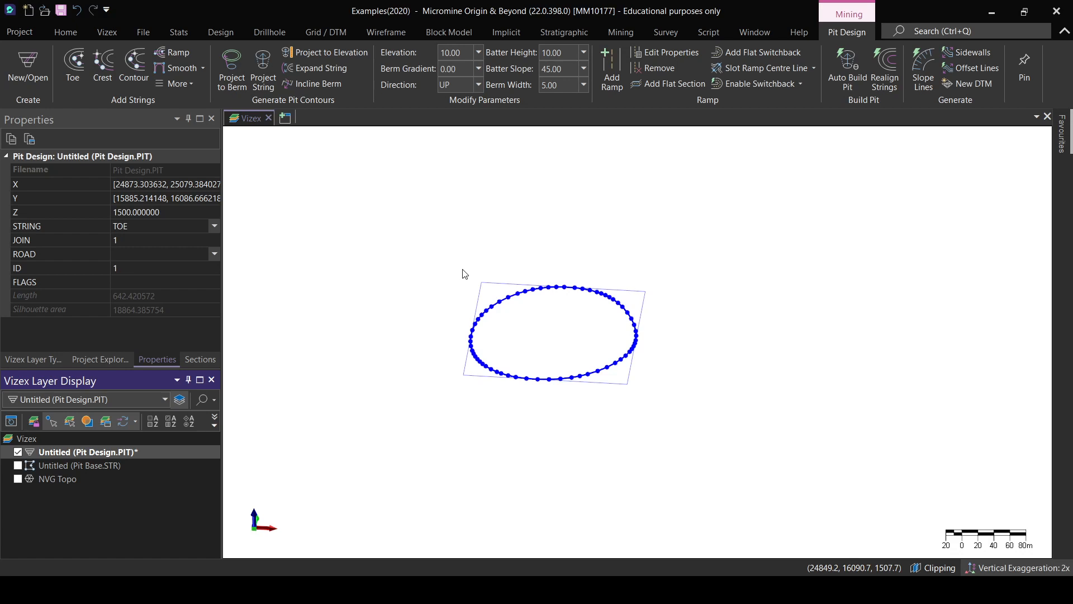
pyautogui.scroll(3, 463, 274)
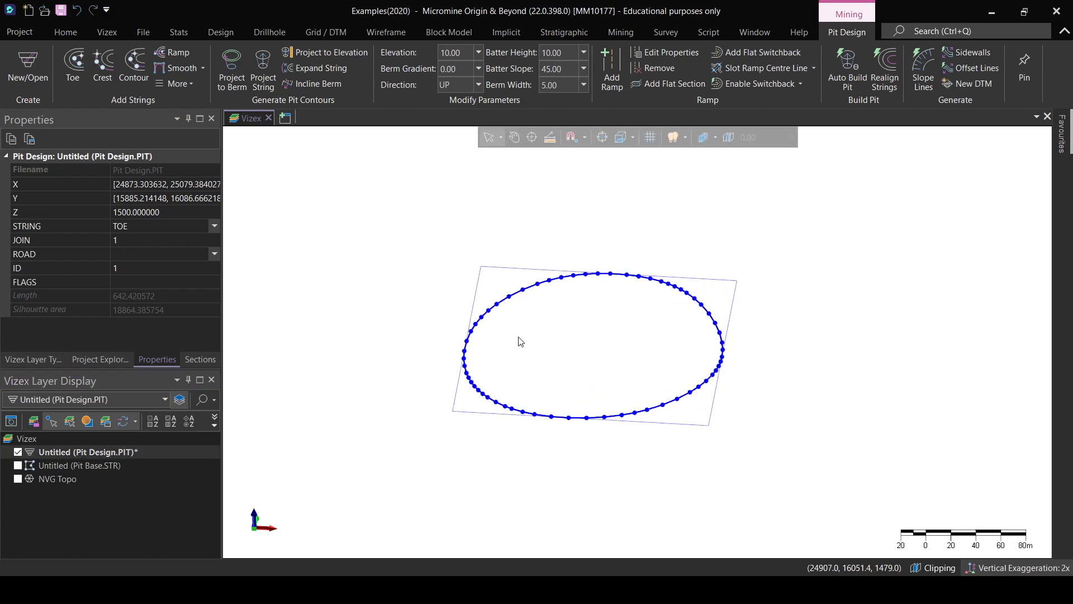
pyautogui.moveTo(619, 373)
pyautogui.mouseDown(button='middle')
pyautogui.moveTo(646, 388)
pyautogui.moveTo(651, 427)
pyautogui.moveTo(638, 357)
pyautogui.moveTo(602, 368)
pyautogui.mouseUp(button='middle')
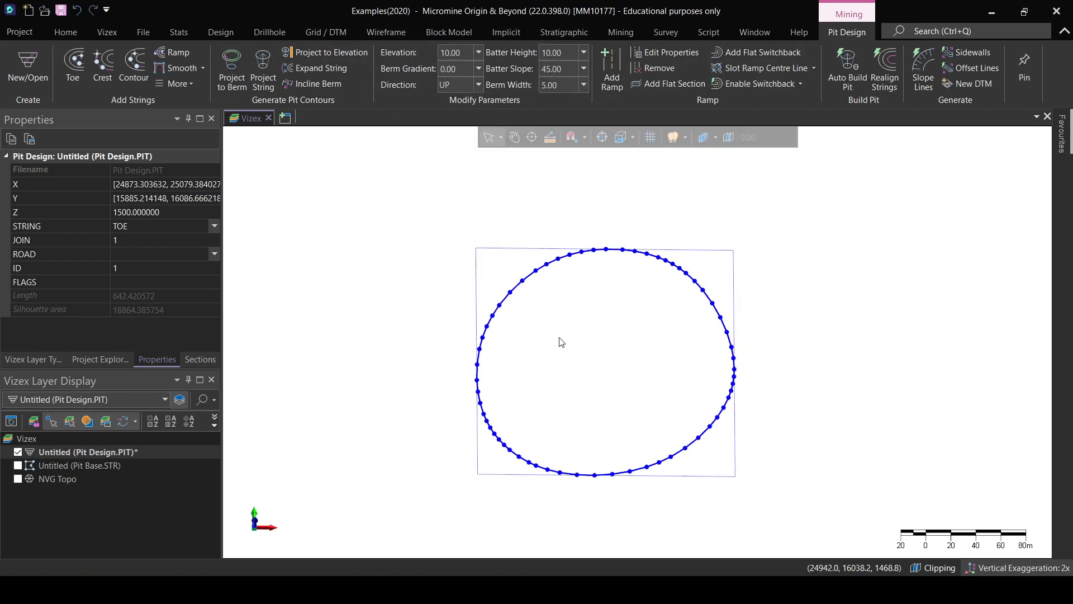
# - Make the NVG Topo layer active to compare its available tools, then reactivate the Pit Design layer and hide the topography
pyautogui.click(38, 480)
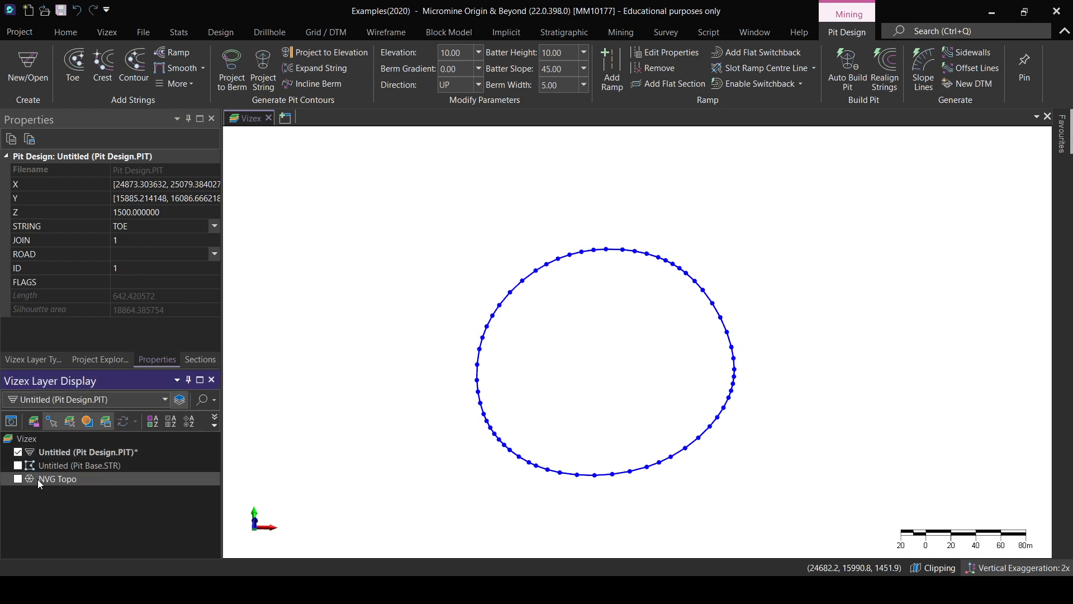
pyautogui.rightClick(39, 480)
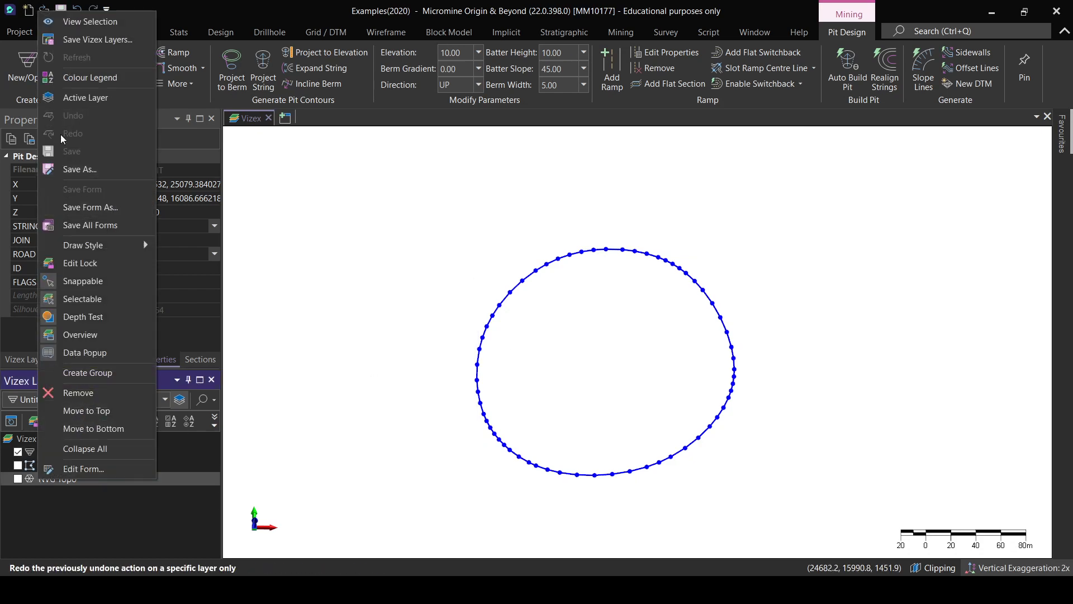
pyautogui.click(73, 102)
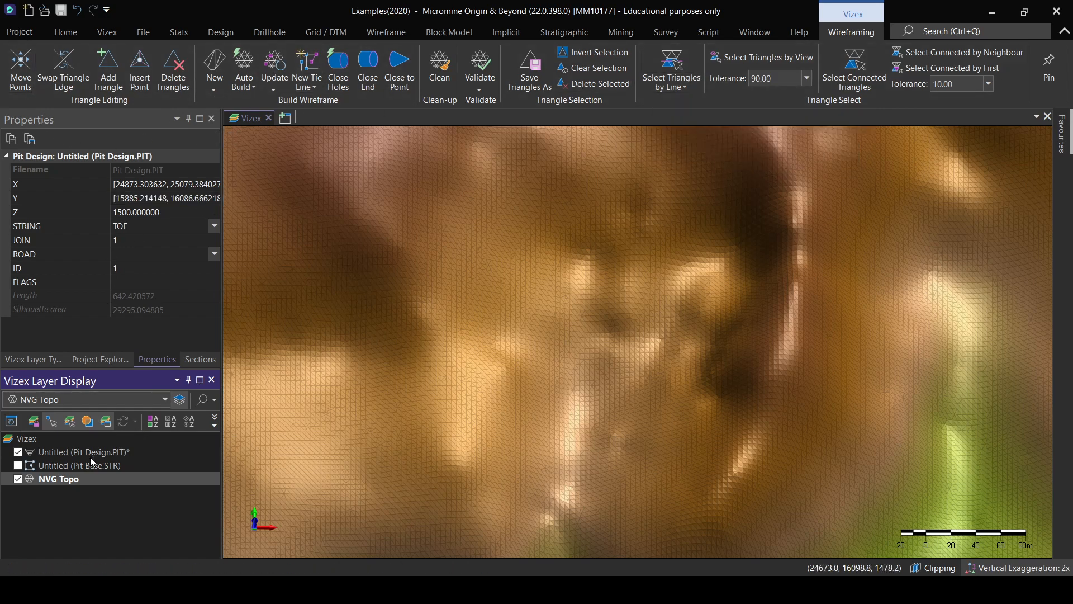
pyautogui.rightClick(69, 455)
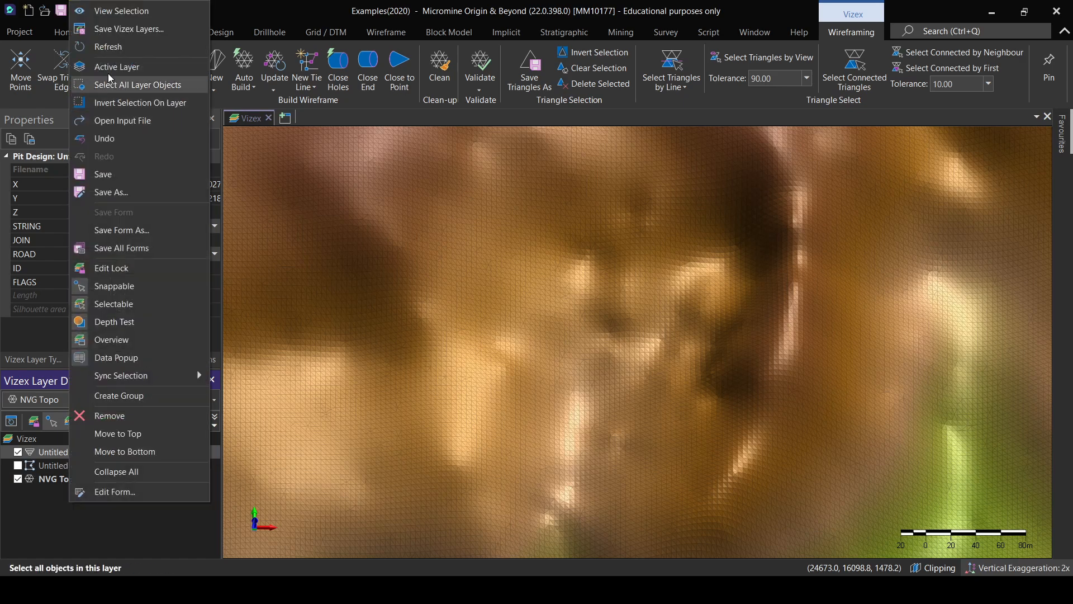
pyautogui.click(106, 68)
pyautogui.click(18, 478)
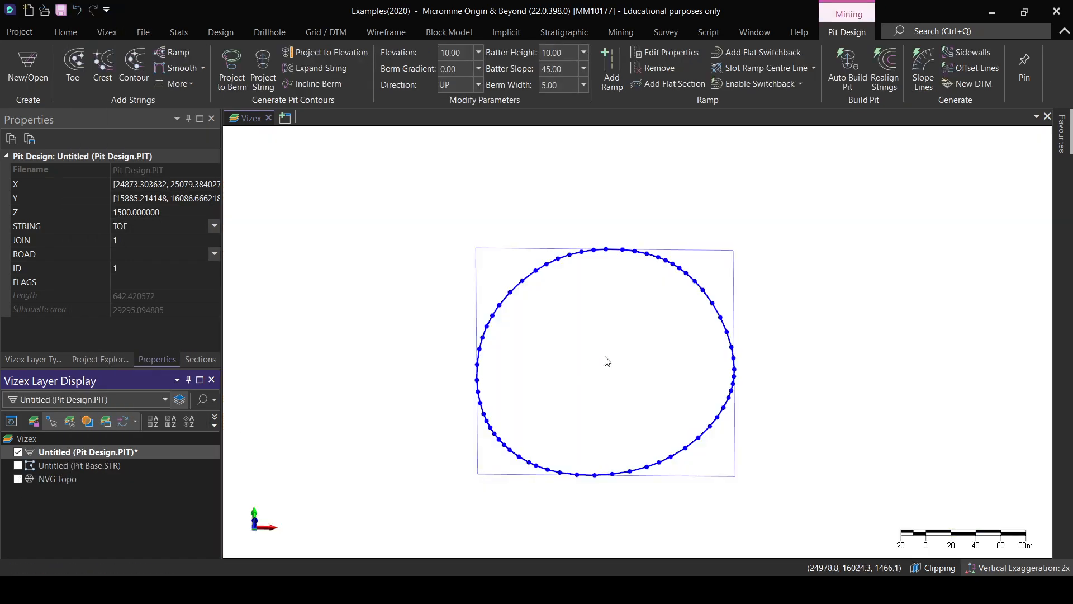
# - Project the base toe string upward to a crest using a 10 m batter height and 45-degree batter slope
pyautogui.moveTo(599, 402); pyautogui.dragTo(595, 386, button='middle')
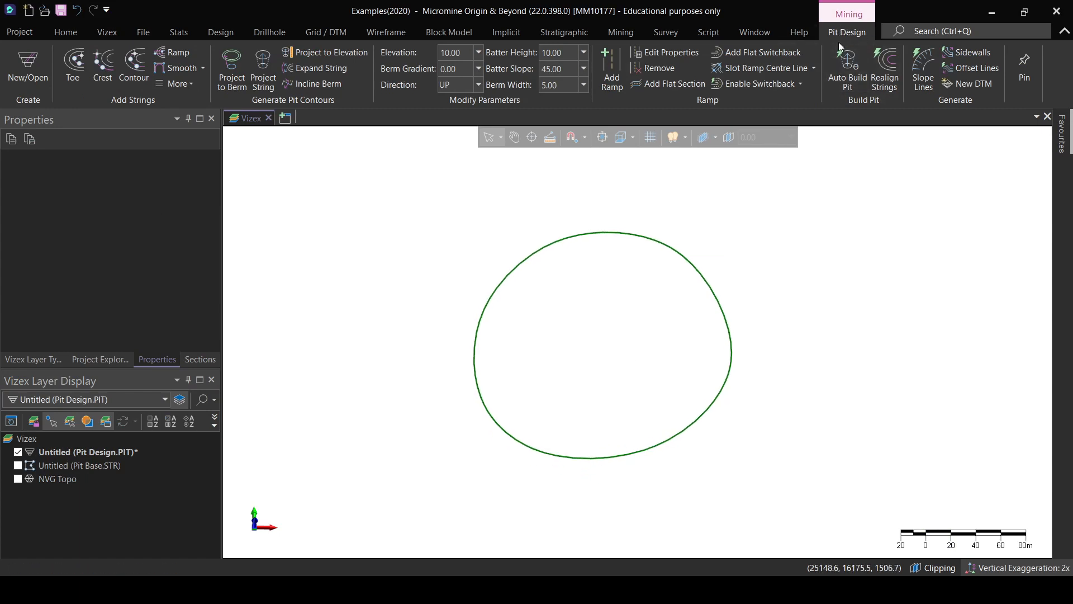
pyautogui.moveTo(604, 311); pyautogui.dragTo(595, 311, button='middle')
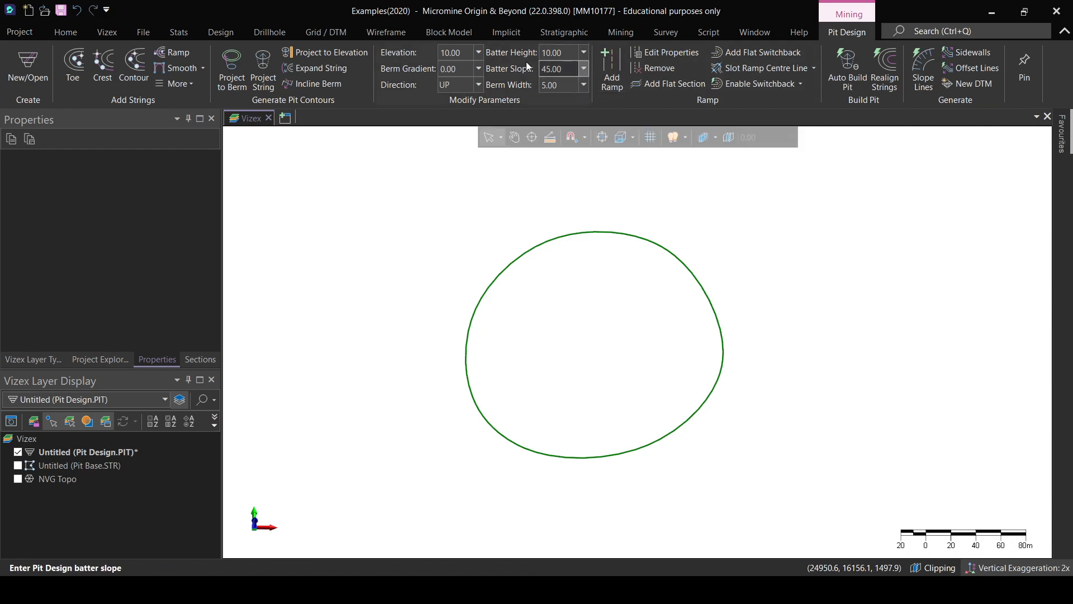
pyautogui.click(489, 289)
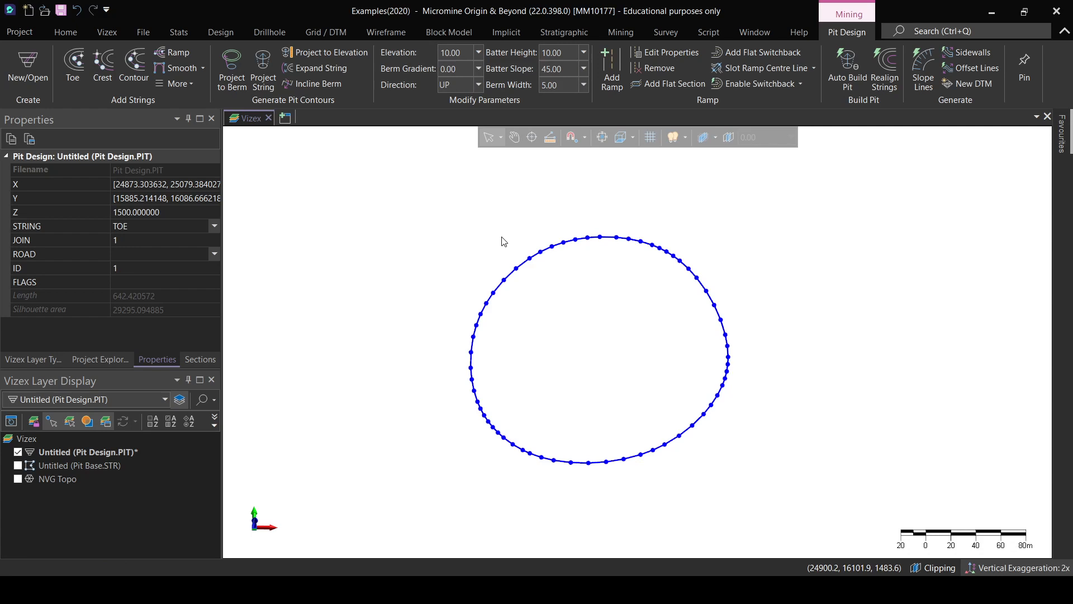
pyautogui.click(544, 343)
pyautogui.scroll(-1, 523, 371)
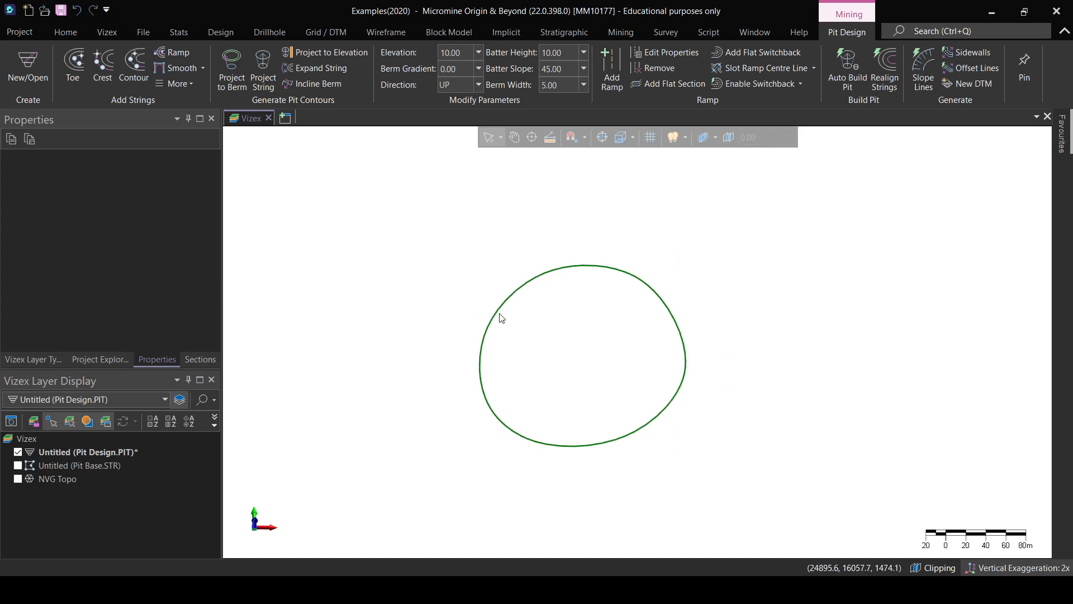
pyautogui.click(482, 326)
pyautogui.moveTo(463, 316); pyautogui.dragTo(481, 306, button='middle')
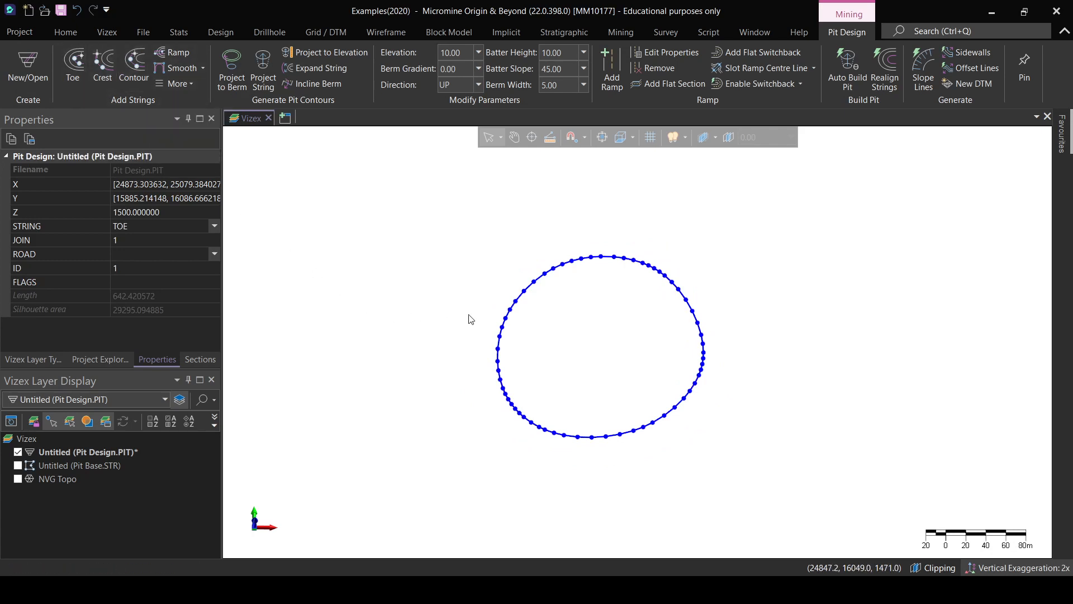
pyautogui.click(262, 77)
pyautogui.click(407, 400)
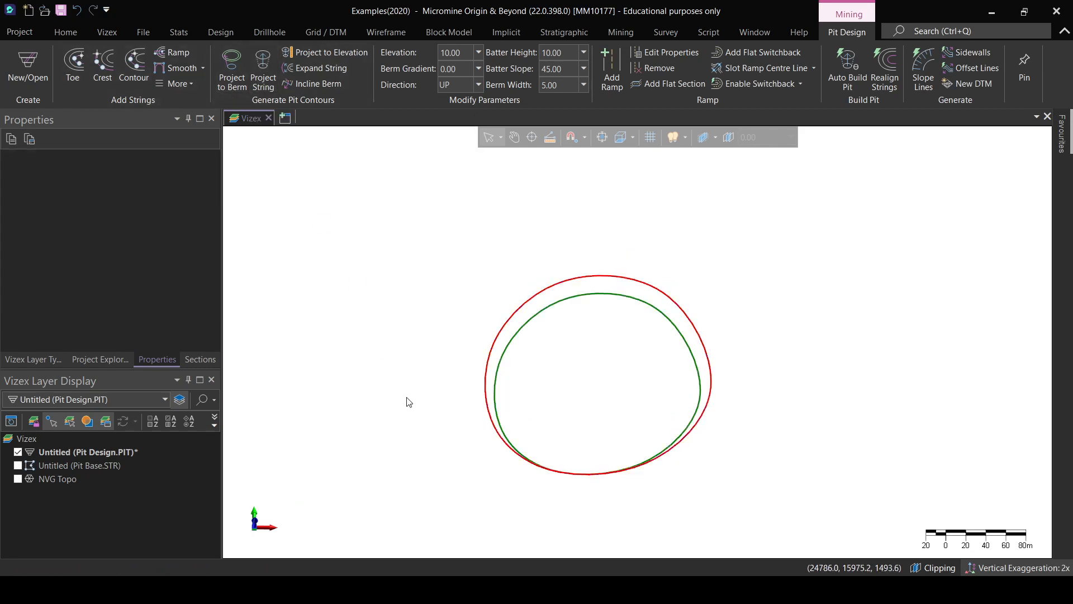
pyautogui.moveTo(408, 400); pyautogui.dragTo(613, 352, button='middle')
pyautogui.moveTo(569, 291); pyautogui.dragTo(571, 307, button='middle')
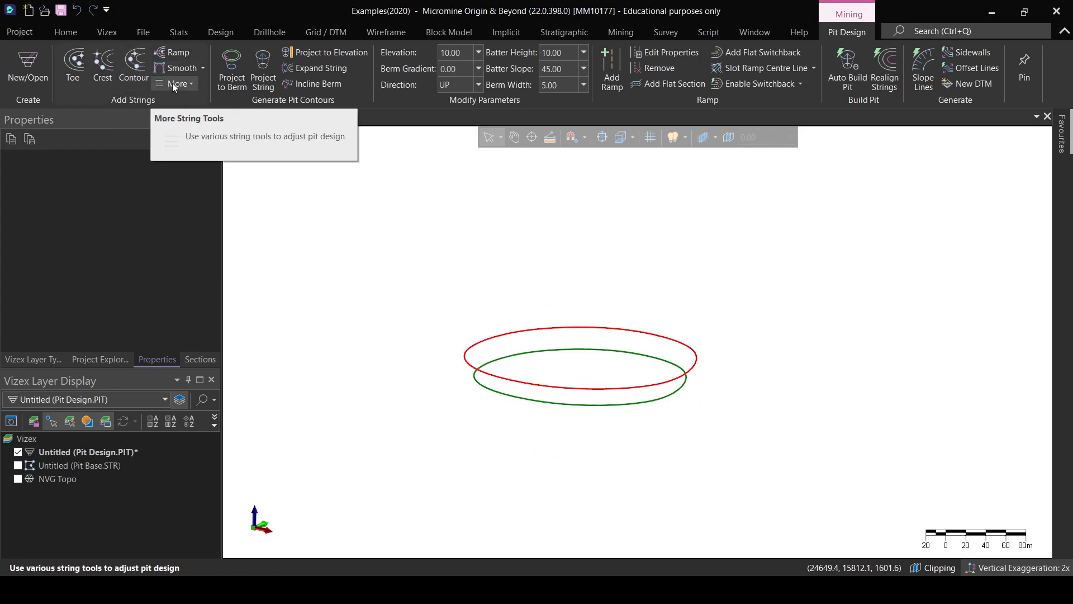
# - Expand the first crest string outward by the 5 m berm width to create the next bench's toe
pyautogui.click(321, 71)
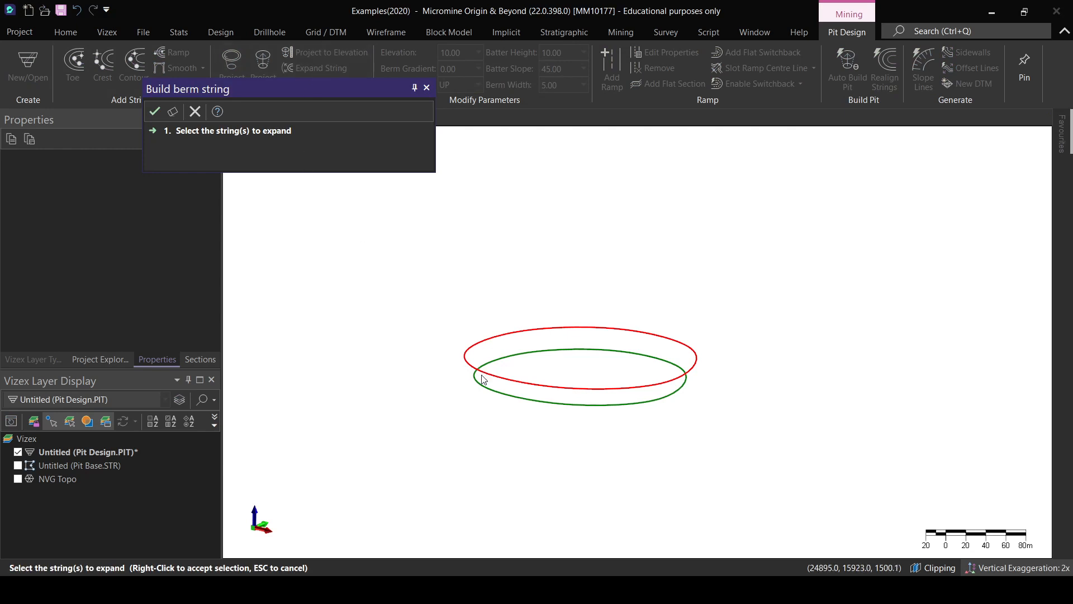
pyautogui.click(473, 372)
pyautogui.rightClick(417, 313)
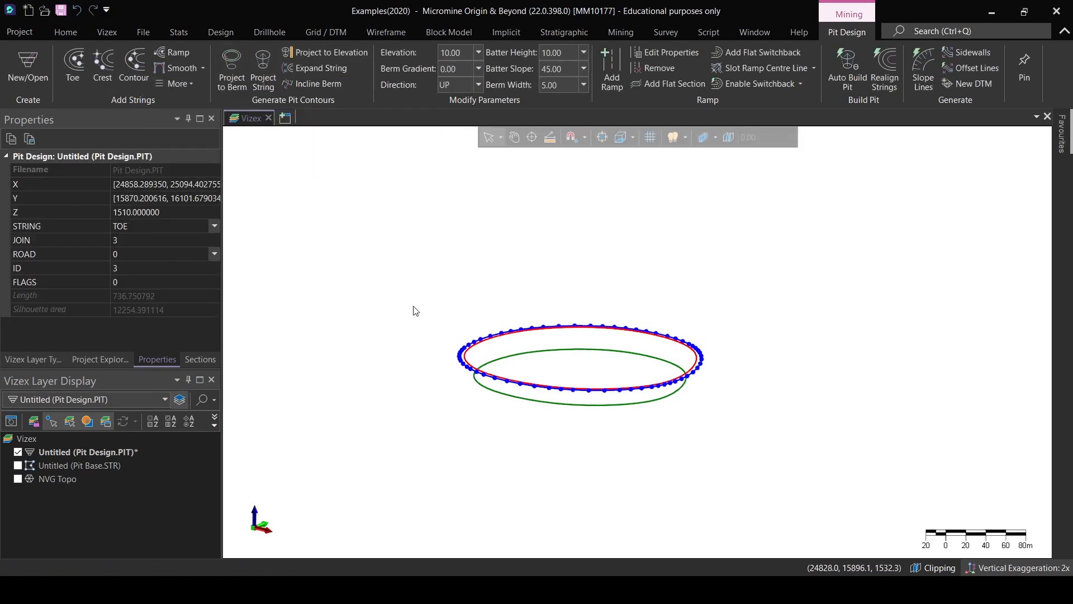
pyautogui.scroll(2, 469, 376)
pyautogui.click(472, 370)
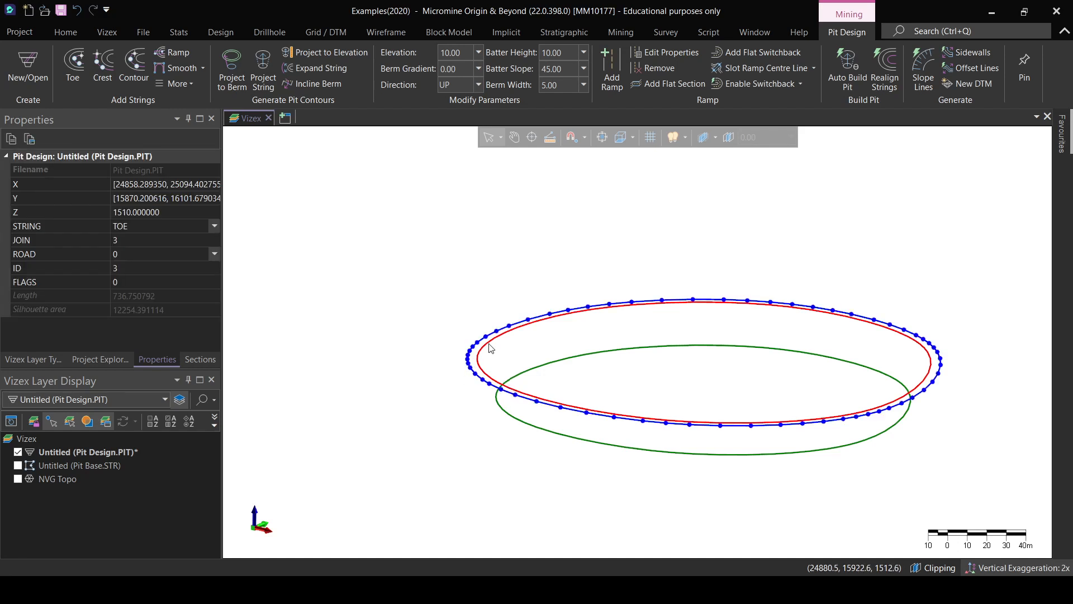
pyautogui.scroll(-2, 492, 347)
pyautogui.click(425, 303)
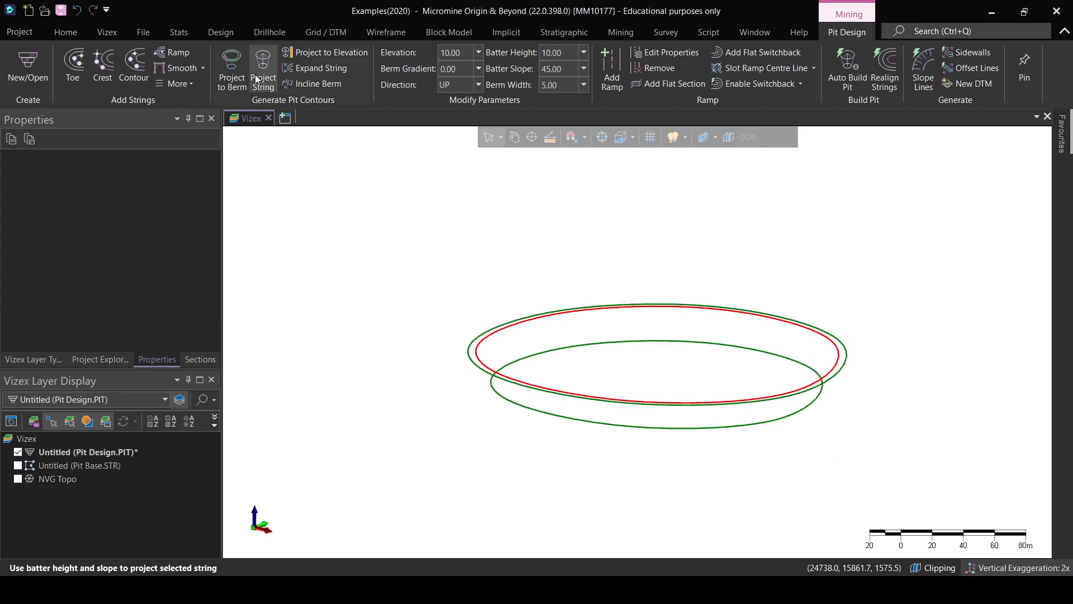
# - Project the new toe string at elevation 1510 upward by the 10 m batter height at 45 degrees to form the second crest
pyautogui.click(473, 367)
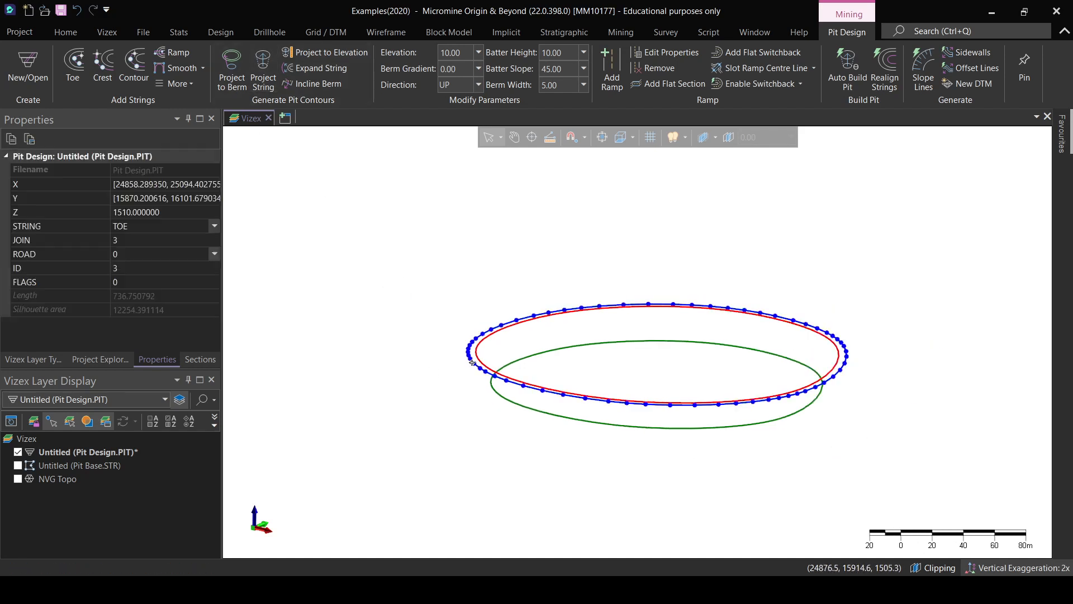
pyautogui.click(271, 76)
pyautogui.click(319, 328)
pyautogui.moveTo(585, 406); pyautogui.dragTo(561, 351, button='middle')
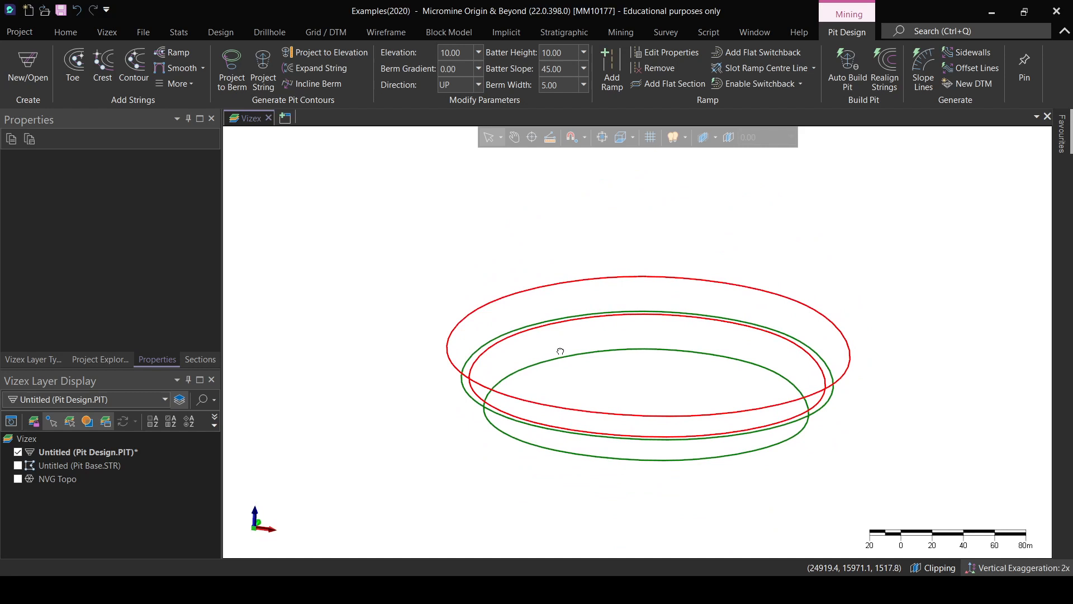
# - Select the uppermost crest string and examine its properties and the stacked toe and crest strings from several angles
pyautogui.click(447, 360)
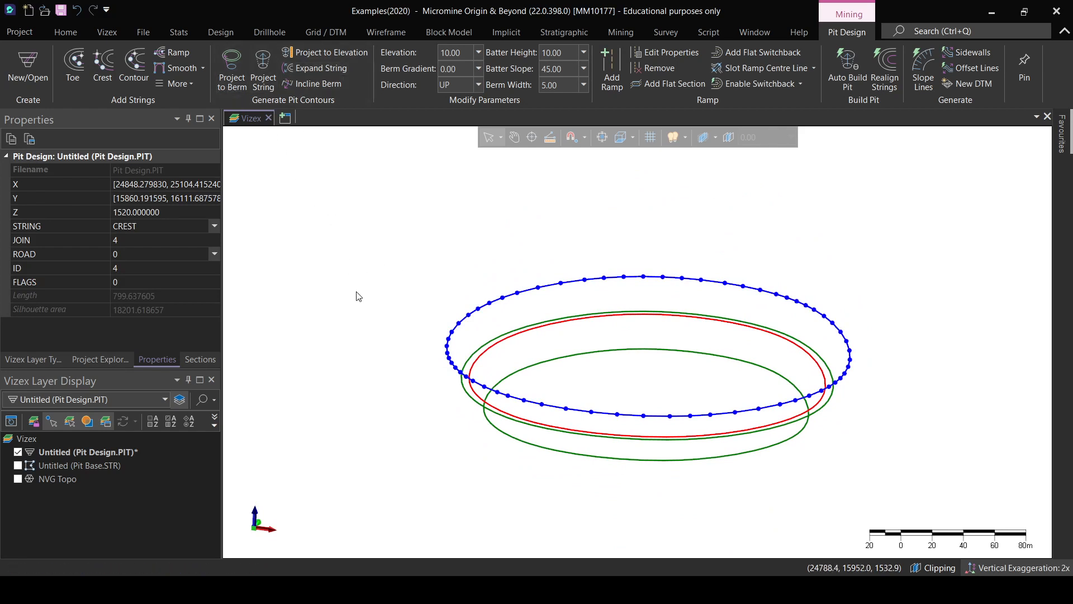
pyautogui.click(432, 386)
pyautogui.click(452, 365)
pyautogui.scroll(-2, 378, 350)
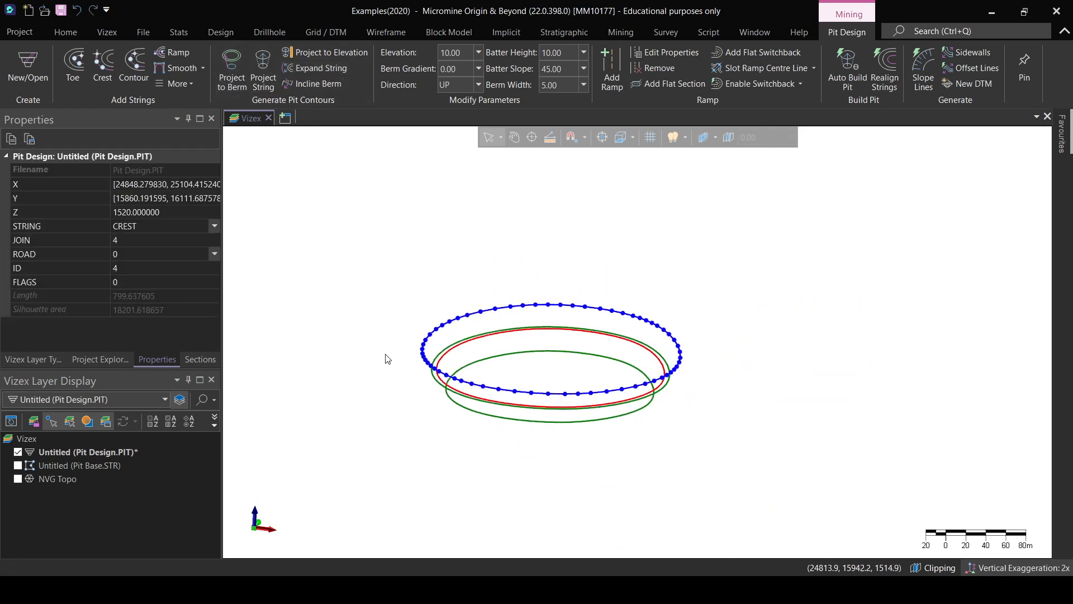
pyautogui.moveTo(384, 357); pyautogui.dragTo(391, 372, button='middle')
pyautogui.moveTo(459, 383); pyautogui.dragTo(491, 405, button='right')
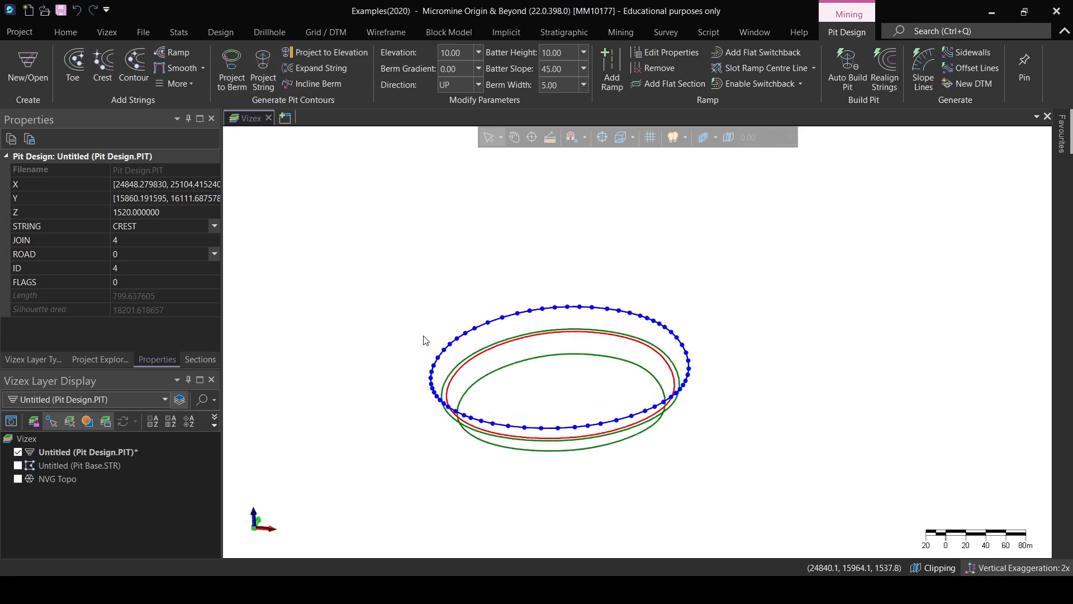
pyautogui.moveTo(415, 342); pyautogui.dragTo(446, 325, button='middle')
pyautogui.moveTo(446, 325); pyautogui.dragTo(533, 369, button='right')
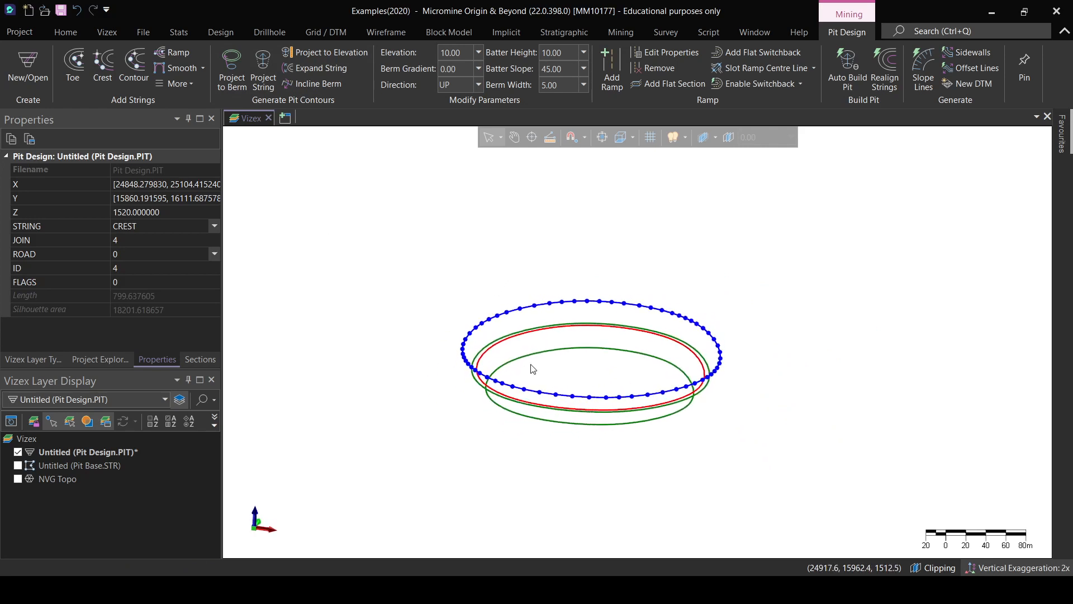
pyautogui.scroll(1, 537, 375)
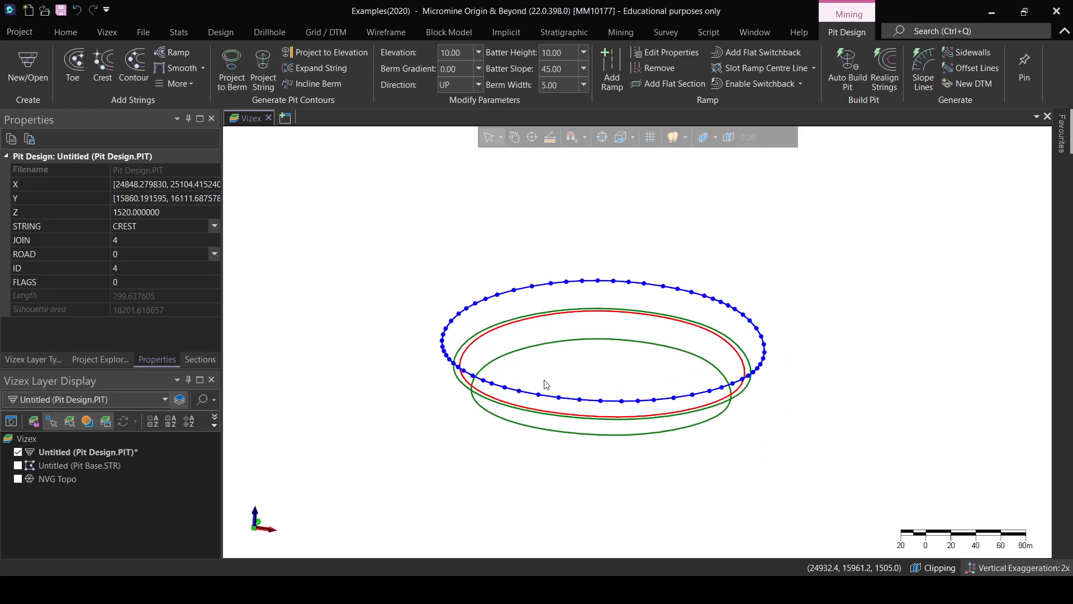
# - Project the second crest string through successive berms and 10 m batters until the top toe string reaches elevation 1570
pyautogui.click(231, 71)
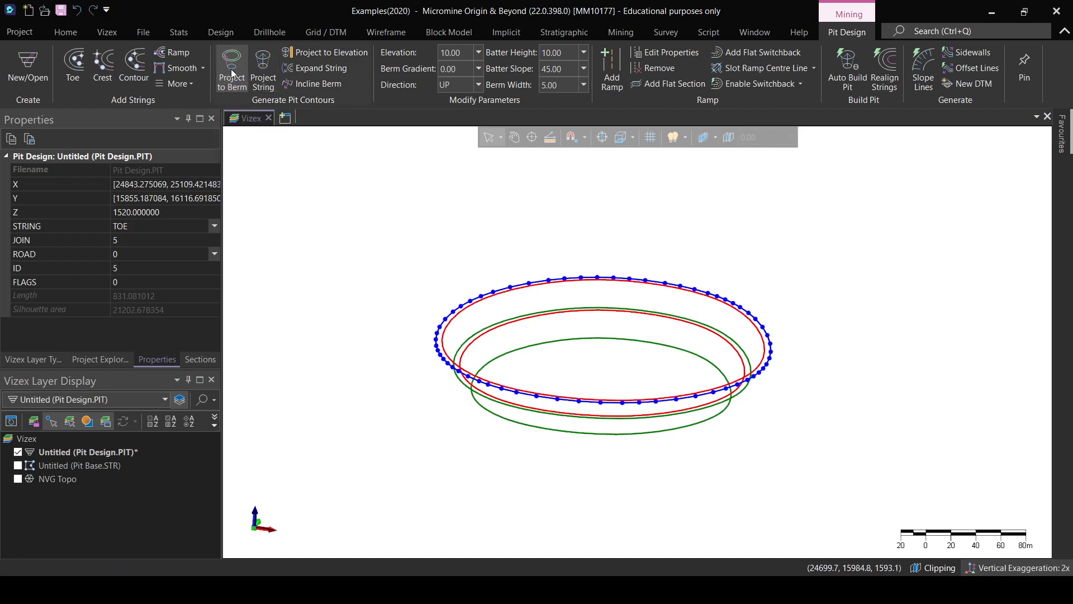
pyautogui.click(231, 71)
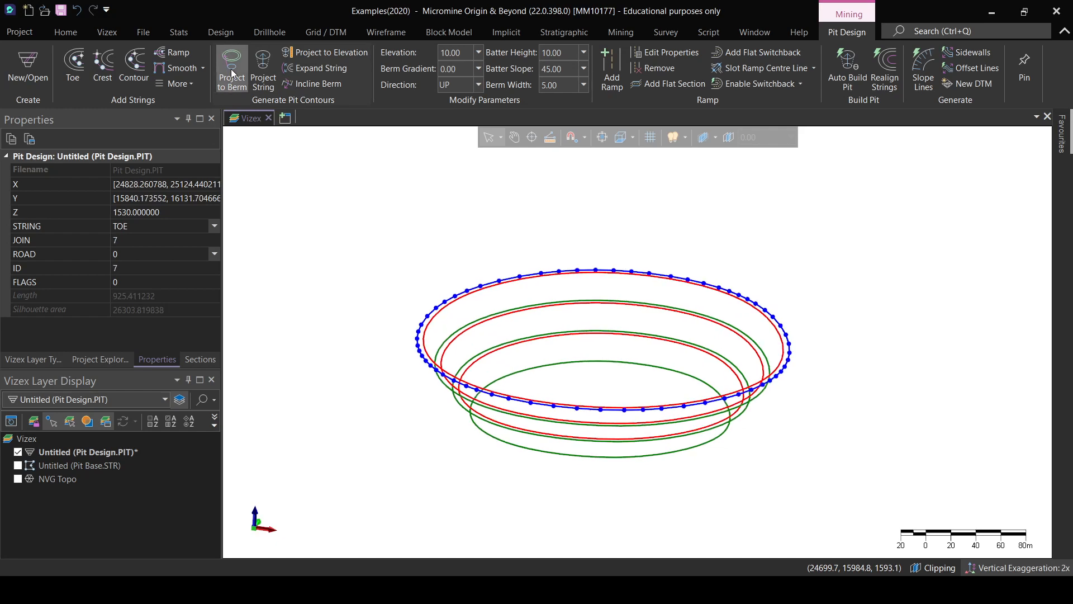
pyautogui.click(231, 72)
pyautogui.click(232, 71)
pyautogui.click(231, 71)
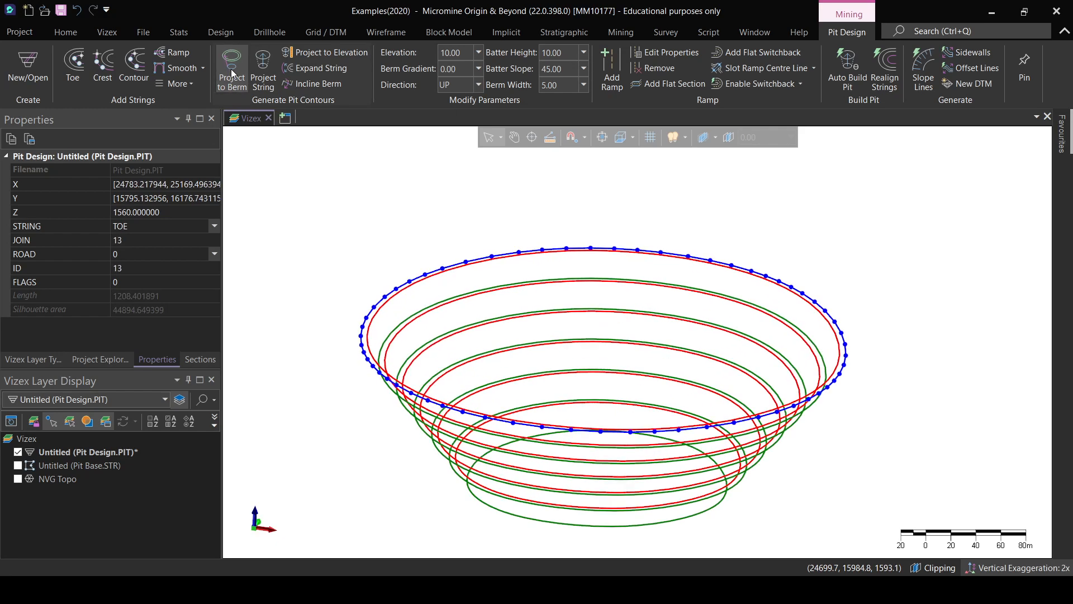
pyautogui.click(231, 71)
# - Display the NVG Topo surface with the pit strings and examine where the upper benches meet the terrain
pyautogui.scroll(-2, 458, 344)
pyautogui.moveTo(497, 371)
pyautogui.mouseDown(button='right')
pyautogui.moveTo(577, 482)
pyautogui.moveTo(546, 481)
pyautogui.moveTo(487, 382)
pyautogui.mouseUp(button='right')
pyautogui.moveTo(641, 280); pyautogui.dragTo(603, 307, button='right')
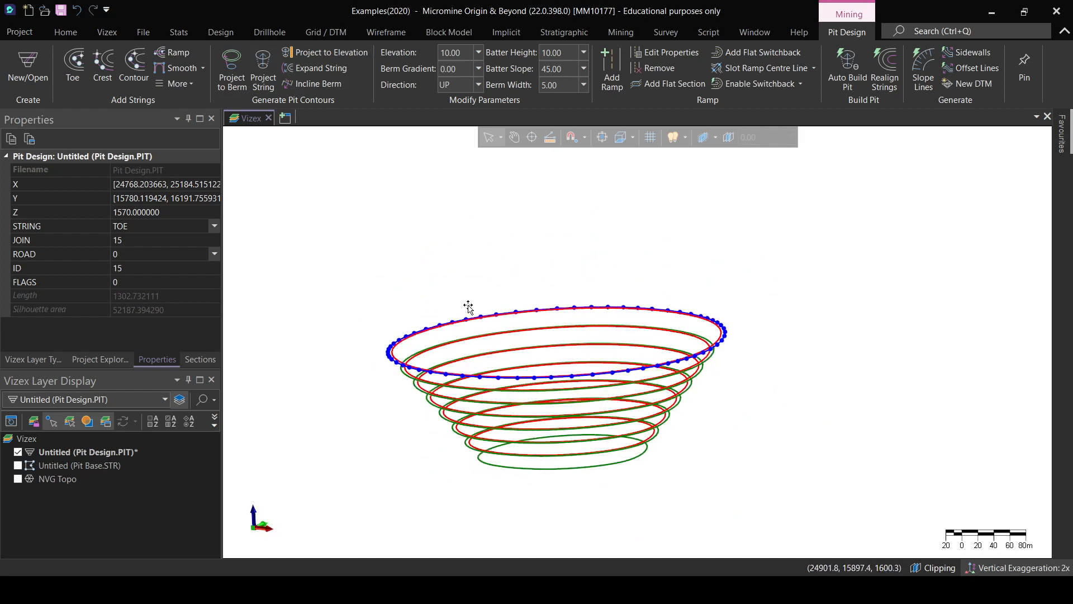
pyautogui.click(520, 340)
pyautogui.moveTo(520, 340); pyautogui.dragTo(675, 471, button='right')
pyautogui.click(18, 479)
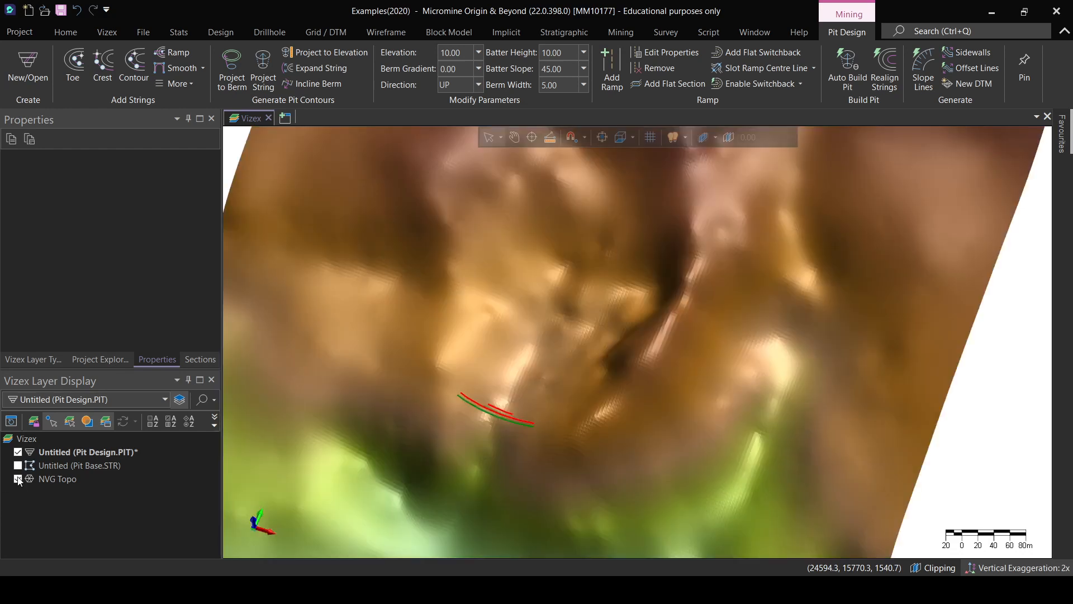
pyautogui.scroll(-5, 525, 329)
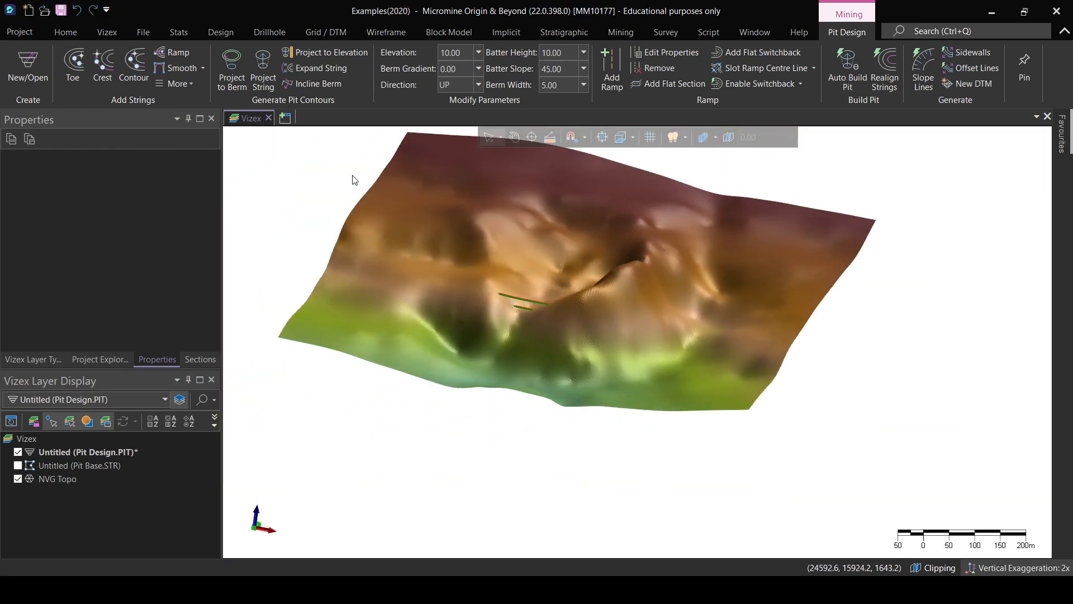
# - Project the elevation 1570 toe string up one batter and berm to elevation 1580
pyautogui.click(226, 65)
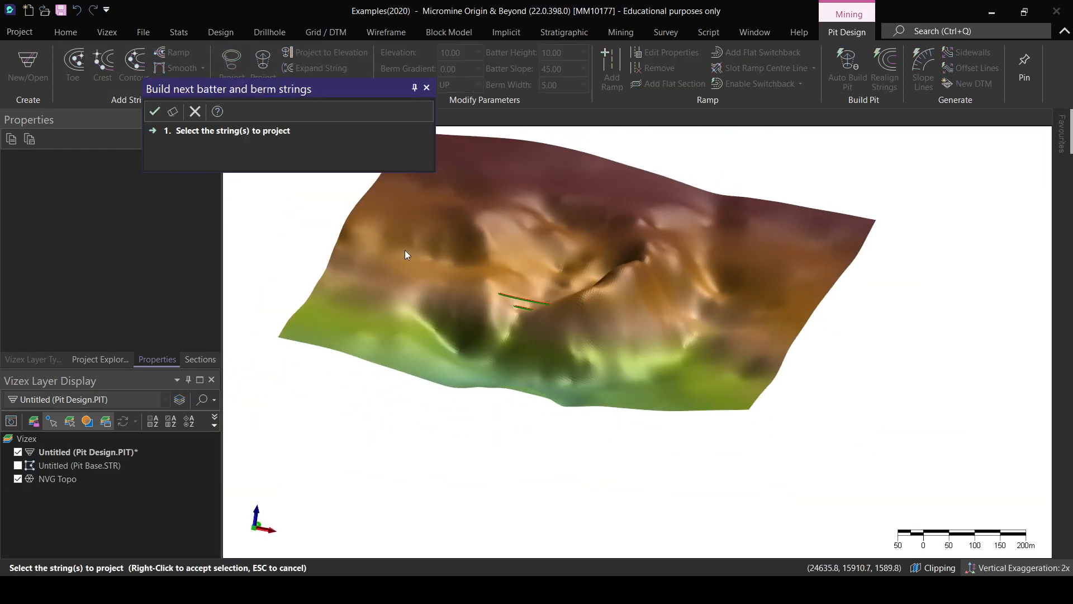
pyautogui.scroll(6, 542, 306)
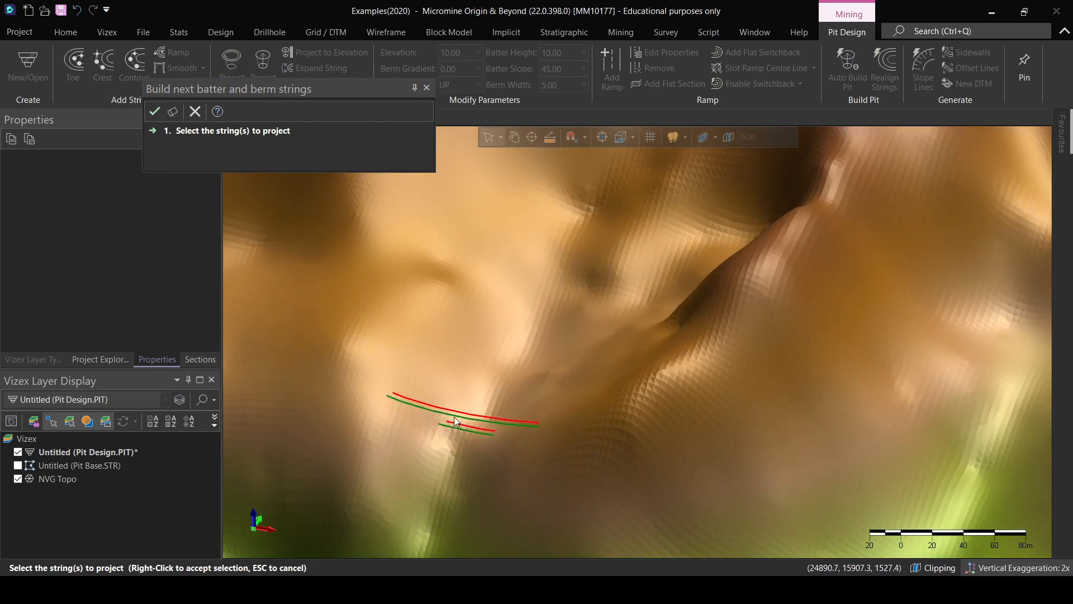
pyautogui.click(454, 415)
pyautogui.rightClick(300, 242)
pyautogui.scroll(-5, 300, 242)
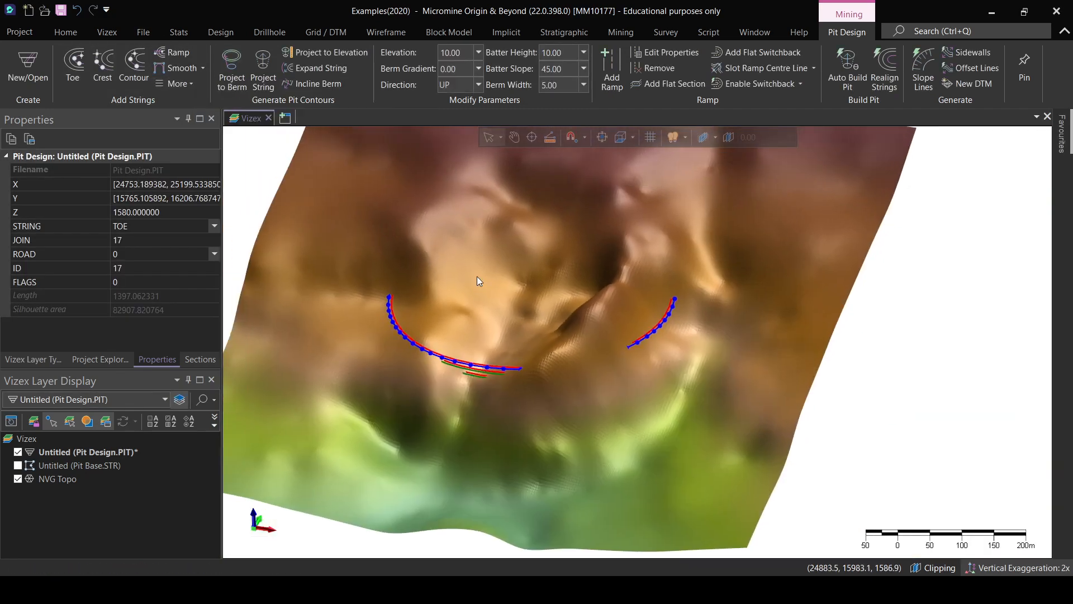
# - Project the selected toe string through further batters and berms up to elevation 1660, above the topography
pyautogui.click(247, 76)
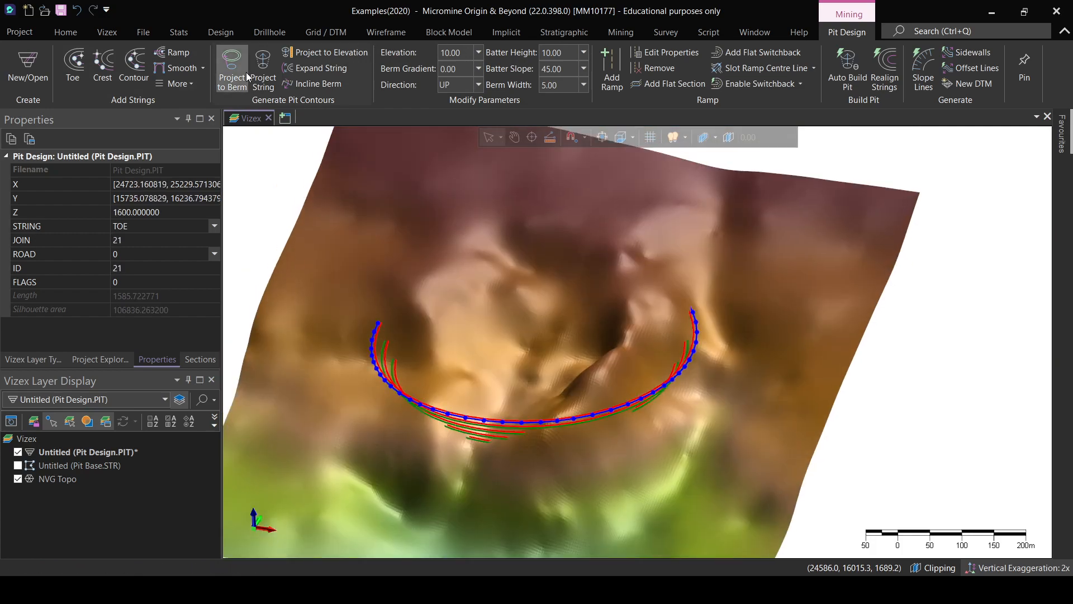
pyautogui.click(247, 74)
pyautogui.click(247, 74)
pyautogui.click(246, 74)
pyautogui.click(247, 75)
pyautogui.click(246, 75)
pyautogui.moveTo(503, 380); pyautogui.dragTo(534, 274, button='right')
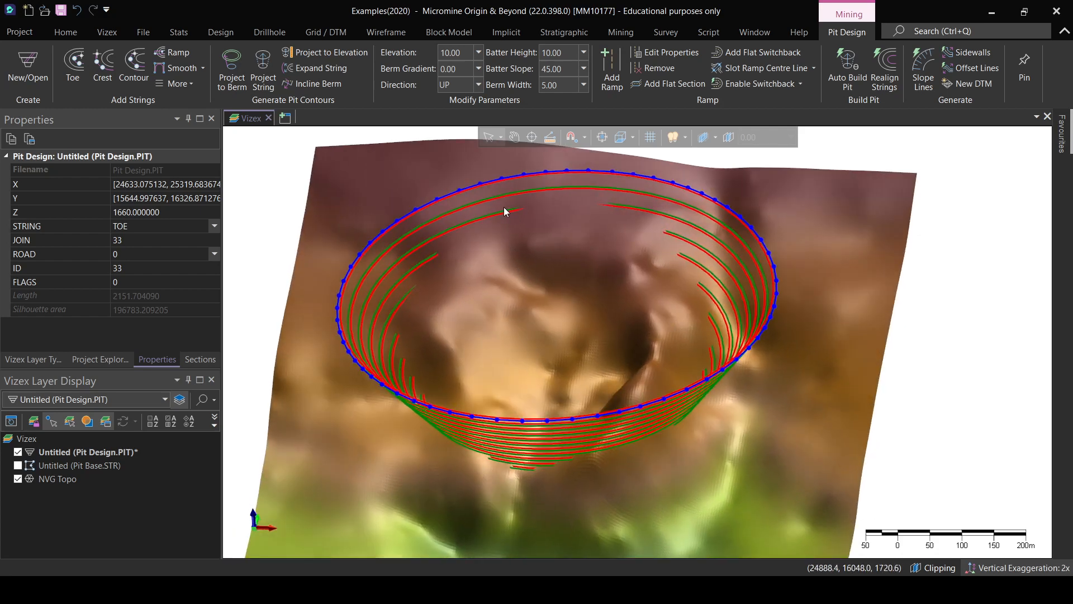
# - Undo the batter and berm projections made above elevation 1580
pyautogui.hotkey('ctrl', 'z')
pyautogui.hotkey('ctrl', 'z')
pyautogui.hotkey('ctrl', 'z')
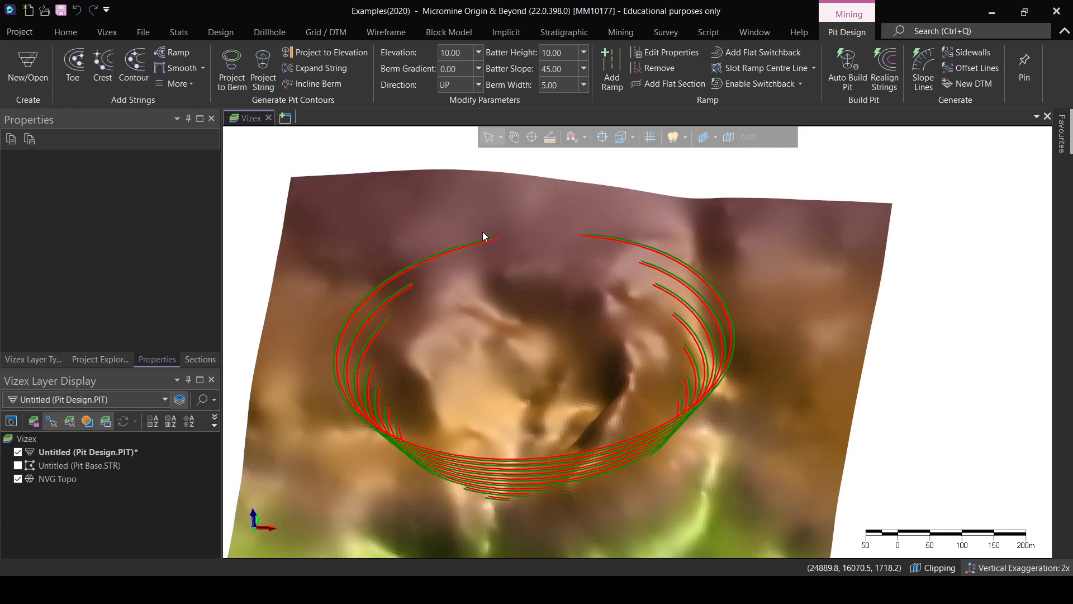
pyautogui.hotkey('ctrl', 'z')
pyautogui.hotkey('ctrl', 'z')
pyautogui.hotkey('ctrl', 'z')
pyautogui.hotkey('ctrl', 'z')
pyautogui.hotkey('ctrl', 'z')
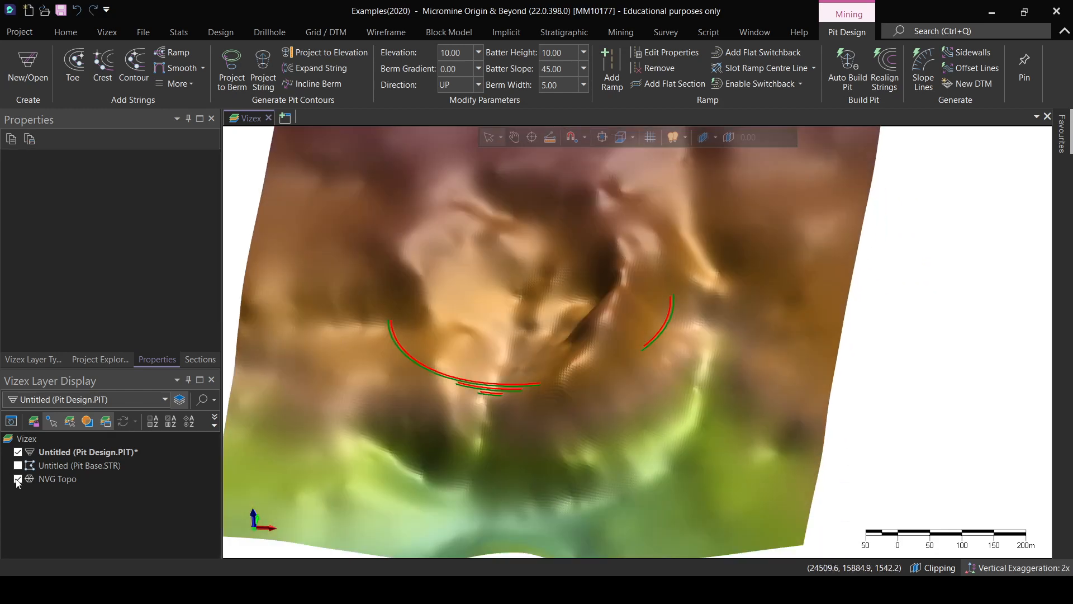
# - Hide the NVG Topo surface and undo all remaining bench projections so only the elevation 1500 toe string is left
pyautogui.click(18, 479)
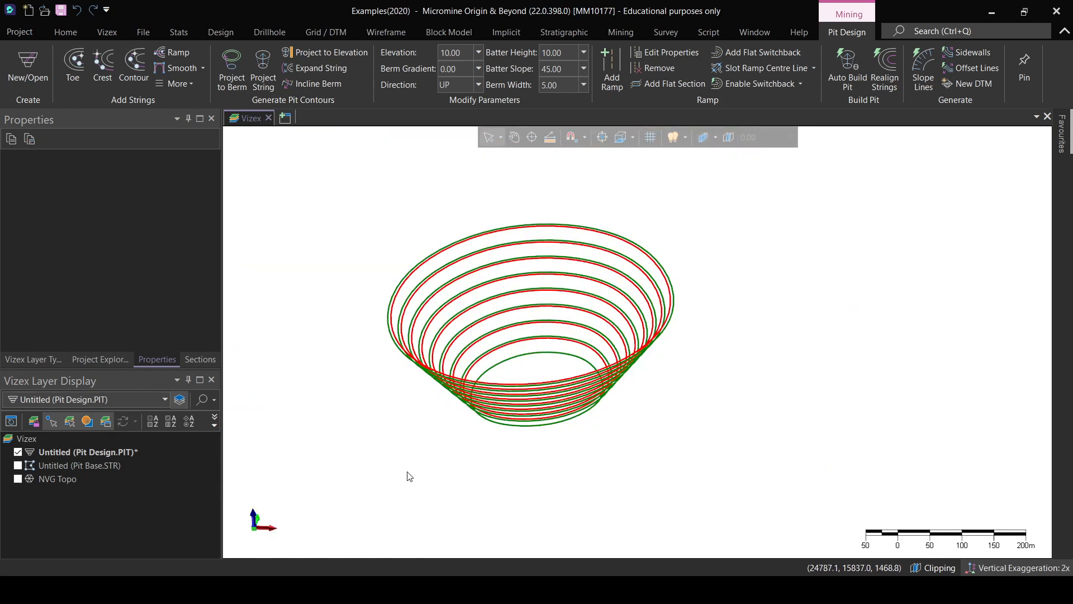
pyautogui.hotkey('ctrl', 'z')
pyautogui.hotkey('ctrl', 'z')
pyautogui.hotkey('ctrl', 'z')
pyautogui.hotkey('ctrl', 'z')
pyautogui.hotkey('ctrl', 'z')
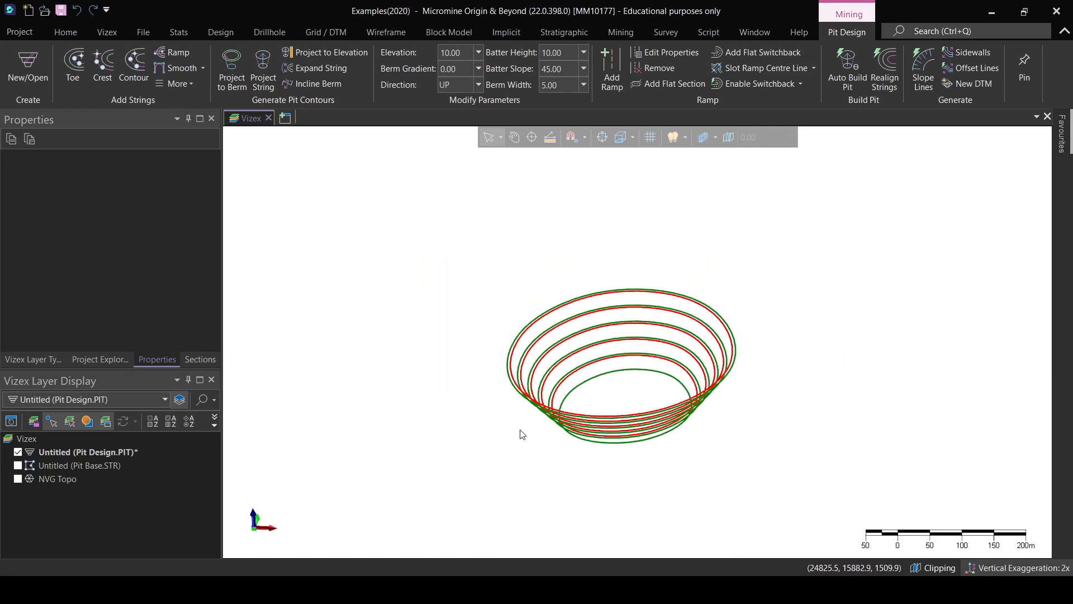
pyautogui.hotkey('ctrl', 'z')
pyautogui.hotkey('ctrl', 'z')
pyautogui.hotkey('ctrl', 'z')
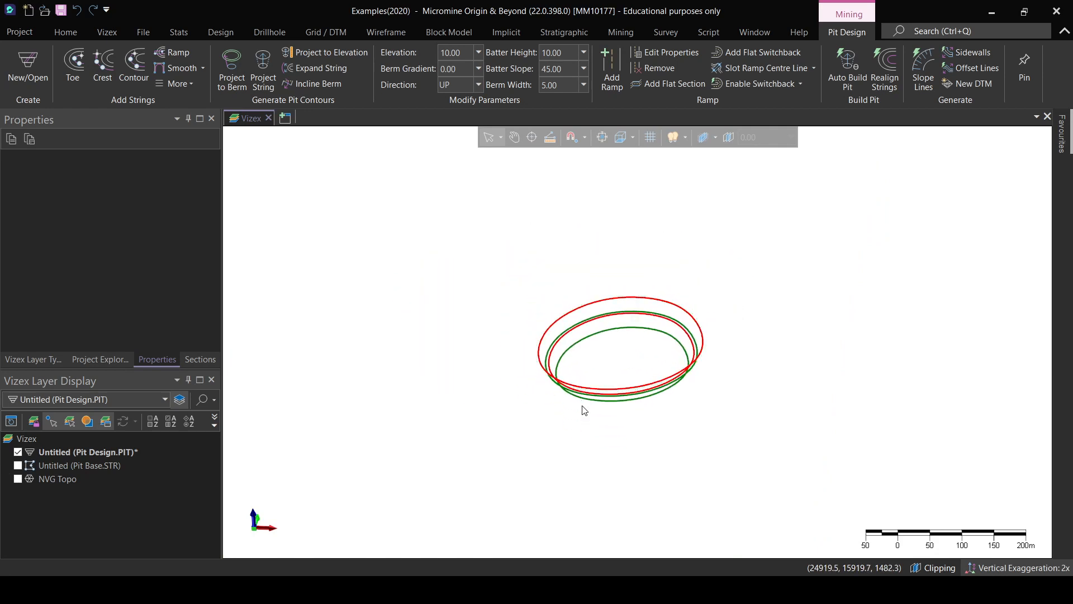
pyautogui.hotkey('ctrl', 'z')
pyautogui.hotkey('ctrl', 'z')
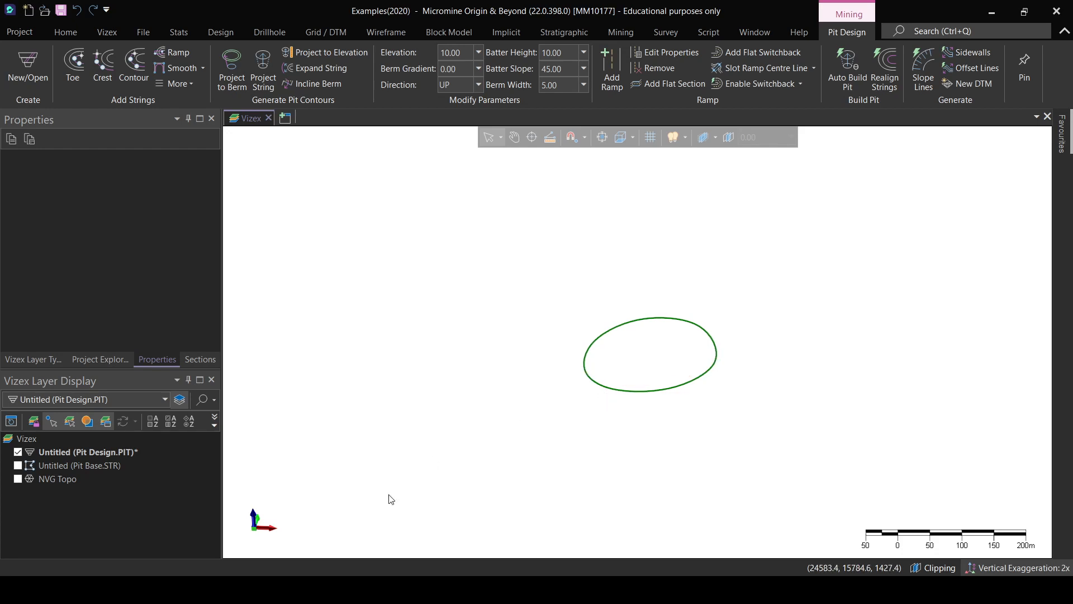
# - Switch to plan view and start a new haul road ramp on the elevation 1500 toe string
pyautogui.moveTo(667, 368); pyautogui.dragTo(605, 380, button='middle')
pyautogui.press('p')
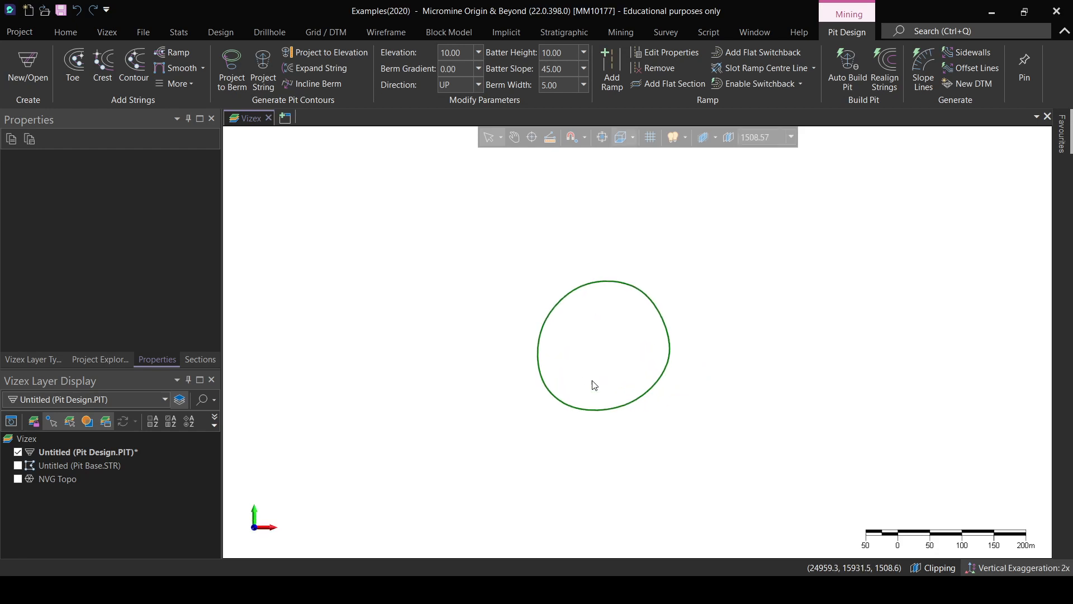
pyautogui.click(538, 376)
pyautogui.scroll(2, 585, 366)
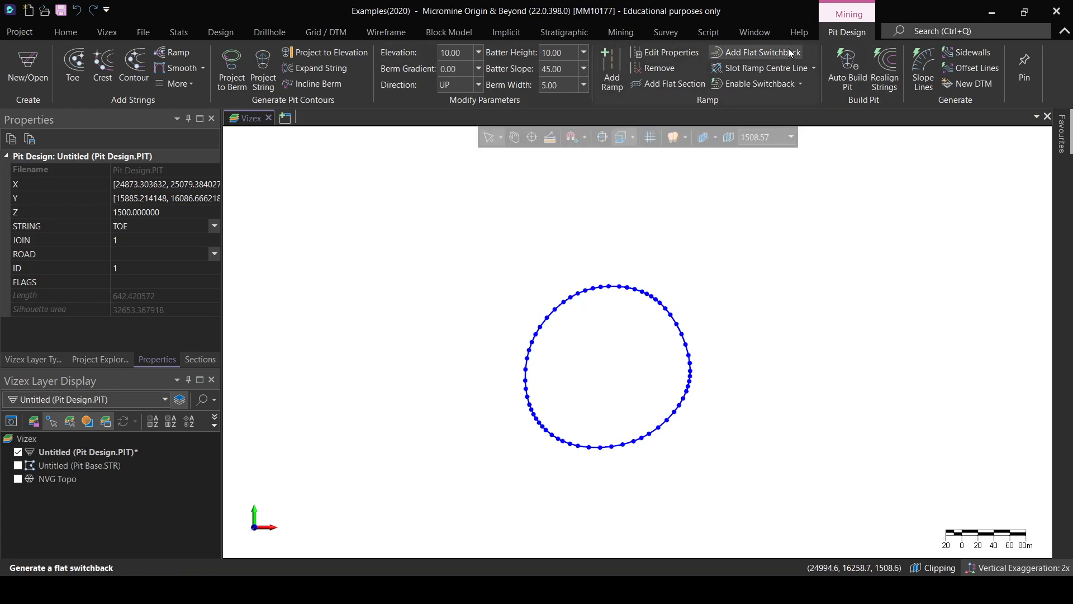
pyautogui.click(612, 71)
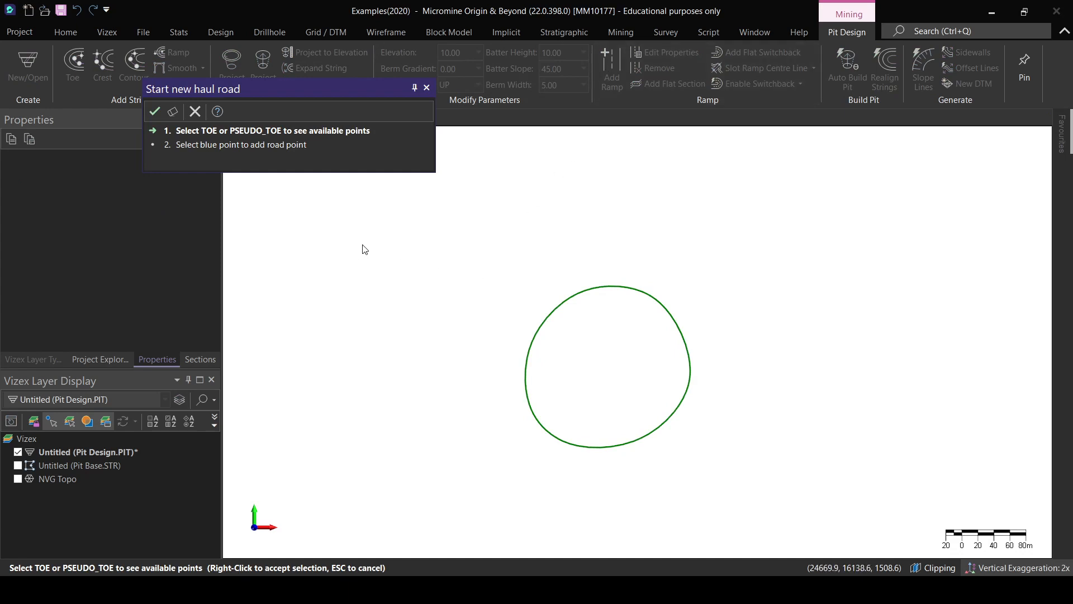
pyautogui.moveTo(256, 89); pyautogui.dragTo(339, 140)
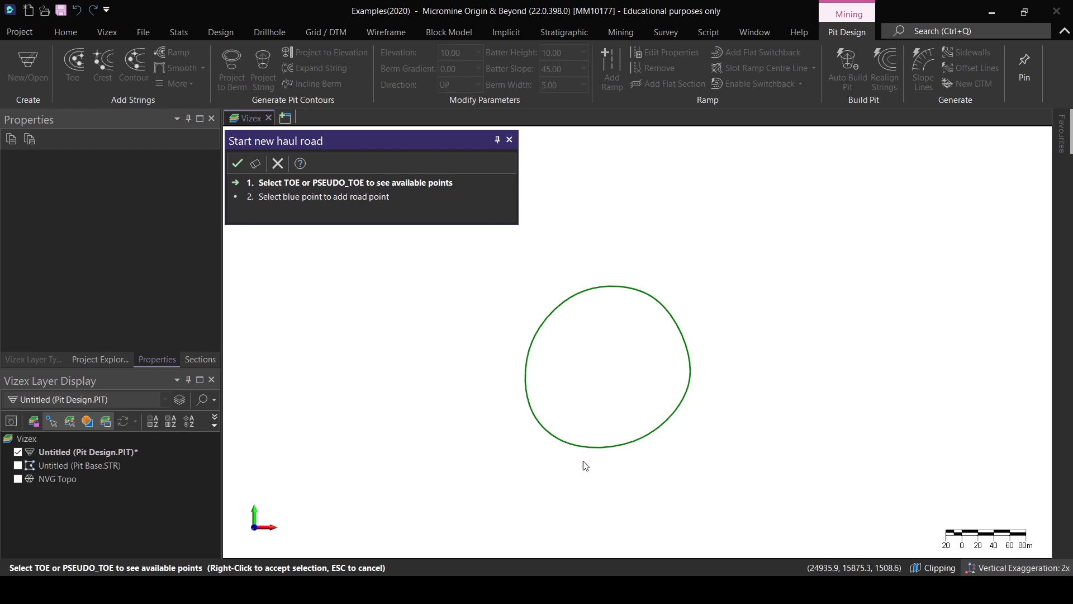
pyautogui.click(531, 350)
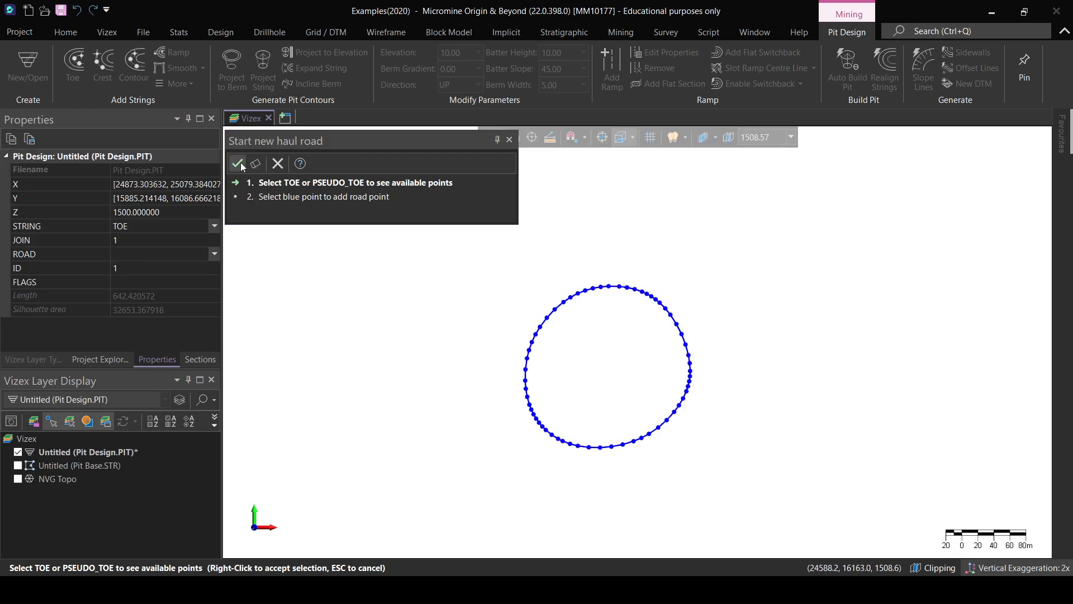
pyautogui.rightClick(443, 329)
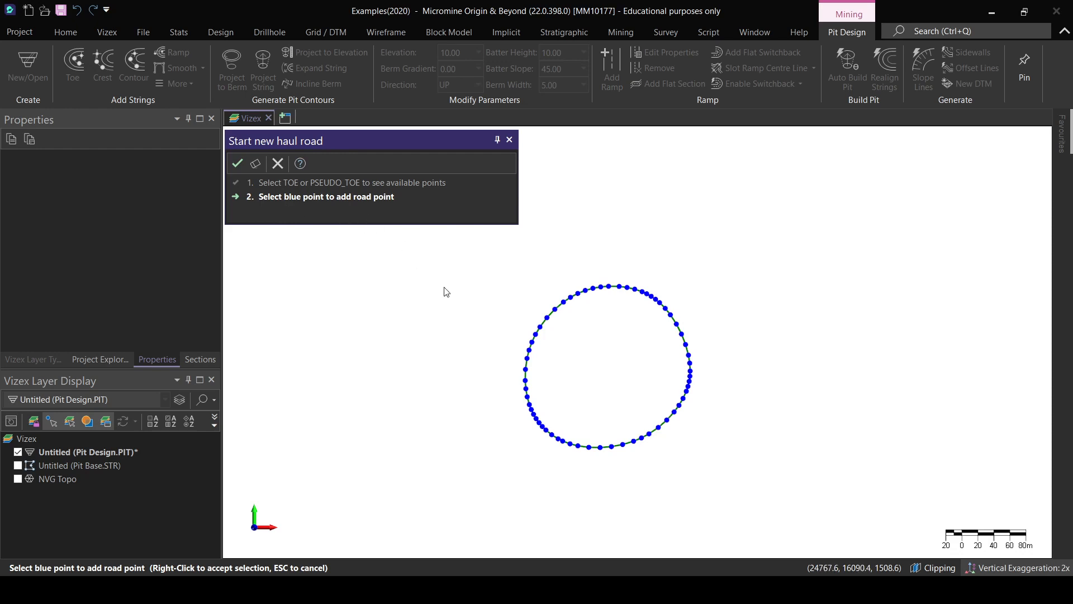
# - Set the haul road's start point on the northwest side of the toe string, at about X 24881.58, Y 16016.85
pyautogui.scroll(5, 503, 363)
pyautogui.scroll(-4, 499, 329)
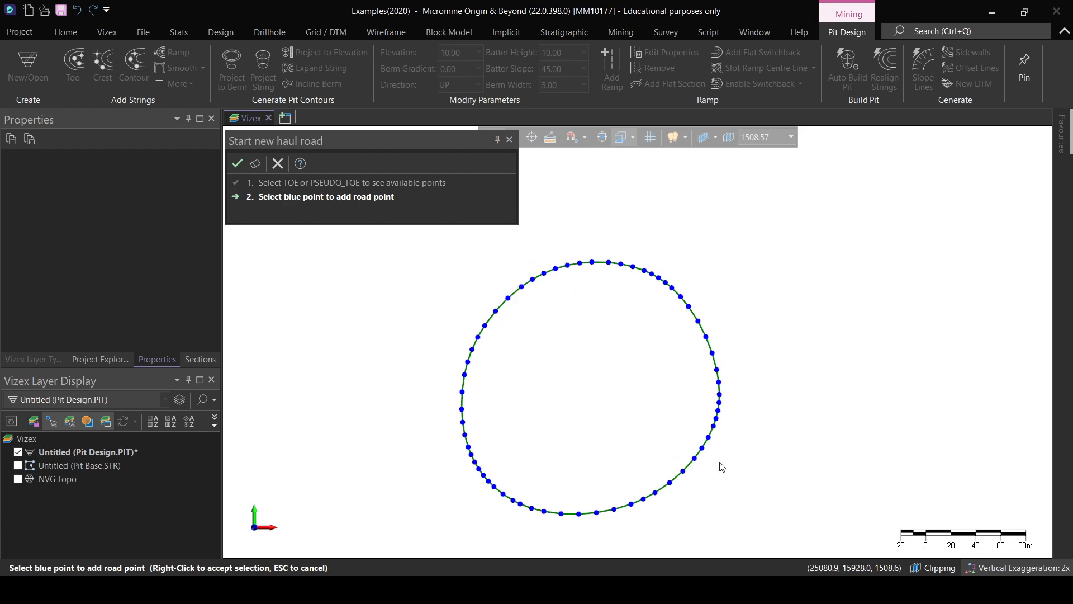
pyautogui.scroll(4, 463, 343)
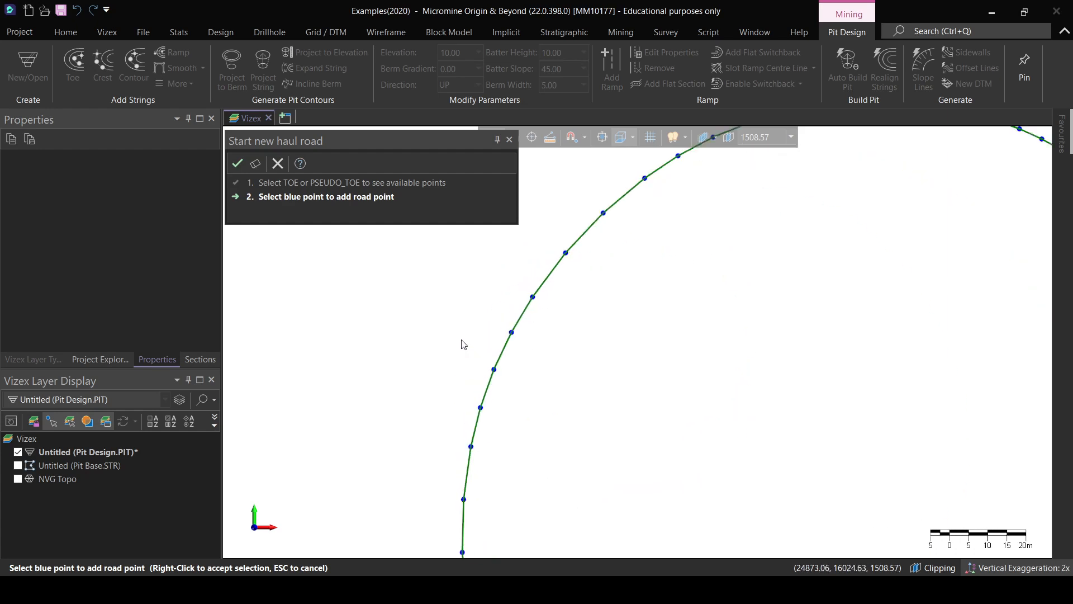
pyautogui.click(495, 370)
pyautogui.rightClick(494, 369)
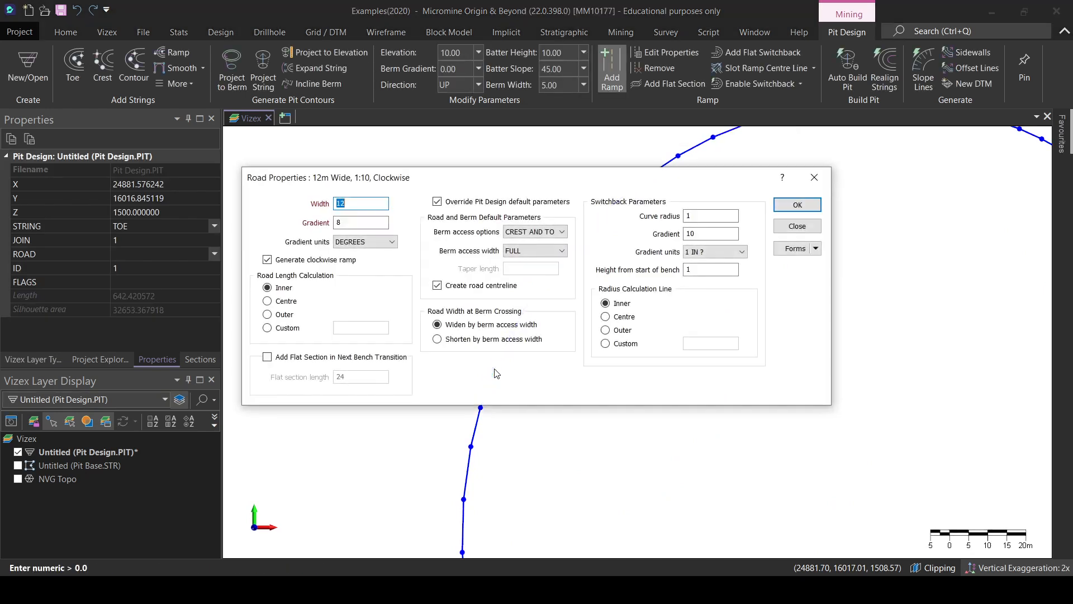
# - Turn off clockwise generation for the 12 m wide, 8-degree ramp and base its road length calculation on the inner edge
pyautogui.moveTo(438, 203); pyautogui.dragTo(472, 203)
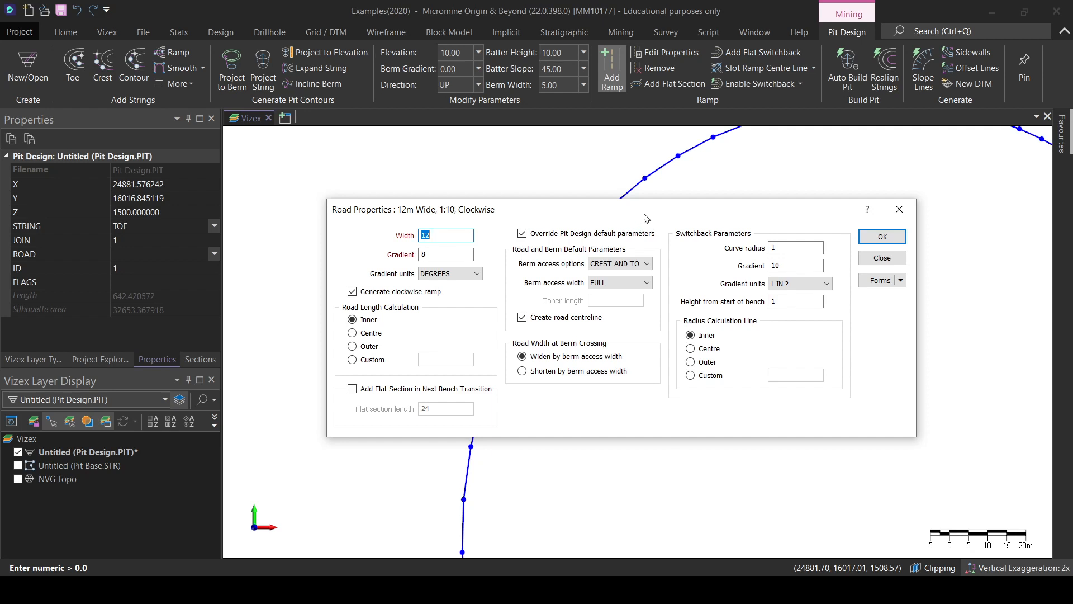
pyautogui.moveTo(646, 218); pyautogui.dragTo(649, 242)
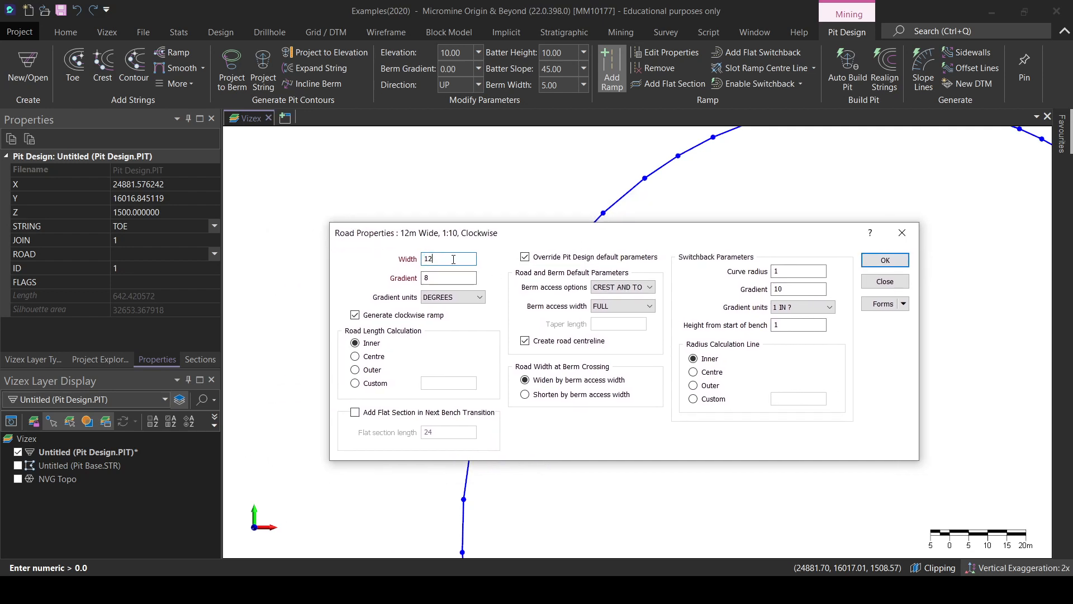
pyautogui.doubleClick(426, 278)
pyautogui.click(427, 277)
pyautogui.click(461, 298)
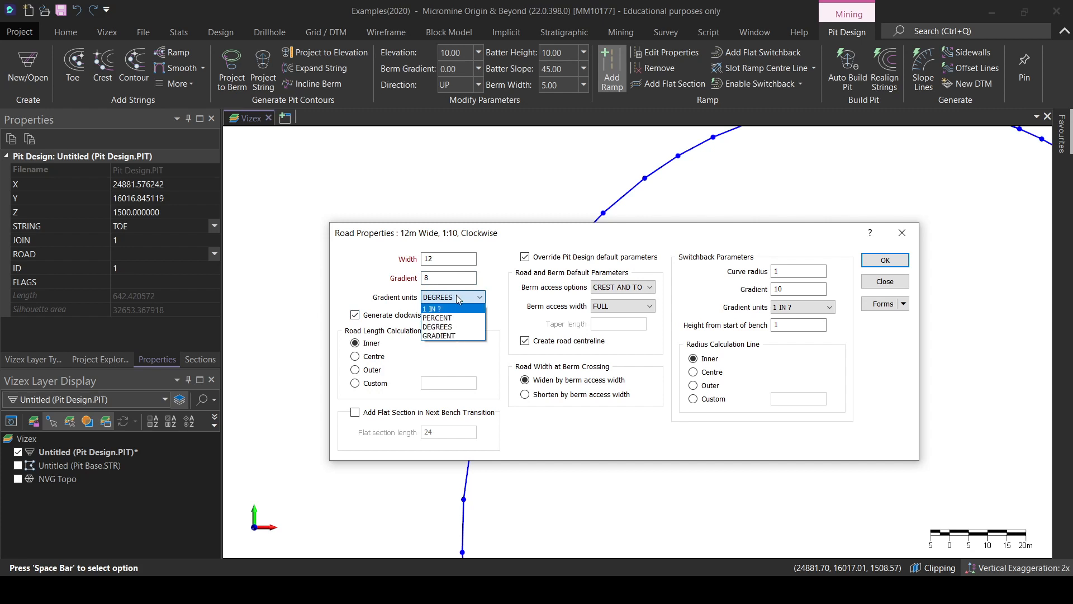
pyautogui.click(459, 298)
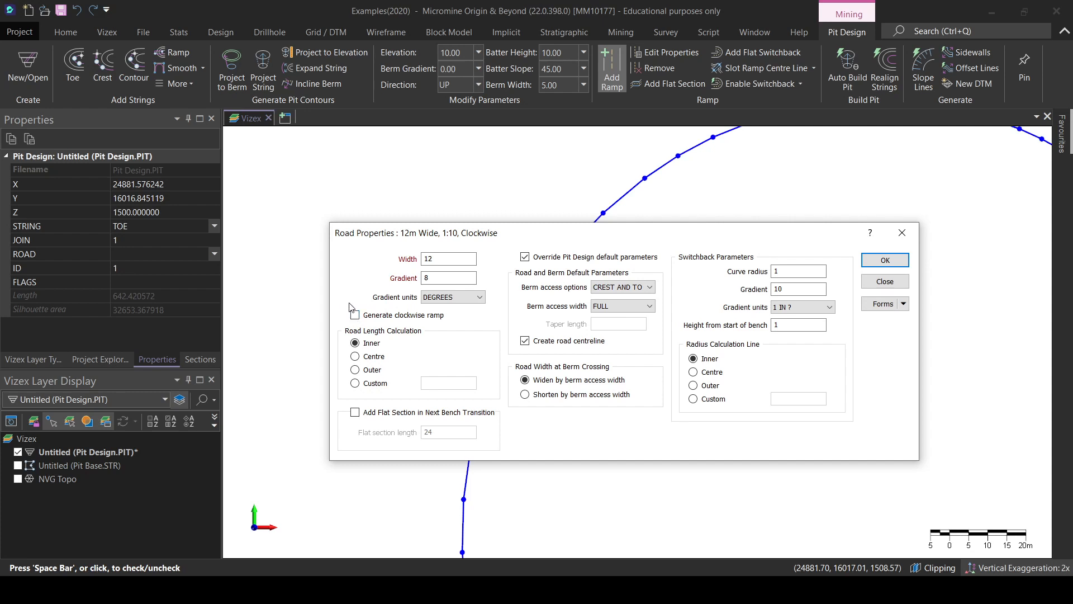
pyautogui.click(365, 346)
# - Add a flat section with a length of 10 in the next bench transition and create the anticlockwise ramp on the toe string
pyautogui.moveTo(510, 235); pyautogui.dragTo(484, 430)
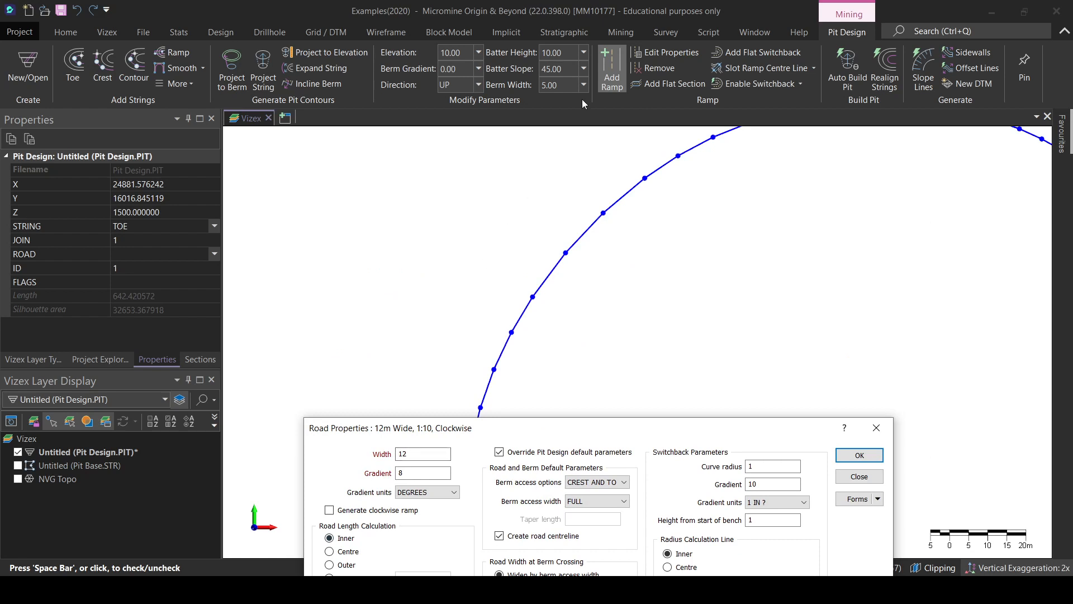
pyautogui.moveTo(430, 428); pyautogui.dragTo(515, 314)
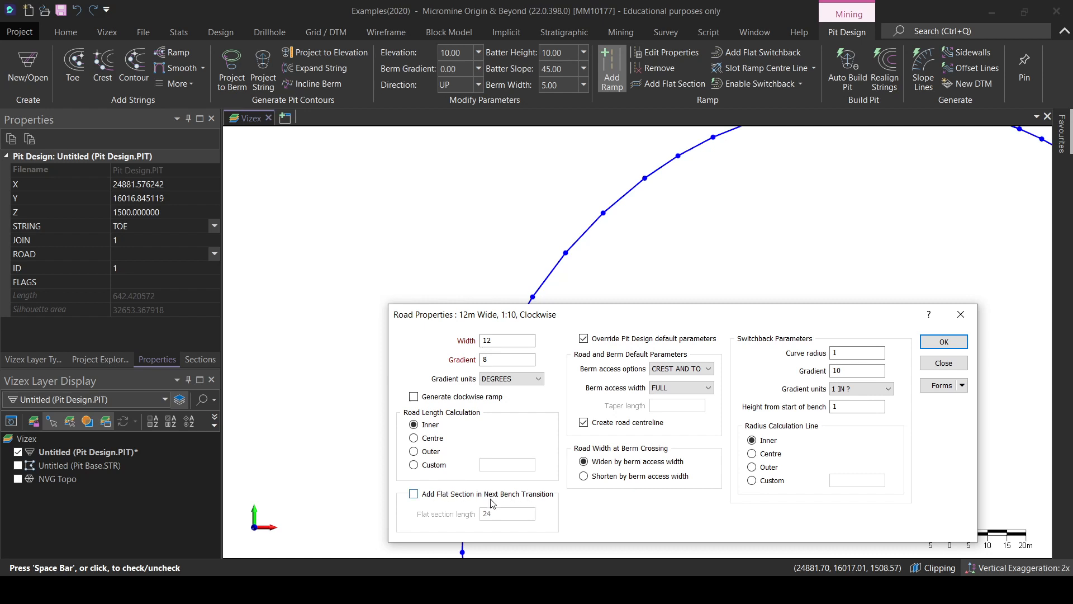
pyautogui.click(615, 244)
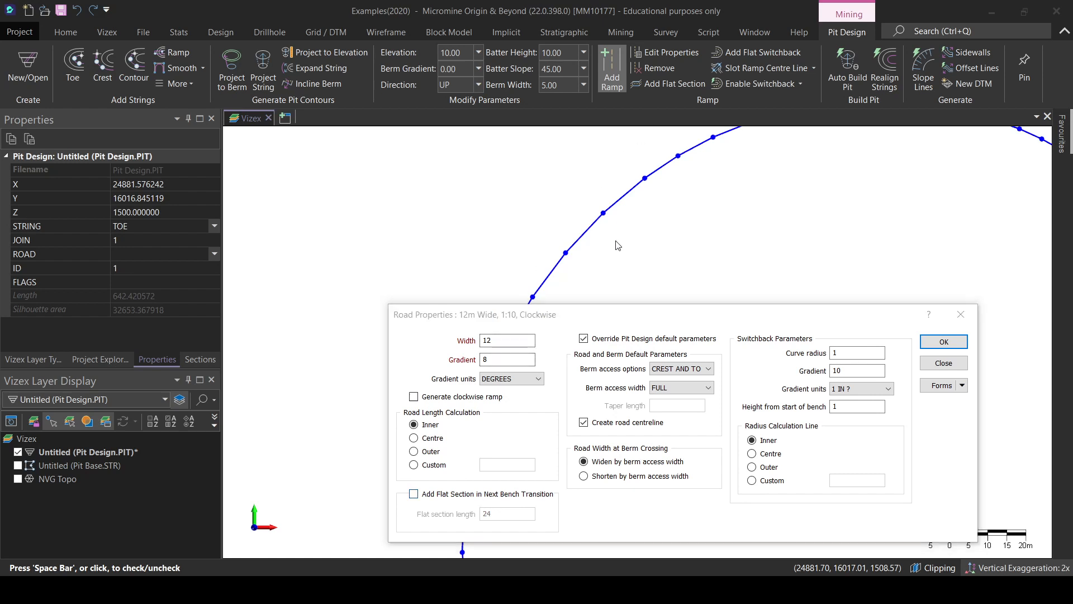
pyautogui.moveTo(615, 316); pyautogui.dragTo(640, 275)
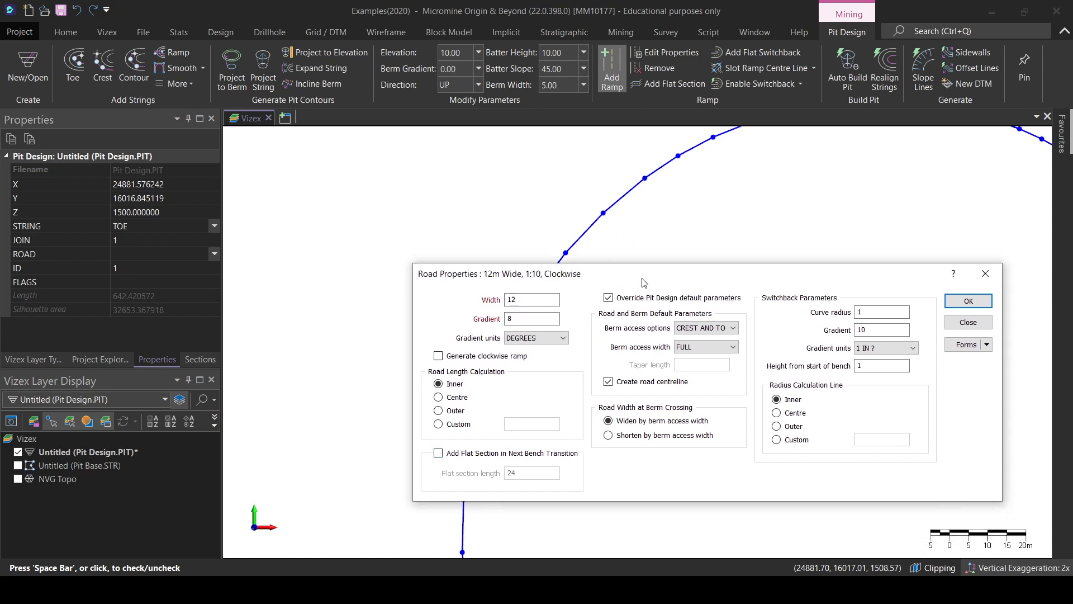
pyautogui.click(447, 457)
pyautogui.doubleClick(505, 472)
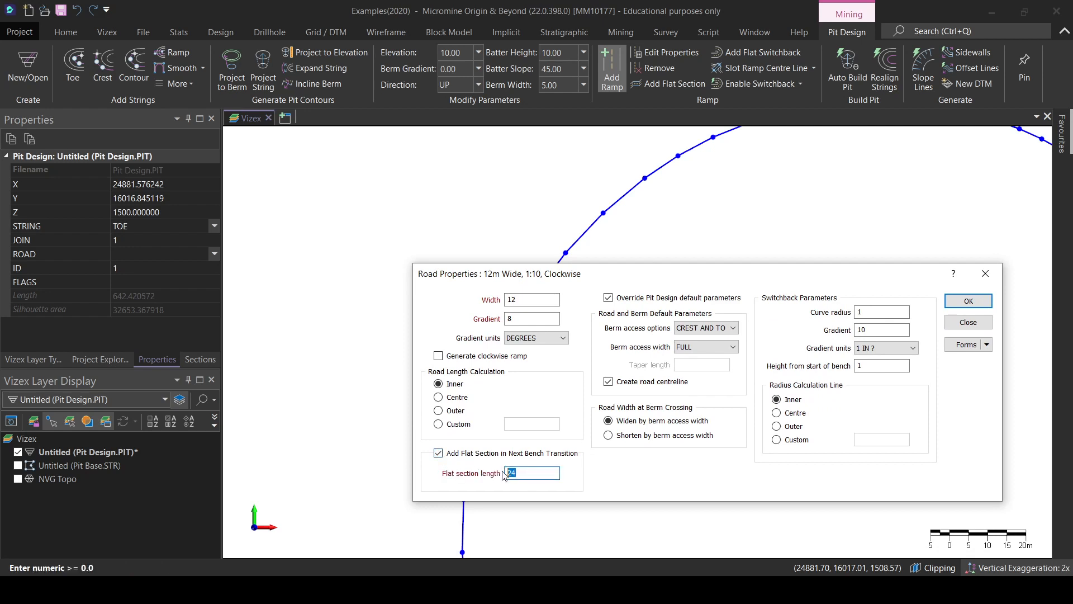
pyautogui.write('10')
pyautogui.moveTo(620, 277); pyautogui.dragTo(480, 281)
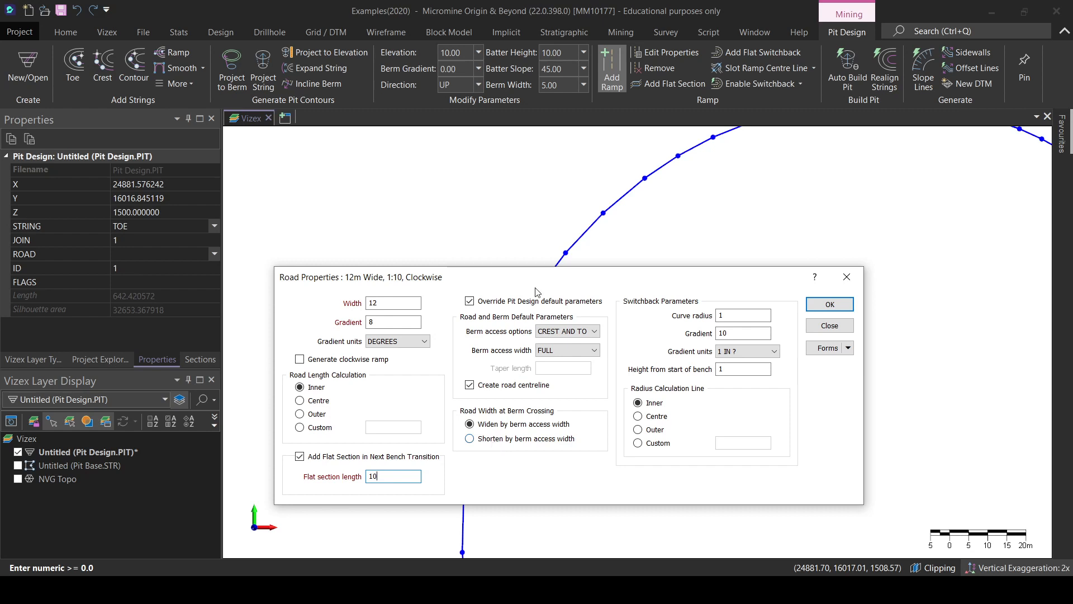
pyautogui.moveTo(533, 277); pyautogui.dragTo(539, 306)
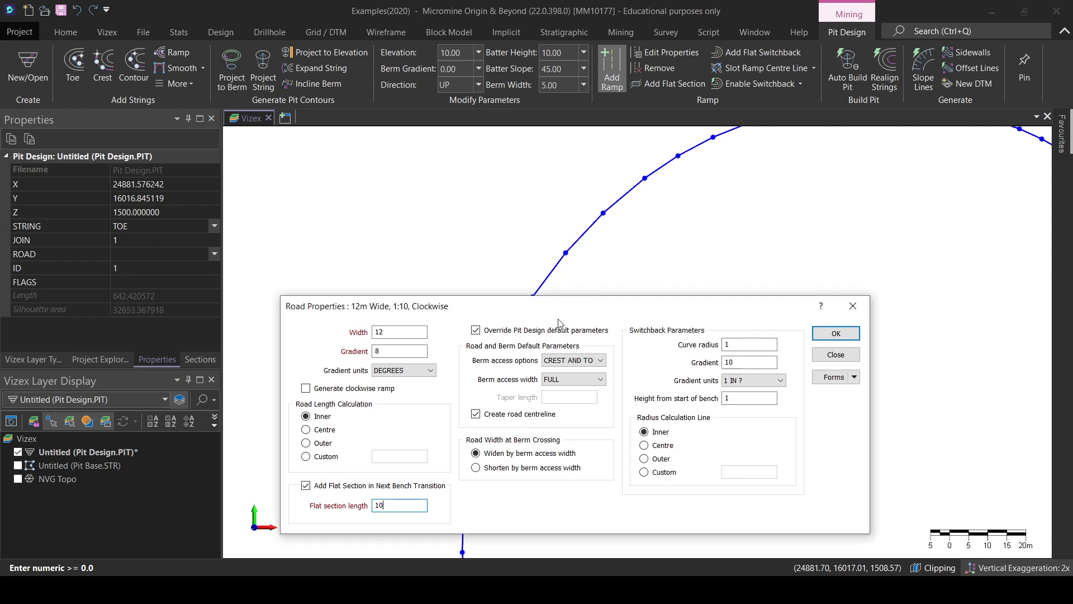
pyautogui.moveTo(563, 313); pyautogui.dragTo(576, 268)
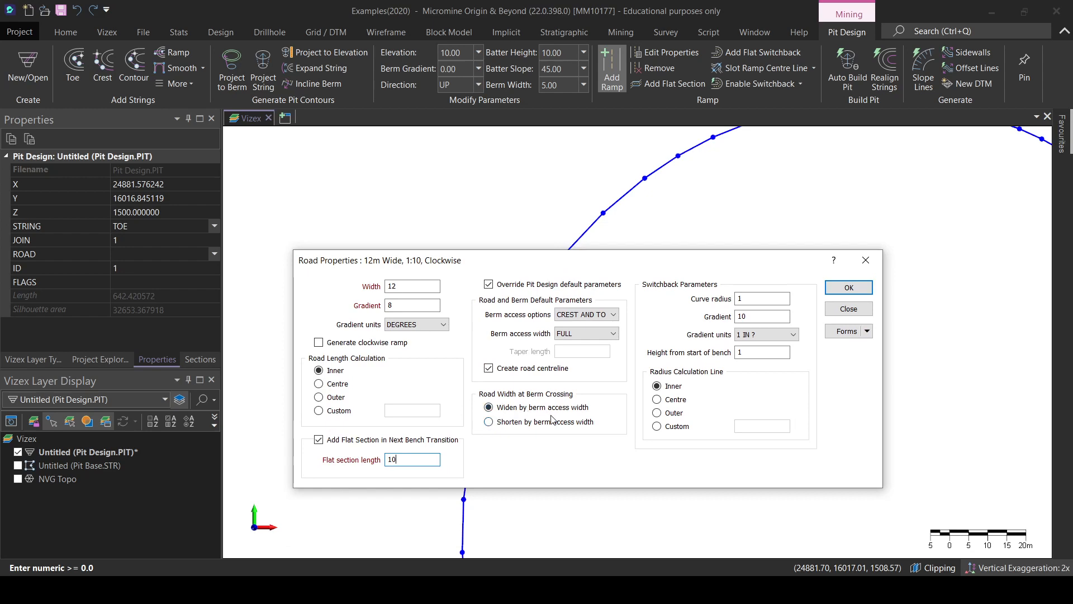
pyautogui.click(862, 289)
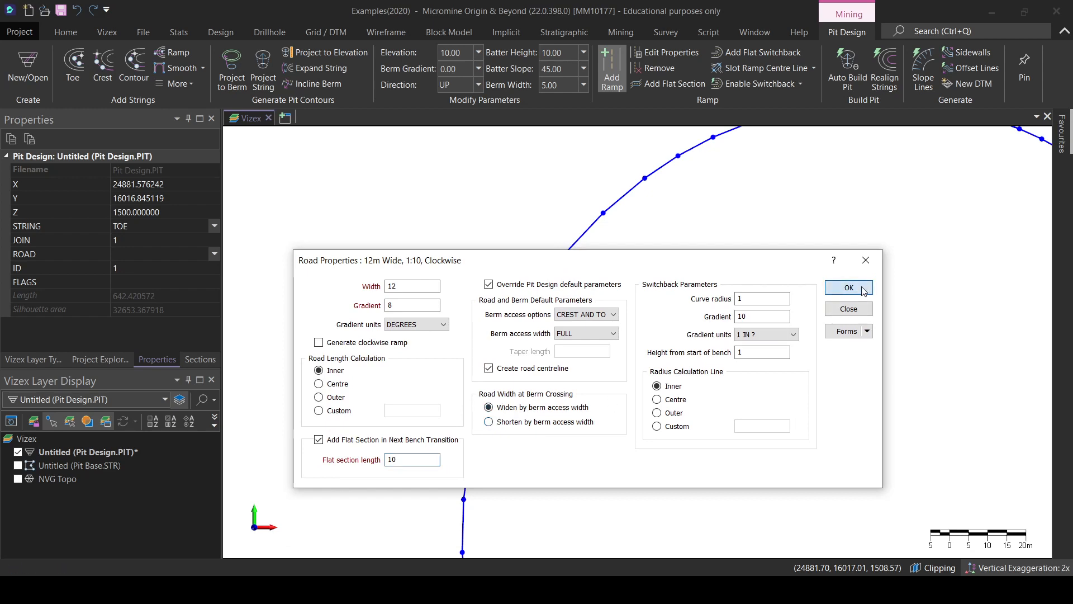
# - Project the elevation 1500 toe string and its ramp up one bench to the berm at elevation 1510
pyautogui.scroll(-3, 627, 313)
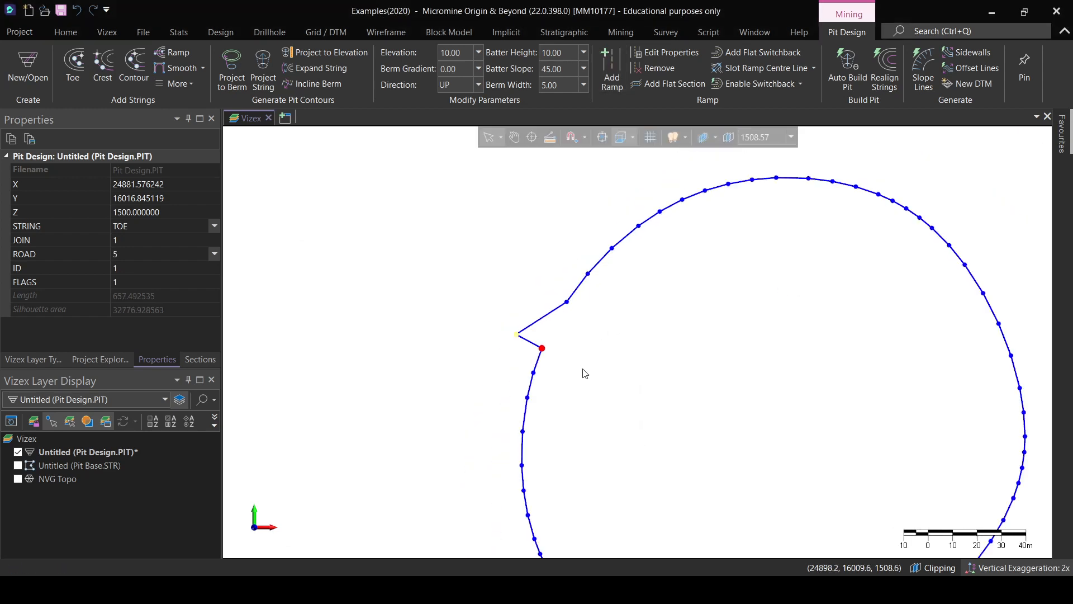
pyautogui.moveTo(583, 377); pyautogui.dragTo(583, 356, button='middle')
pyautogui.scroll(2, 560, 334)
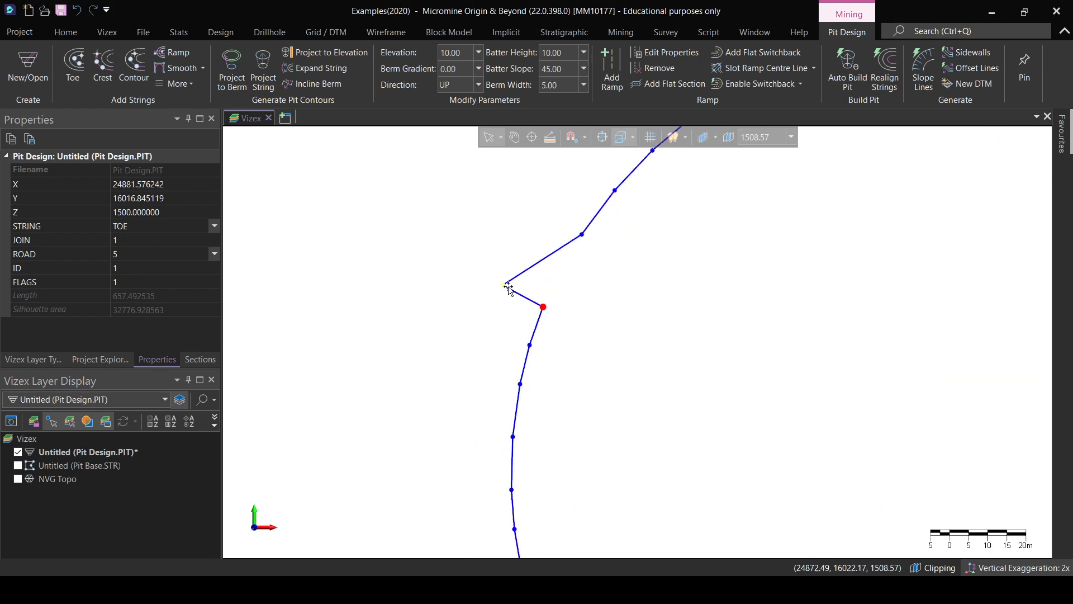
pyautogui.scroll(-2, 544, 312)
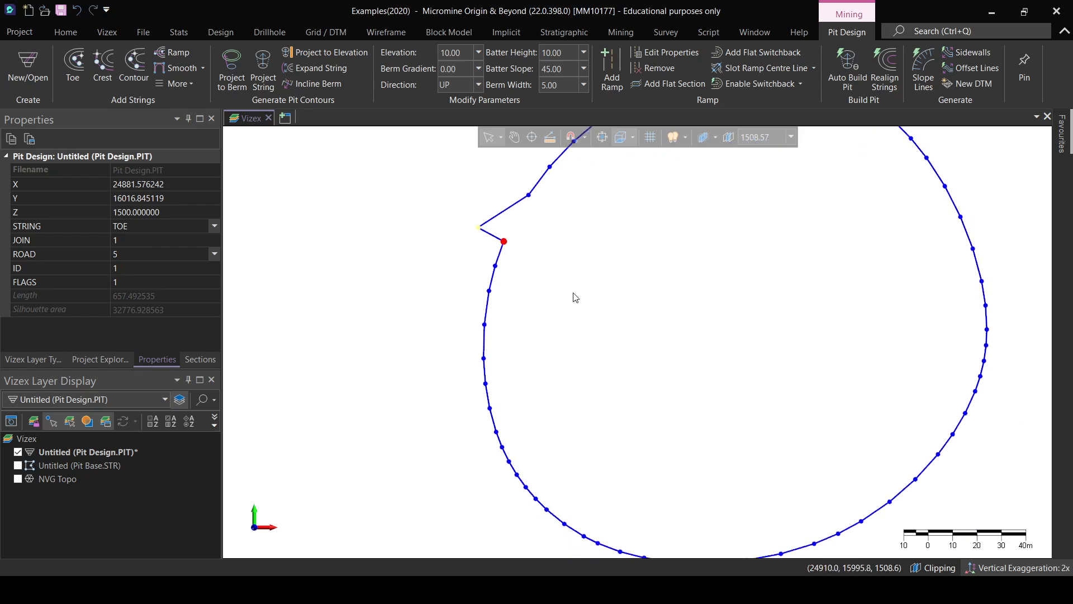
pyautogui.click(231, 68)
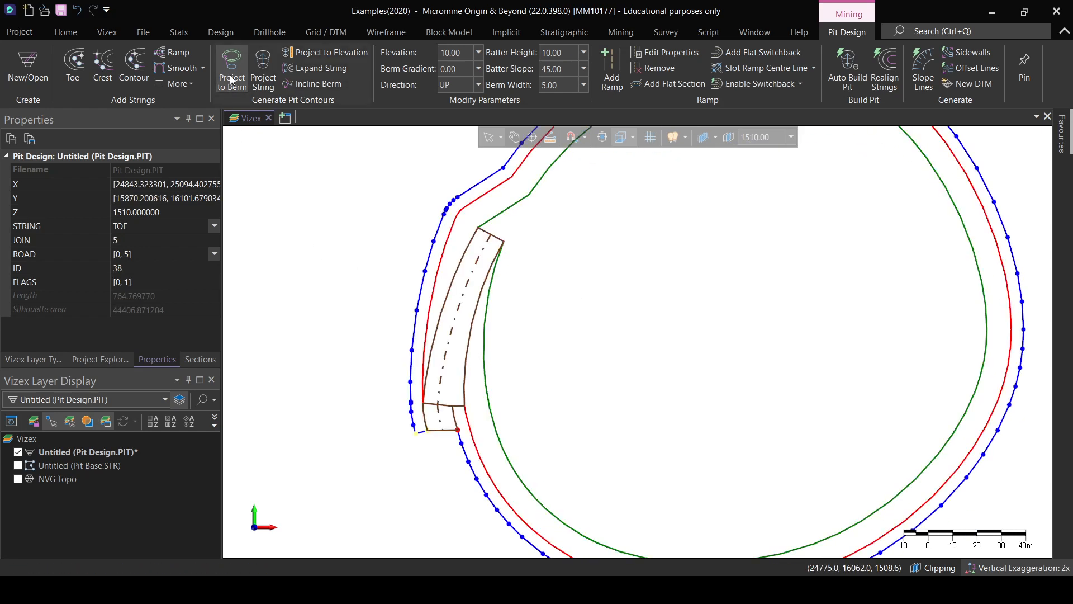
pyautogui.moveTo(466, 351); pyautogui.dragTo(651, 432, button='middle')
pyautogui.moveTo(626, 334); pyautogui.dragTo(563, 421, button='middle')
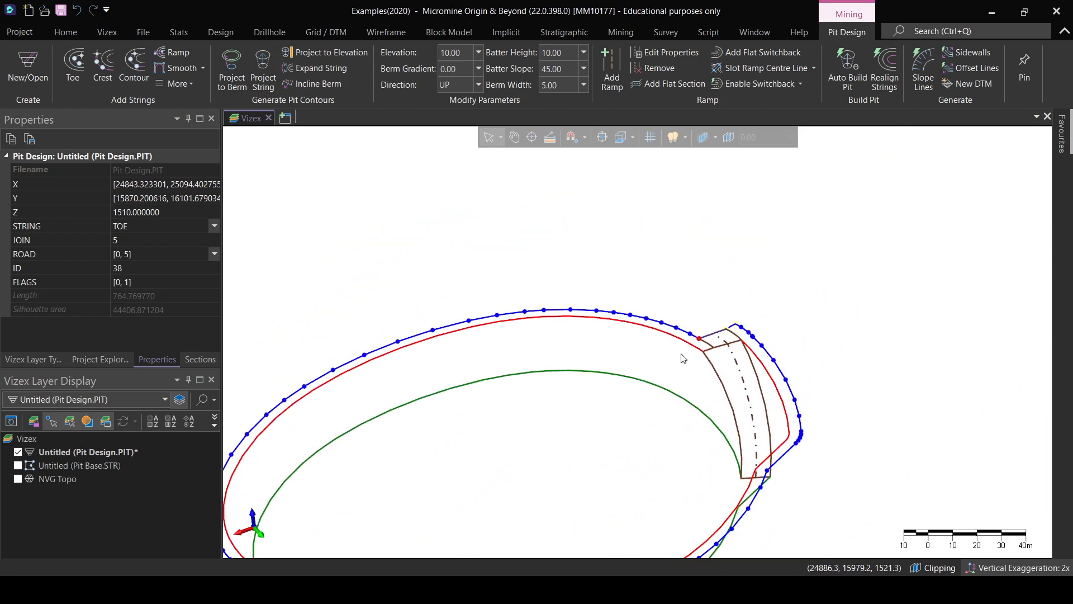
pyautogui.scroll(5, 684, 358)
pyautogui.moveTo(689, 375); pyautogui.dragTo(688, 380, button='middle')
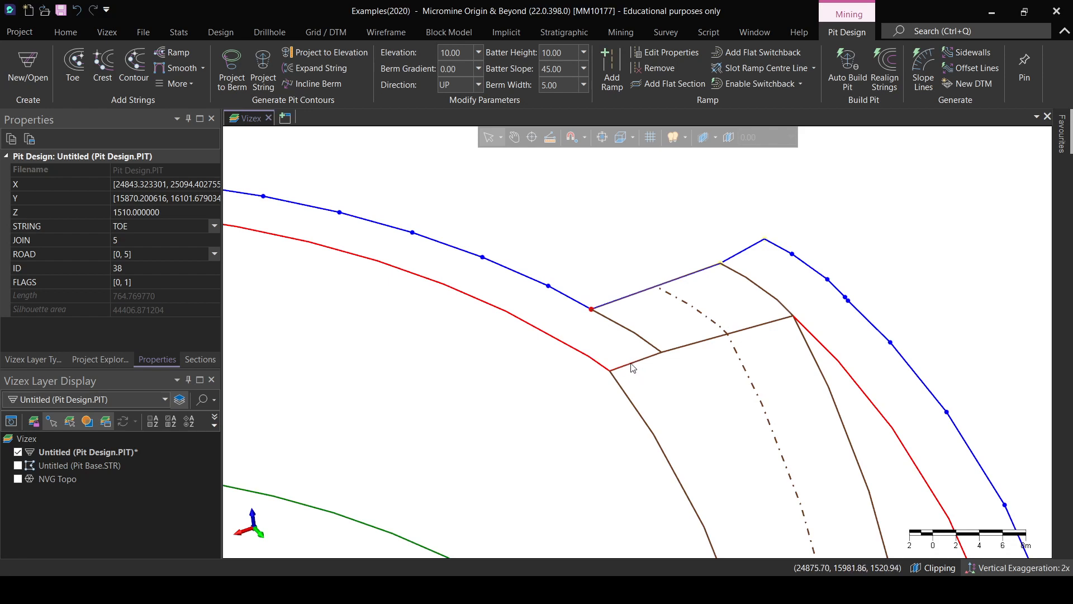
# - Try to reshape the elevation 1510 crest string by moving its end point along the ramp's flat section edge and shifting the neighbouring point
pyautogui.click(599, 367)
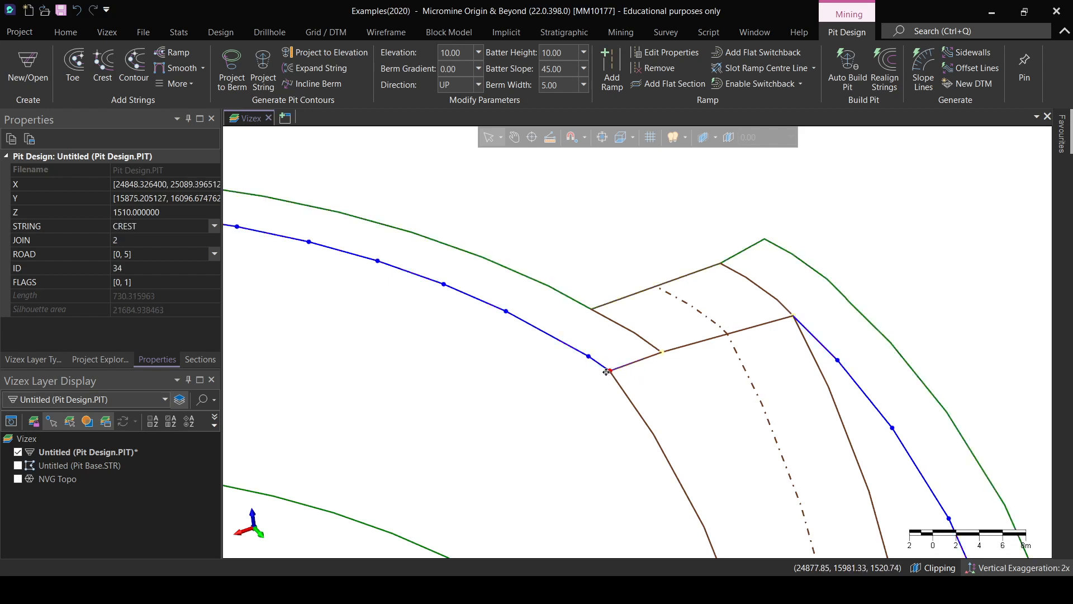
pyautogui.moveTo(610, 370); pyautogui.dragTo(661, 352)
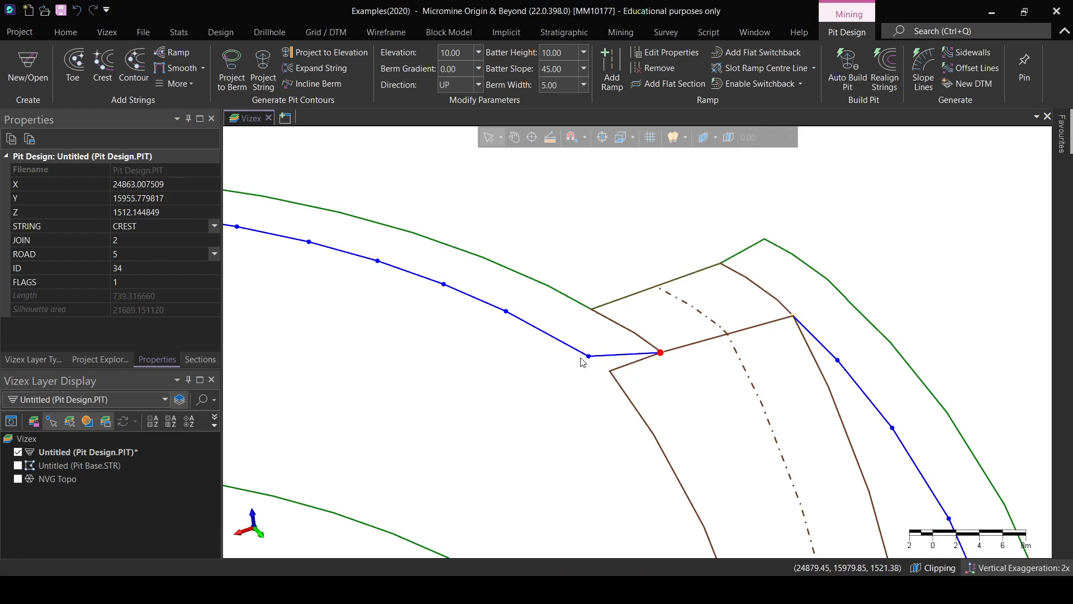
pyautogui.moveTo(588, 356); pyautogui.dragTo(564, 323)
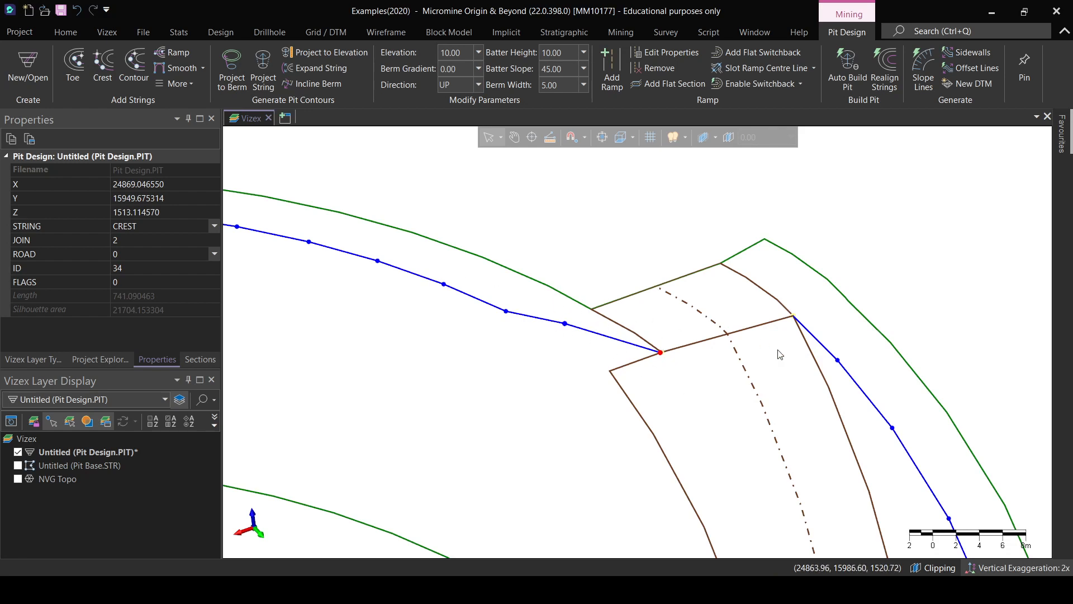
pyautogui.hotkey('ctrl', 'z')
pyautogui.hotkey('ctrl', 'z')
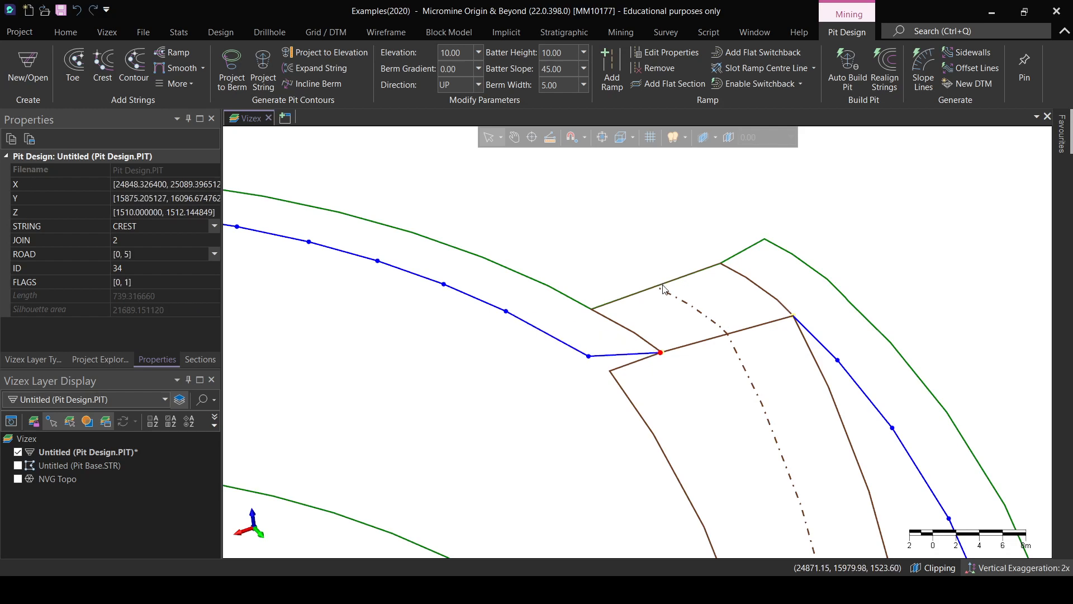
# - Project the pit and ramp from the elevation 1510 crest string up bench by bench to the berm at elevation 1550
pyautogui.scroll(-2, 677, 340)
pyautogui.scroll(-3, 578, 387)
pyautogui.moveTo(579, 391); pyautogui.dragTo(822, 400, button='right')
pyautogui.moveTo(677, 361); pyautogui.dragTo(643, 385, button='middle')
pyautogui.scroll(-3, 643, 385)
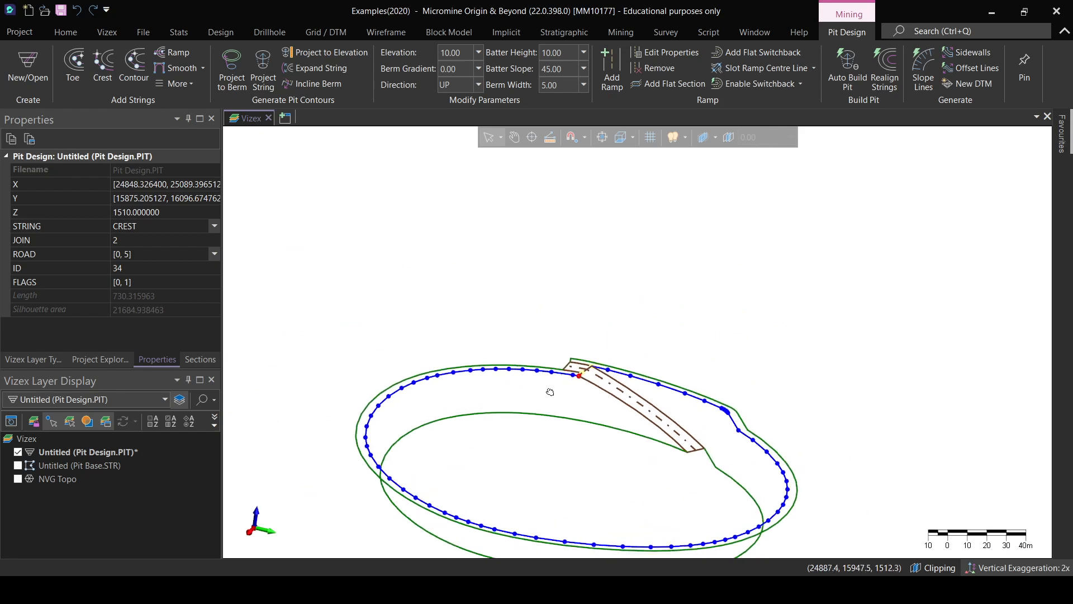
pyautogui.click(242, 87)
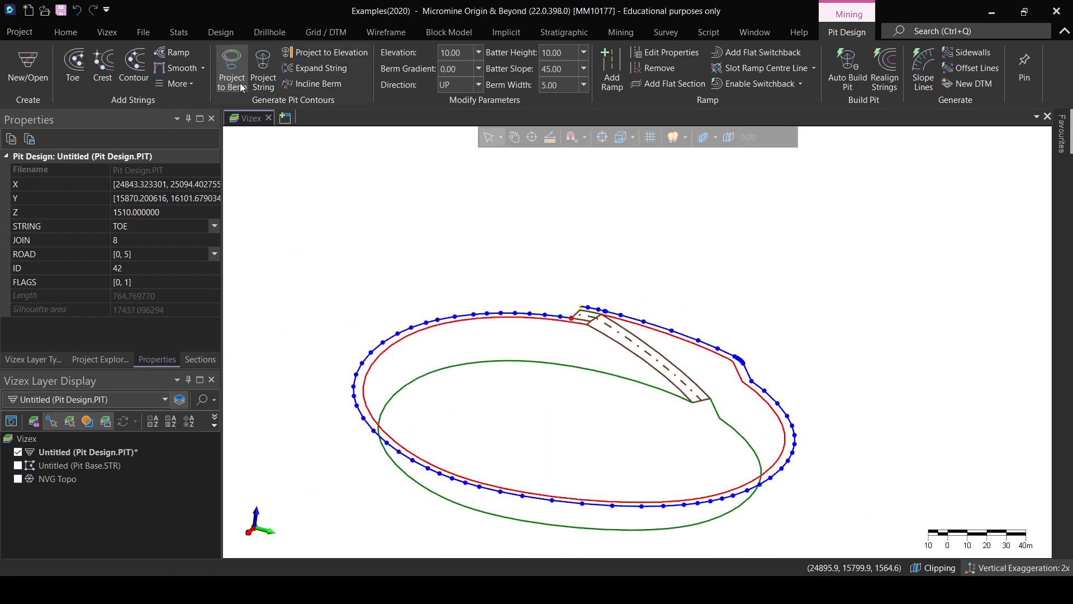
pyautogui.click(241, 88)
pyautogui.click(242, 88)
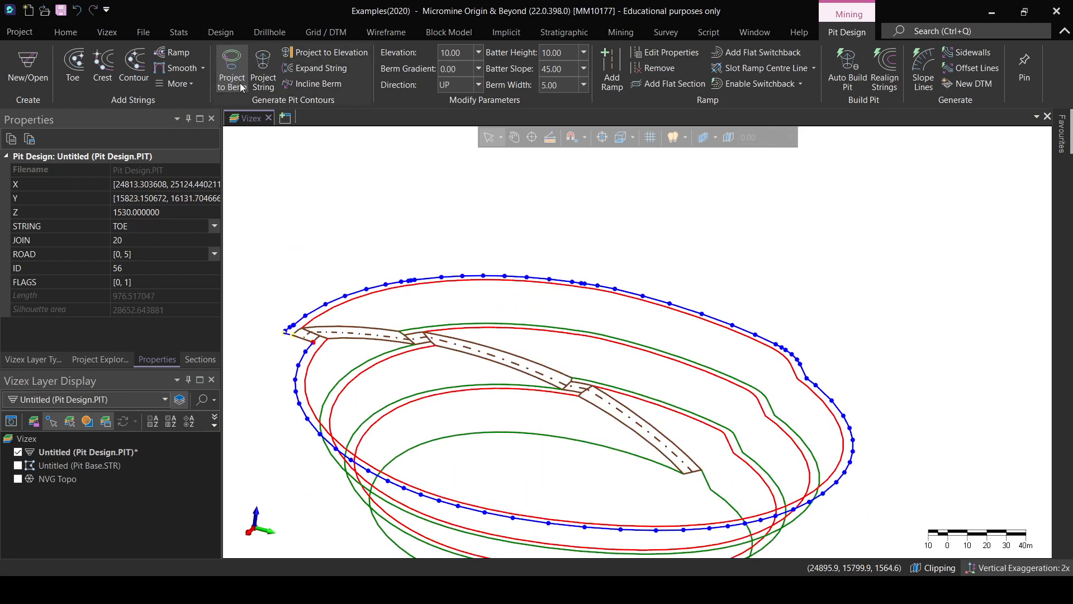
pyautogui.click(242, 87)
pyautogui.click(241, 88)
# - Examine the haul ramp and its flat sections at each bench transition from several sides of the pit
pyautogui.scroll(-3, 486, 391)
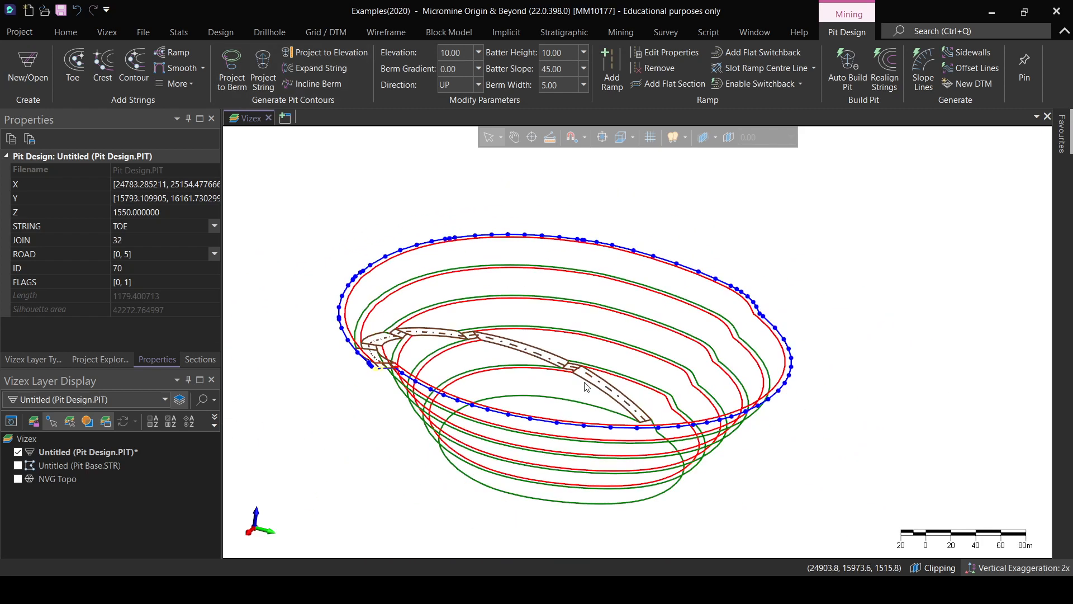
pyautogui.moveTo(584, 383); pyautogui.dragTo(590, 387, button='right')
pyautogui.scroll(3, 590, 388)
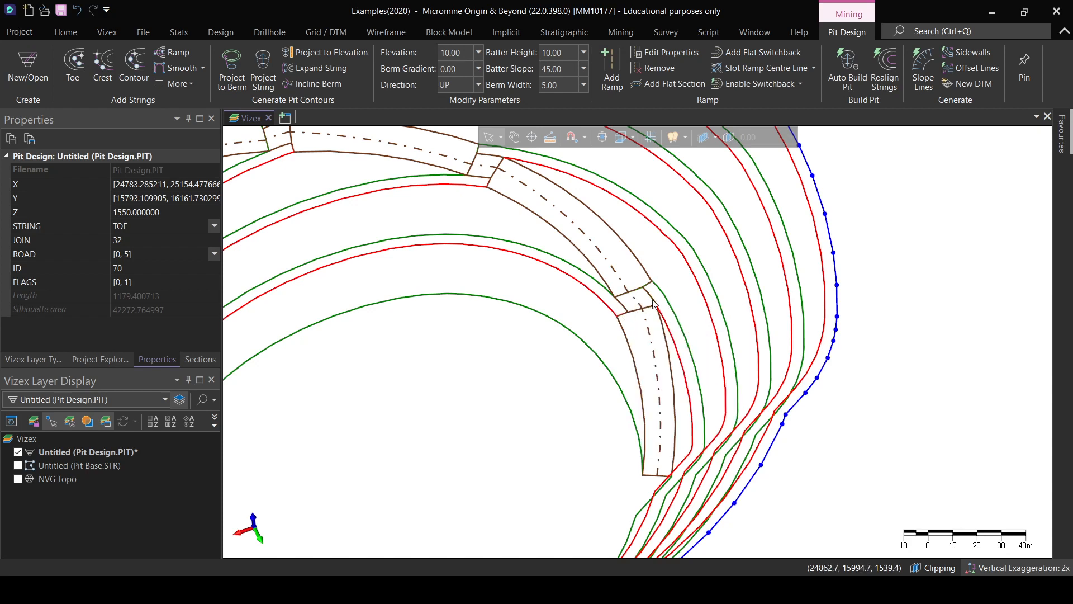
pyautogui.scroll(-4, 654, 303)
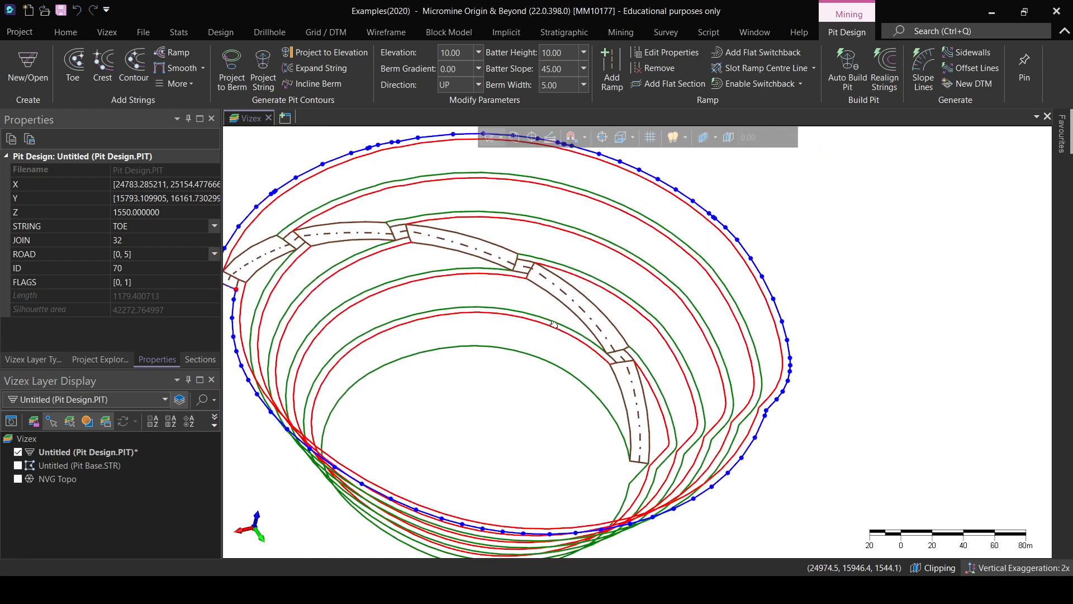
pyautogui.moveTo(553, 324); pyautogui.dragTo(515, 315, button='middle')
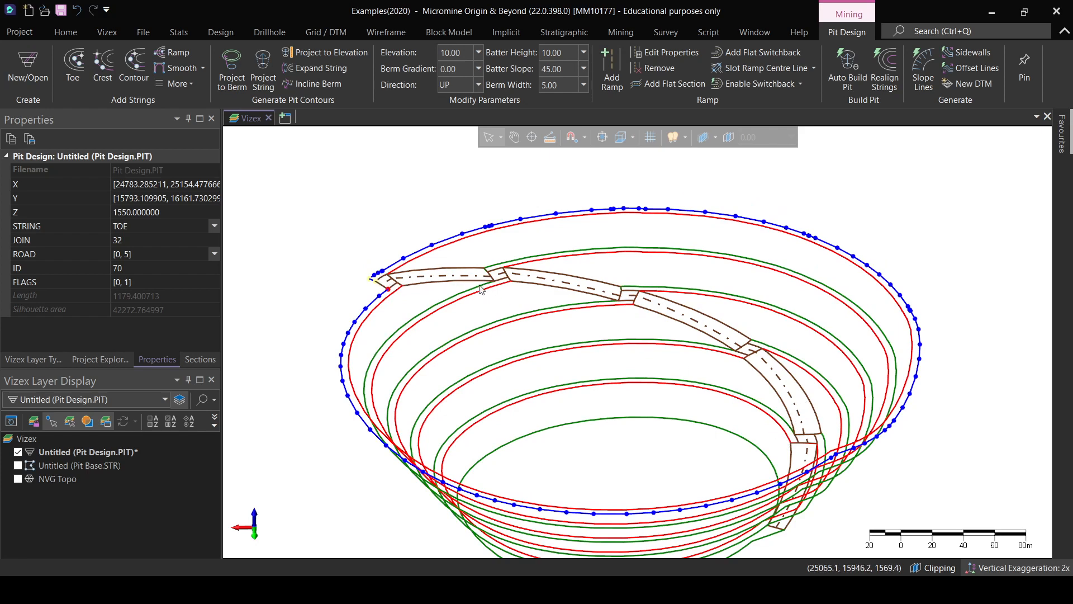
pyautogui.scroll(5, 482, 286)
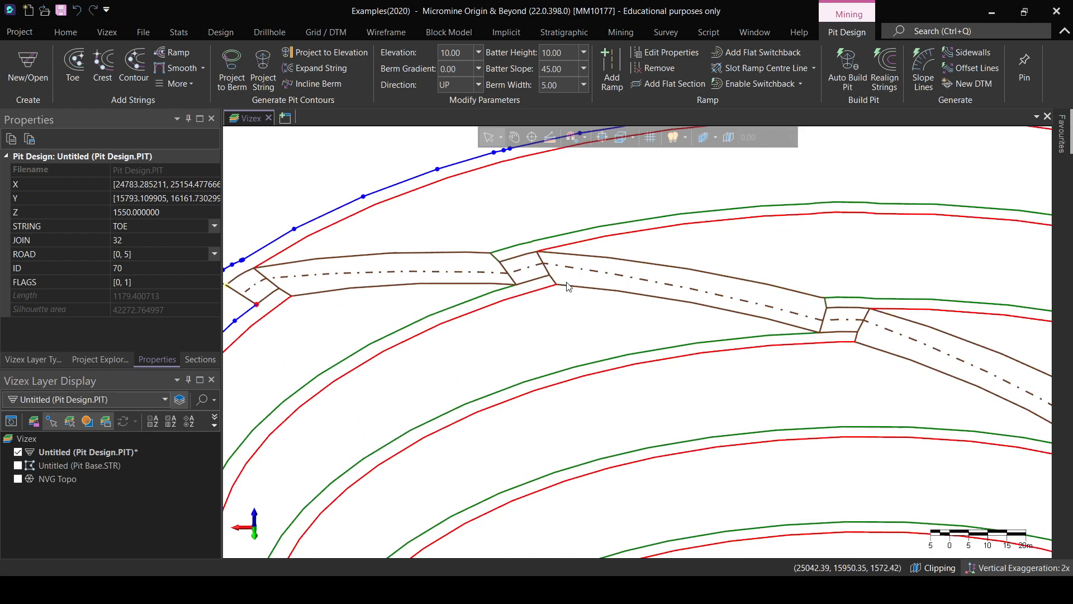
pyautogui.scroll(-3, 837, 345)
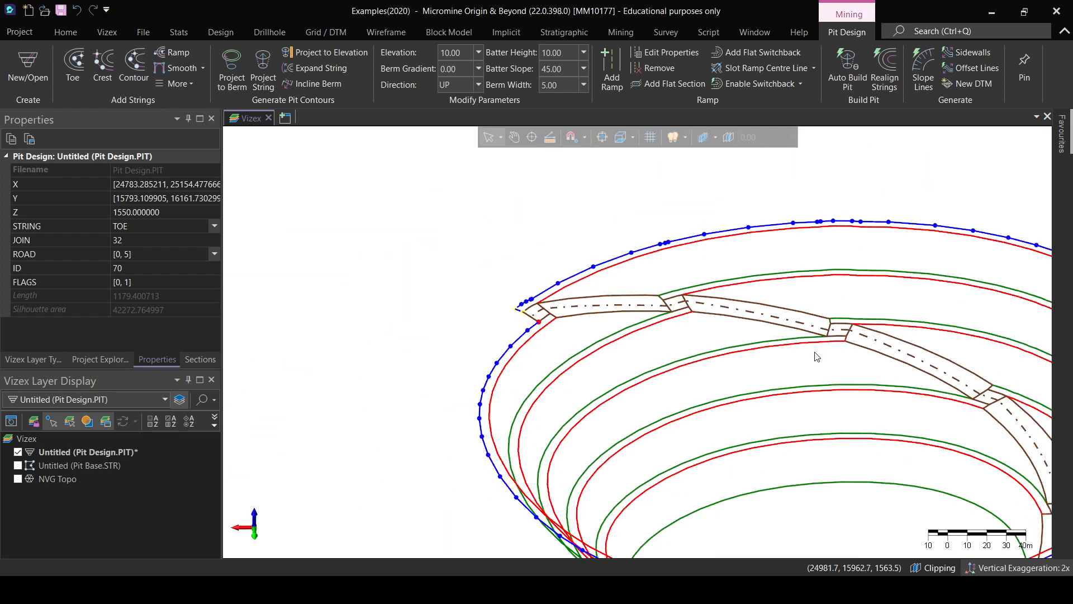
pyautogui.moveTo(816, 357); pyautogui.dragTo(746, 323, button='middle')
pyautogui.scroll(-2, 747, 324)
pyautogui.moveTo(778, 412); pyautogui.dragTo(800, 459, button='right')
pyautogui.moveTo(794, 475); pyautogui.dragTo(729, 357, button='middle')
pyautogui.scroll(-2, 728, 357)
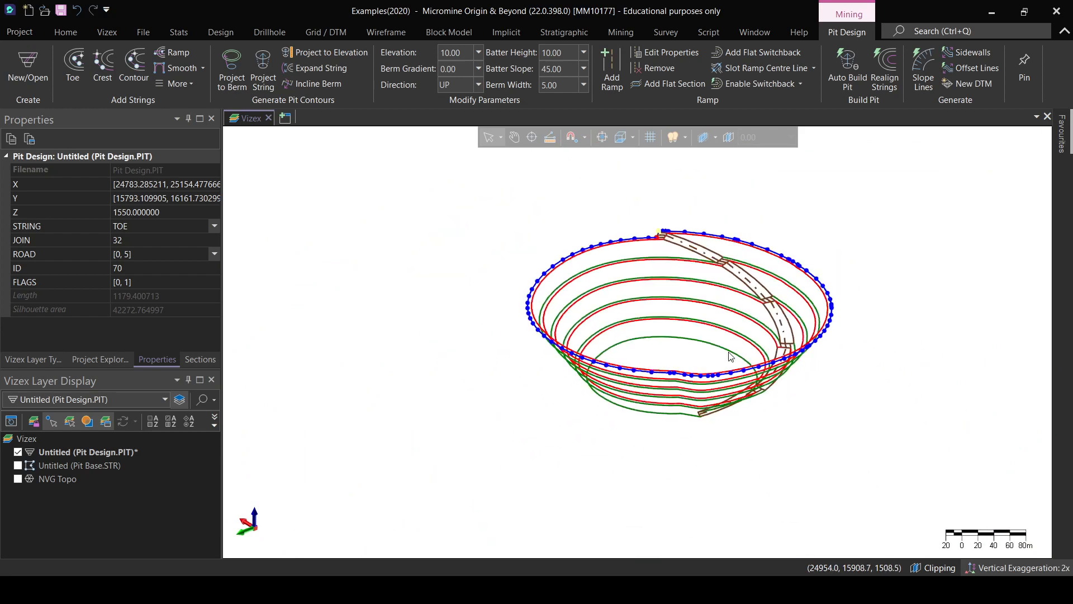
pyautogui.moveTo(731, 356); pyautogui.dragTo(796, 423, button='right')
pyautogui.scroll(3, 701, 343)
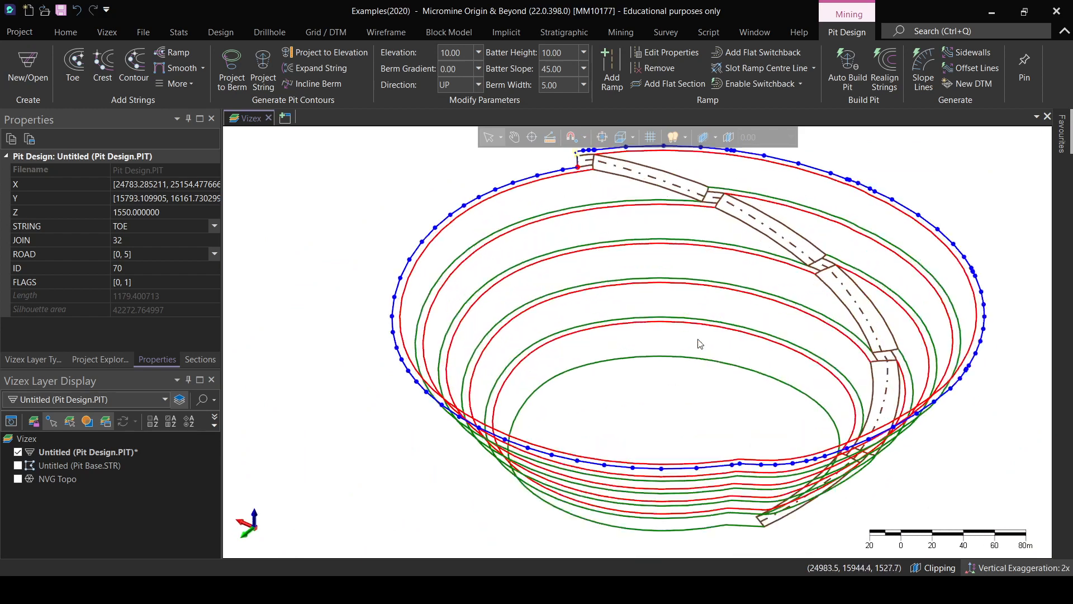
pyautogui.moveTo(777, 364); pyautogui.dragTo(700, 371, button='middle')
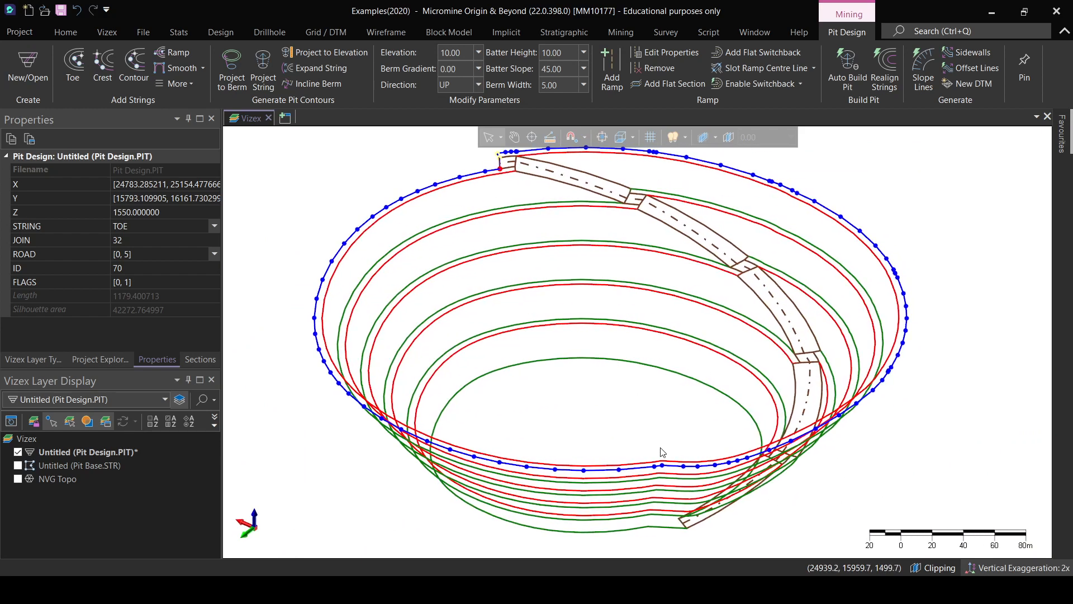
pyautogui.moveTo(661, 448); pyautogui.dragTo(744, 469, button='right')
pyautogui.moveTo(664, 399); pyautogui.dragTo(527, 328, button='middle')
# - Undo the last two bench projections so the pit ends at elevation 1530
pyautogui.hotkey('ctrl', 'z')
pyautogui.hotkey('ctrl', 'z')
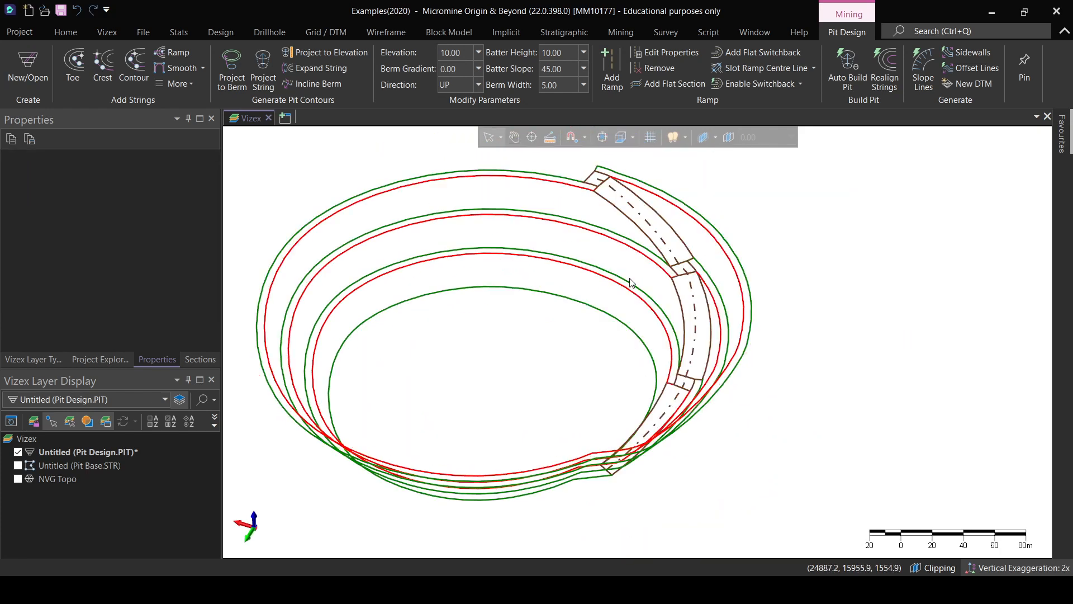
pyautogui.moveTo(628, 277); pyautogui.dragTo(637, 314, button='middle')
pyautogui.moveTo(563, 377); pyautogui.dragTo(553, 422, button='right')
pyautogui.moveTo(553, 422); pyautogui.dragTo(609, 410, button='middle')
pyautogui.scroll(-1, 609, 395)
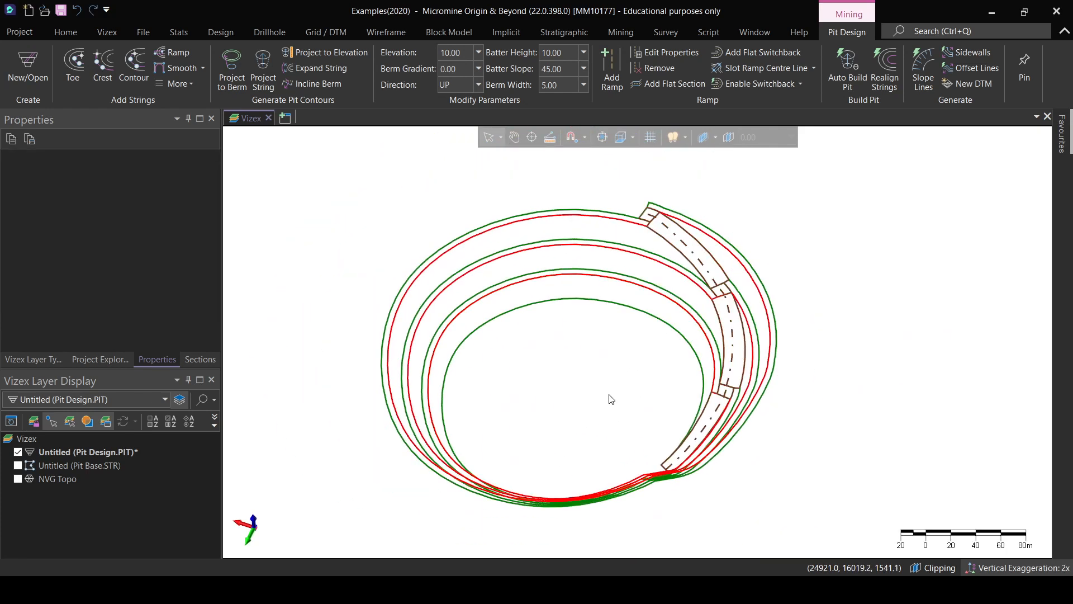
pyautogui.moveTo(633, 315); pyautogui.dragTo(636, 372, button='right')
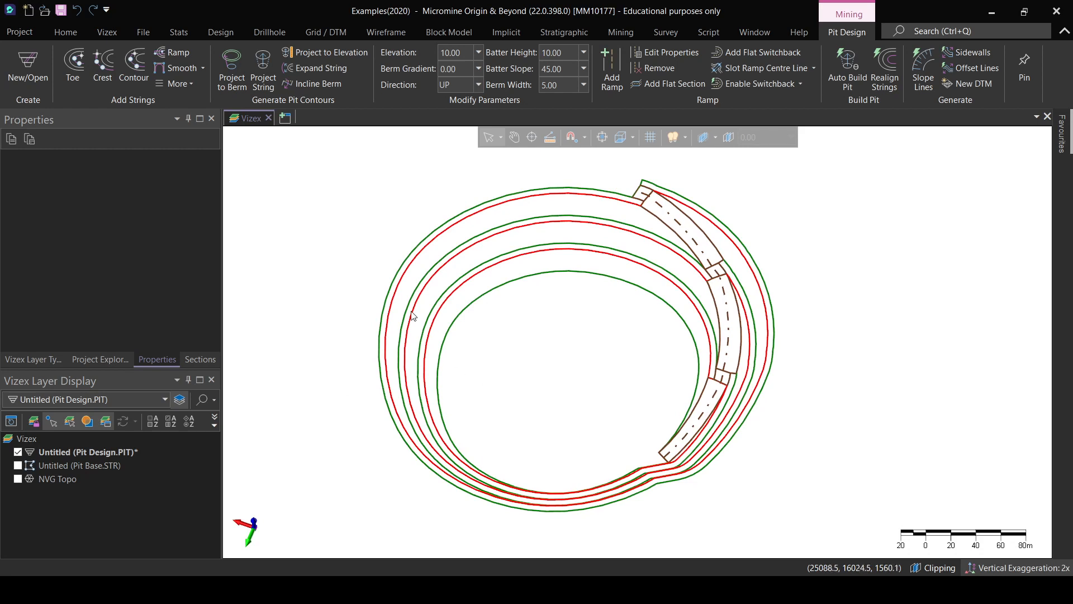
pyautogui.moveTo(484, 404); pyautogui.dragTo(496, 400, button='middle')
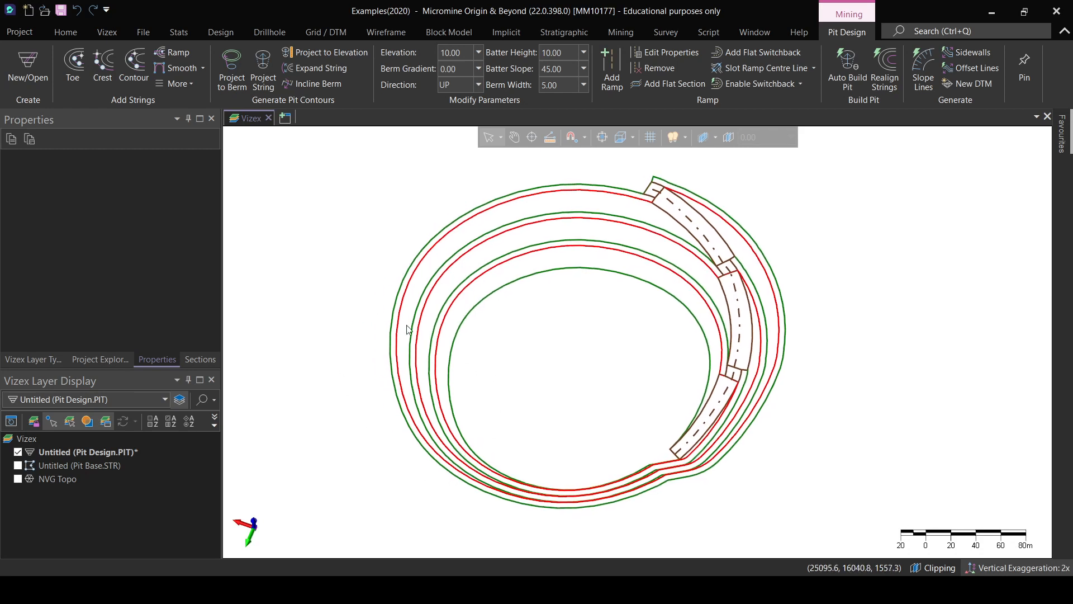
# - Examine the pit and haul ramp up to elevation 1530 in plan, west, east and tilted 3D views
pyautogui.moveTo(574, 321); pyautogui.dragTo(575, 347, button='middle')
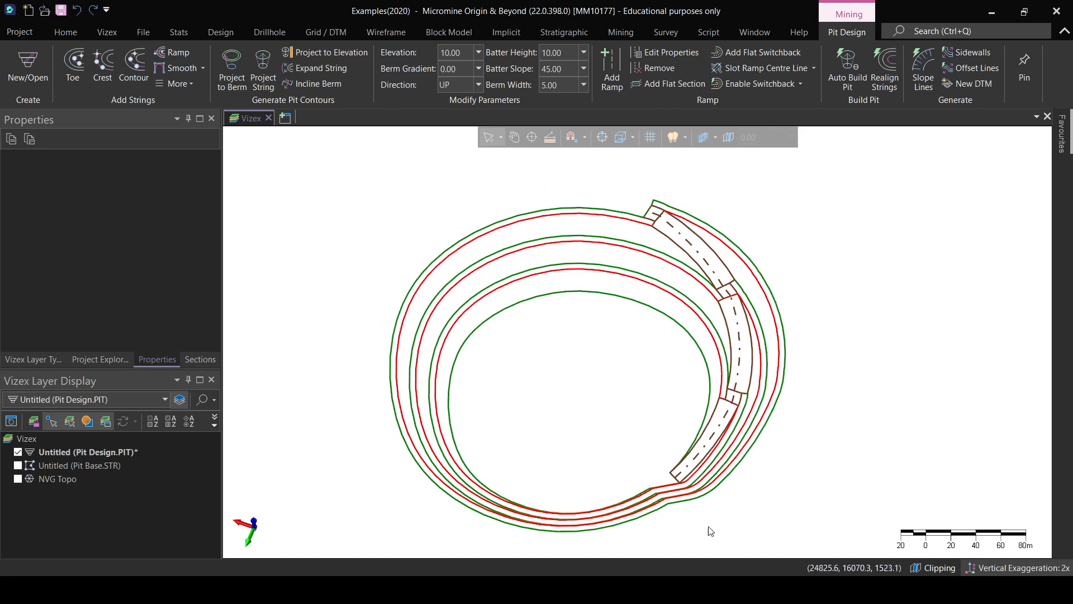
pyautogui.moveTo(671, 319); pyautogui.dragTo(662, 334, button='middle')
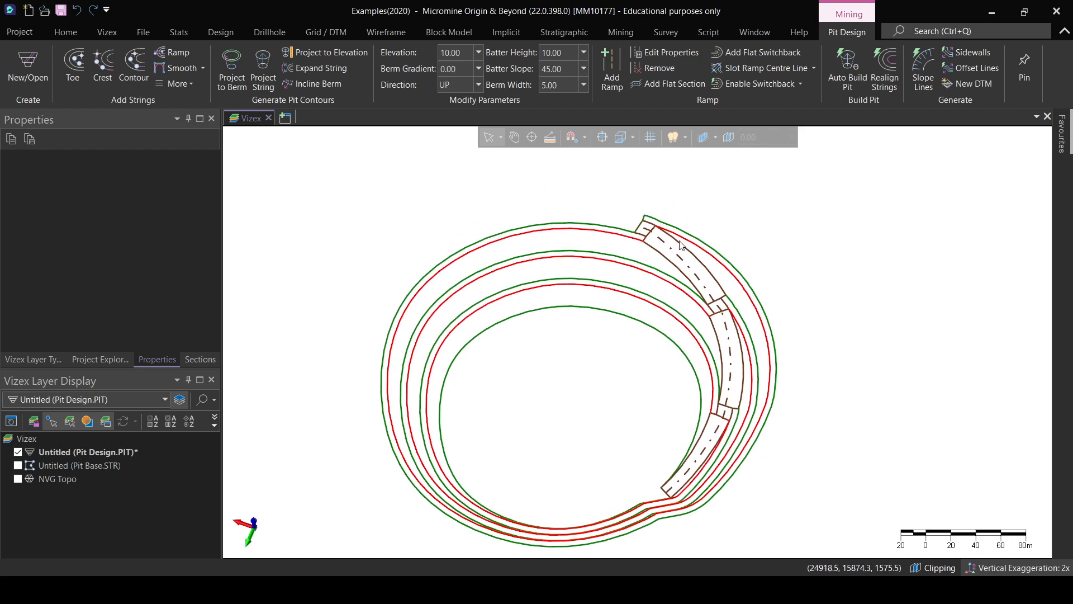
pyautogui.scroll(-2, 679, 252)
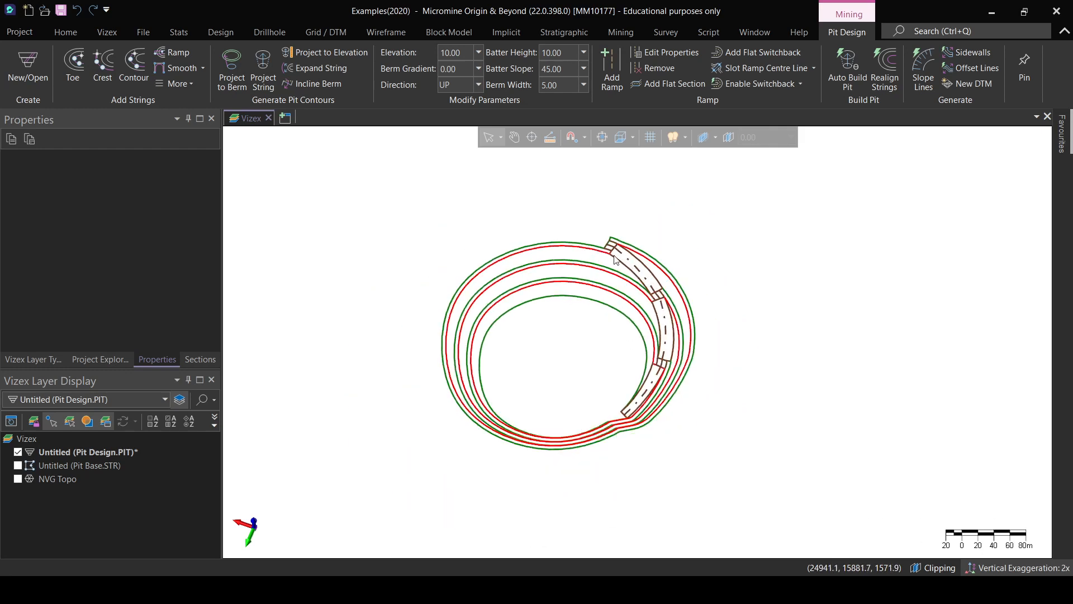
pyautogui.scroll(1, 629, 261)
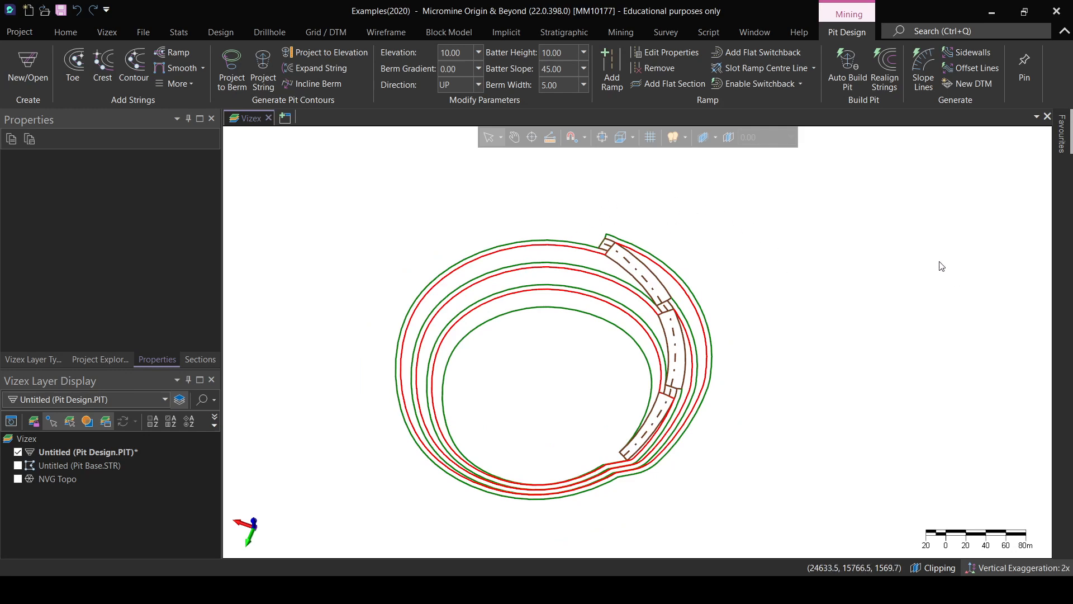
pyautogui.press('p')
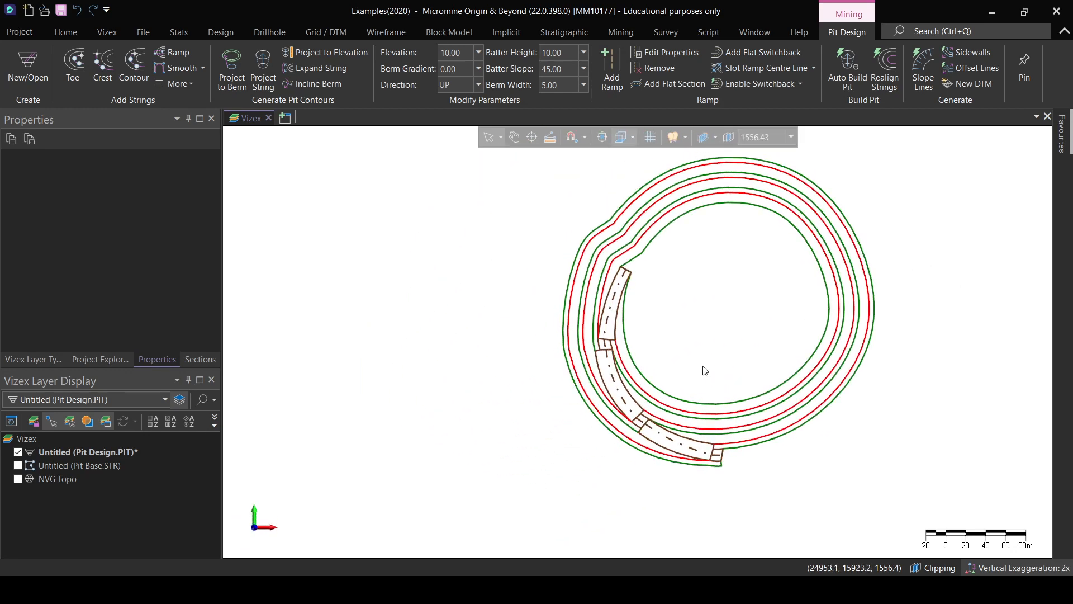
pyautogui.moveTo(701, 365)
pyautogui.mouseDown(button='middle')
pyautogui.moveTo(630, 321)
pyautogui.moveTo(621, 372)
pyautogui.moveTo(636, 412)
pyautogui.mouseUp(button='middle')
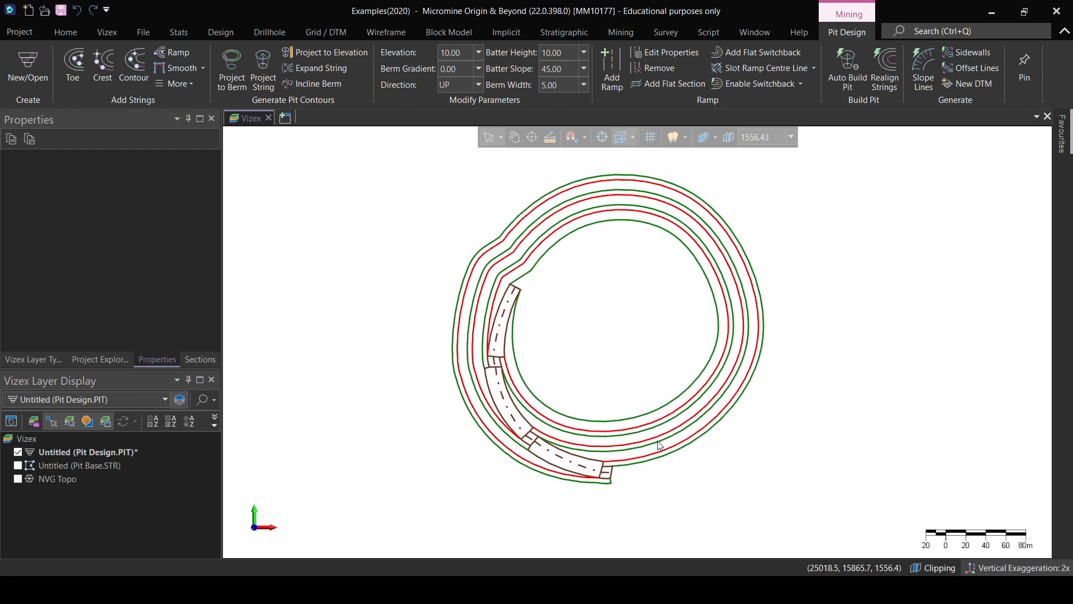
pyautogui.press('w')
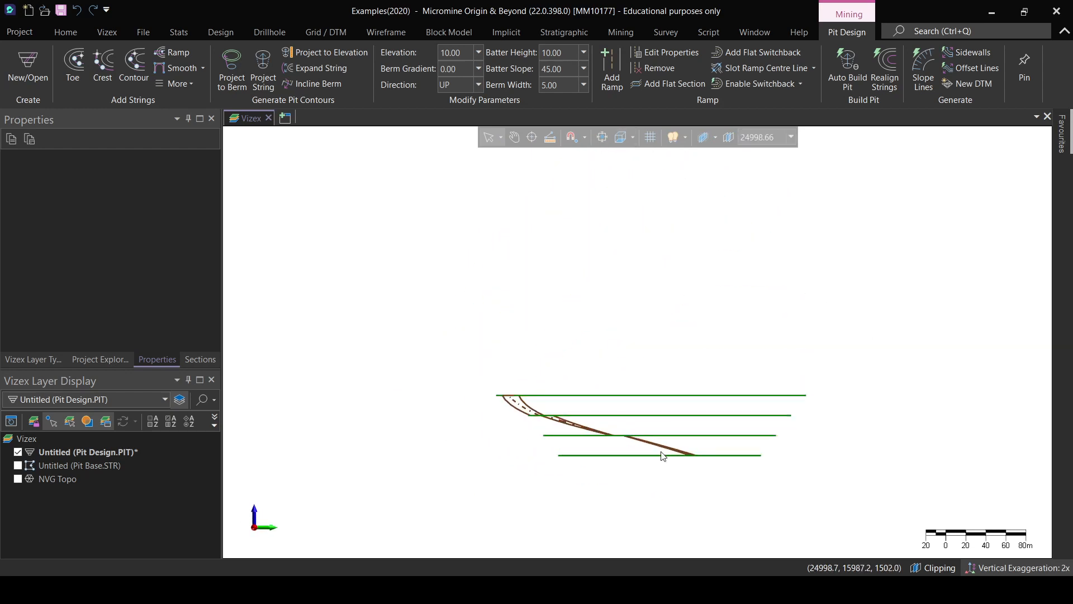
pyautogui.press('p')
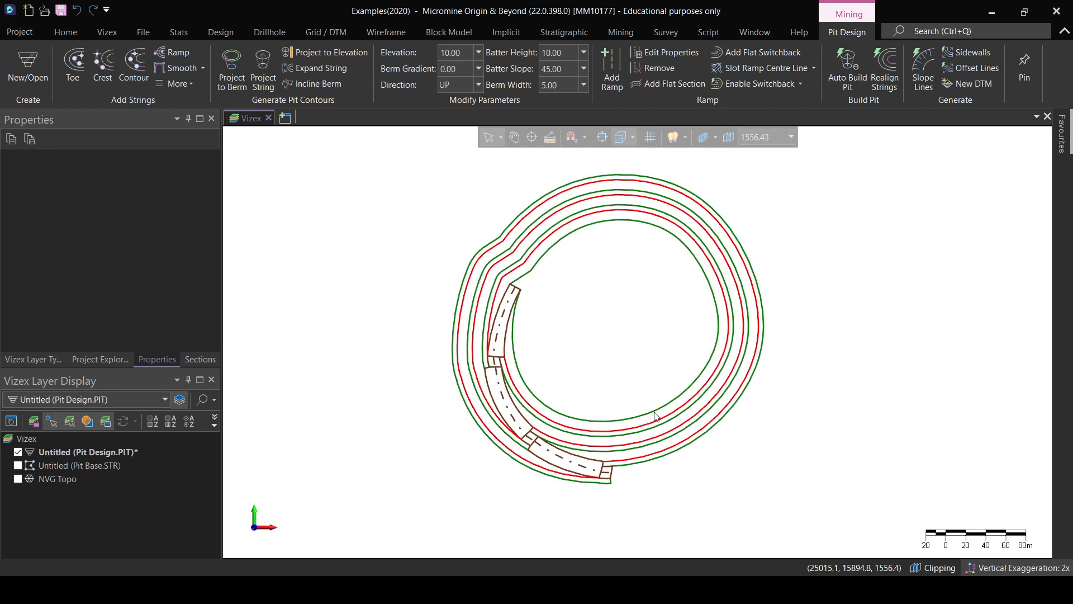
pyautogui.press('w')
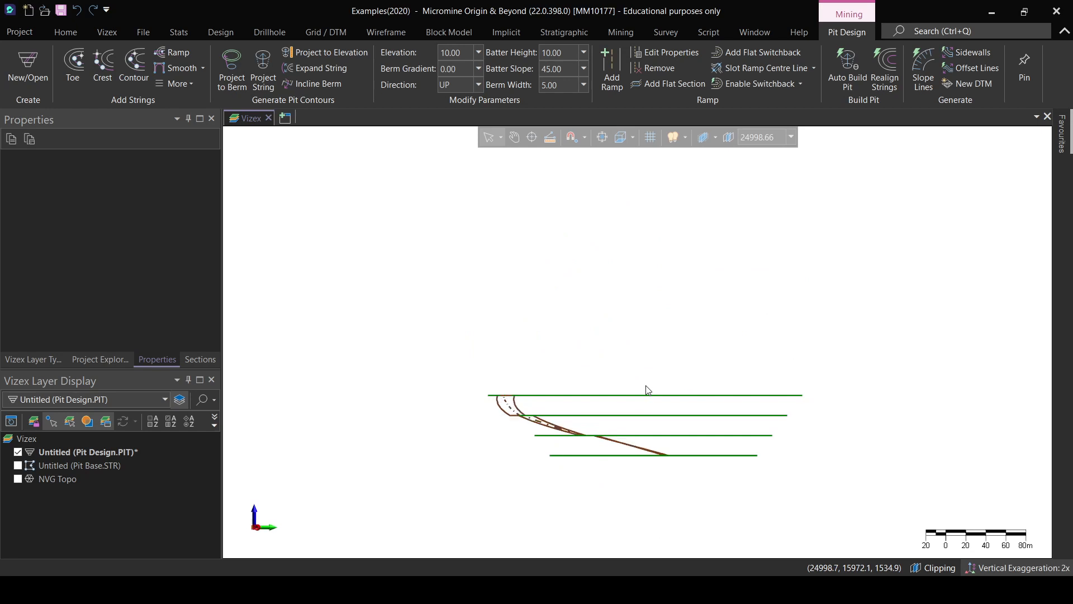
pyautogui.press('e')
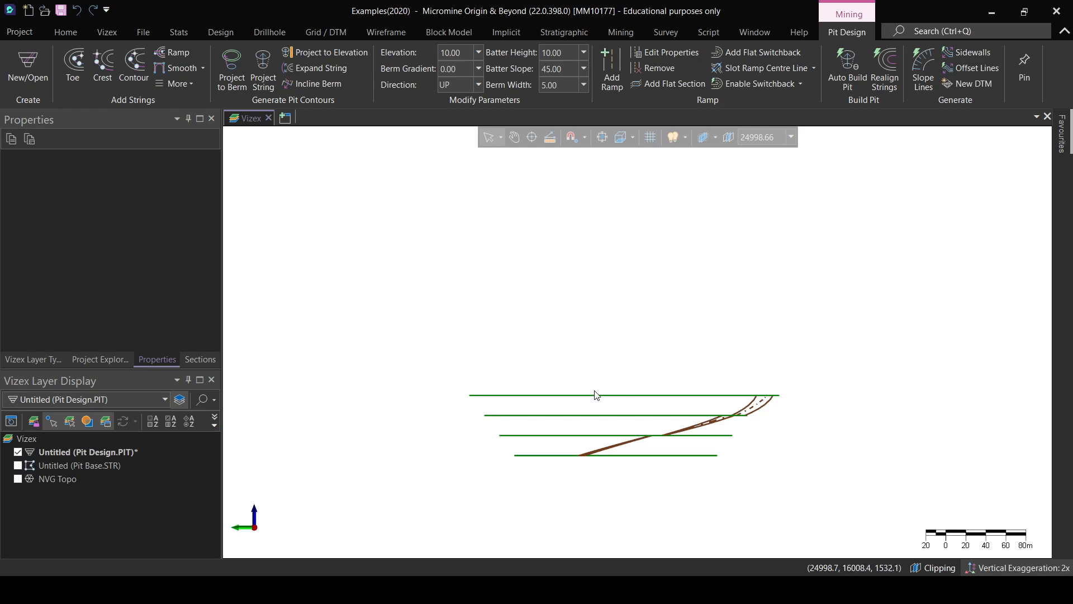
pyautogui.moveTo(597, 393); pyautogui.dragTo(752, 438, button='middle')
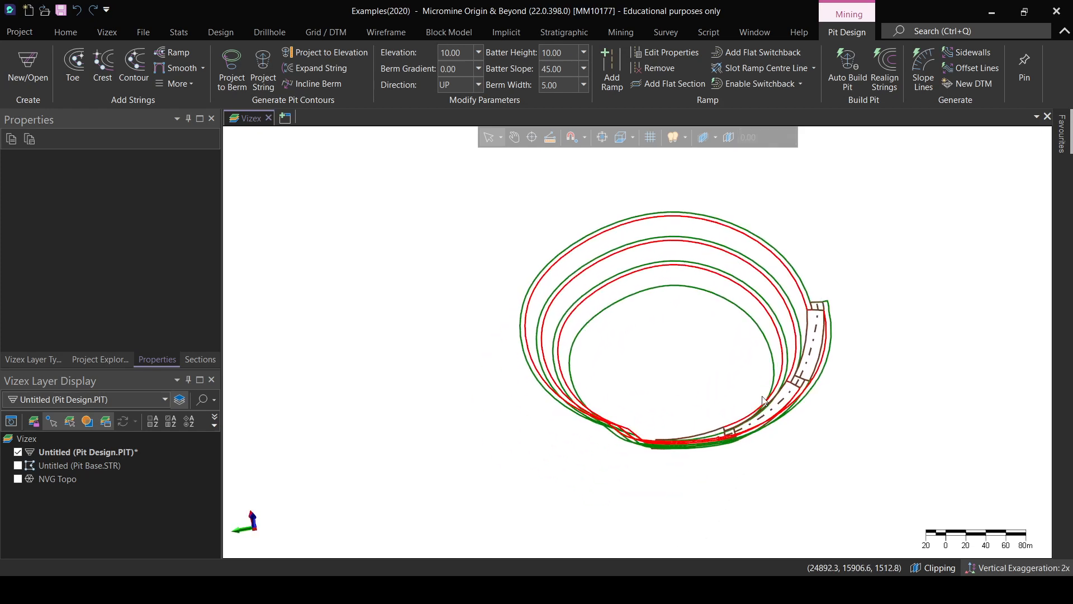
pyautogui.moveTo(765, 401); pyautogui.dragTo(640, 410, button='middle')
pyautogui.moveTo(641, 274); pyautogui.dragTo(643, 245, button='middle')
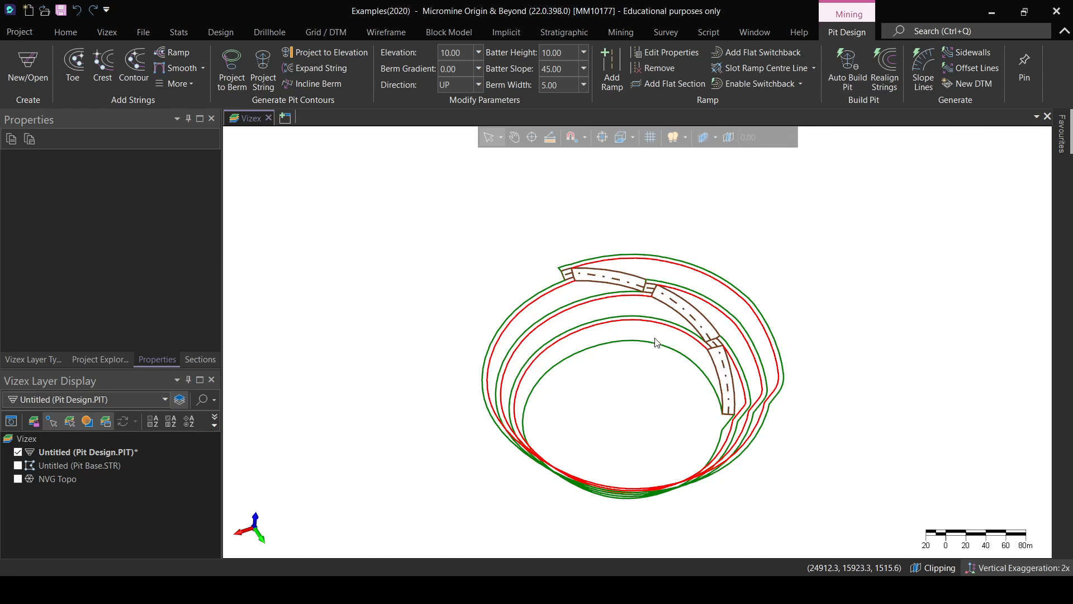
# - Start a flat switchback on the elevation 1530 toe string, using its red point at the ramp's upper end
pyautogui.click(702, 138)
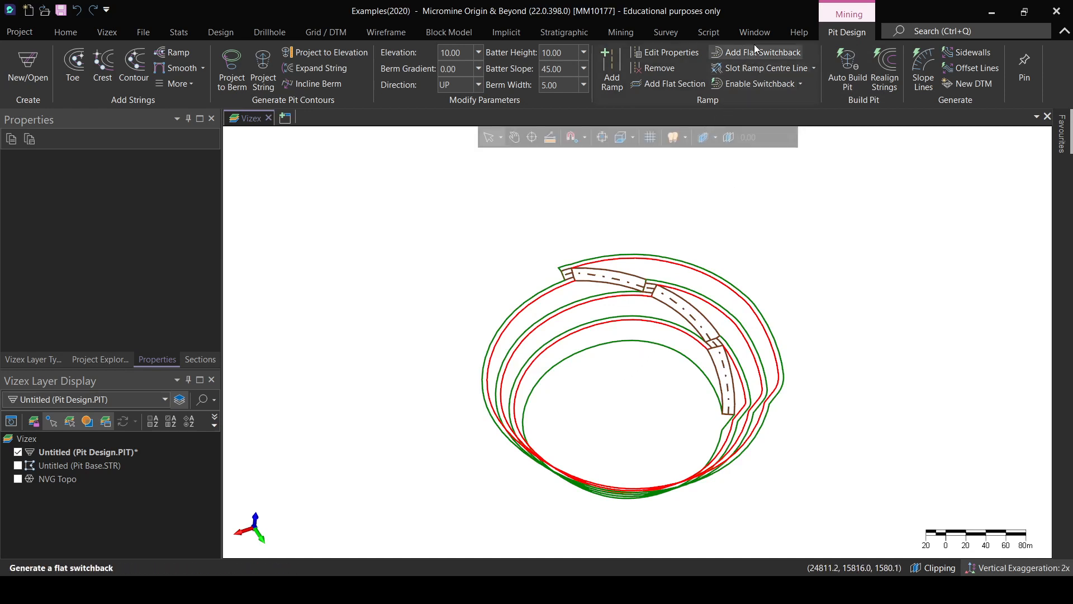
pyautogui.click(761, 53)
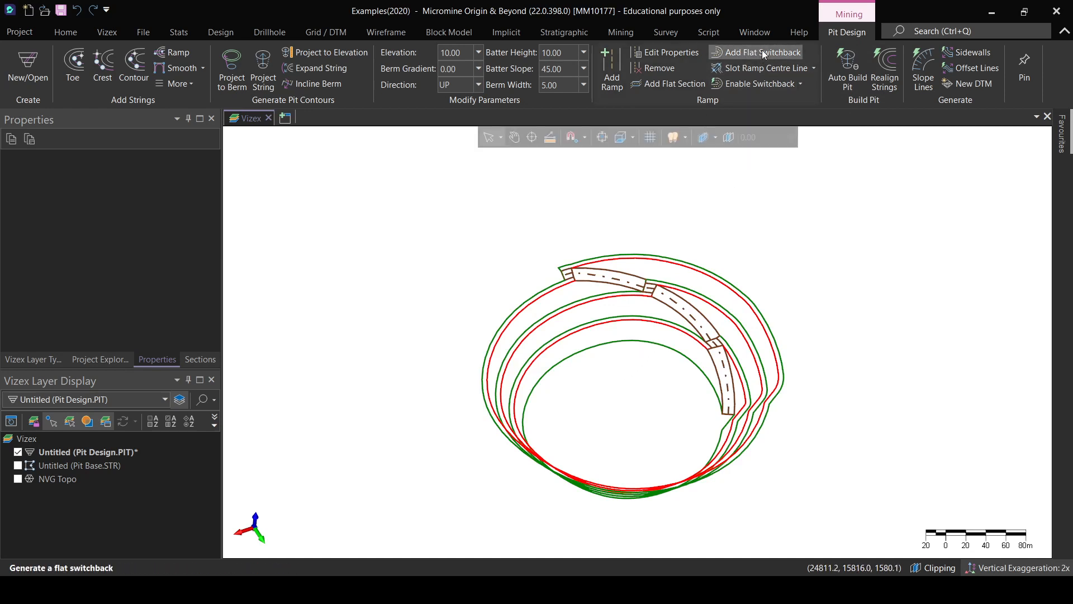
pyautogui.scroll(2, 516, 289)
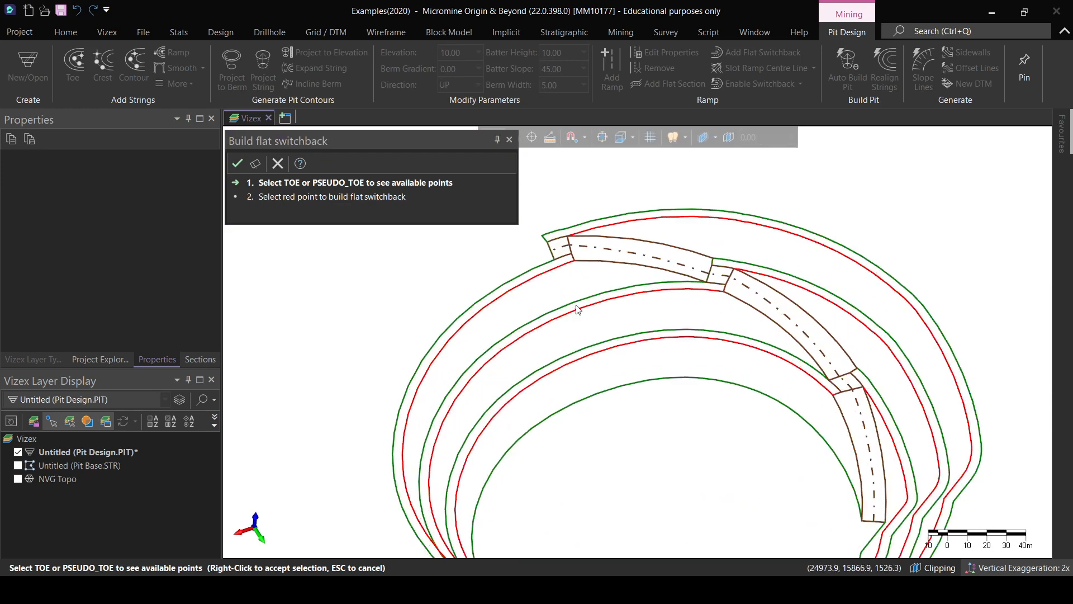
pyautogui.click(513, 280)
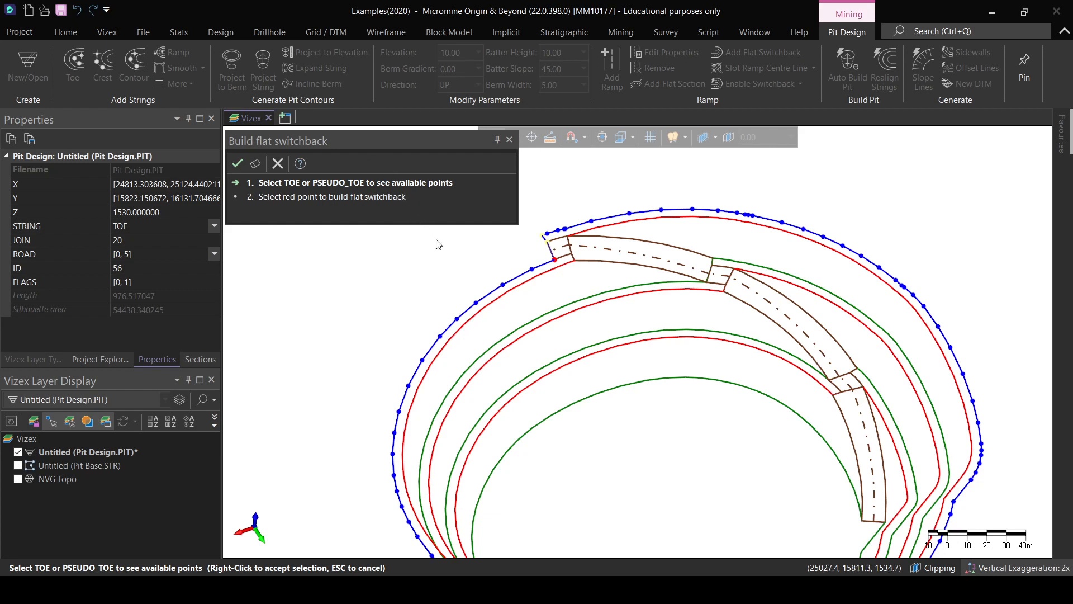
pyautogui.moveTo(503, 287); pyautogui.dragTo(506, 289, button='middle')
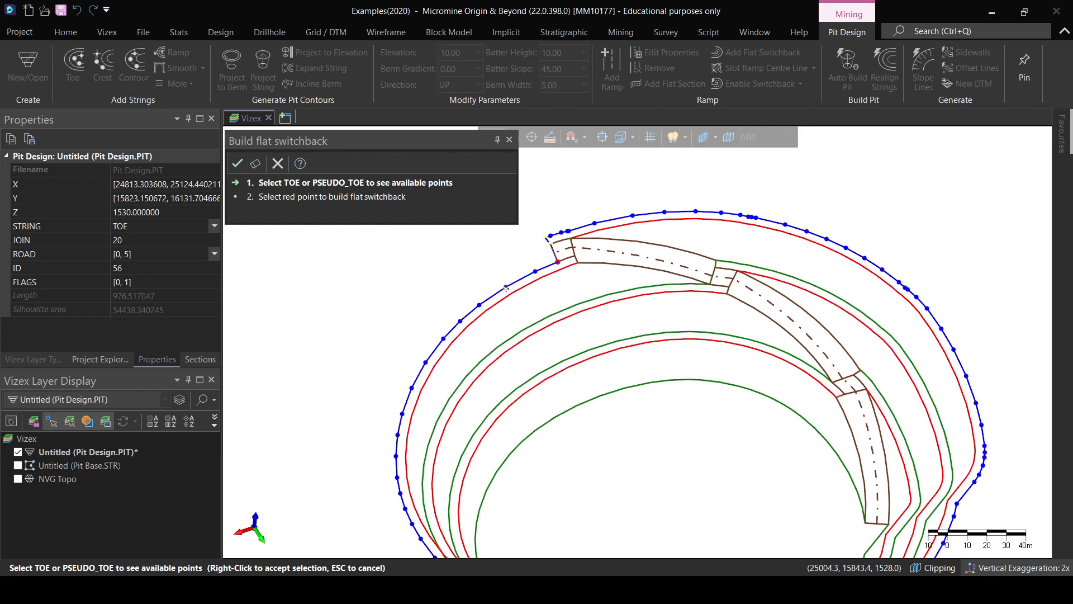
pyautogui.moveTo(587, 334); pyautogui.dragTo(582, 316, button='middle')
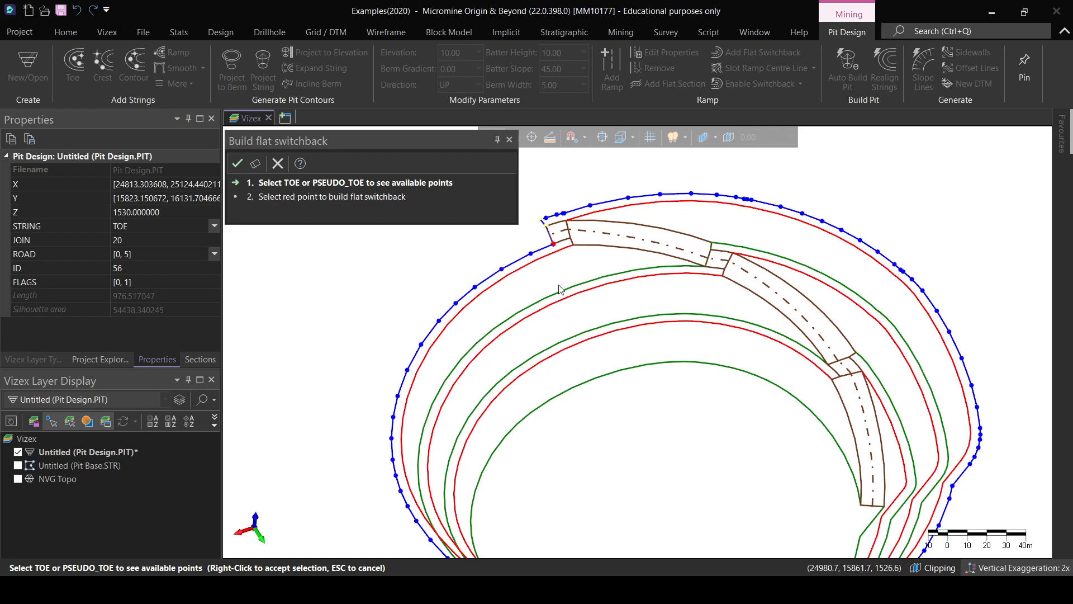
pyautogui.rightClick(402, 269)
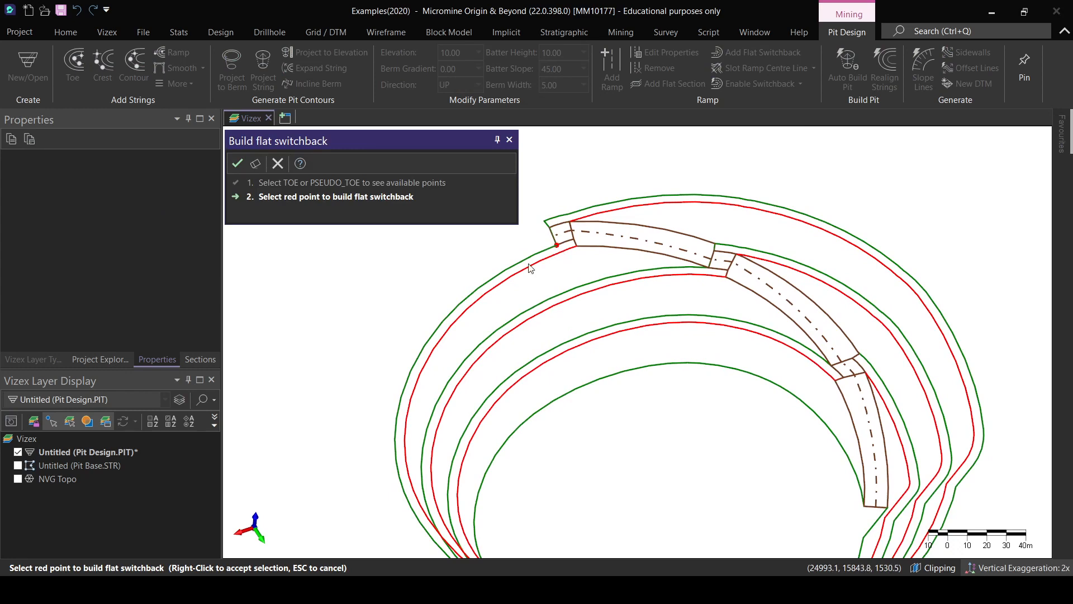
pyautogui.scroll(3, 560, 250)
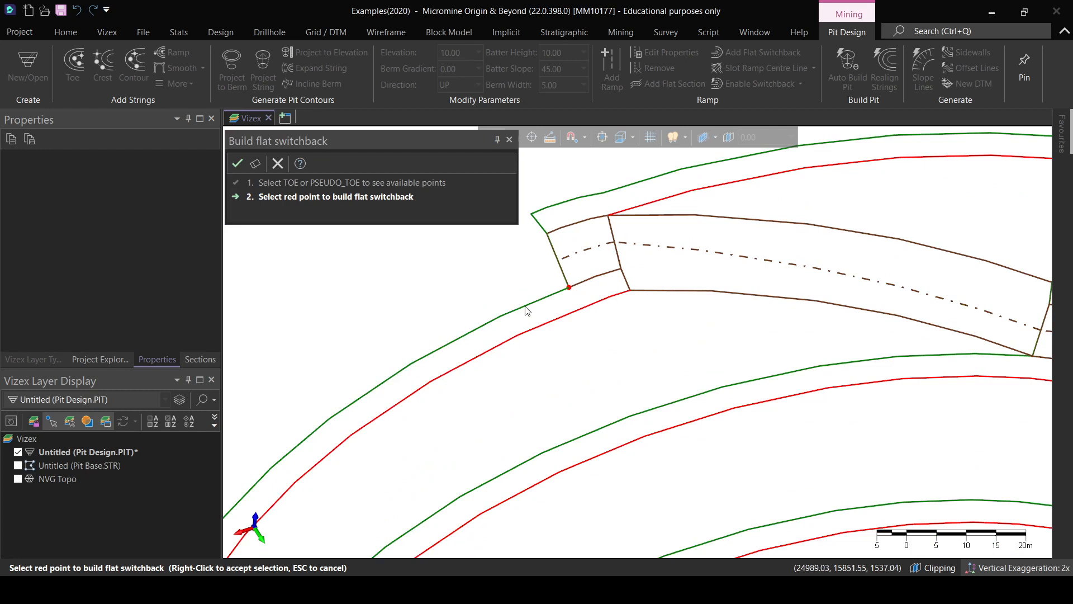
pyautogui.click(569, 288)
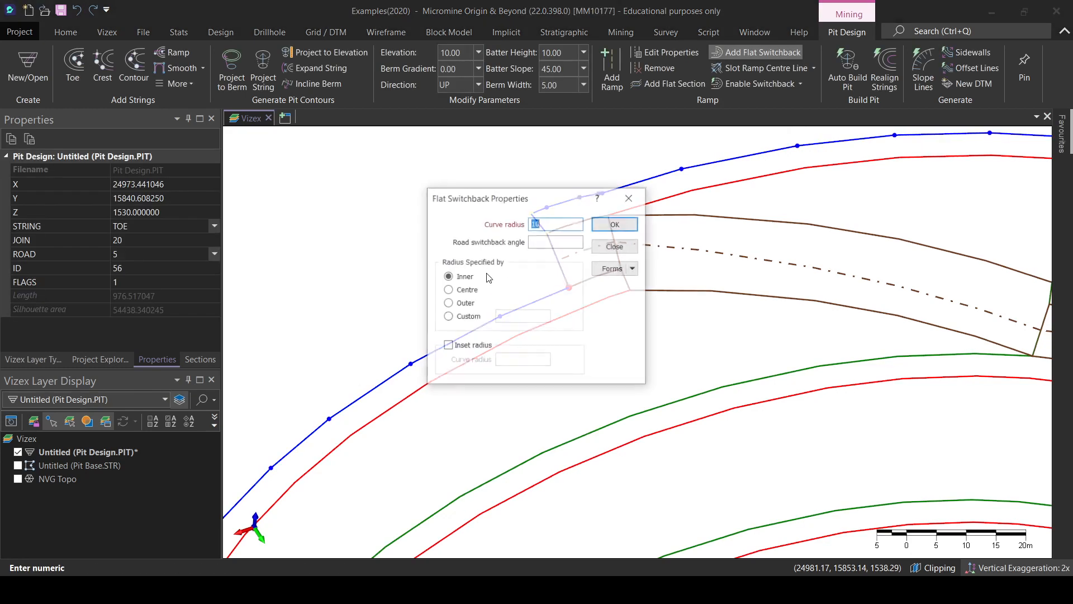
# - Build the flat switchback with a curve radius of 10 specified by the inner edge, leaving the switchback angle blank
pyautogui.moveTo(519, 195); pyautogui.dragTo(225, 272)
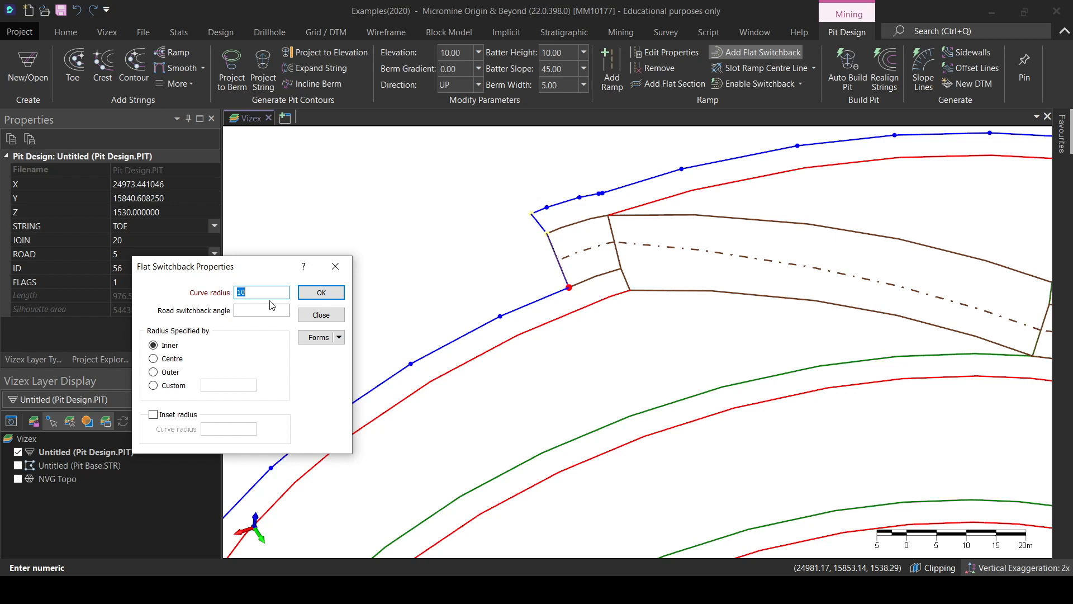
pyautogui.moveTo(269, 267); pyautogui.dragTo(296, 205)
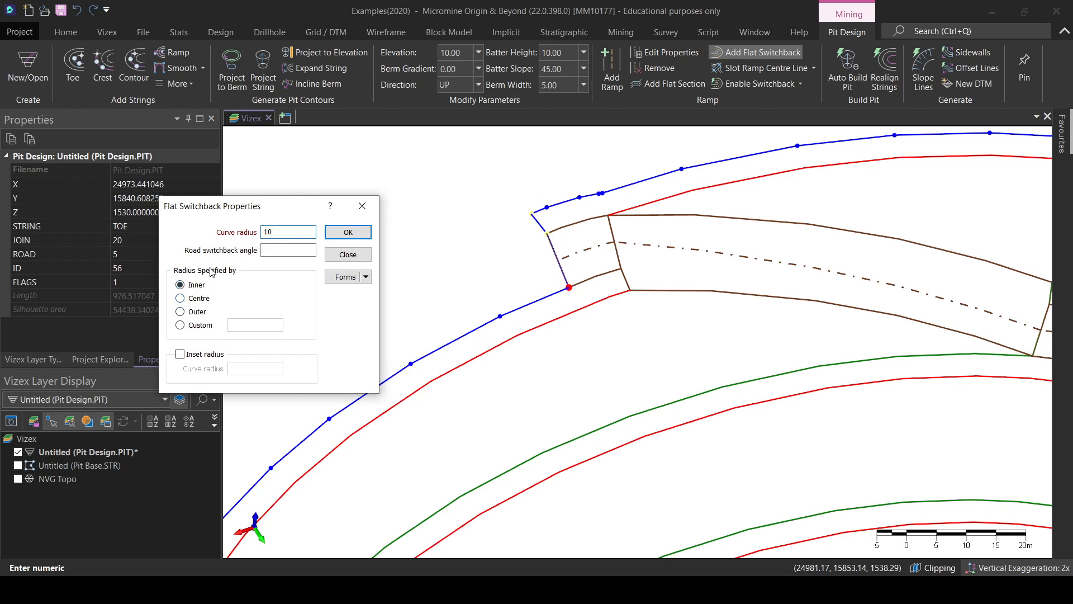
pyautogui.click(197, 298)
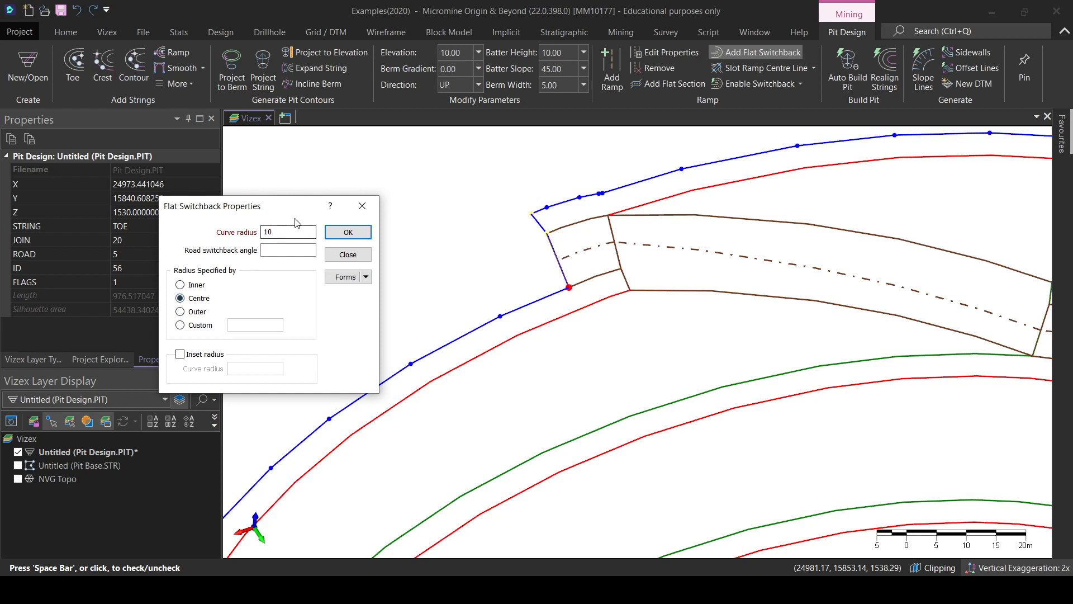
pyautogui.click(199, 286)
pyautogui.click(271, 231)
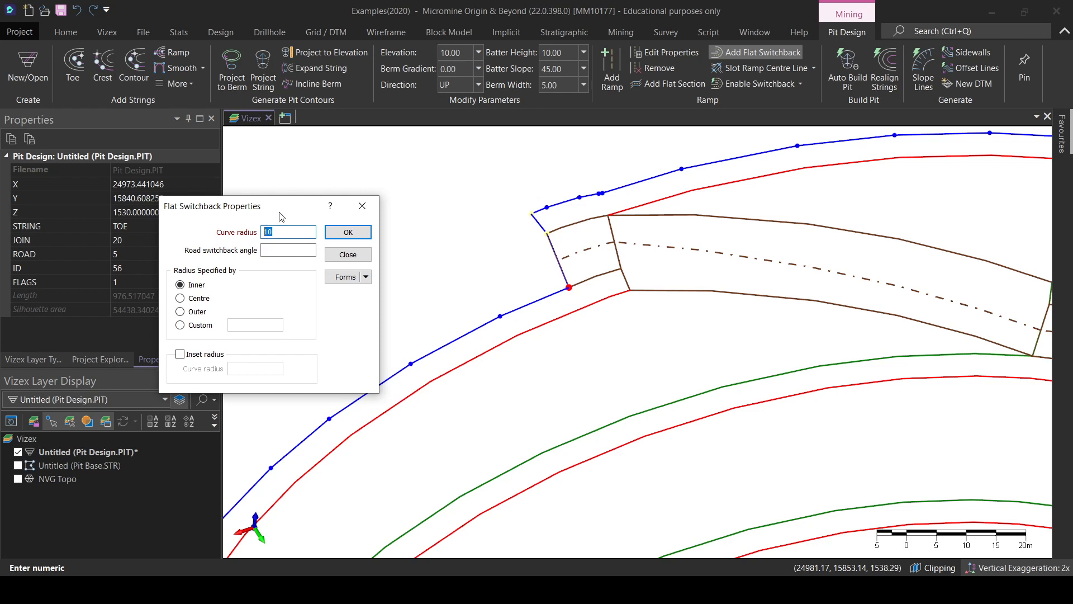
pyautogui.moveTo(288, 206); pyautogui.dragTo(304, 219)
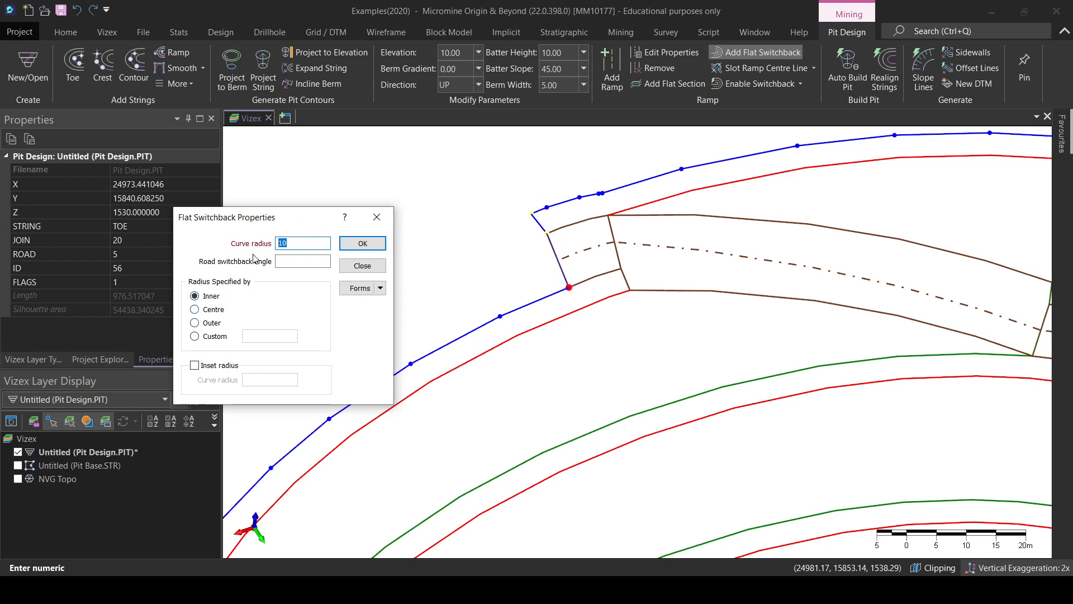
pyautogui.click(350, 246)
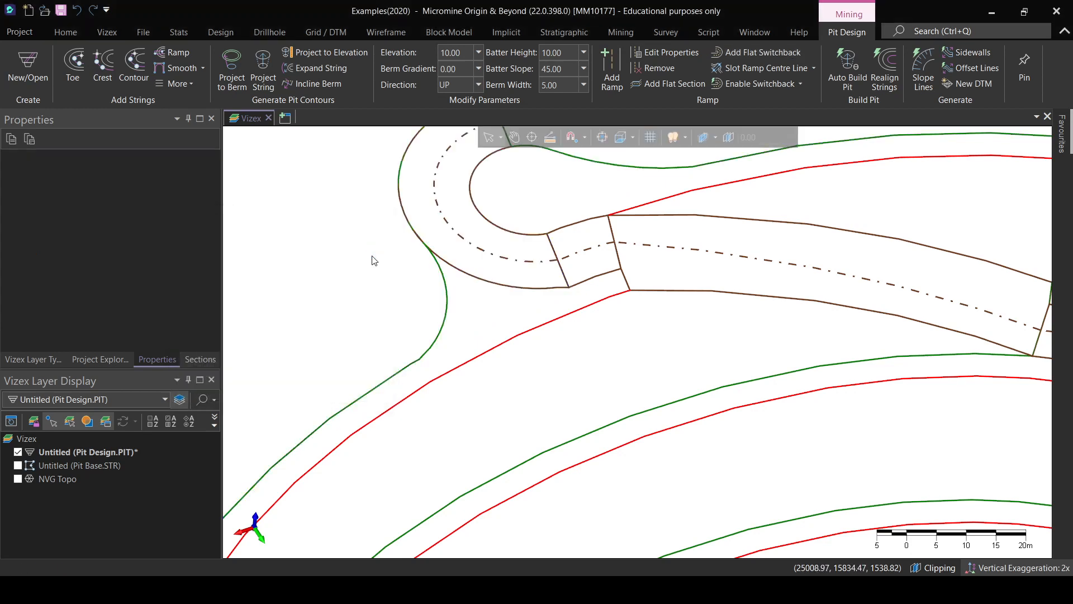
pyautogui.scroll(-3, 444, 275)
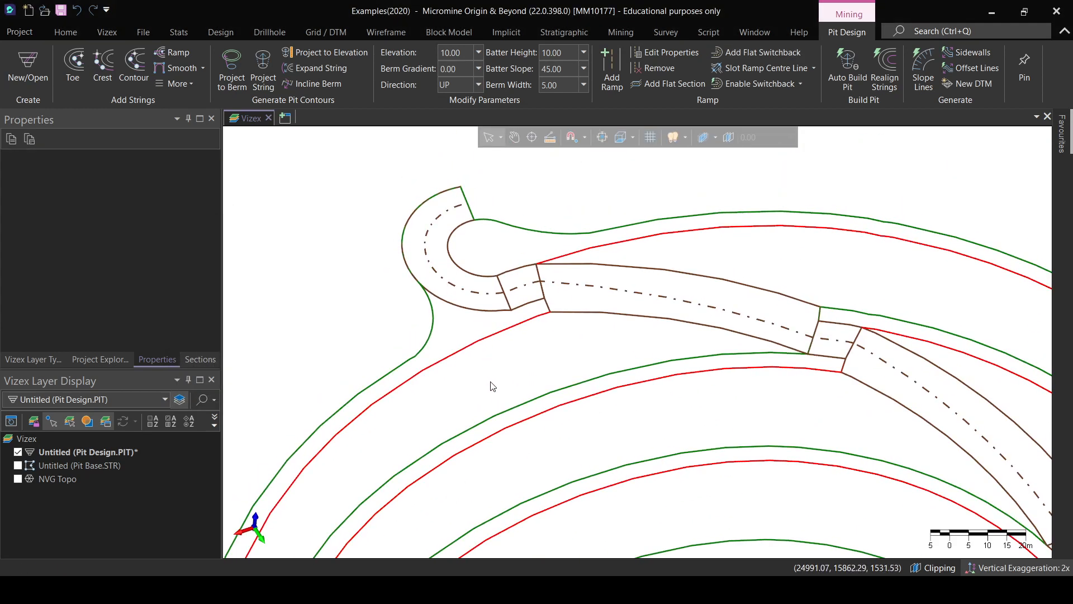
# - Project the outermost toe string at elevation 1530 upward to berm three times, reaching elevation 1560
pyautogui.scroll(-2, 482, 373)
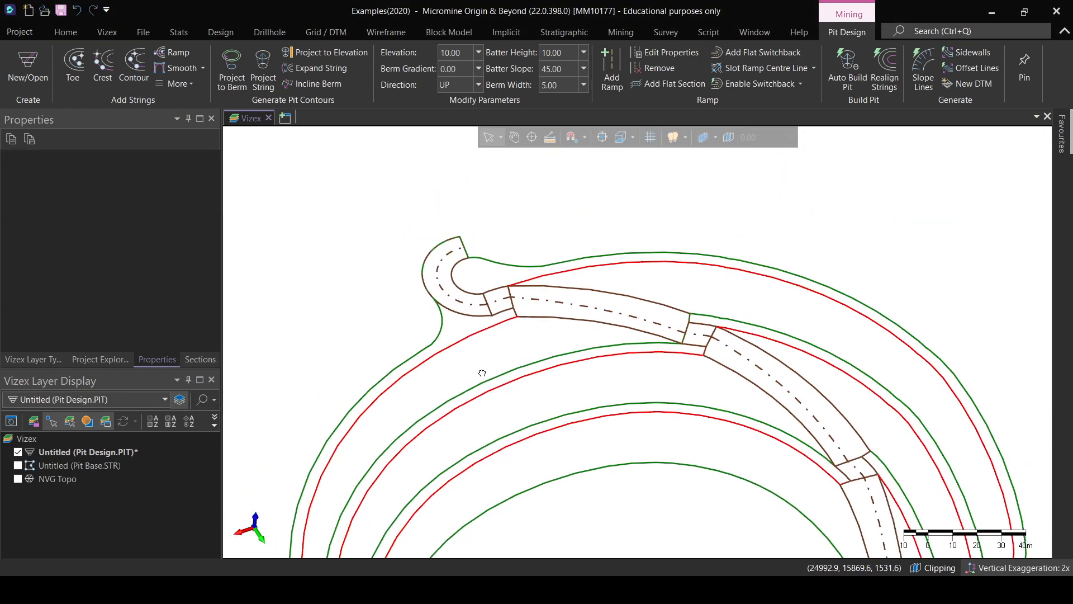
pyautogui.click(429, 333)
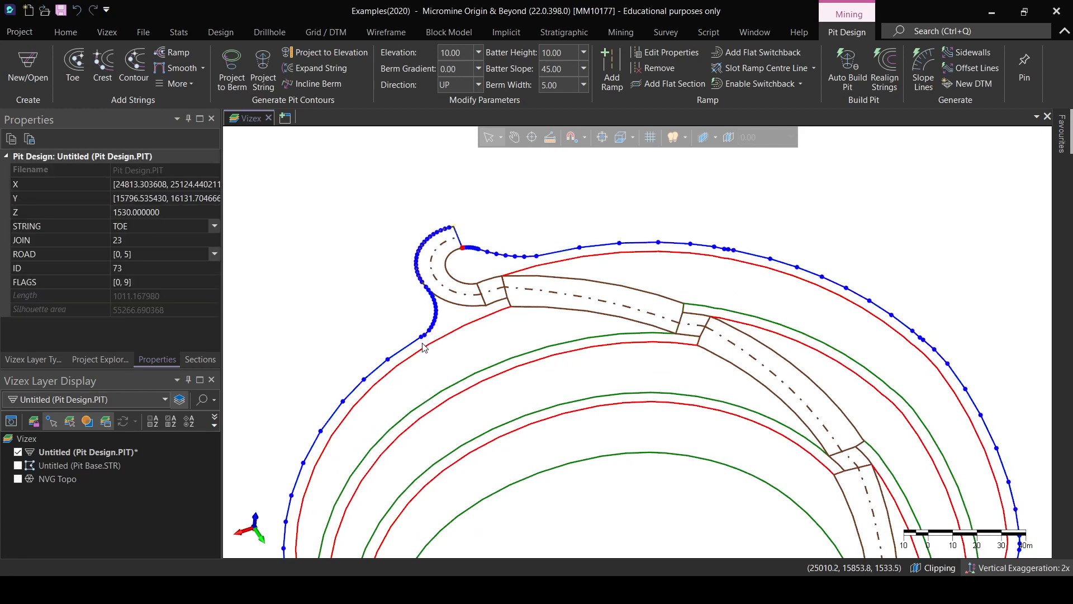
pyautogui.click(223, 74)
pyautogui.scroll(-2, 381, 218)
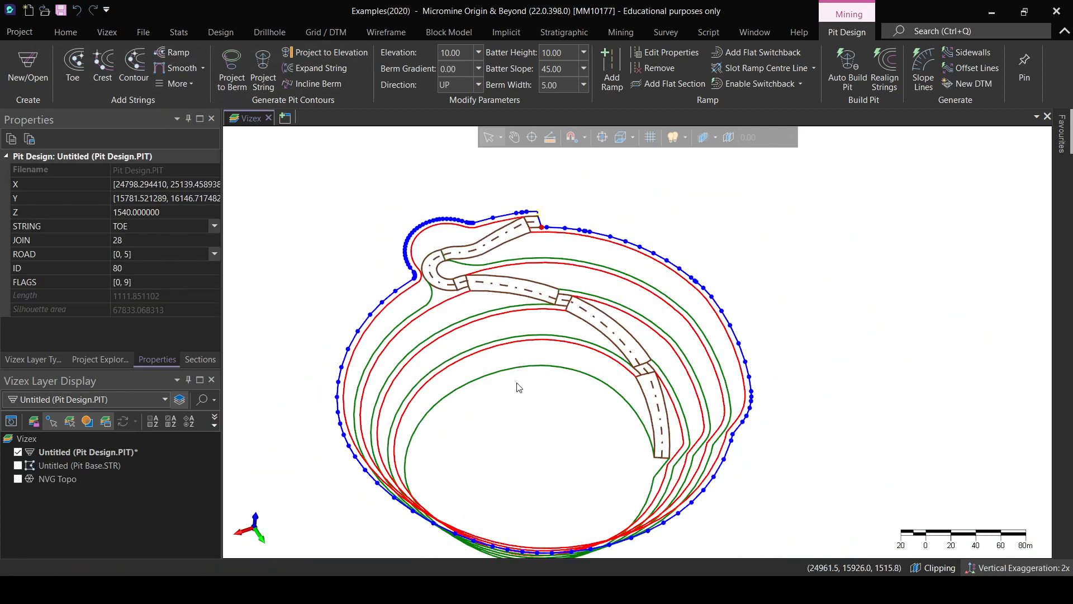
pyautogui.moveTo(590, 437); pyautogui.dragTo(428, 373, button='right')
pyautogui.moveTo(539, 339); pyautogui.dragTo(529, 329, button='right')
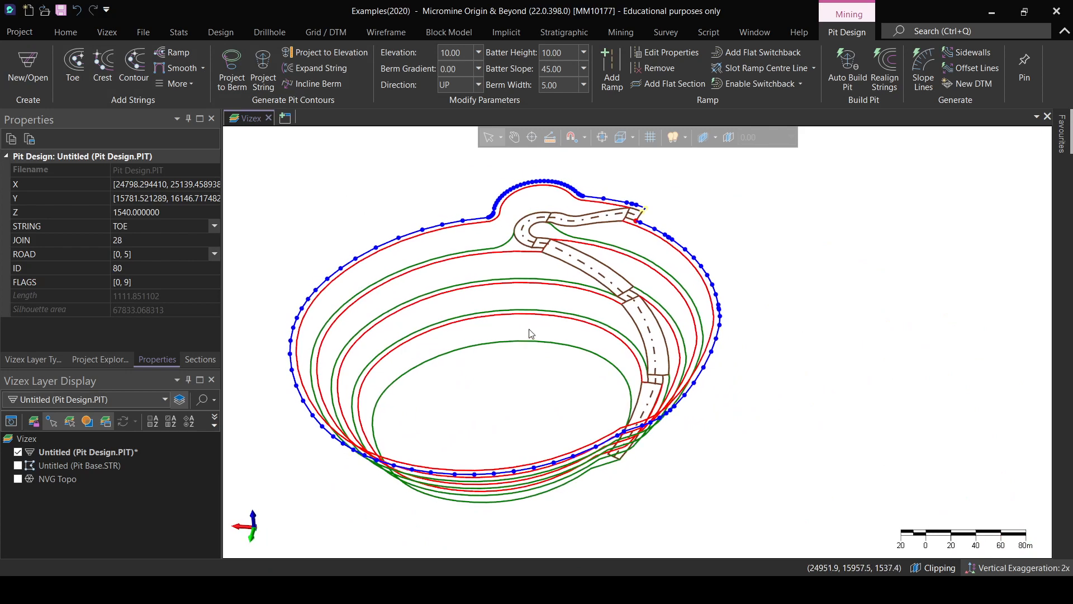
pyautogui.click(235, 74)
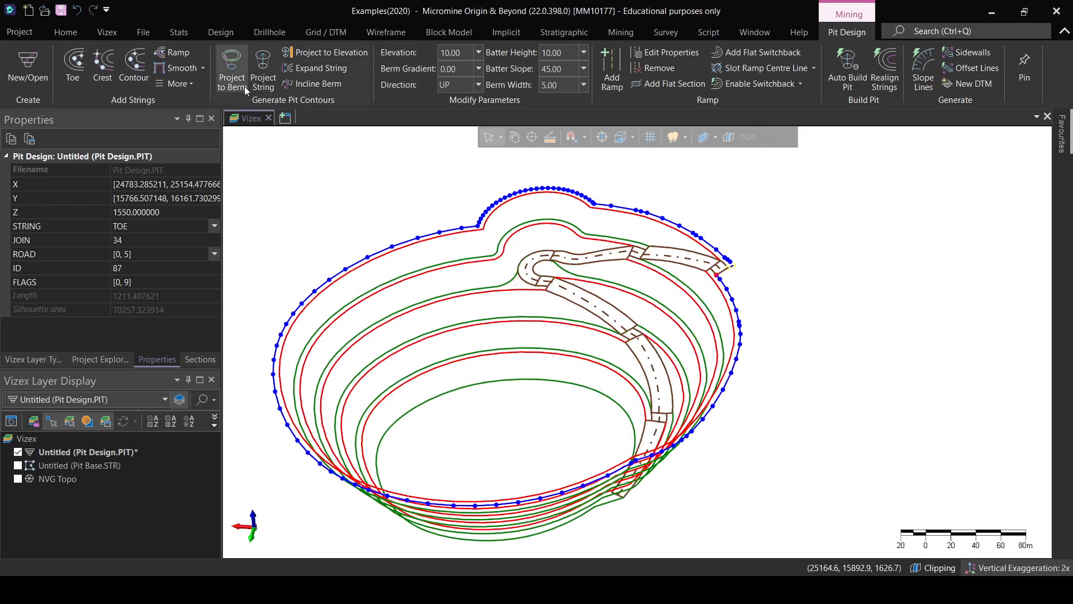
pyautogui.click(232, 76)
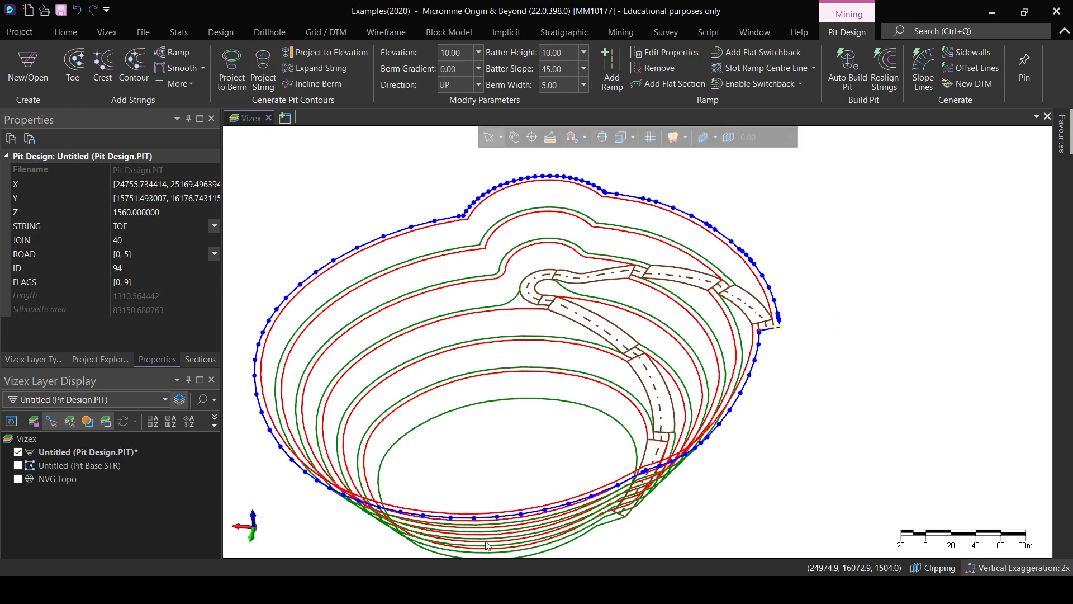
# - Display the NVG Topo layer with the pit design in plan view, and hide the topography again
pyautogui.moveTo(468, 355); pyautogui.dragTo(536, 324, button='middle')
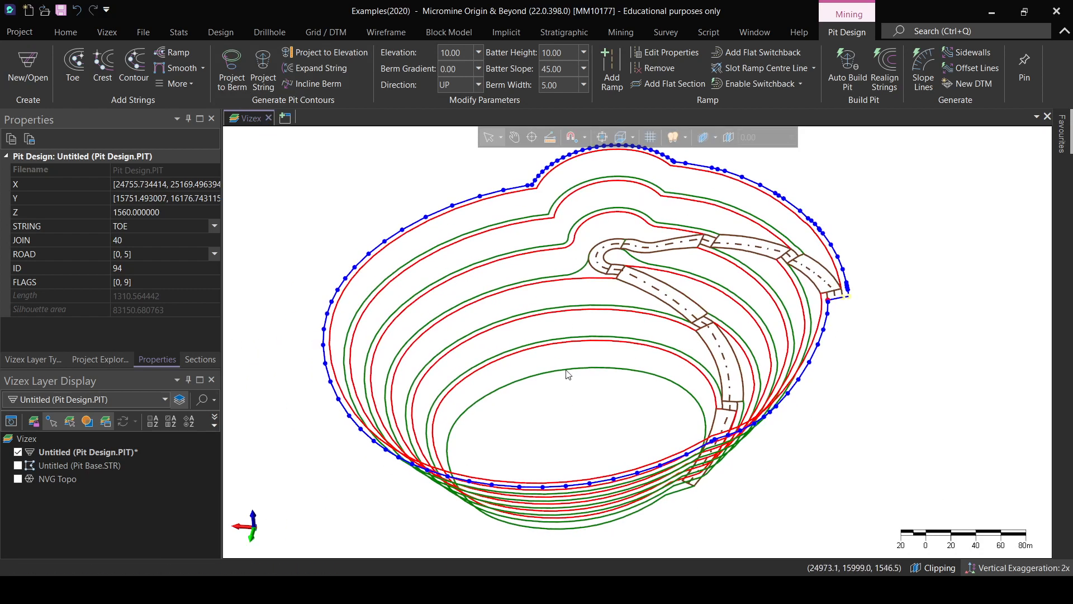
pyautogui.scroll(-2, 478, 369)
pyautogui.moveTo(522, 412); pyautogui.dragTo(393, 428, button='right')
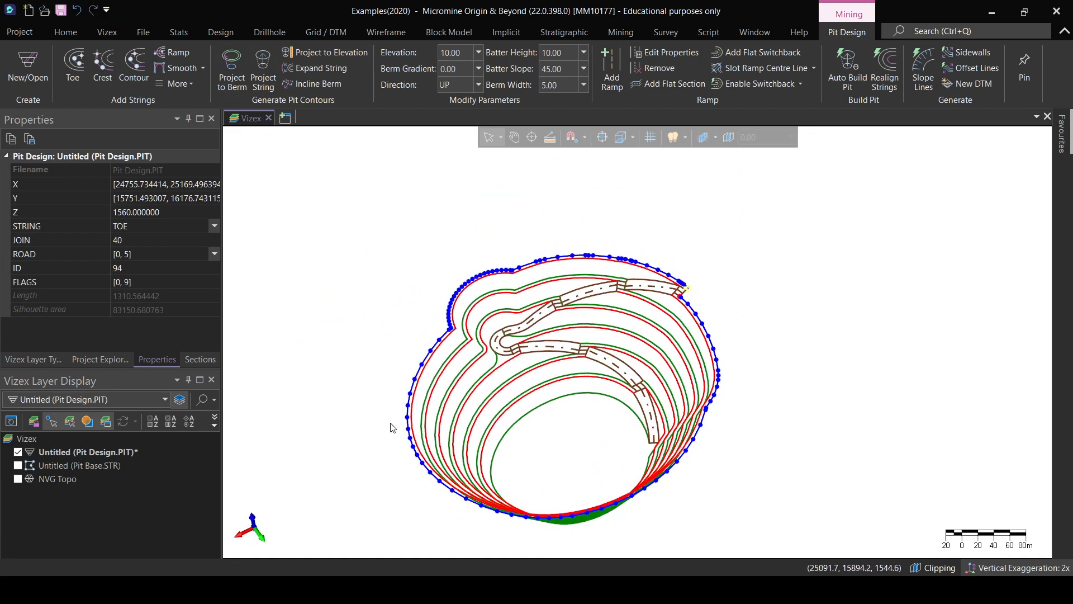
pyautogui.click(18, 479)
pyautogui.moveTo(557, 442); pyautogui.dragTo(652, 358, button='right')
pyautogui.press('p')
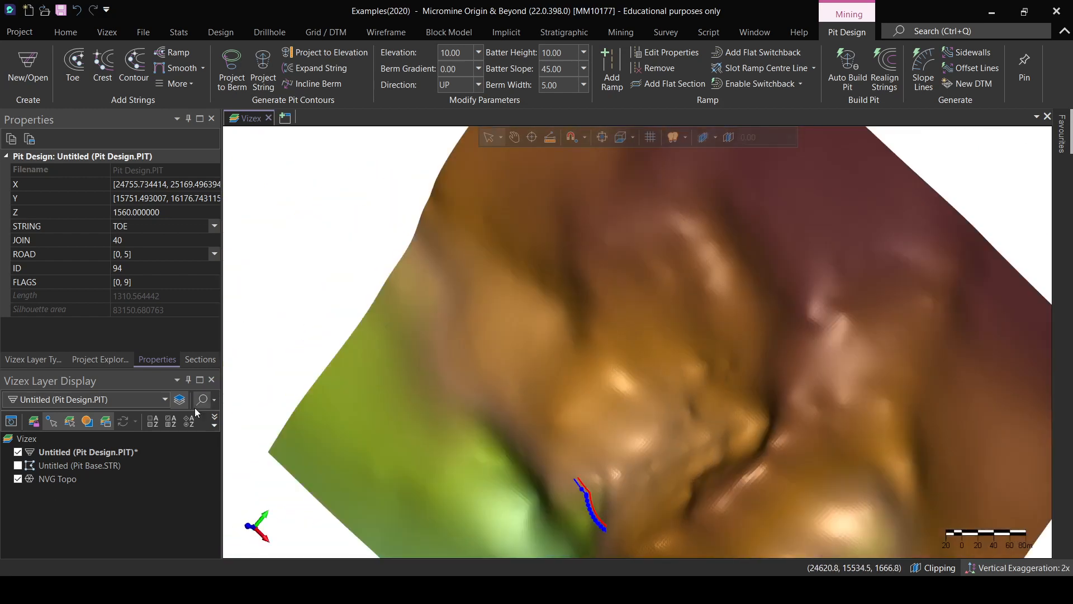
pyautogui.click(18, 451)
pyautogui.click(17, 452)
pyautogui.click(17, 479)
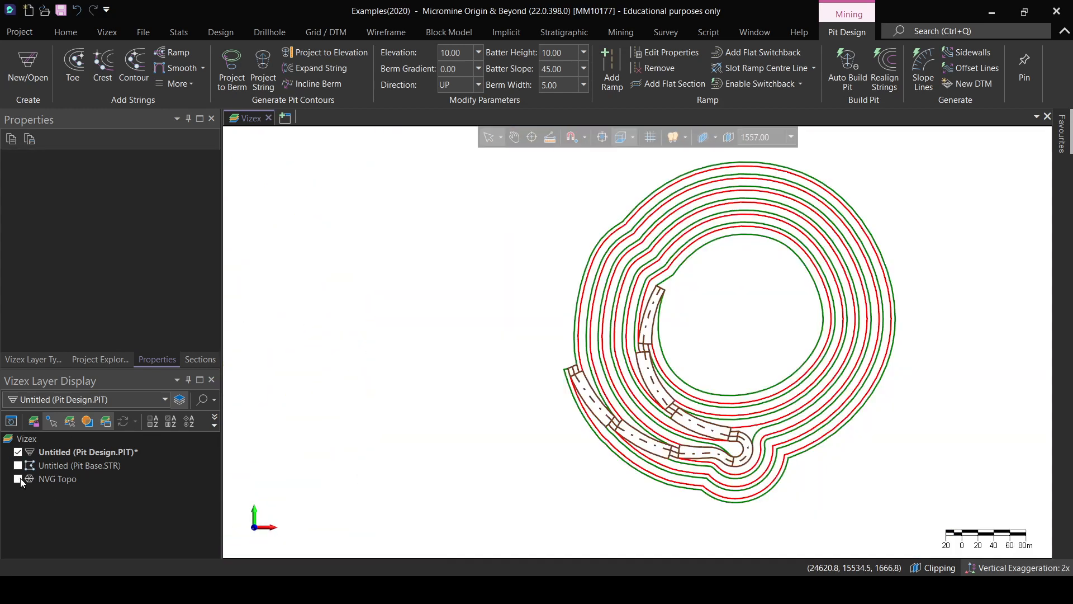
pyautogui.scroll(-2, 581, 425)
pyautogui.press('p')
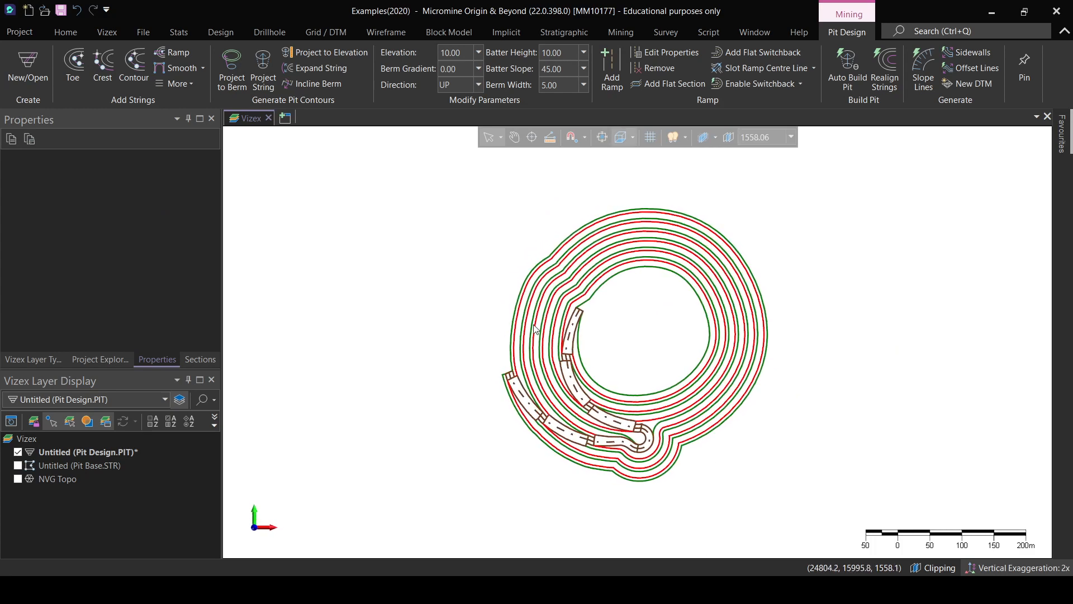
# - Delete the upper ramp segments and the outermost toe and crest strings of the pit
pyautogui.moveTo(534, 329)
pyautogui.moveTo(546, 440)
pyautogui.moveTo(723, 278)
pyautogui.moveTo(670, 313); pyautogui.dragTo(644, 312, button='middle')
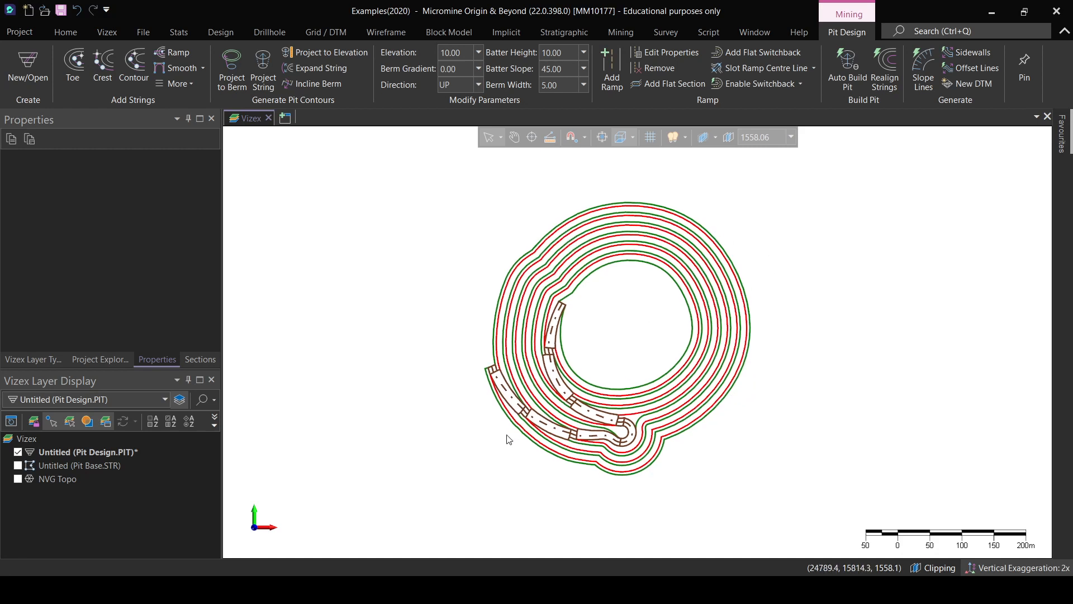
pyautogui.moveTo(471, 445); pyautogui.dragTo(579, 383)
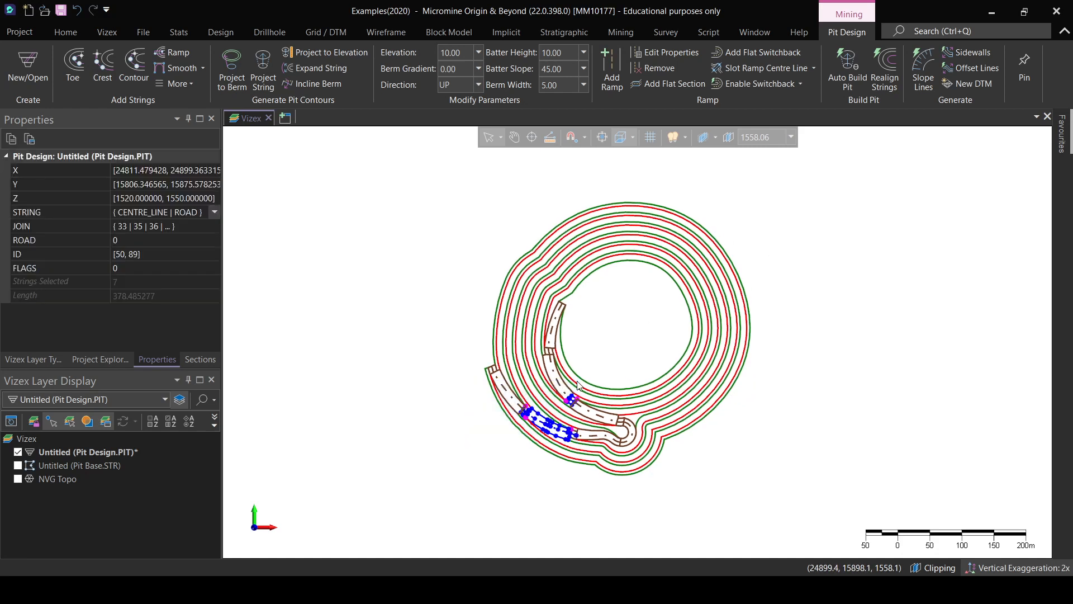
pyautogui.press('Delete')
pyautogui.click(512, 426)
pyautogui.press('Delete')
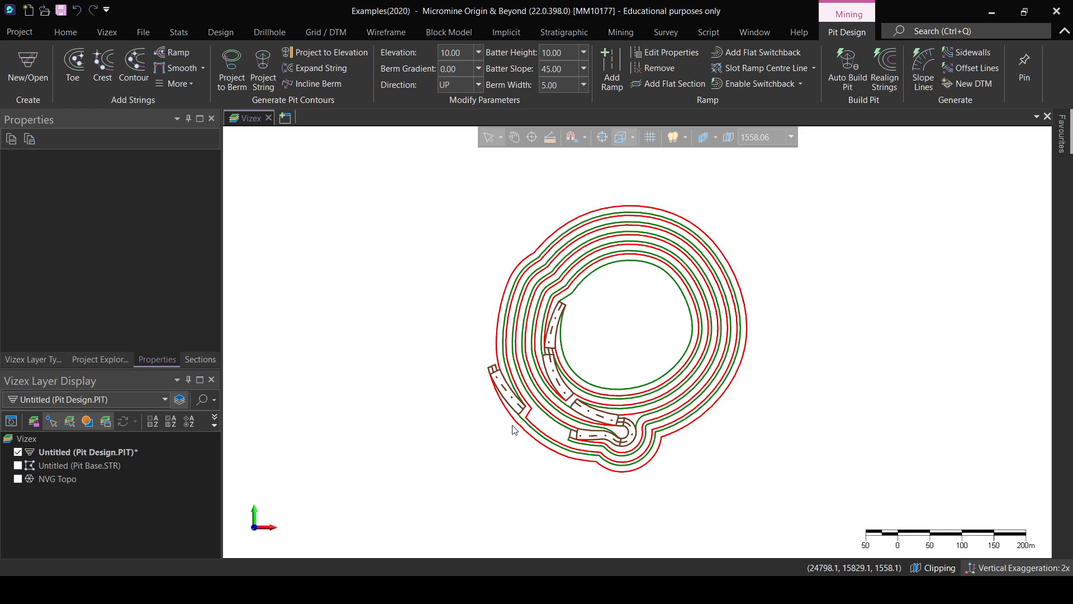
pyautogui.click(521, 412)
pyautogui.press('Delete')
pyautogui.click(513, 409)
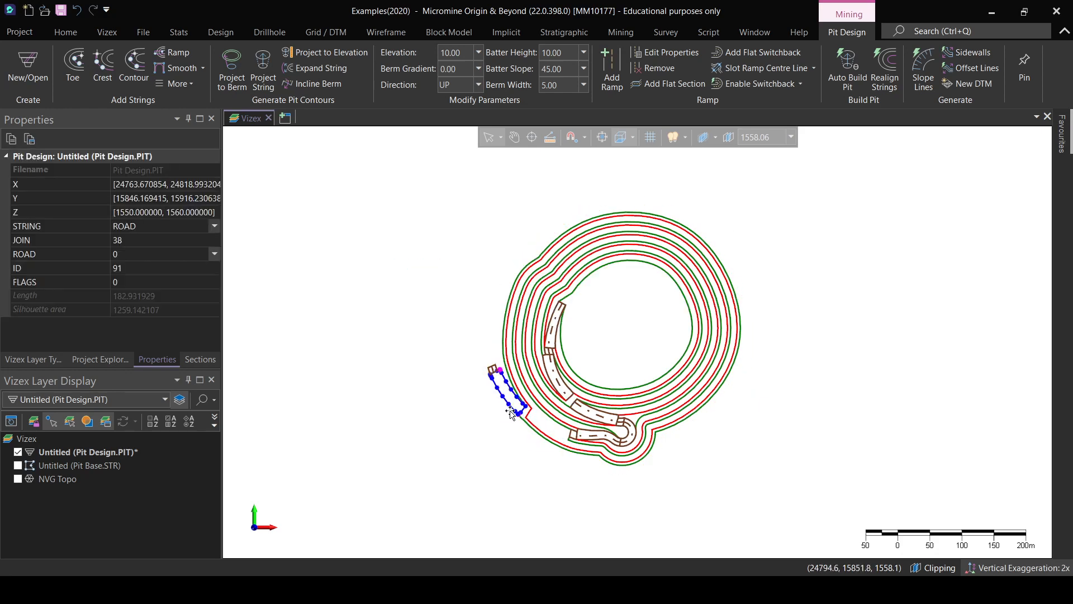
pyautogui.press('Delete')
pyautogui.click(493, 371)
pyautogui.press('Delete')
# - Delete the next outer toe and crest strings around the lower switchback ramp
pyautogui.moveTo(522, 445); pyautogui.dragTo(570, 416)
pyautogui.click(551, 444)
pyautogui.press('Delete')
pyautogui.click(553, 440)
pyautogui.press('Delete')
pyautogui.click(573, 441)
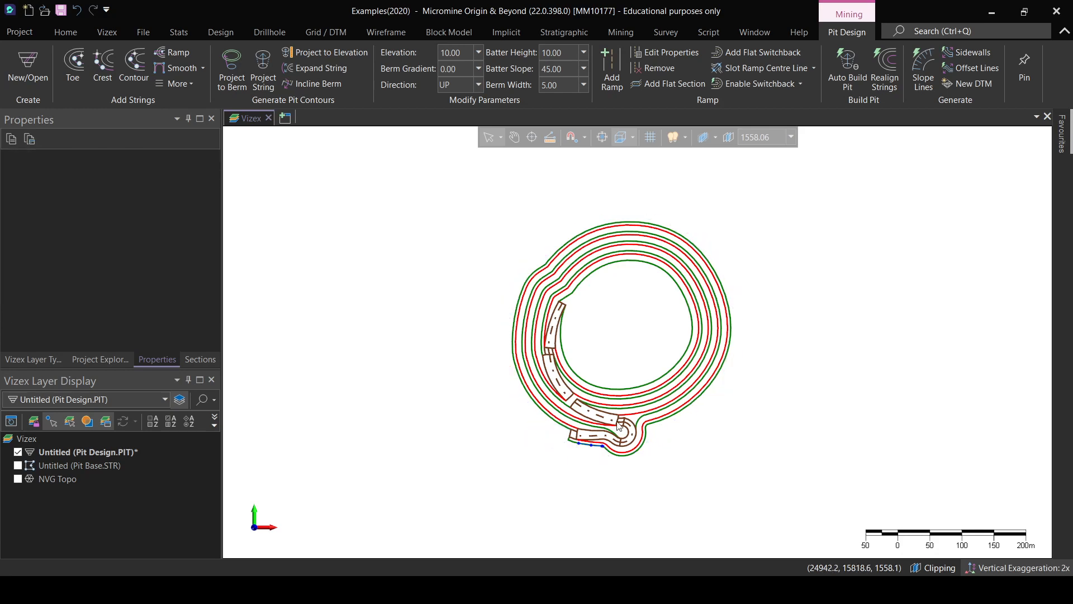
pyautogui.click(638, 474)
pyautogui.moveTo(693, 491); pyautogui.dragTo(648, 395)
pyautogui.click(401, 394)
pyautogui.scroll(1, 579, 302)
pyautogui.scroll(1, 584, 336)
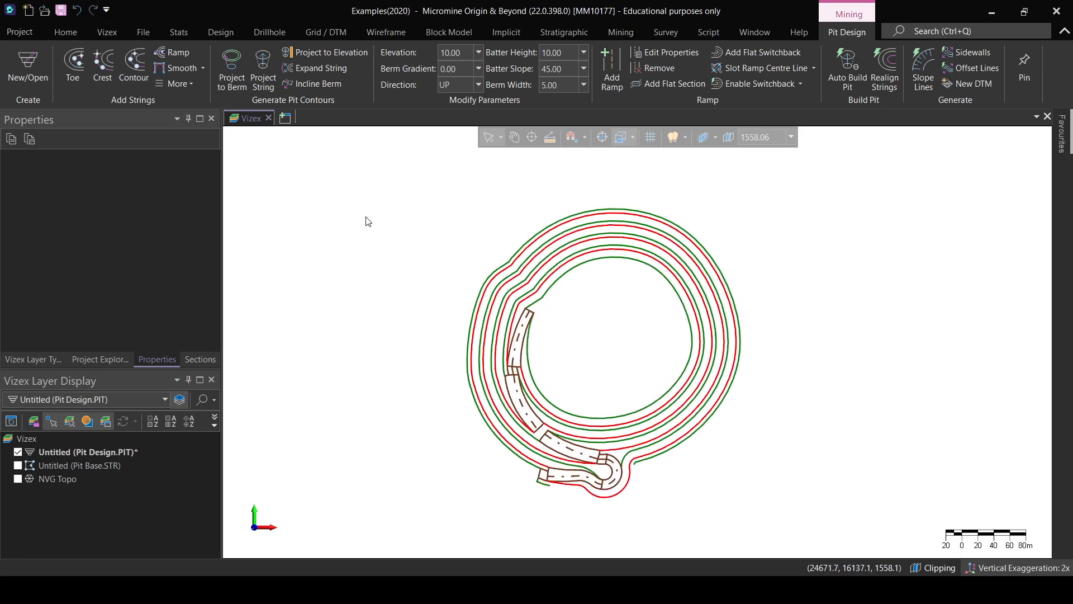
# - Try enclosing-window selections on the pit strings, around the whole pit and around only part of it
pyautogui.moveTo(380, 163); pyautogui.dragTo(343, 173)
pyautogui.moveTo(349, 161); pyautogui.dragTo(518, 277)
pyautogui.moveTo(364, 160); pyautogui.dragTo(426, 229)
pyautogui.moveTo(348, 155); pyautogui.dragTo(816, 520)
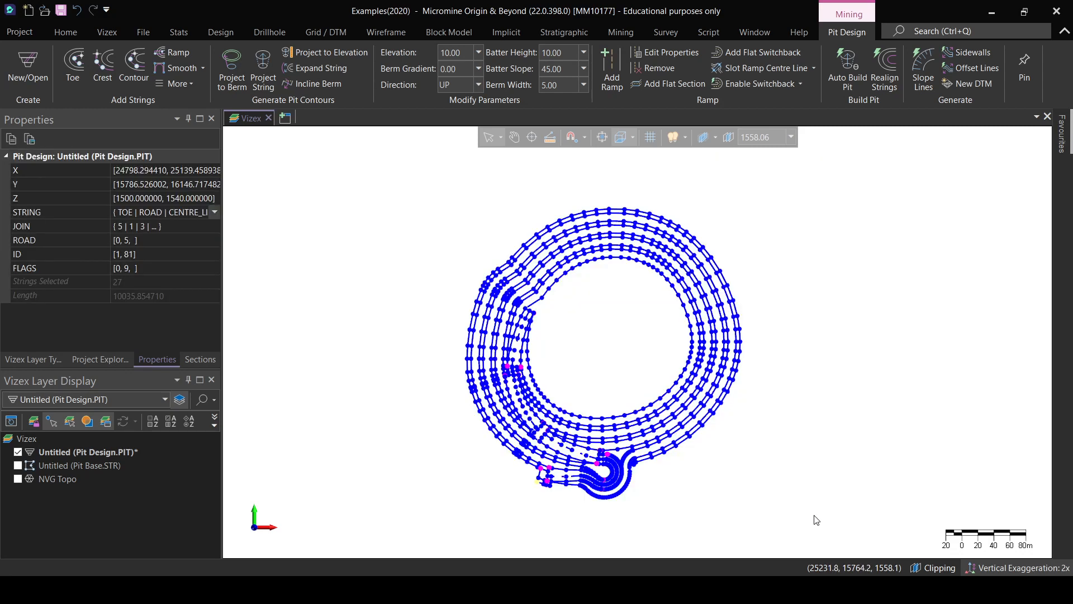
pyautogui.click(417, 252)
pyautogui.moveTo(403, 179); pyautogui.dragTo(533, 313)
pyautogui.moveTo(419, 196); pyautogui.dragTo(529, 322)
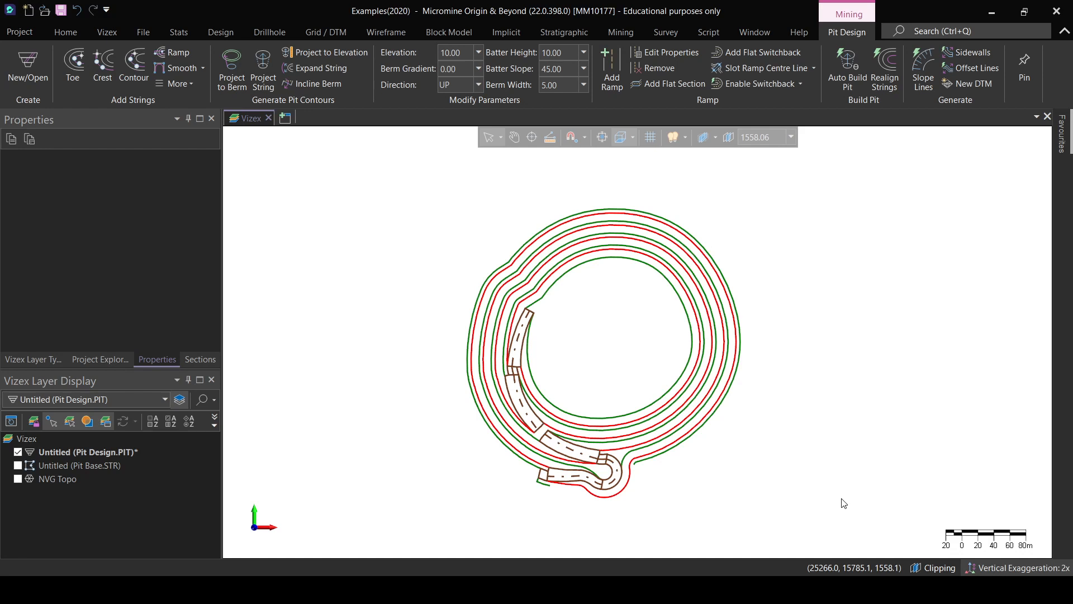
# - Delete the remaining outer benches and ramp sections using crossing-window selections, leaving the base toe string and the first ramp outline
pyautogui.moveTo(841, 498); pyautogui.dragTo(707, 412)
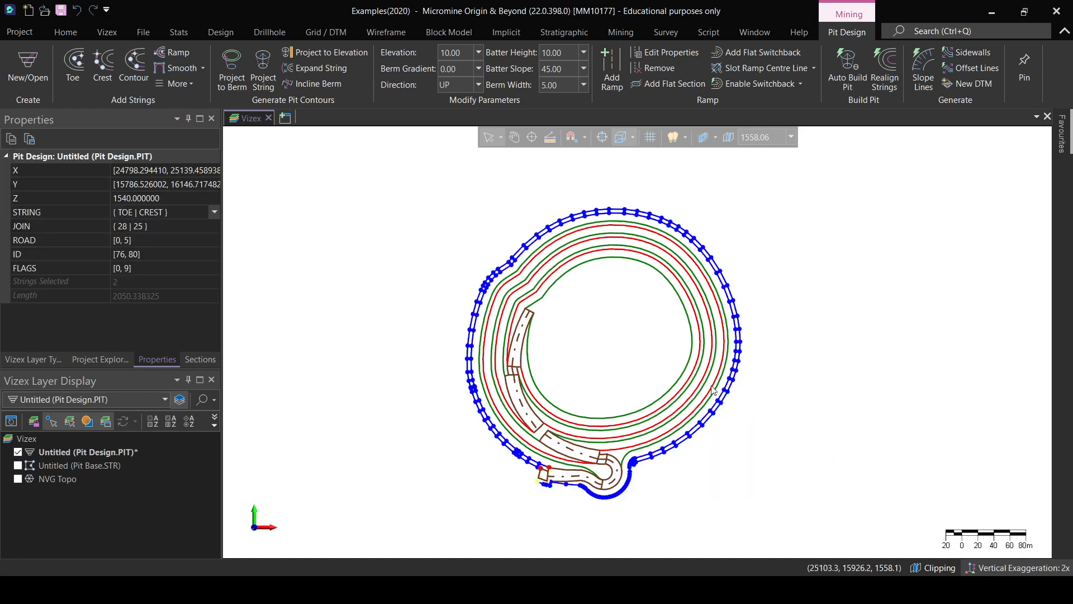
pyautogui.press('Delete')
pyautogui.scroll(3, 609, 508)
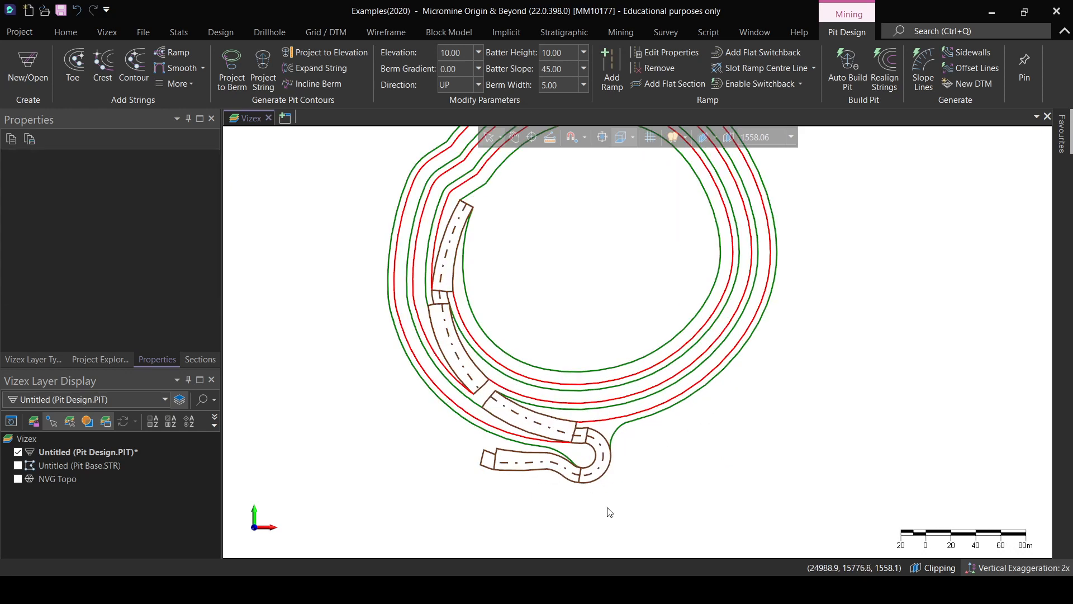
pyautogui.moveTo(628, 506); pyautogui.dragTo(446, 426)
pyautogui.press('Delete')
pyautogui.press('Delete')
pyautogui.moveTo(683, 444); pyautogui.dragTo(550, 404)
pyautogui.press('Delete')
pyautogui.moveTo(577, 450); pyautogui.dragTo(465, 376)
pyautogui.press('Delete')
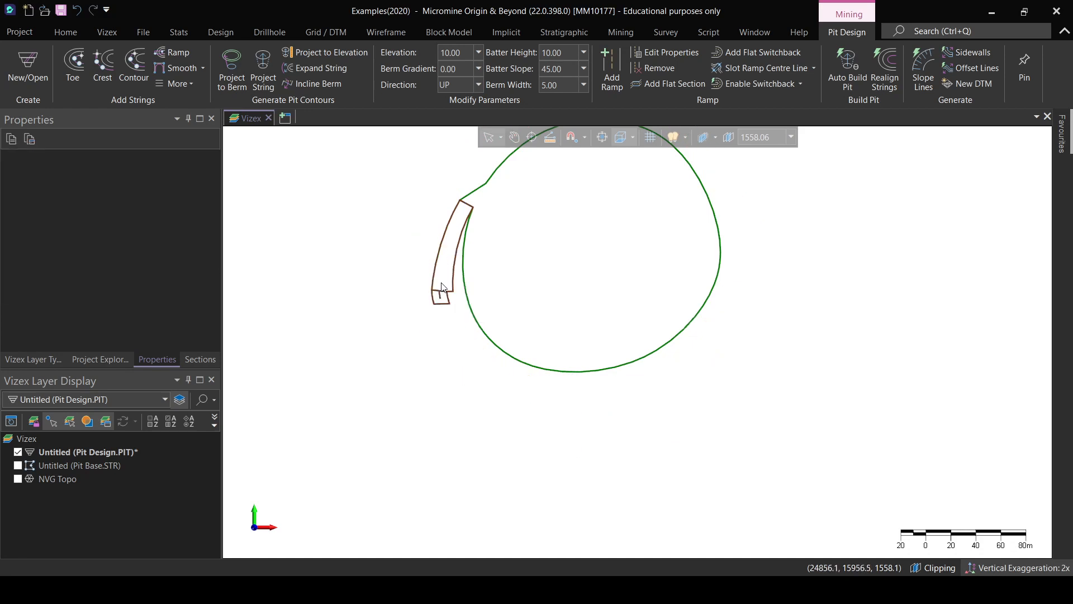
pyautogui.click(436, 300)
pyautogui.click(439, 291)
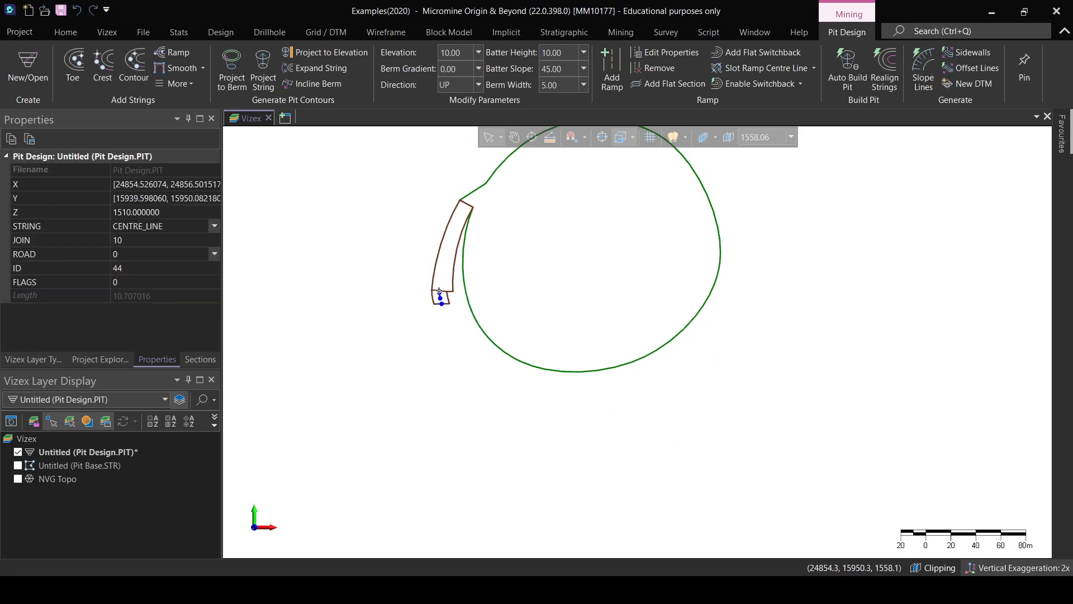
# - Undo the deletions of the benches and ramp sections
pyautogui.hotkey('ctrl', 'z')
pyautogui.hotkey('ctrl', 'z')
pyautogui.hotkey('ctrl', 'z')
pyautogui.hotkey('ctrl', 'z')
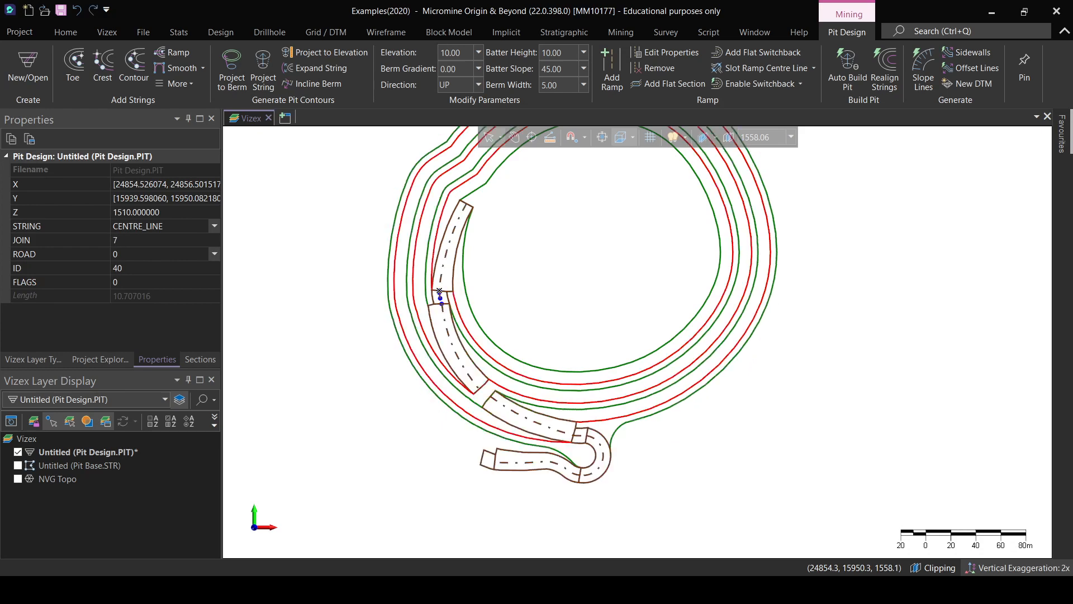
pyautogui.moveTo(344, 284); pyautogui.dragTo(529, 334, button='middle')
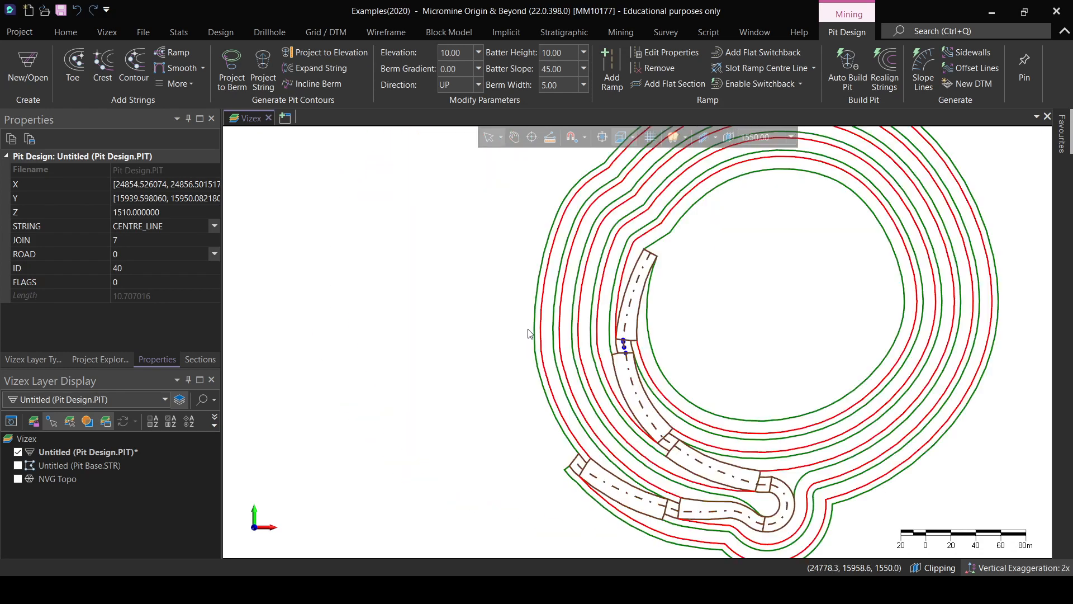
# - Undo the bench projections and ramp sections back to the base toe string, and check that string's properties
pyautogui.hotkey('ctrl', 'z')
pyautogui.hotkey('ctrl', 'z')
pyautogui.hotkey('ctrl', 'z')
pyautogui.hotkey('ctrl', 'z')
pyautogui.hotkey('ctrl', 'z')
pyautogui.hotkey('ctrl', 'z')
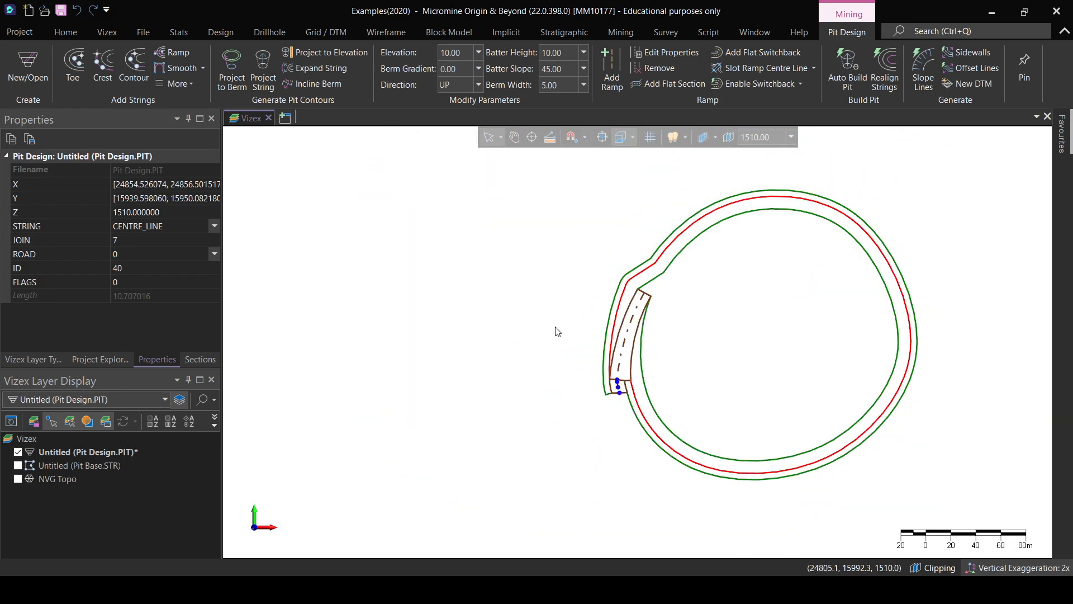
pyautogui.hotkey('ctrl', 'z')
pyautogui.hotkey('ctrl', 'z')
pyautogui.hotkey('ctrl', 'z')
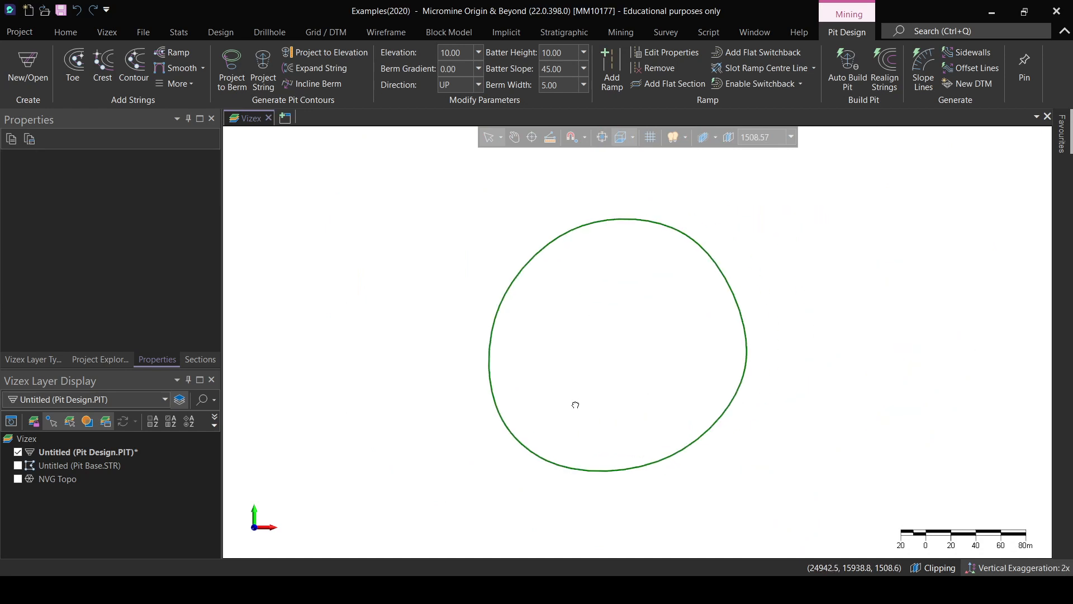
pyautogui.click(512, 441)
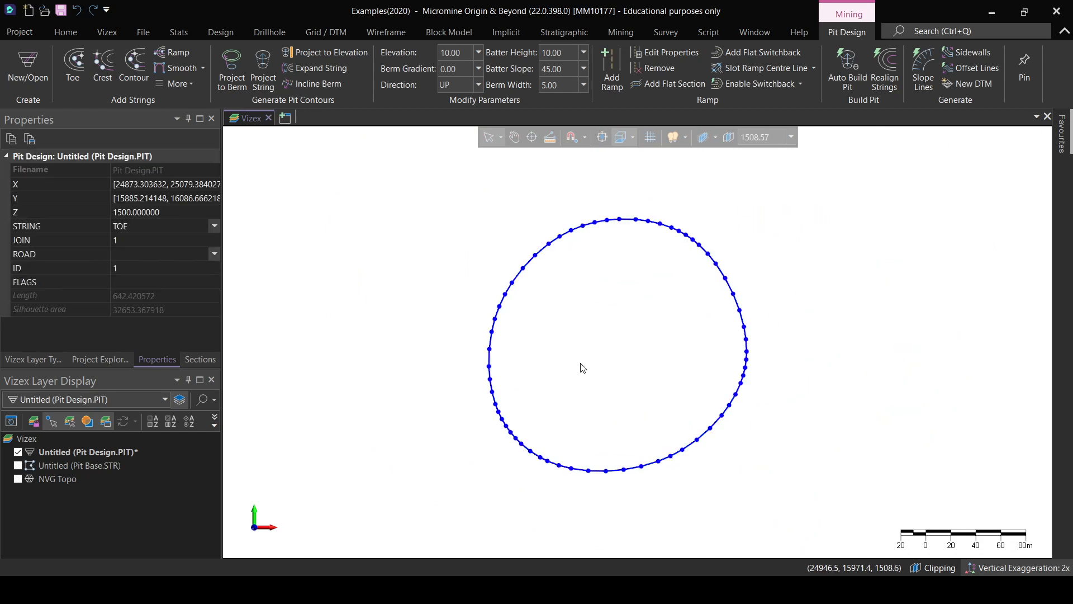
pyautogui.press('Escape')
# - Isolate the Pit Base.STR layer, delete its base string, and show the Pit Design.PIT layer again
pyautogui.moveTo(669, 374); pyautogui.dragTo(642, 376, button='middle')
pyautogui.scroll(-2, 636, 374)
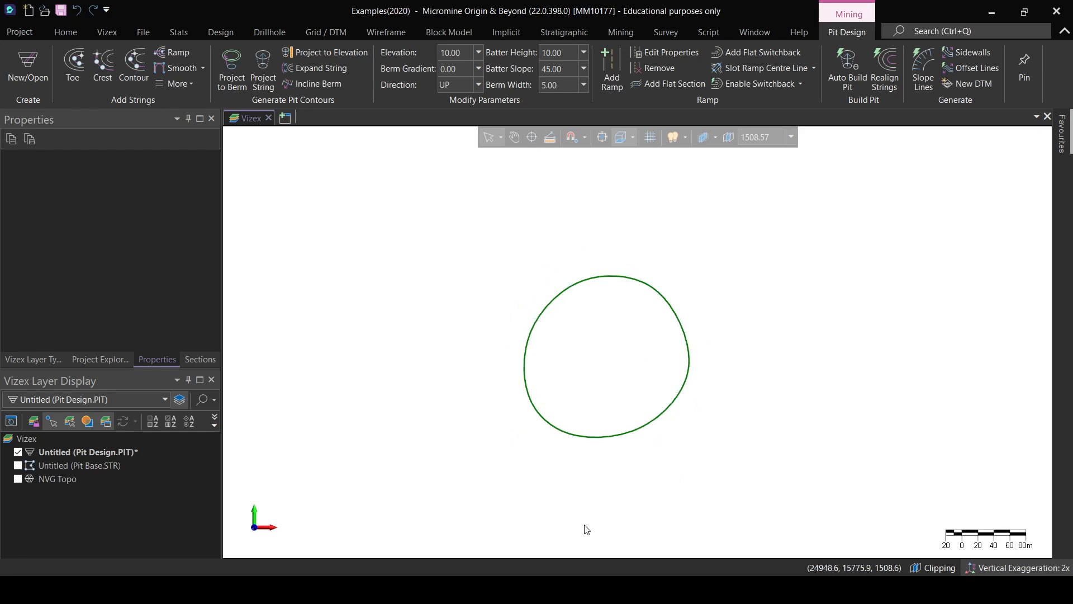
pyautogui.moveTo(720, 380); pyautogui.dragTo(699, 383, button='middle')
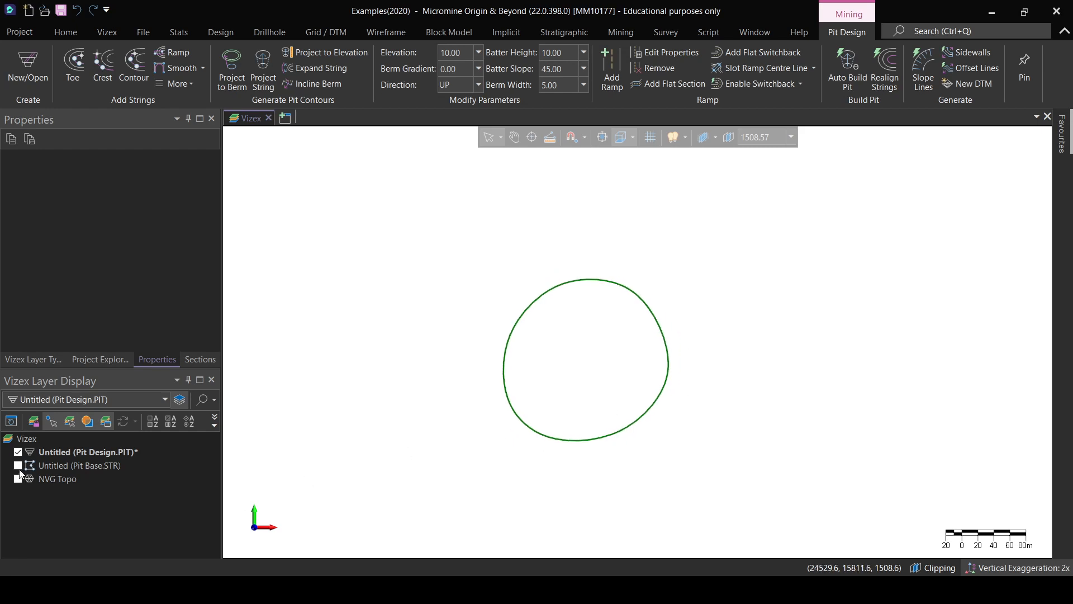
pyautogui.click(75, 467)
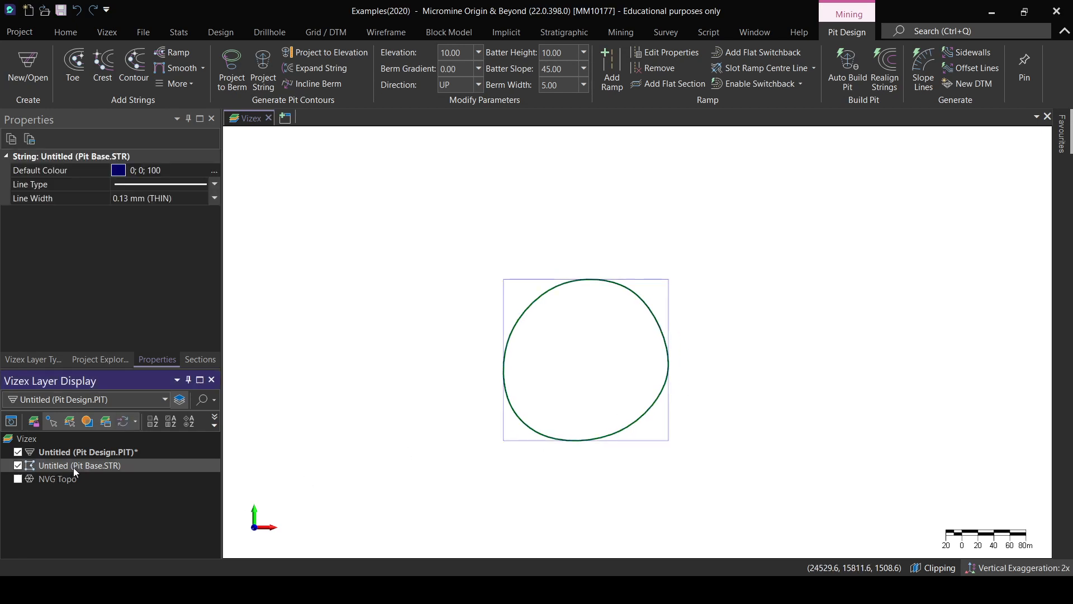
pyautogui.click(18, 452)
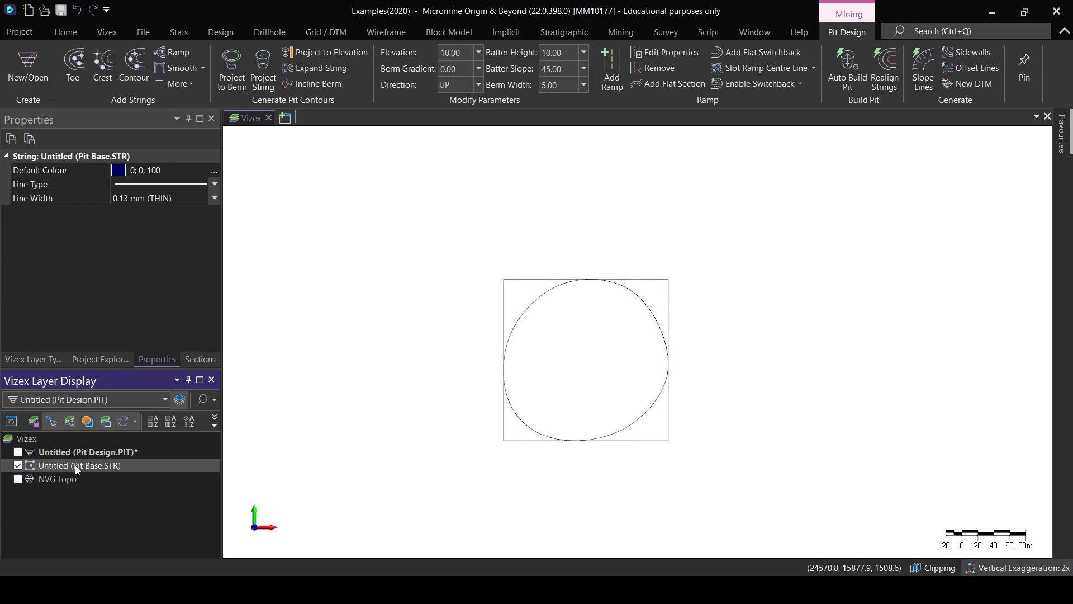
pyautogui.click(528, 426)
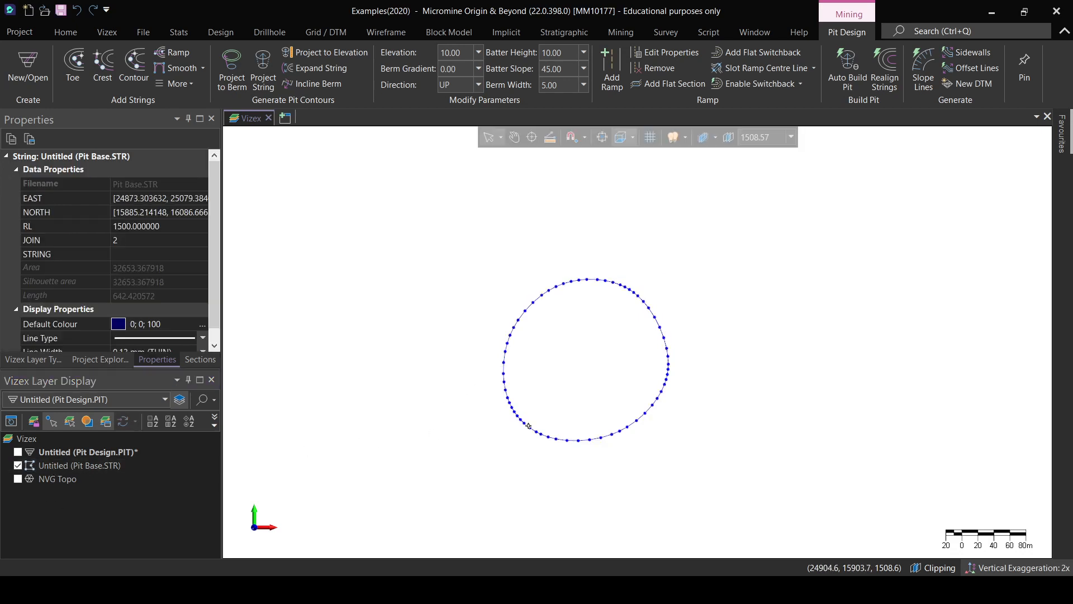
pyautogui.press('Delete')
pyautogui.click(18, 451)
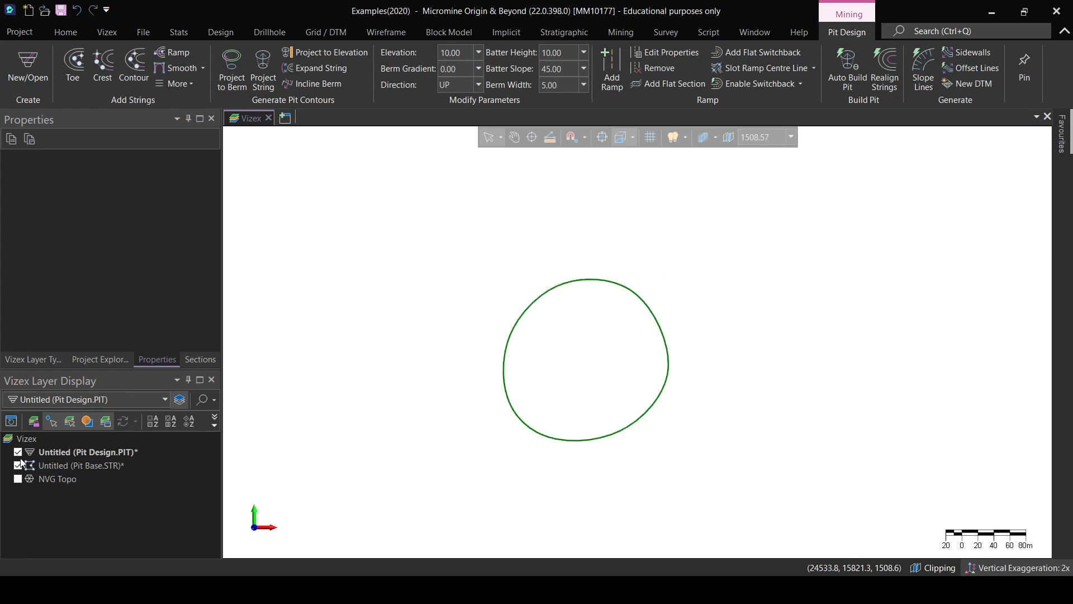
# - Make the Pit Base.STR layer the active layer
pyautogui.click(79, 466)
pyautogui.rightClick(78, 467)
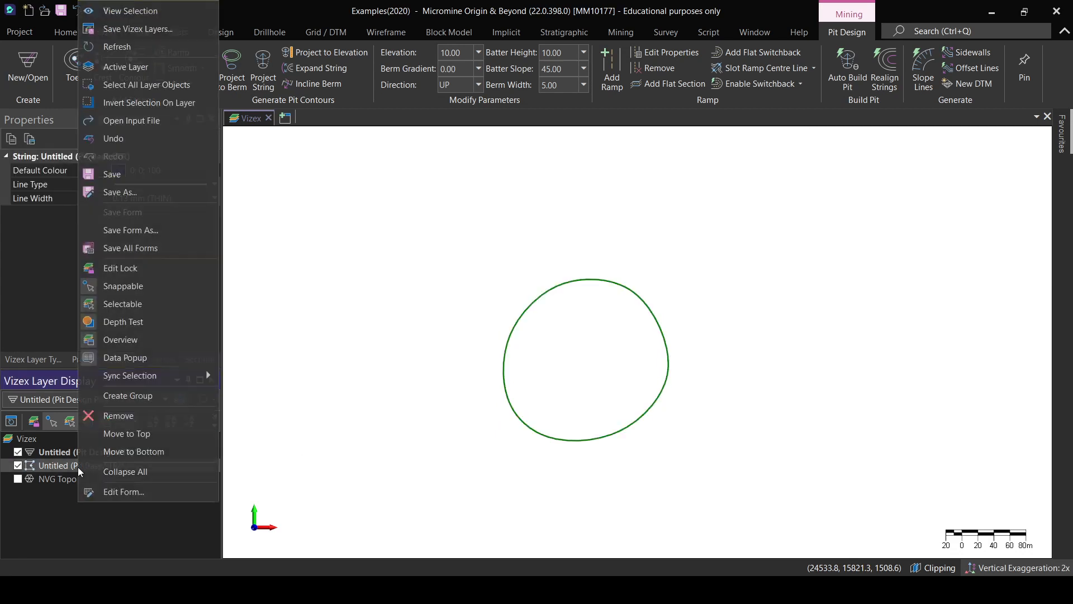
pyautogui.click(132, 67)
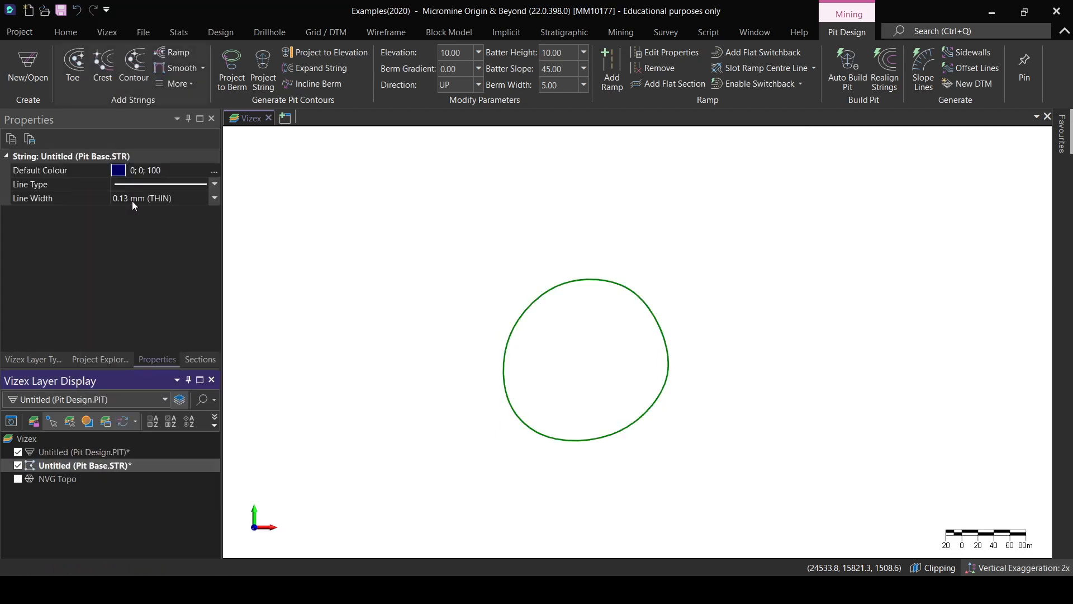
# - Draw a closed ten-point polygon crossing the pit toe string and extending east of it, with a perimeter of about 2525 m
pyautogui.click(220, 32)
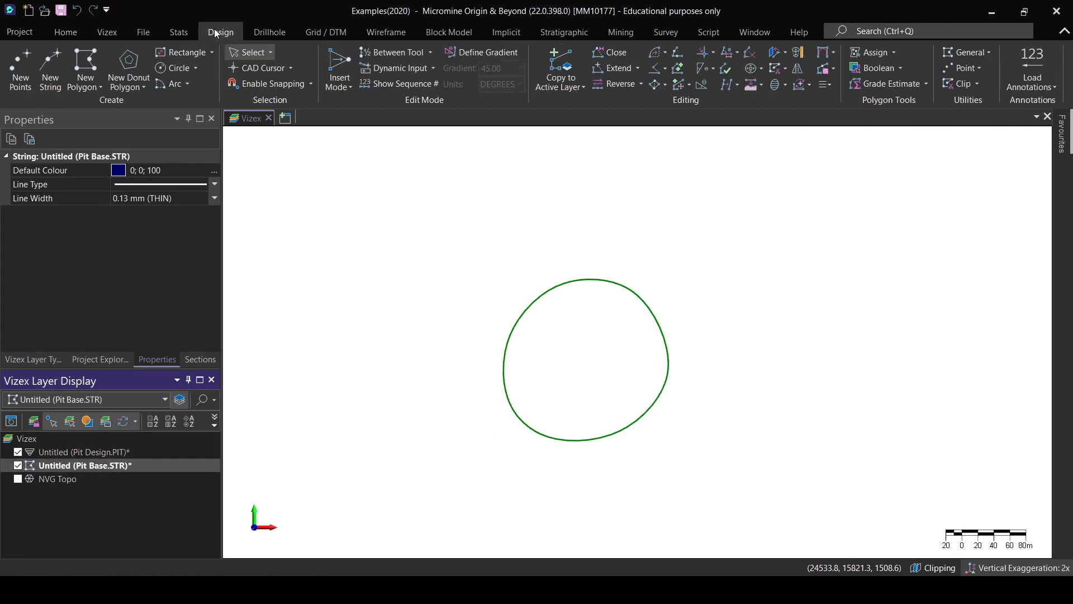
pyautogui.click(86, 60)
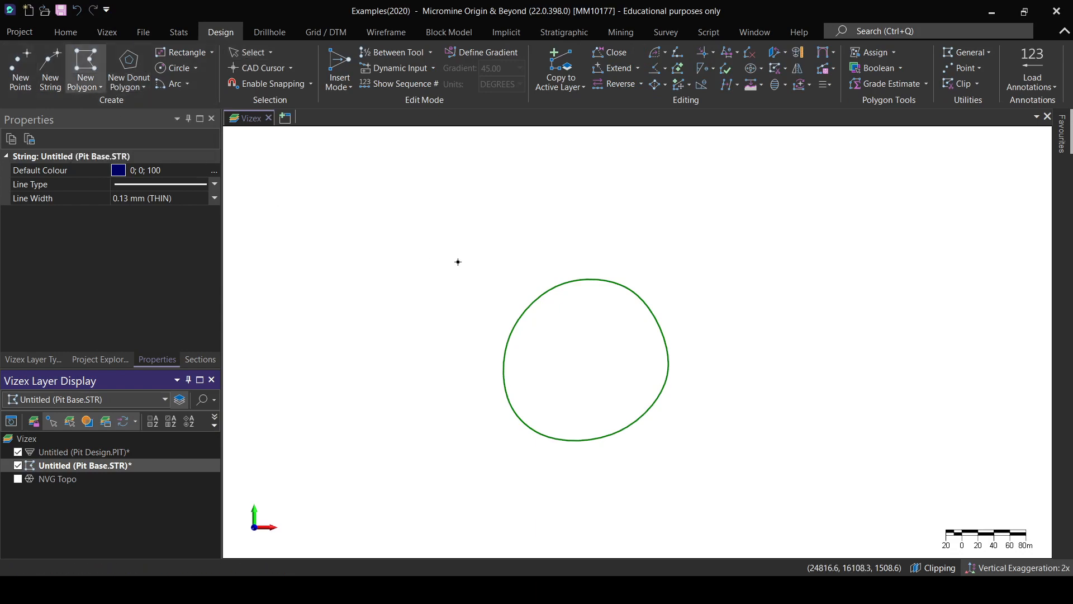
pyautogui.click(592, 210)
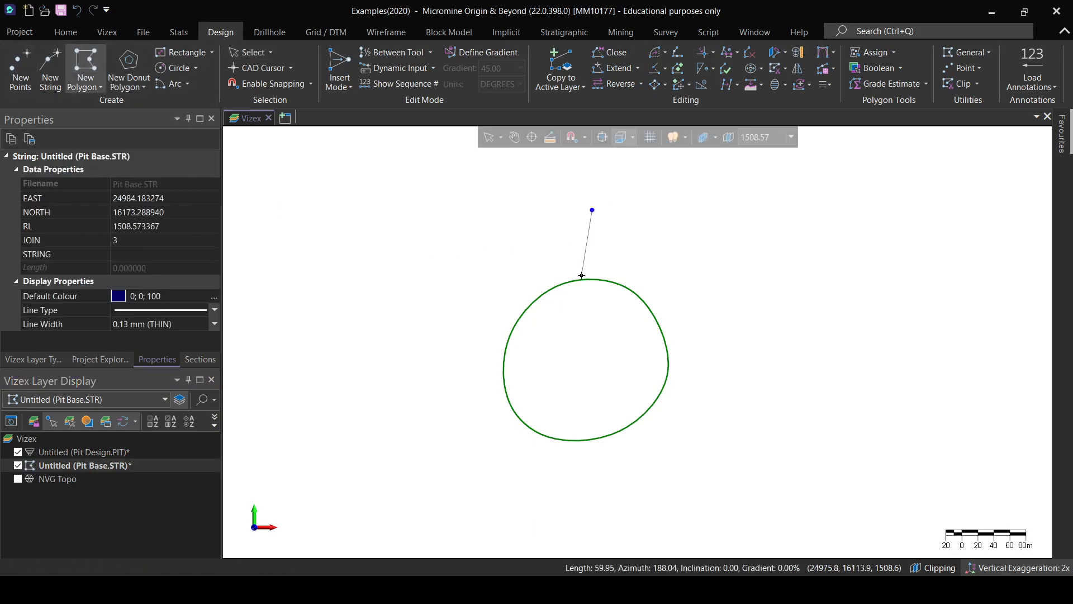
pyautogui.click(586, 381)
pyautogui.click(638, 490)
pyautogui.scroll(-1, 698, 517)
pyautogui.scroll(-1, 698, 517)
pyautogui.moveTo(669, 484); pyautogui.dragTo(510, 218, button='middle')
pyautogui.click(541, 341)
pyautogui.click(604, 418)
pyautogui.click(737, 395)
pyautogui.click(773, 342)
pyautogui.moveTo(767, 270); pyautogui.dragTo(770, 490, button='middle')
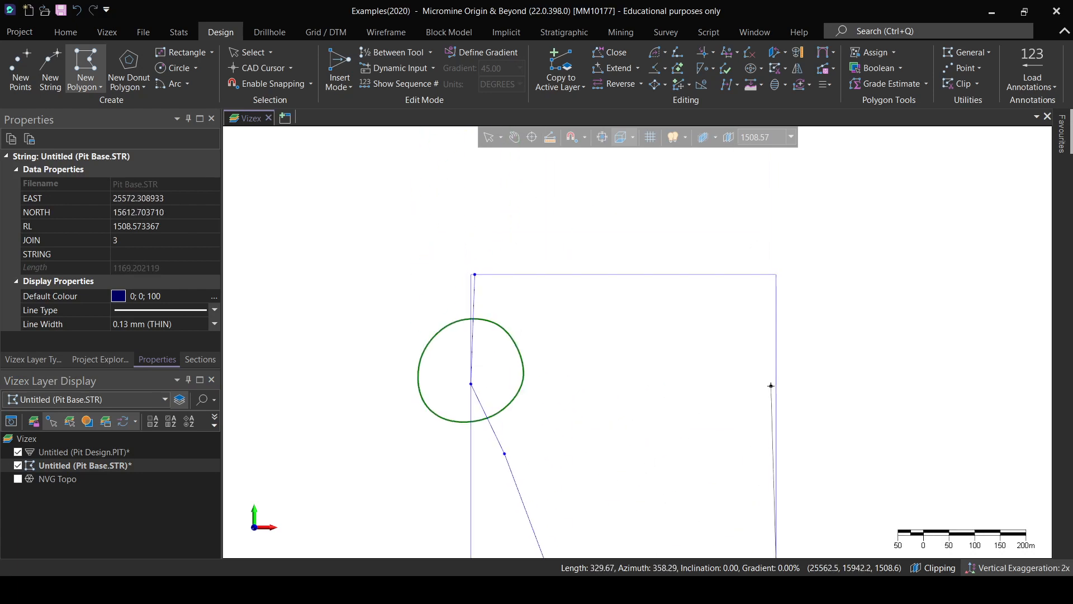
pyautogui.click(712, 208)
pyautogui.click(599, 160)
pyautogui.click(497, 165)
pyautogui.rightClick(476, 230)
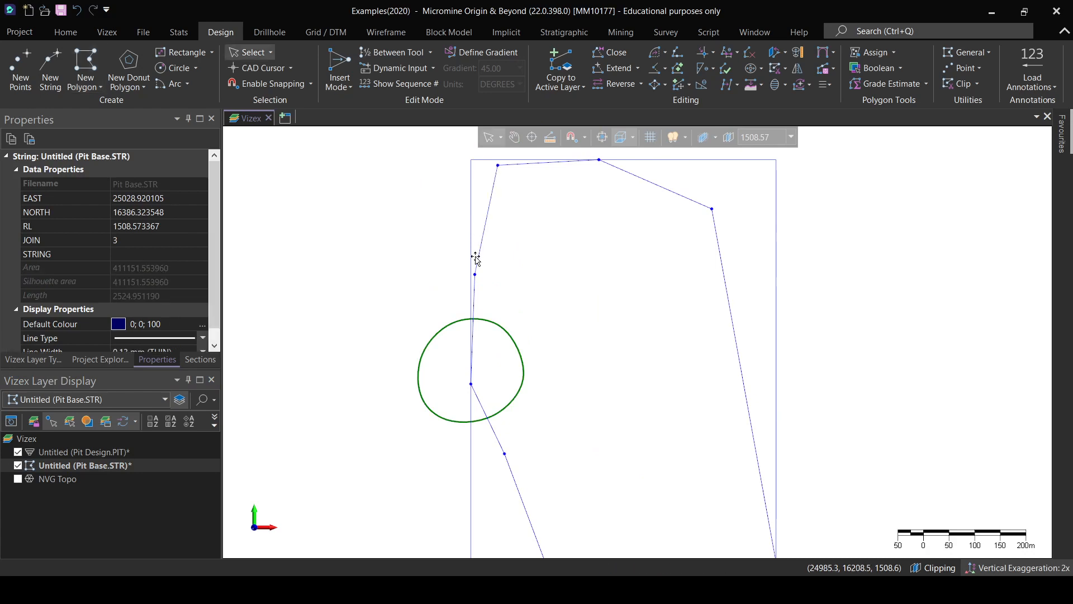
# - Set the RL of the new polygon to 1600
pyautogui.scroll(-1, 558, 383)
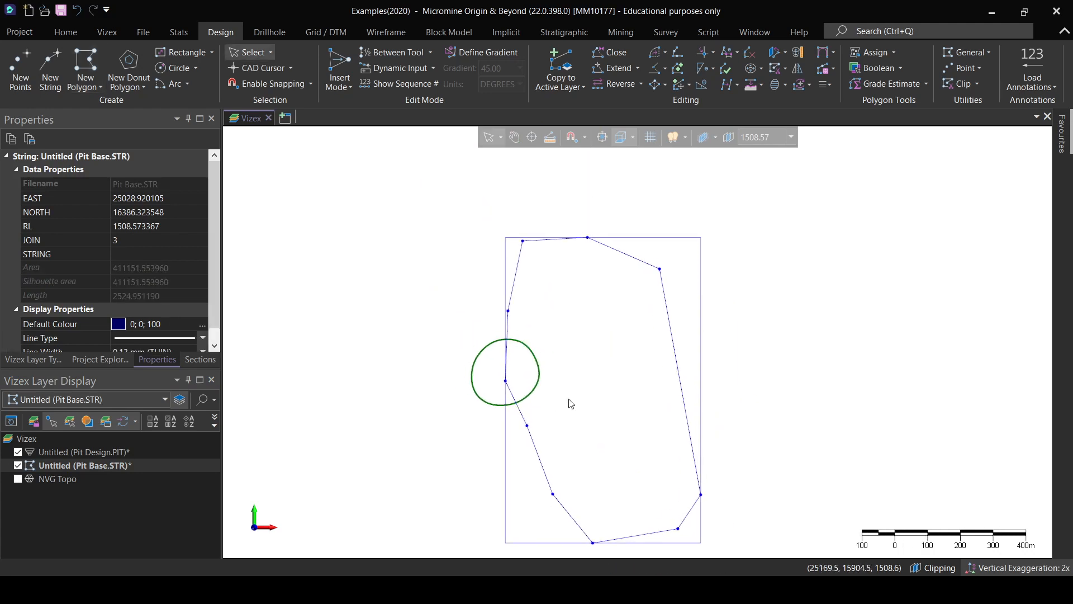
pyautogui.scroll(1, 546, 379)
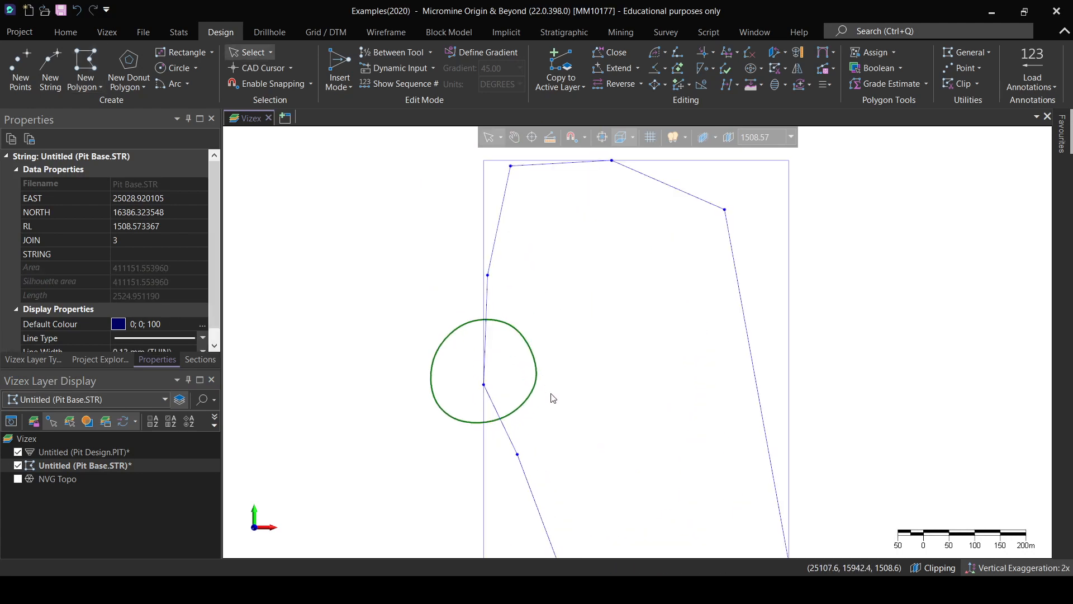
pyautogui.scroll(1, 556, 414)
pyautogui.scroll(-3, 562, 433)
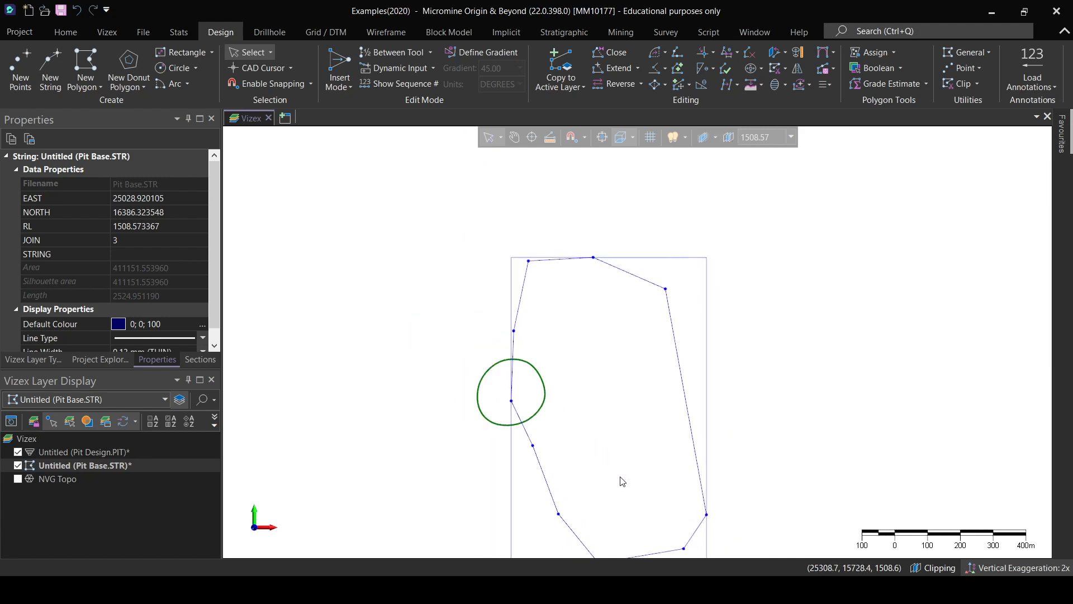
pyautogui.scroll(1, 620, 478)
pyautogui.click(556, 464)
pyautogui.click(534, 486)
pyautogui.moveTo(650, 482); pyautogui.dragTo(592, 444, button='middle')
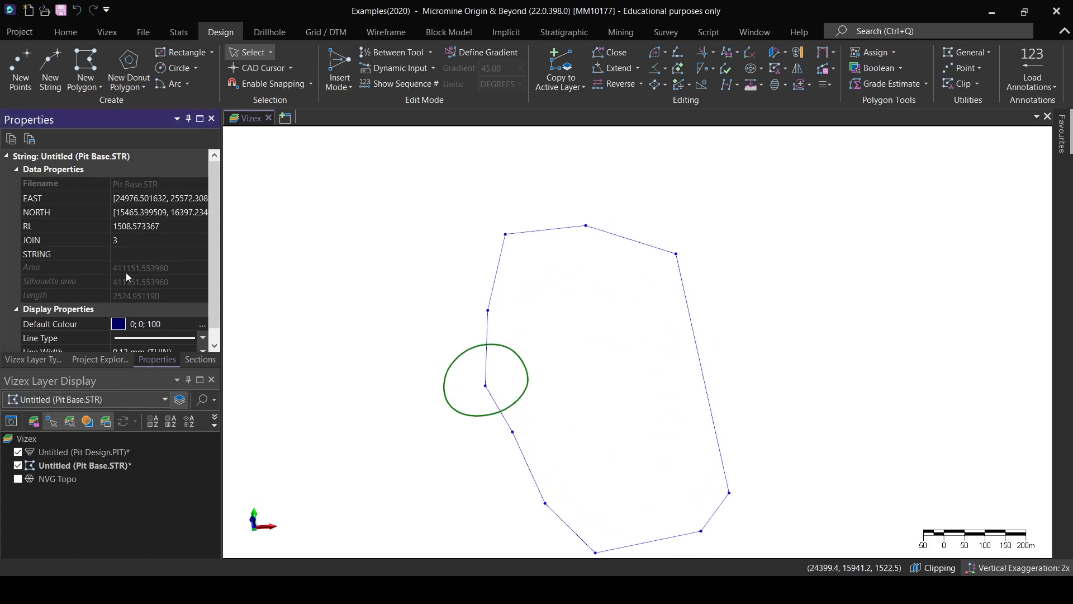
pyautogui.moveTo(184, 227); pyautogui.dragTo(115, 226)
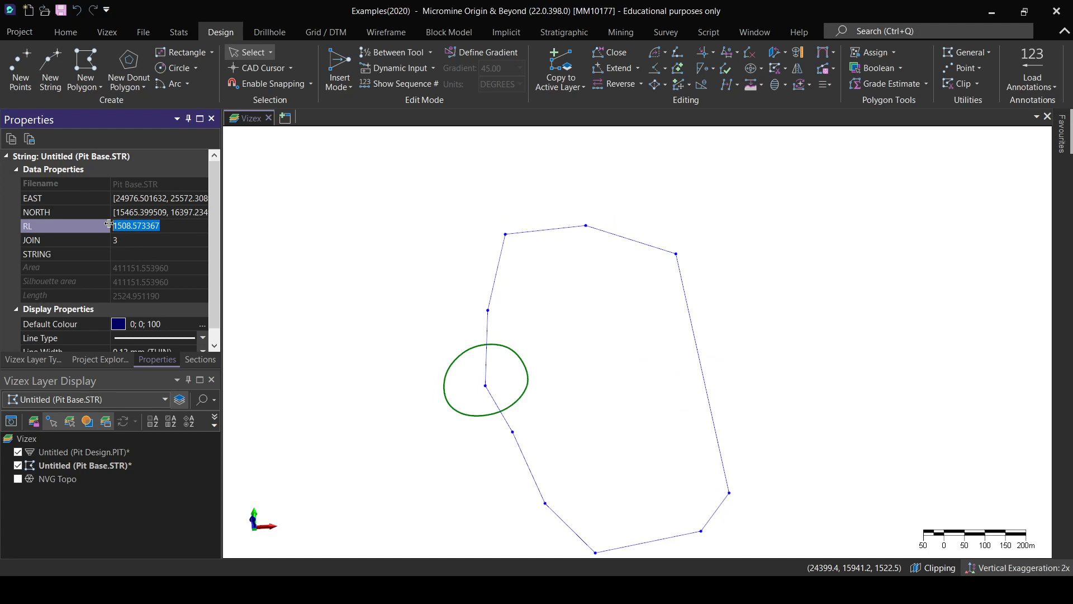
pyautogui.write('1600')
pyautogui.press('Return')
pyautogui.click(480, 467)
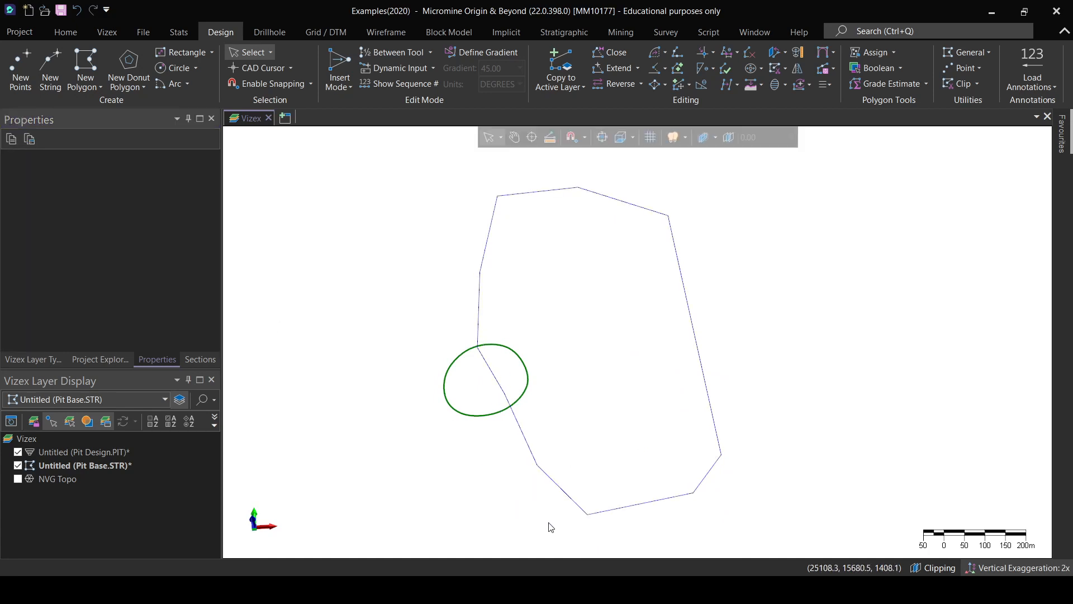
pyautogui.moveTo(549, 526); pyautogui.dragTo(506, 400, button='middle')
pyautogui.click(515, 451)
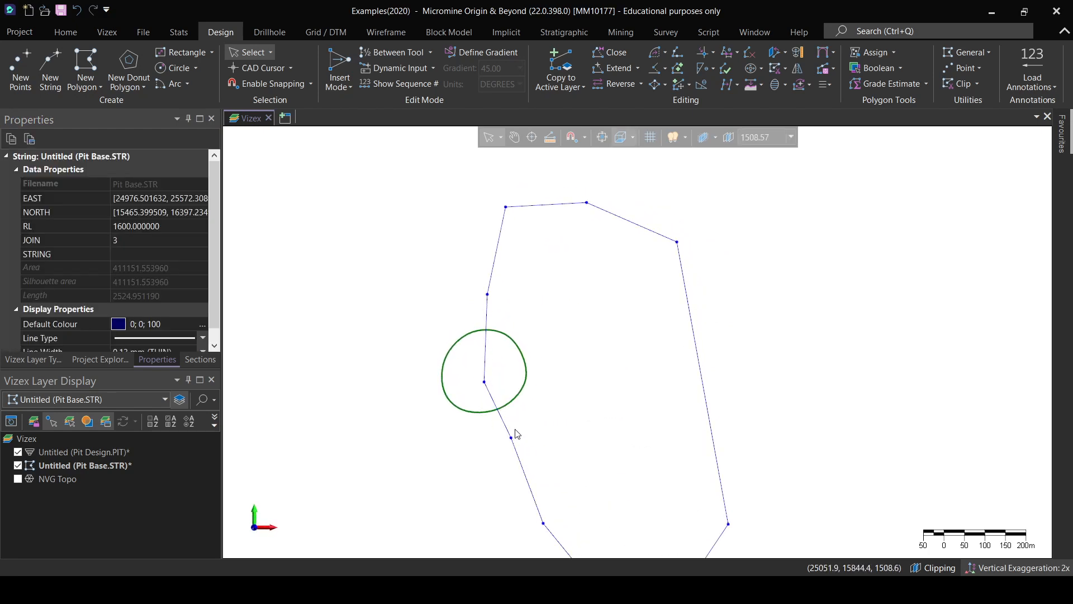
pyautogui.rightClick(529, 484)
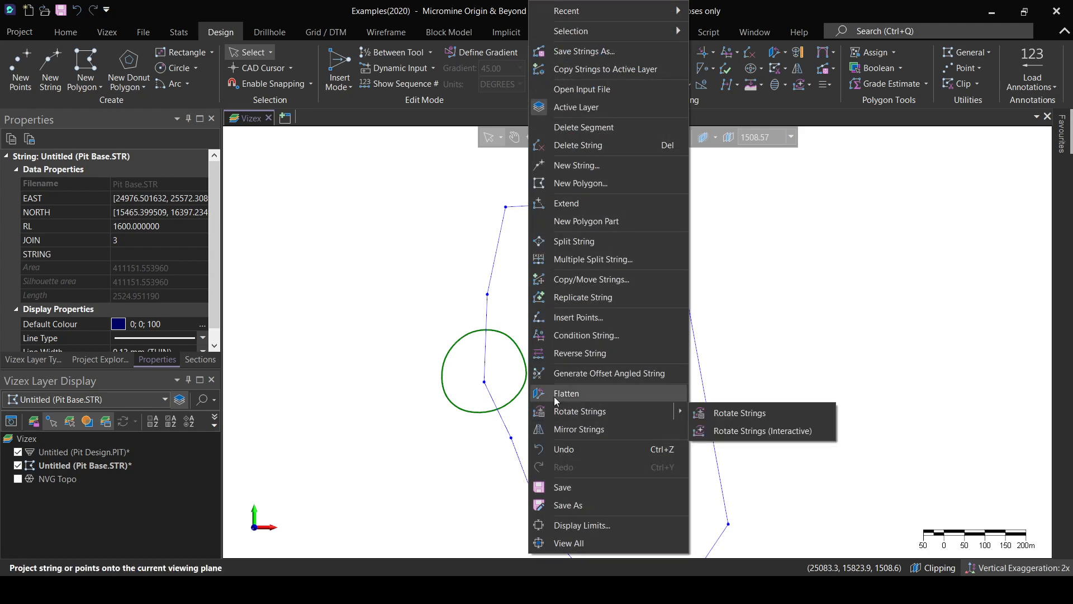
pyautogui.click(582, 279)
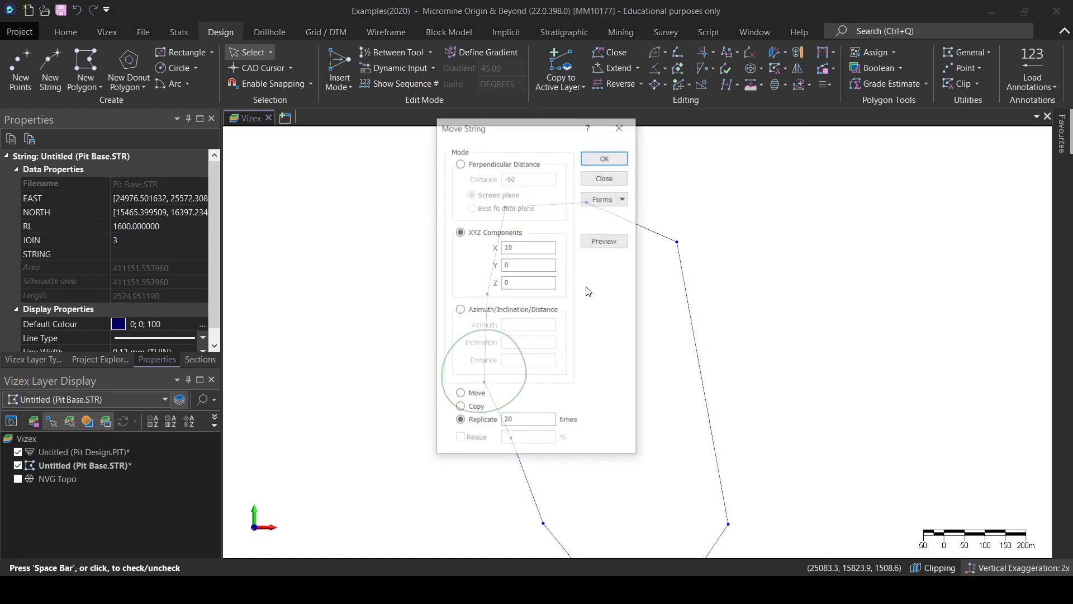
pyautogui.click(604, 159)
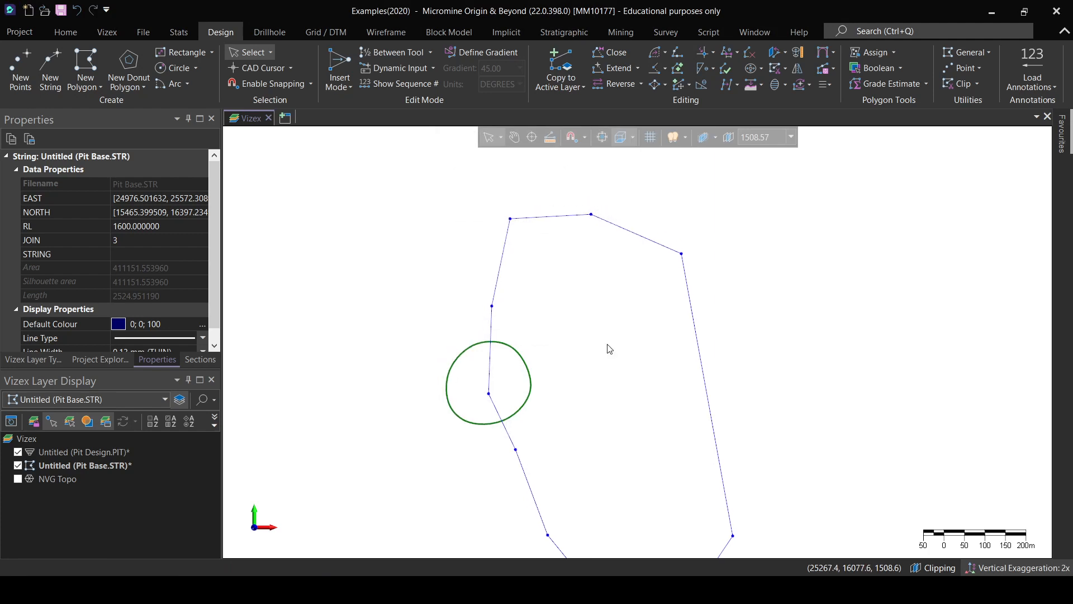
pyautogui.moveTo(609, 349); pyautogui.dragTo(602, 306, button='middle')
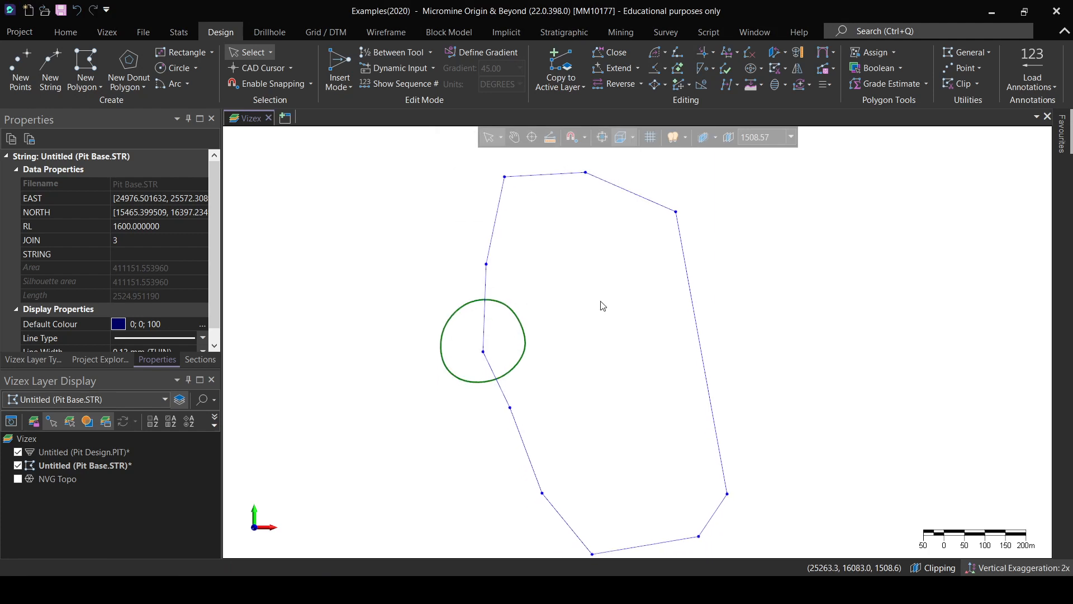
# - Copy the polygon by a perpendicular distance of 600 relative to the screen plane
pyautogui.rightClick(522, 450)
pyautogui.click(531, 448)
pyautogui.rightClick(523, 445)
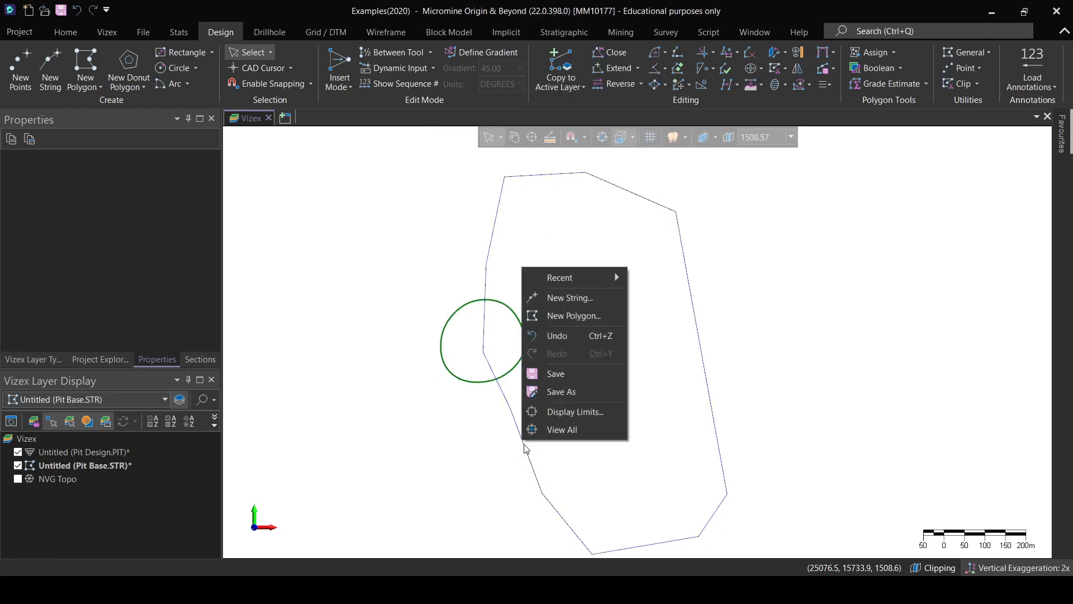
pyautogui.click(526, 450)
pyautogui.rightClick(526, 459)
pyautogui.click(586, 284)
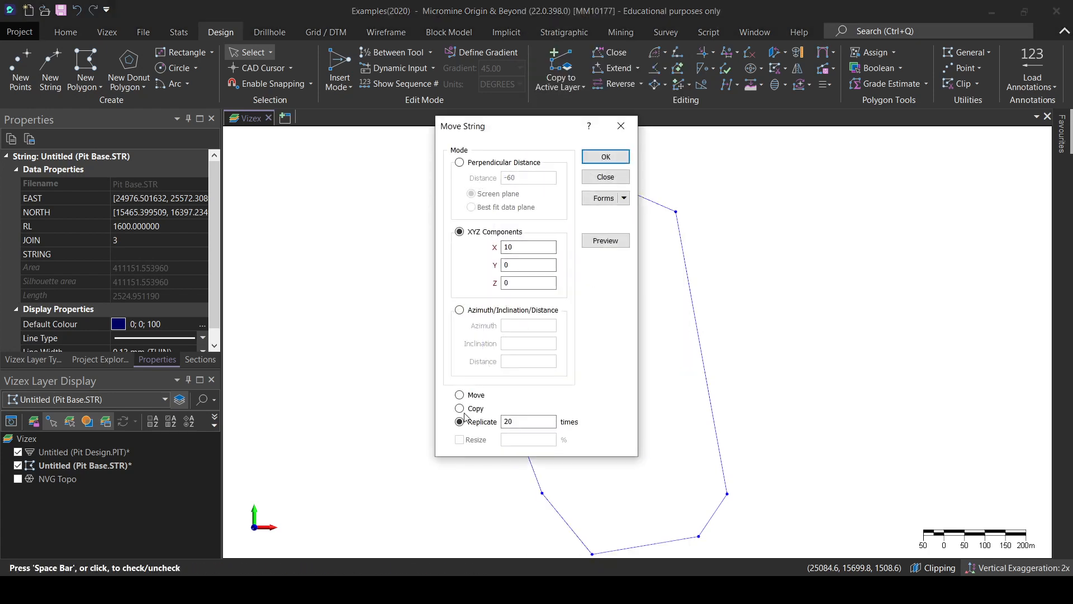
pyautogui.click(460, 409)
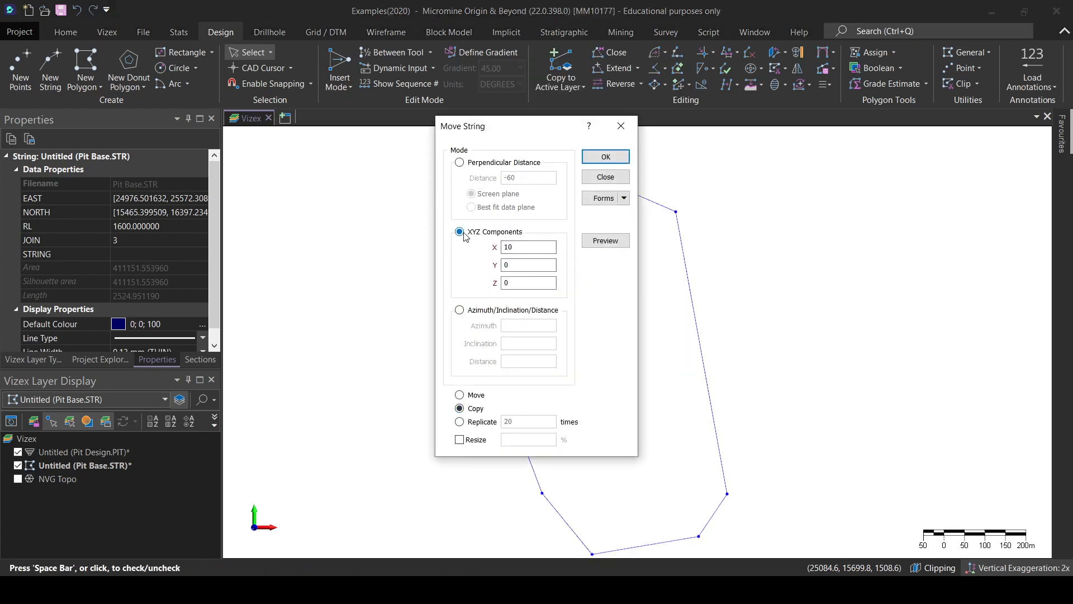
pyautogui.click(469, 165)
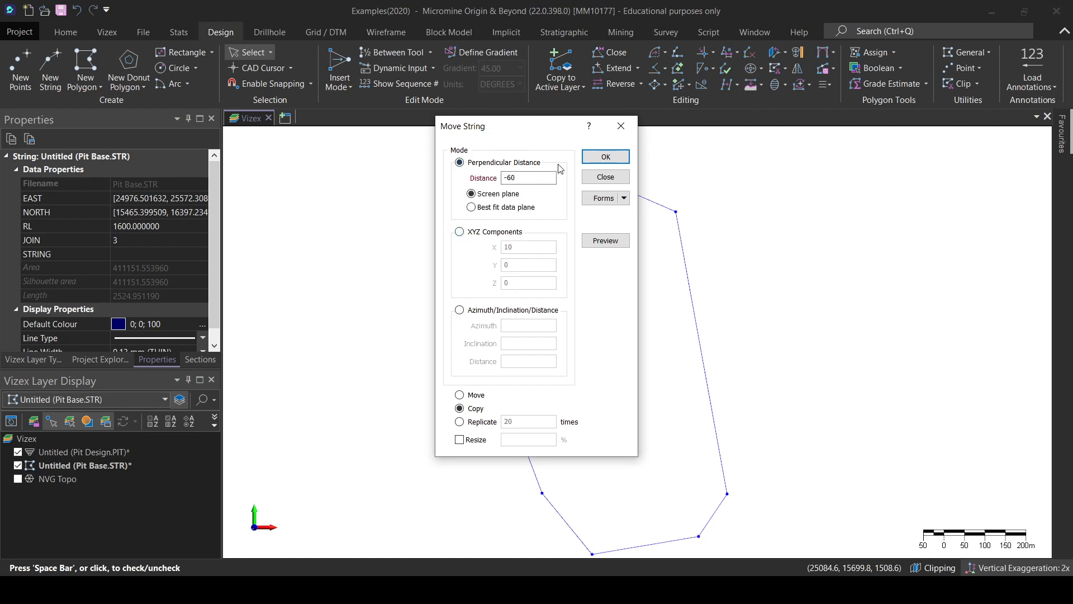
pyautogui.moveTo(537, 178); pyautogui.dragTo(498, 178)
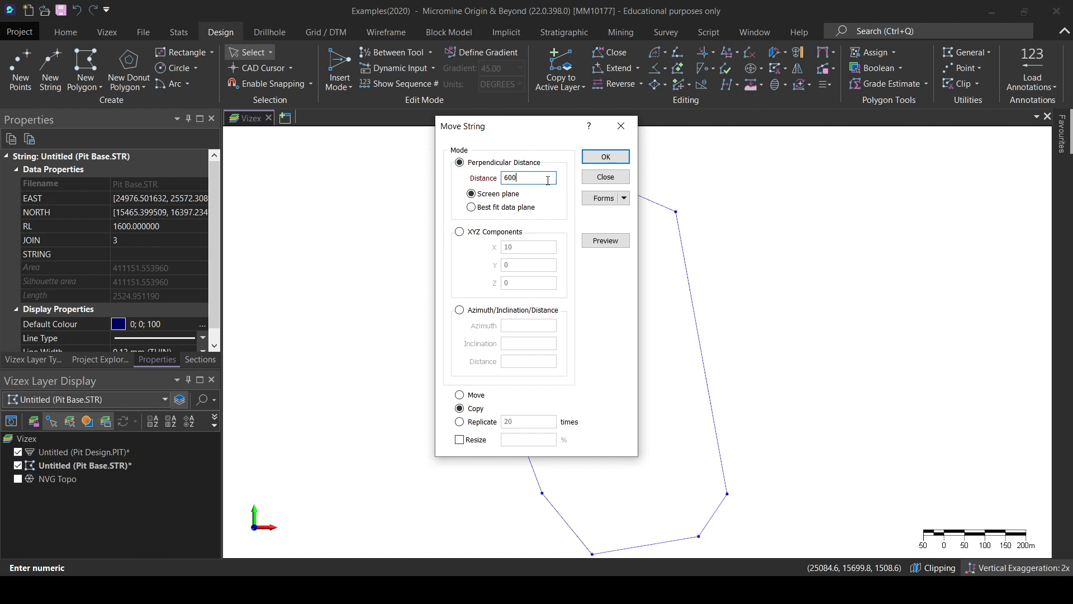
pyautogui.click(605, 157)
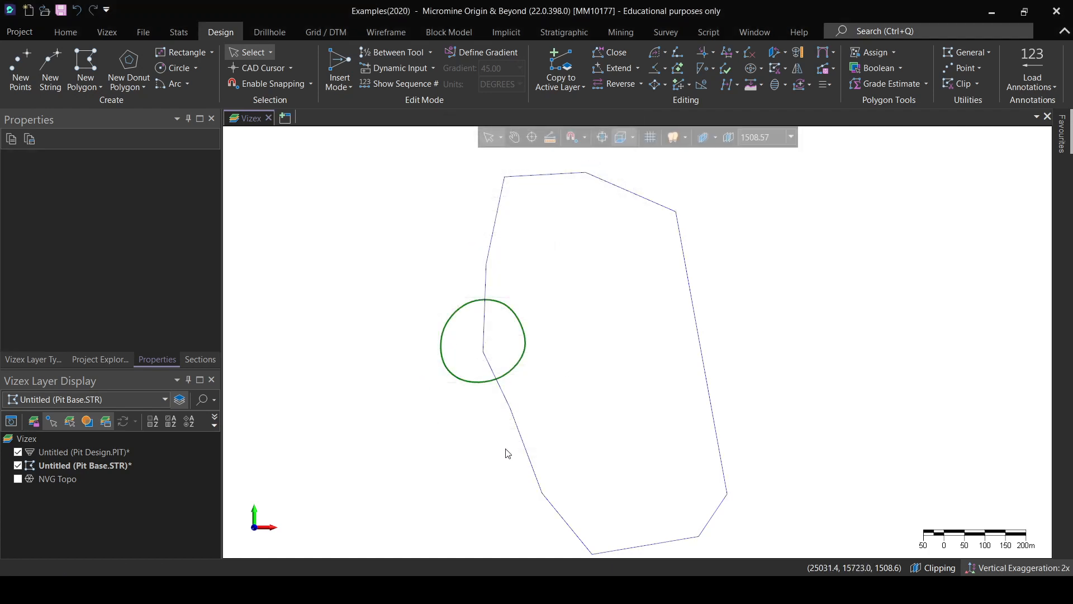
# - Select the lower copied polygon and set its RL to 1400
pyautogui.moveTo(628, 515); pyautogui.dragTo(643, 428, button='right')
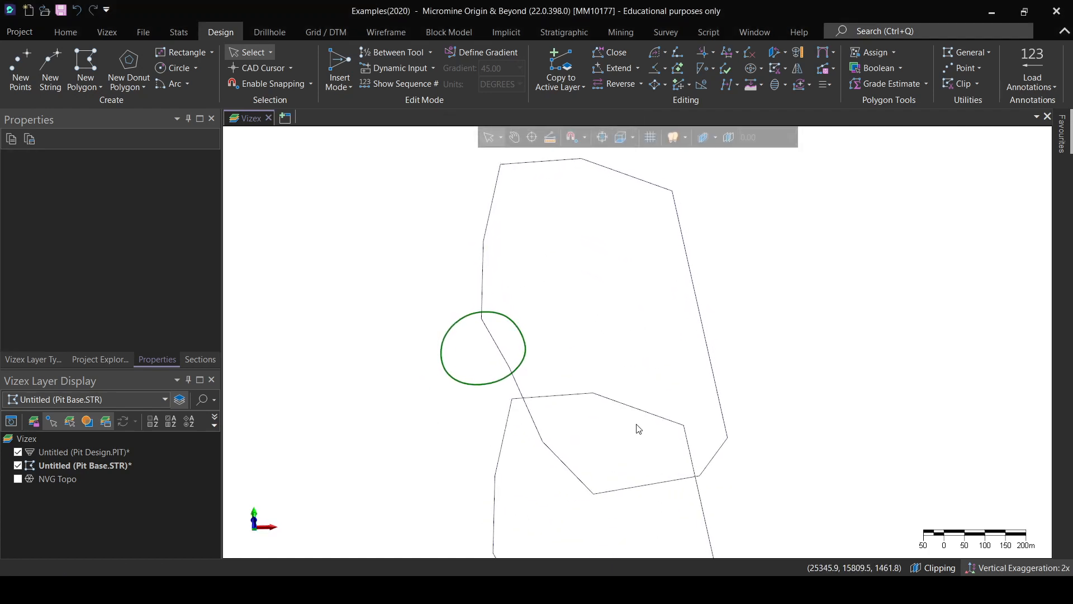
pyautogui.moveTo(584, 458); pyautogui.dragTo(574, 323, button='middle')
pyautogui.scroll(-2, 610, 429)
pyautogui.moveTo(660, 439); pyautogui.dragTo(623, 329, button='right')
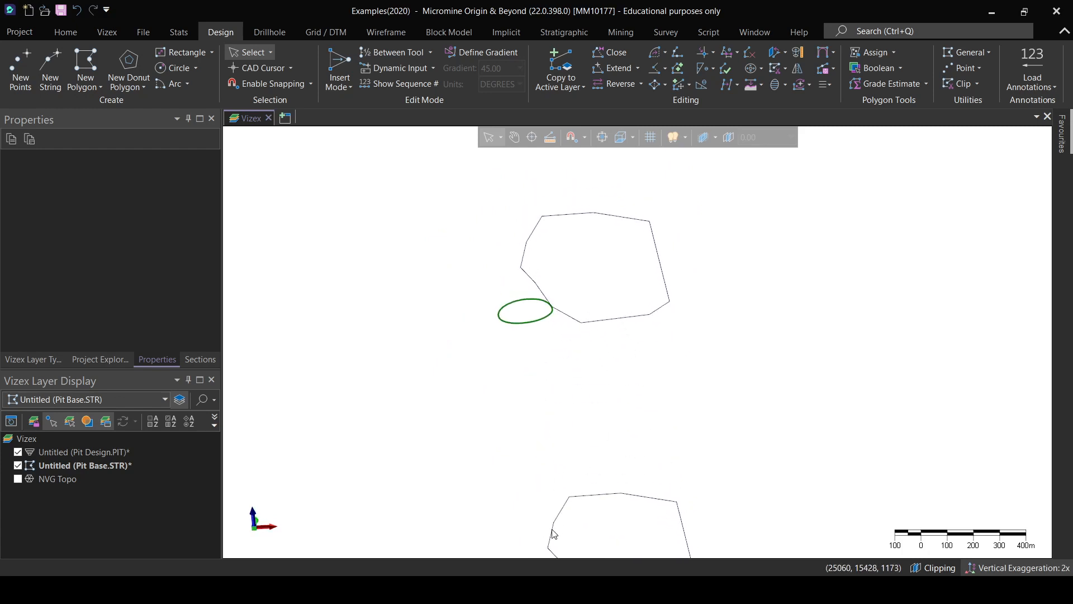
pyautogui.click(551, 533)
pyautogui.click(172, 226)
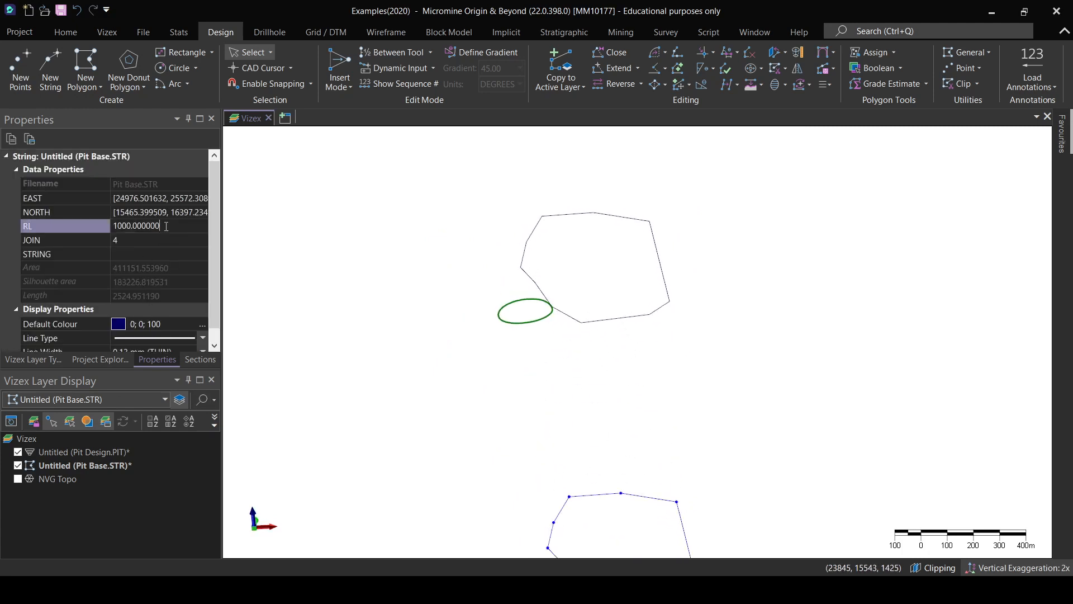
pyautogui.write('1400')
pyautogui.press('Return')
# - Try an RL of 1500 for the lower polygon and settle it at 1450
pyautogui.moveTo(654, 403)
pyautogui.mouseDown(button='right')
pyautogui.moveTo(651, 374)
pyautogui.moveTo(657, 390)
pyautogui.mouseUp(button='right')
pyautogui.click(96, 226)
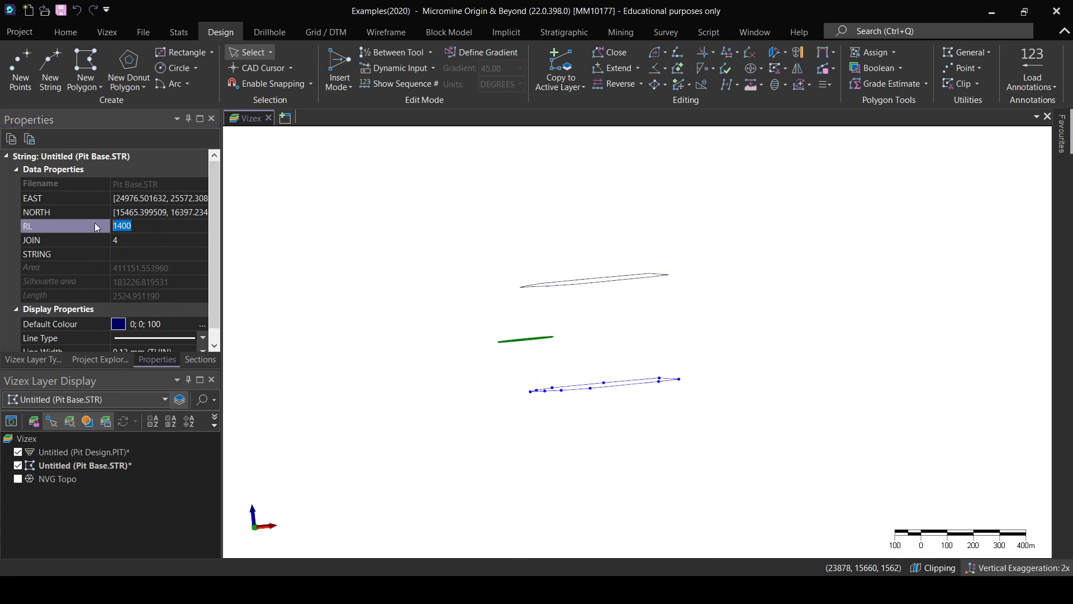
pyautogui.write('1500')
pyautogui.press('Return')
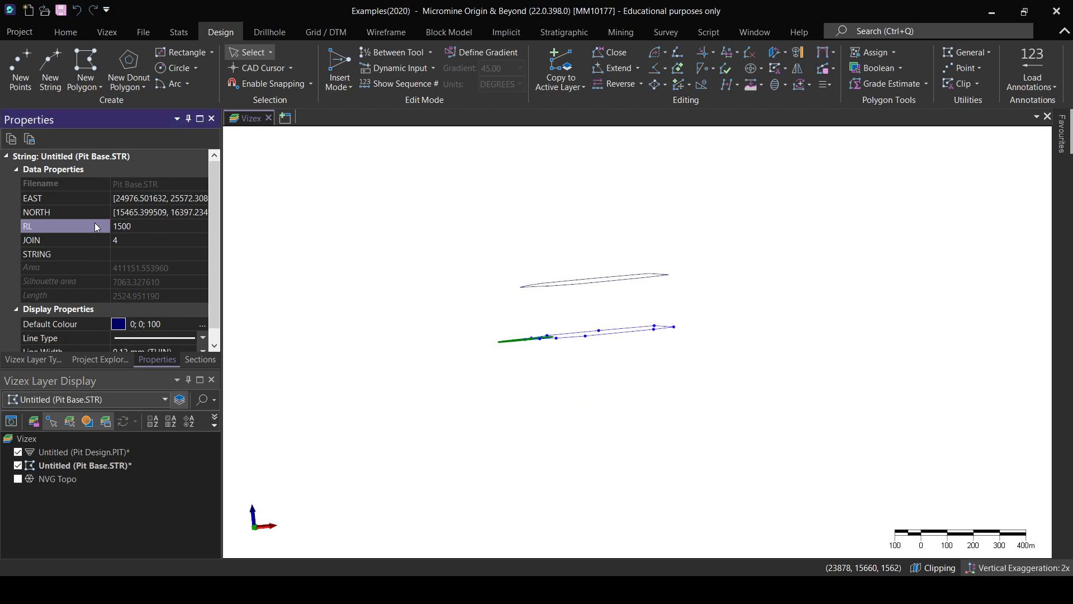
pyautogui.write('1450')
pyautogui.press('Return')
pyautogui.click(438, 401)
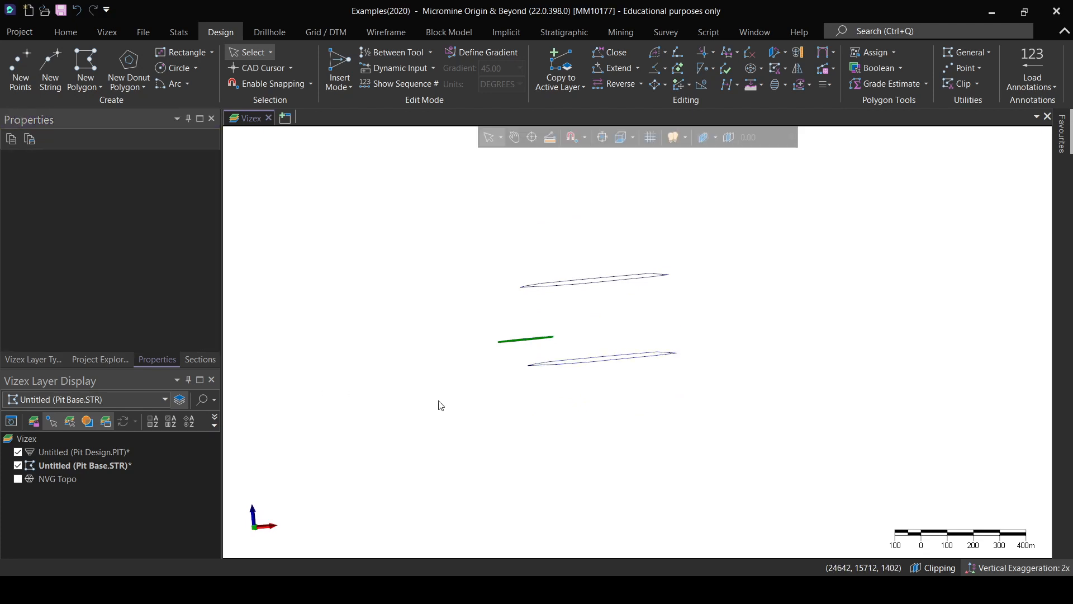
# - Hide the Pit Design.PIT layer so only the upper and lower polygons are displayed
pyautogui.moveTo(629, 390); pyautogui.dragTo(596, 521, button='right')
pyautogui.moveTo(573, 310); pyautogui.dragTo(582, 355, button='right')
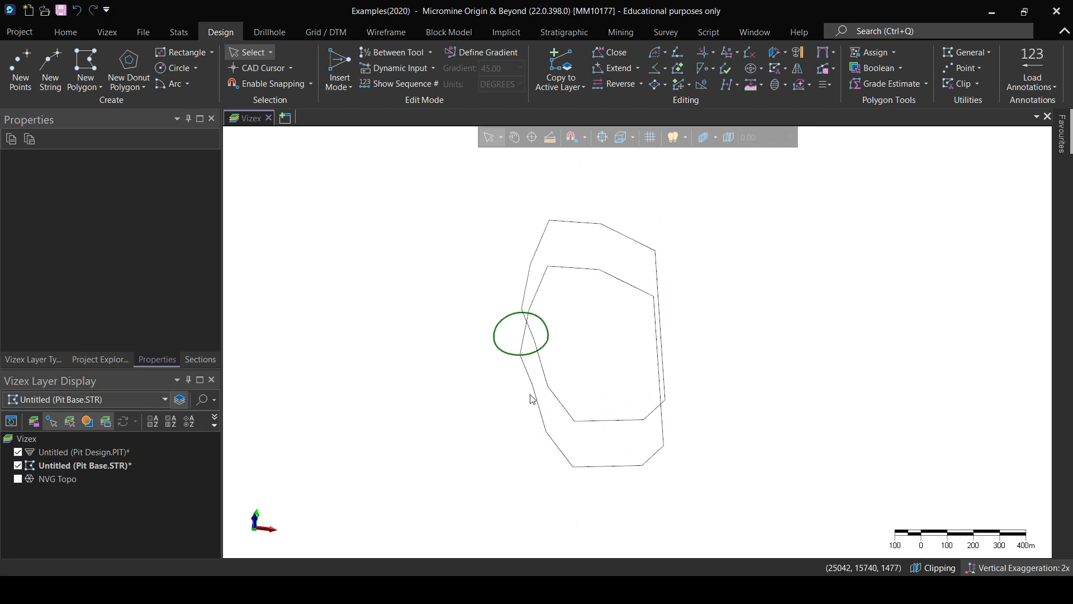
pyautogui.moveTo(607, 531); pyautogui.dragTo(565, 355, button='right')
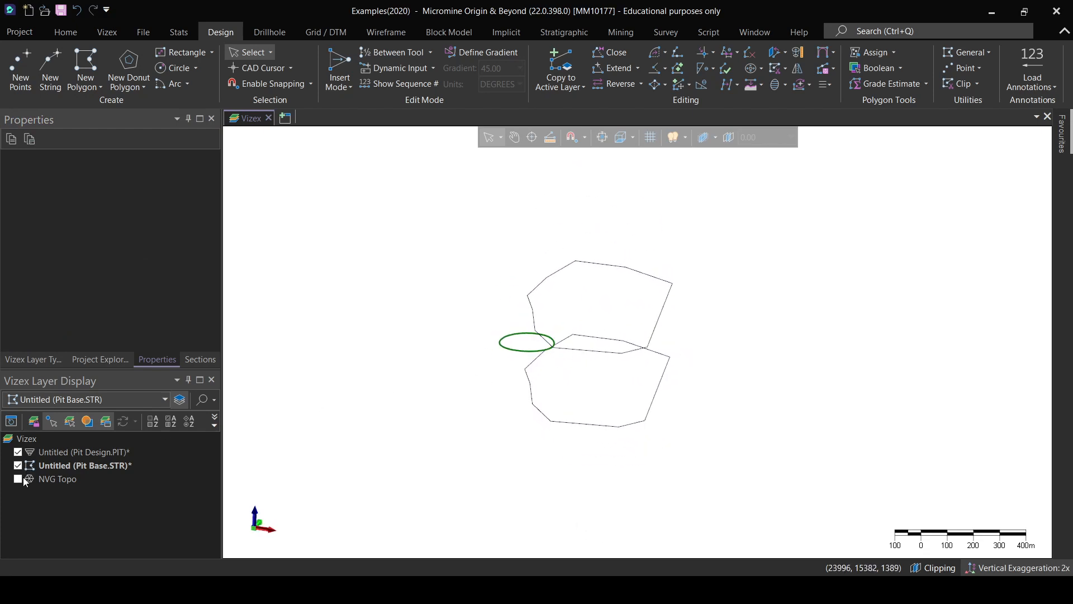
pyautogui.click(18, 453)
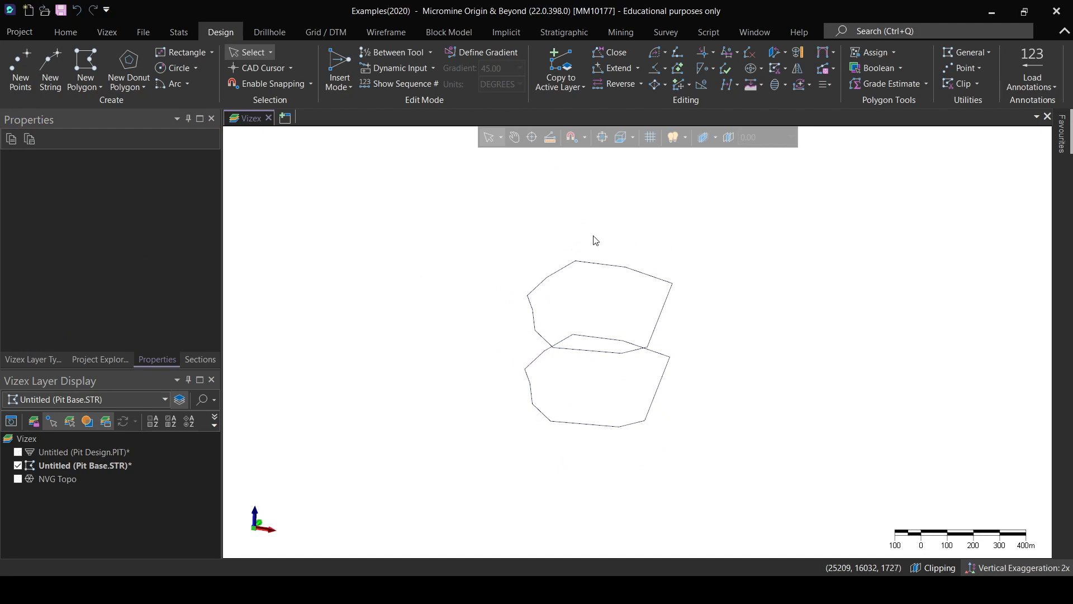
pyautogui.moveTo(502, 400); pyautogui.dragTo(577, 445, button='right')
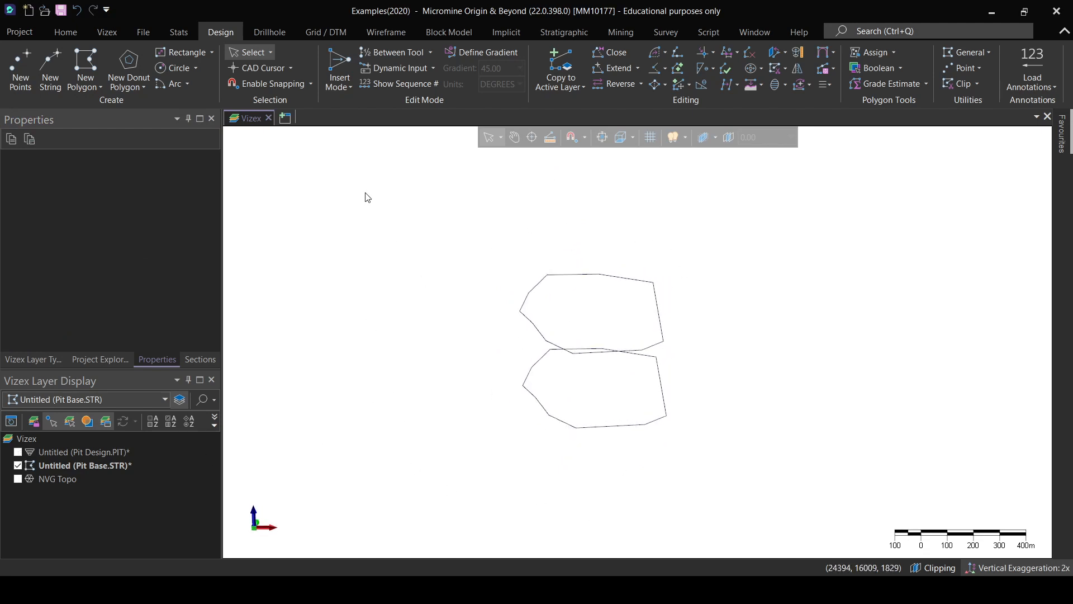
# - Build a new wireframe between the lower and upper Pit Base.STR polygons in a new wireframe layer
pyautogui.click(387, 32)
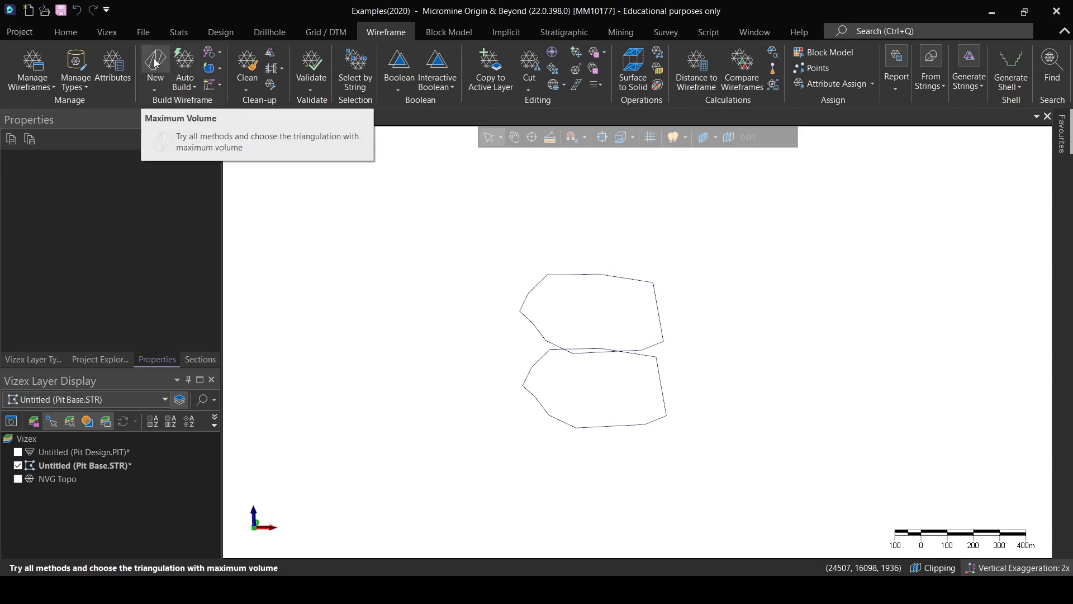
pyautogui.click(184, 69)
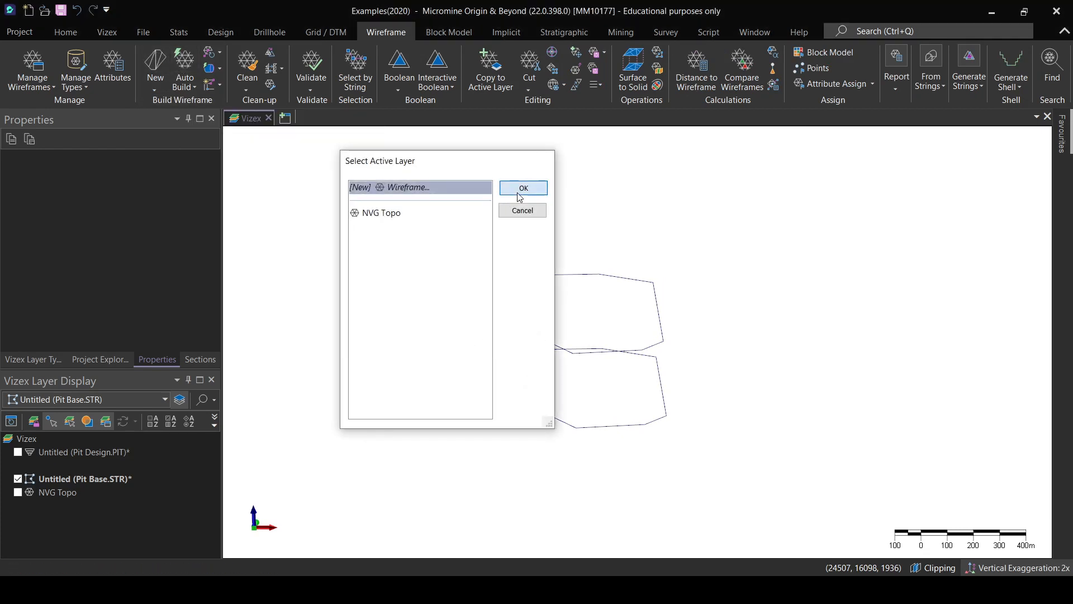
pyautogui.click(520, 190)
pyautogui.click(558, 423)
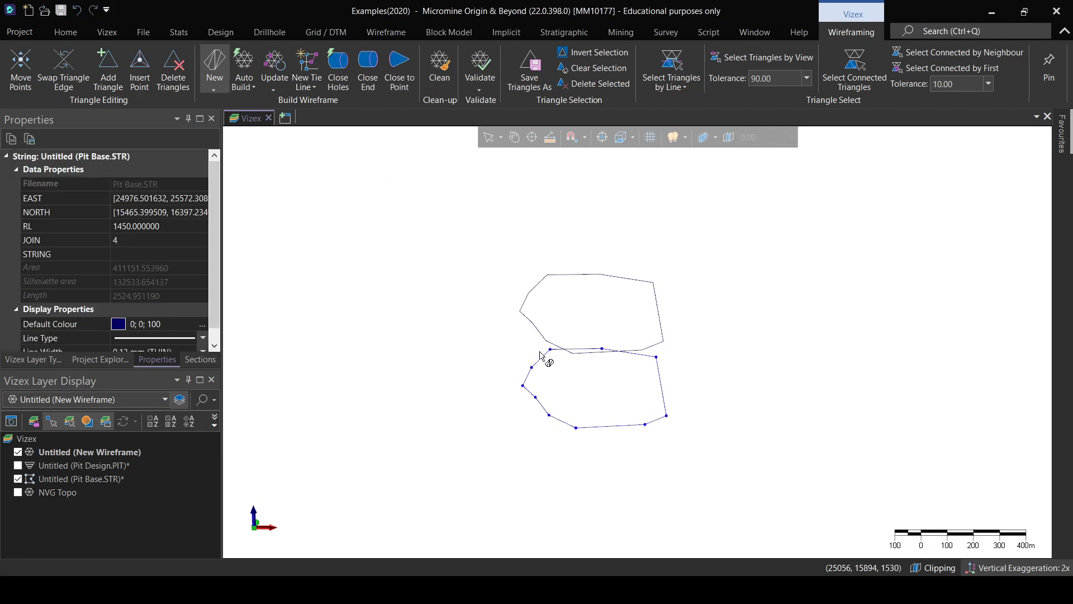
pyautogui.click(541, 335)
pyautogui.moveTo(664, 439); pyautogui.dragTo(543, 499, button='right')
pyautogui.moveTo(619, 340); pyautogui.dragTo(726, 369, button='right')
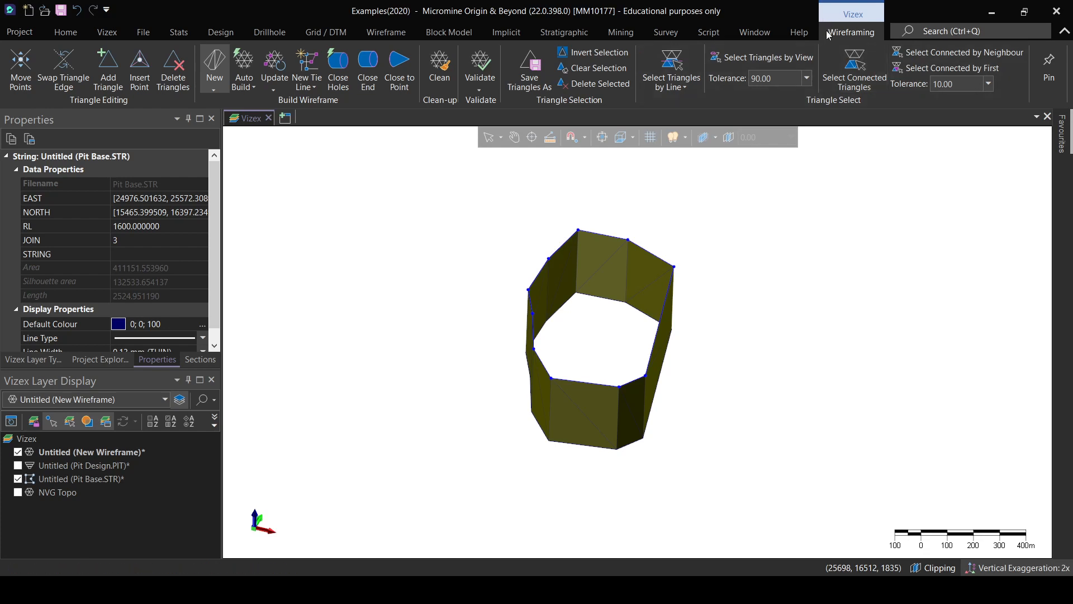
# - Close the open ends of the new wireframe to form an enclosed solid
pyautogui.click(369, 66)
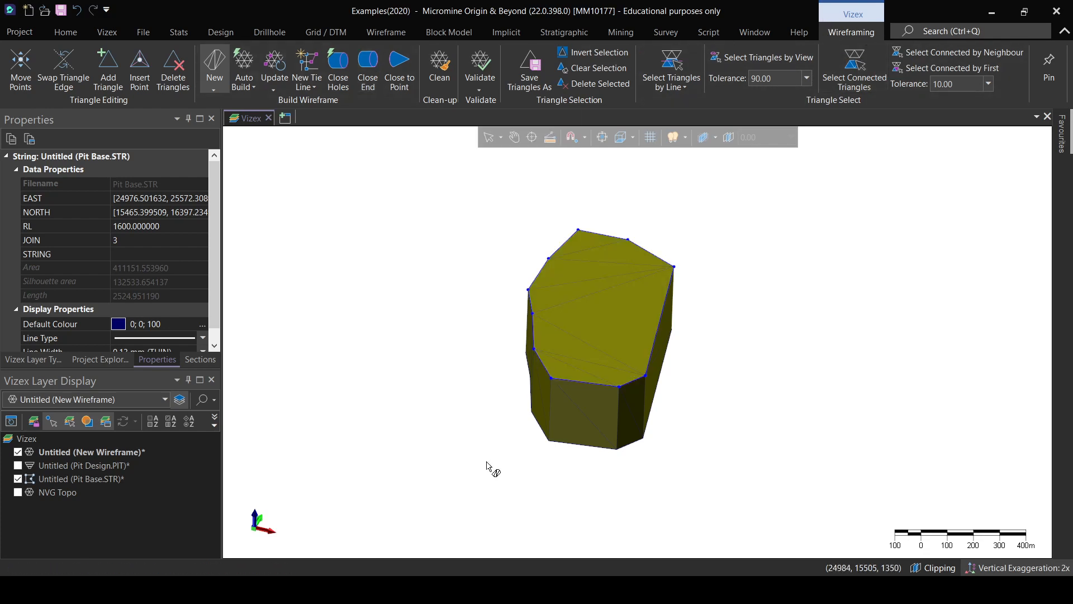
pyautogui.moveTo(489, 467); pyautogui.dragTo(638, 357, button='middle')
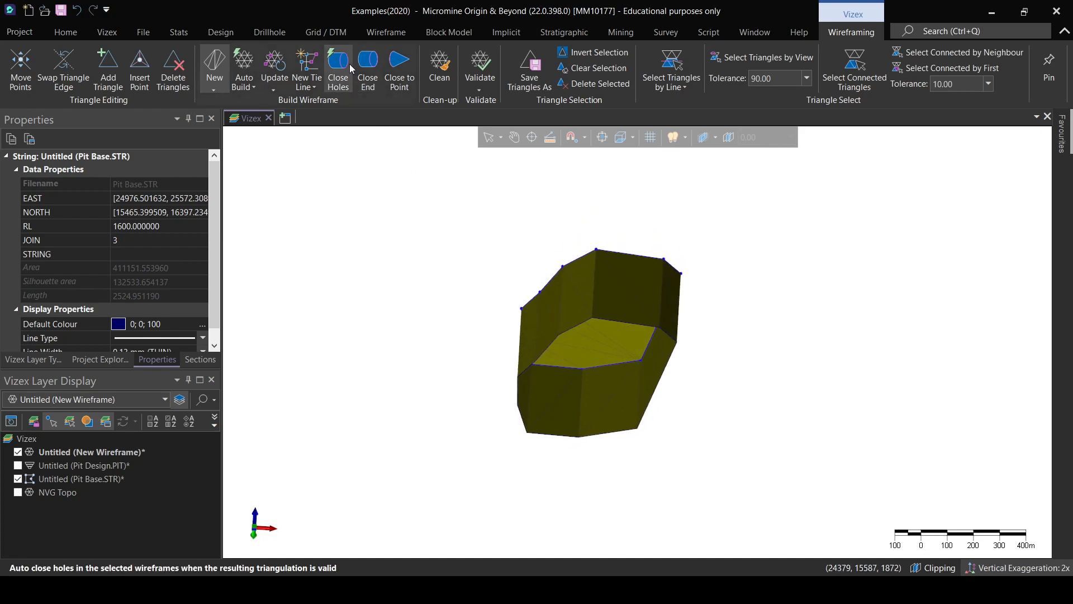
pyautogui.moveTo(506, 377); pyautogui.dragTo(546, 347, button='middle')
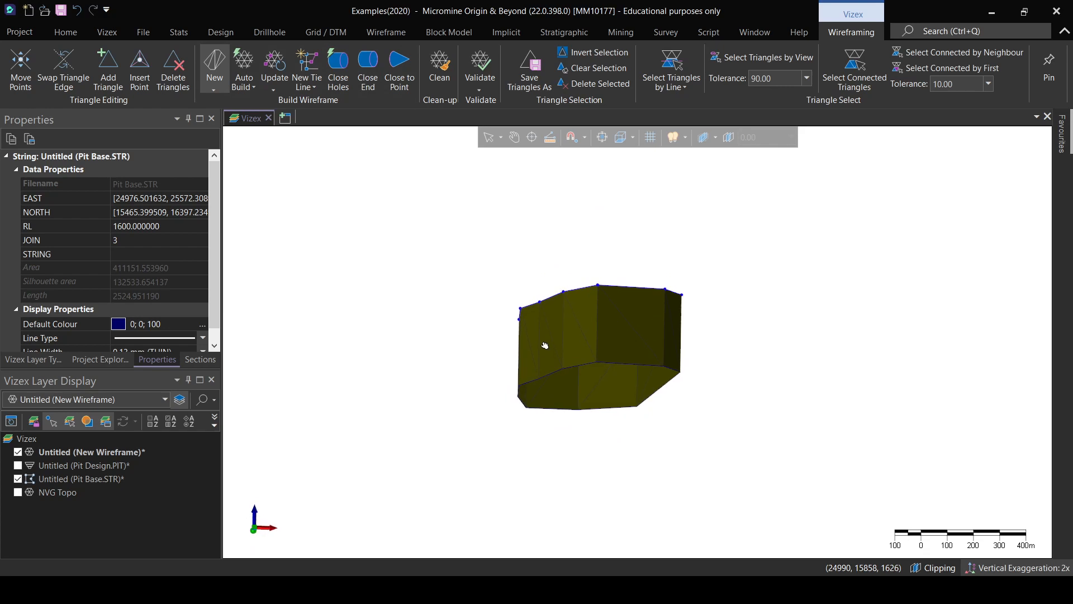
pyautogui.click(346, 88)
pyautogui.moveTo(598, 445); pyautogui.dragTo(515, 427, button='middle')
pyautogui.scroll(2, 625, 418)
# - Save the closed wireframe under the Tutorials type with the name Geotech
pyautogui.click(99, 451)
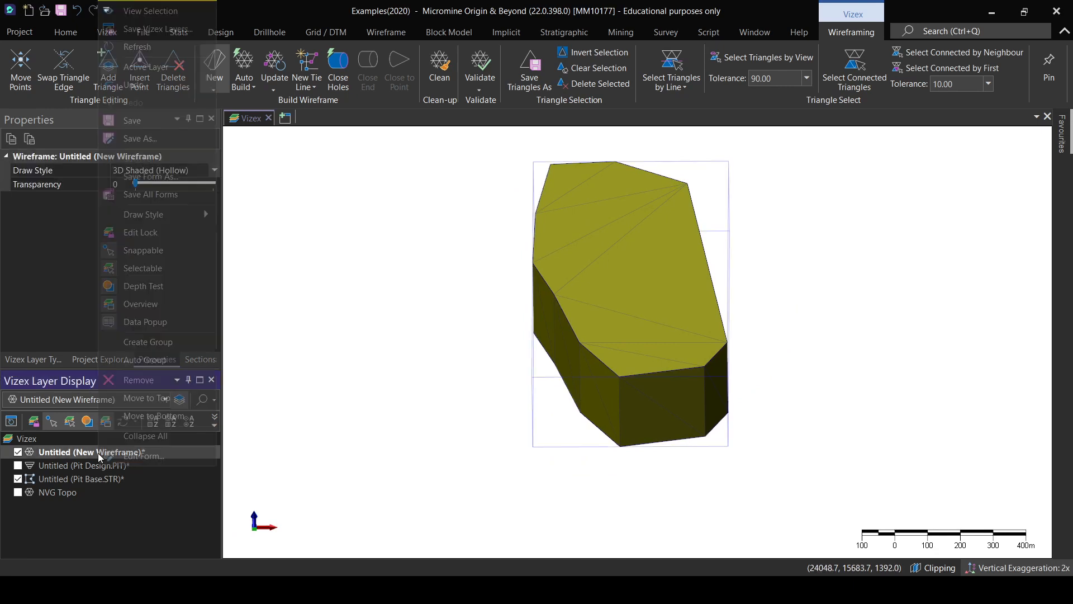
pyautogui.rightClick(98, 452)
pyautogui.click(145, 126)
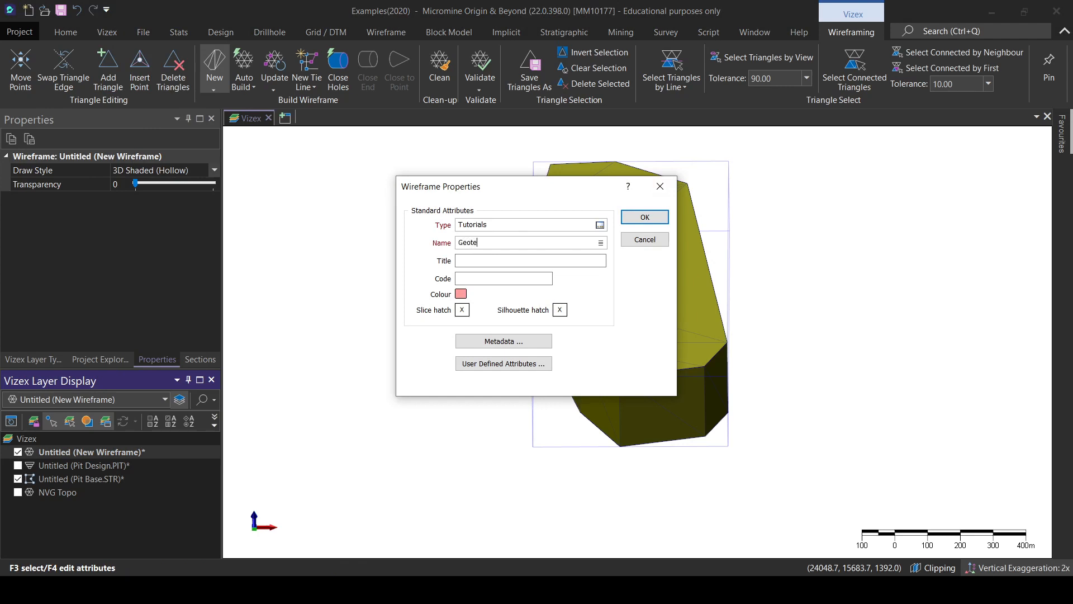
pyautogui.click(628, 222)
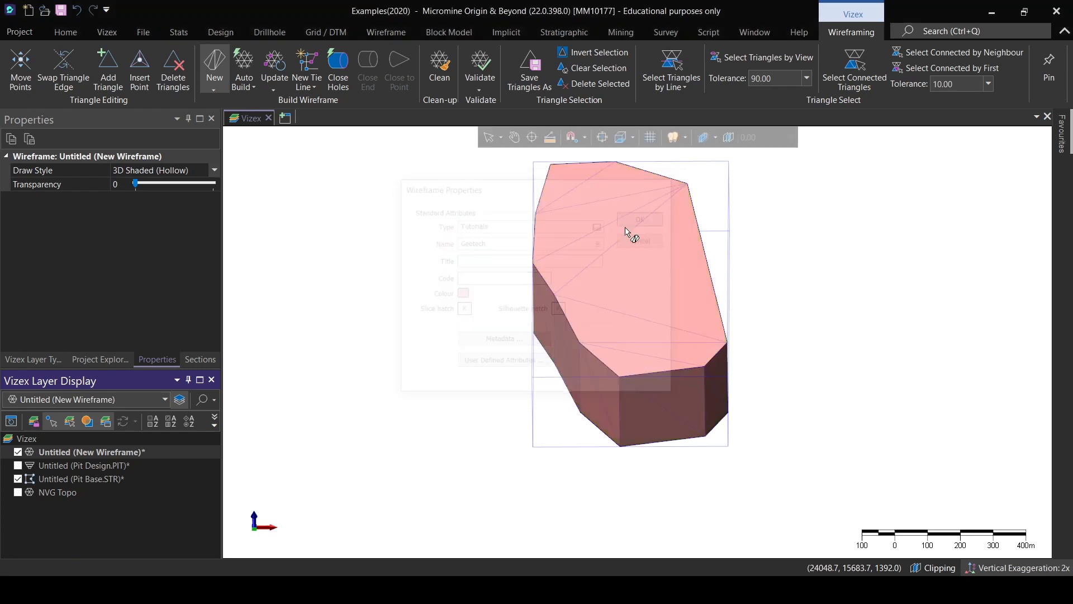
pyautogui.rightClick(76, 456)
pyautogui.click(132, 527)
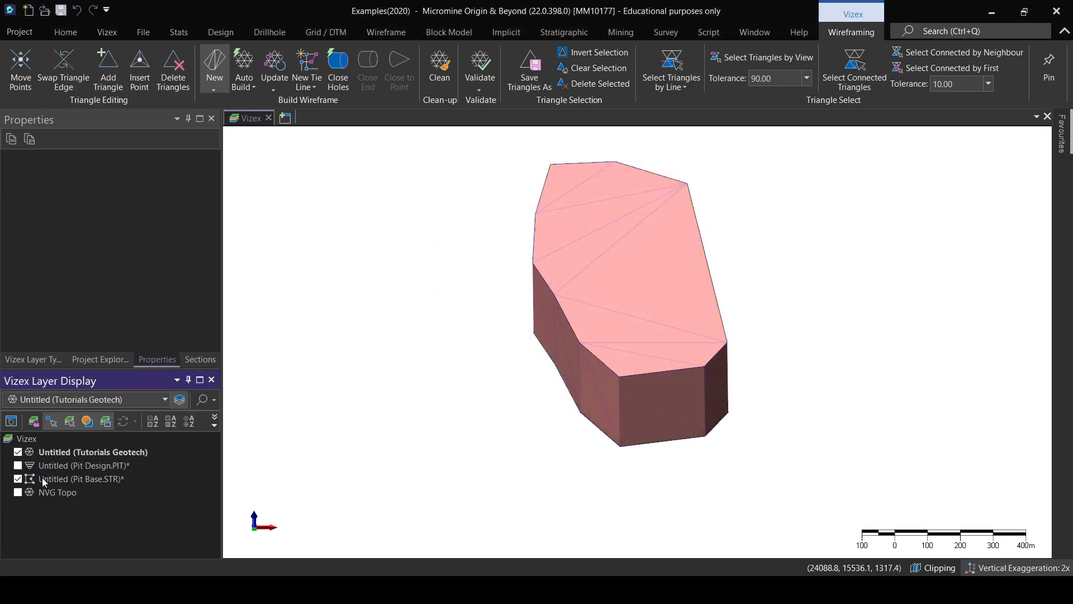
# - Hide the Geotech wireframe and Pit Base.STR layers, and show Pit Design.PIT as the active layer
pyautogui.click(19, 454)
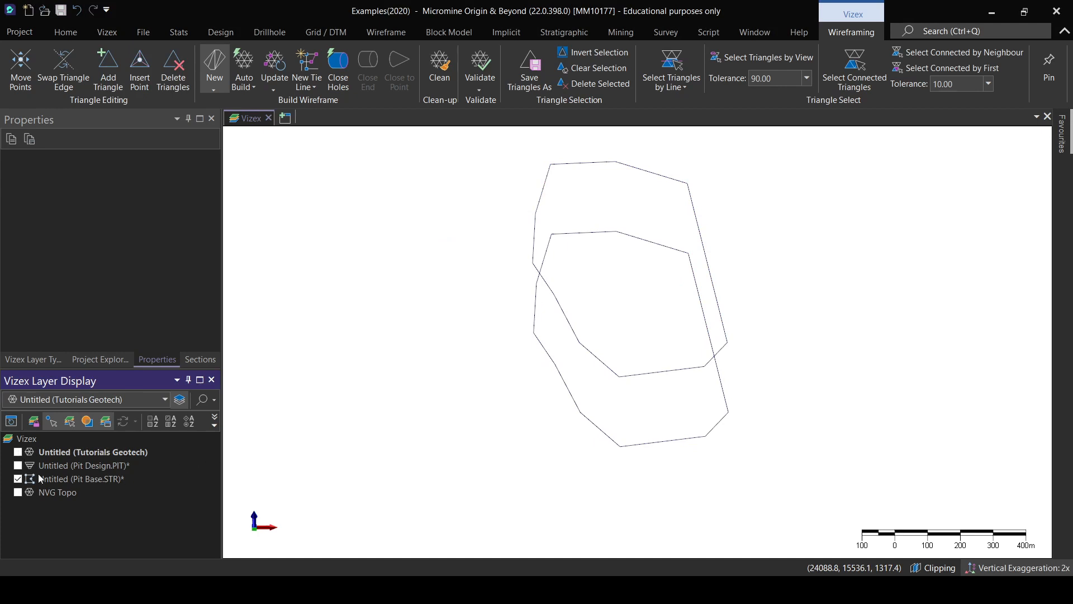
pyautogui.click(18, 479)
pyautogui.click(18, 466)
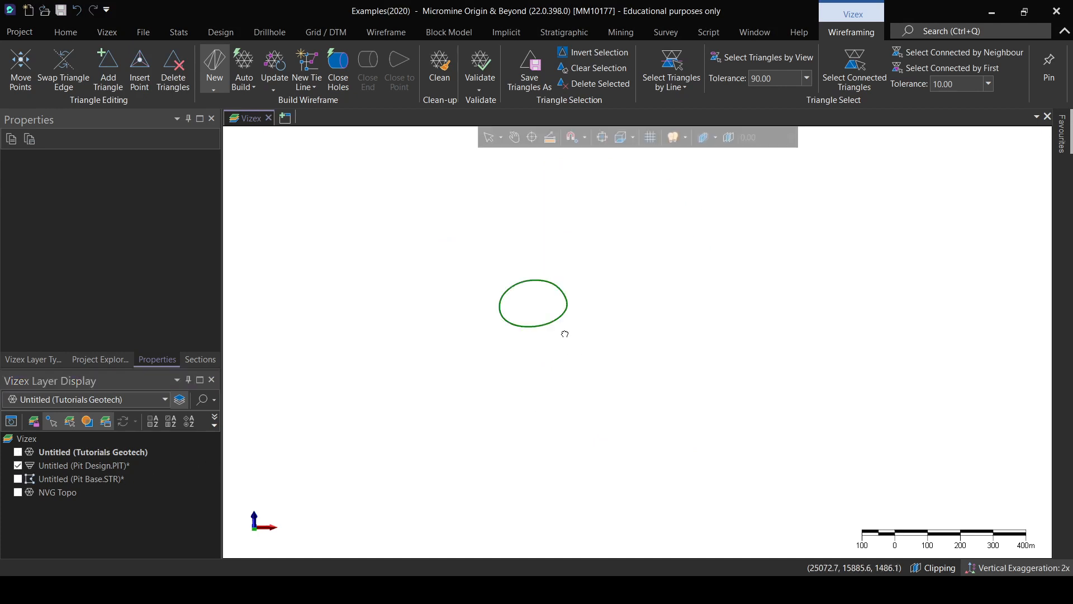
pyautogui.scroll(3, 558, 338)
pyautogui.scroll(2, 417, 381)
pyautogui.moveTo(420, 352); pyautogui.dragTo(393, 410, button='middle')
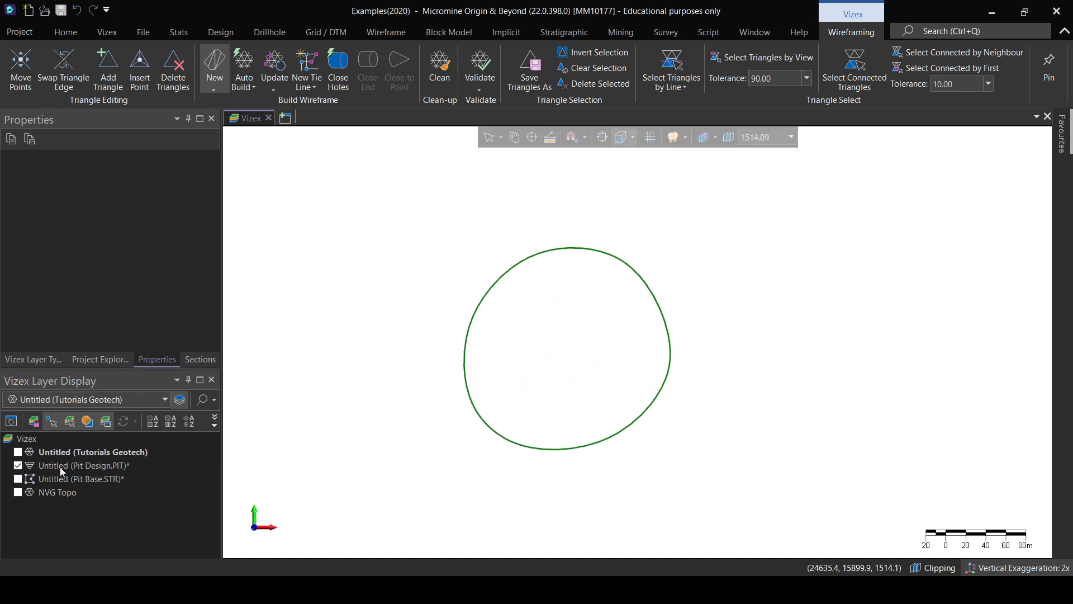
pyautogui.click(57, 469)
pyautogui.rightClick(76, 472)
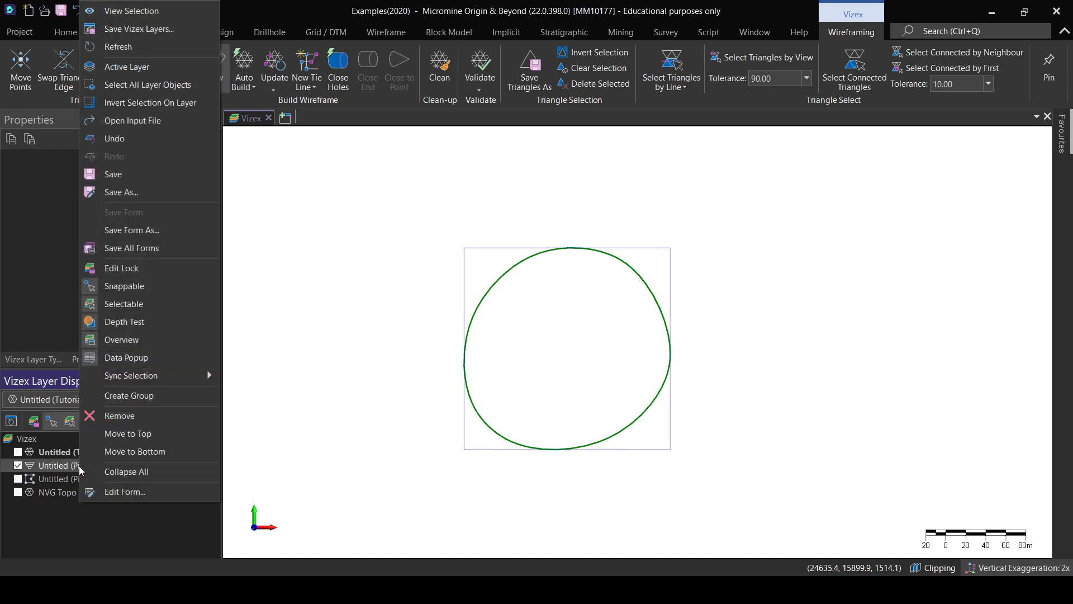
pyautogui.click(135, 69)
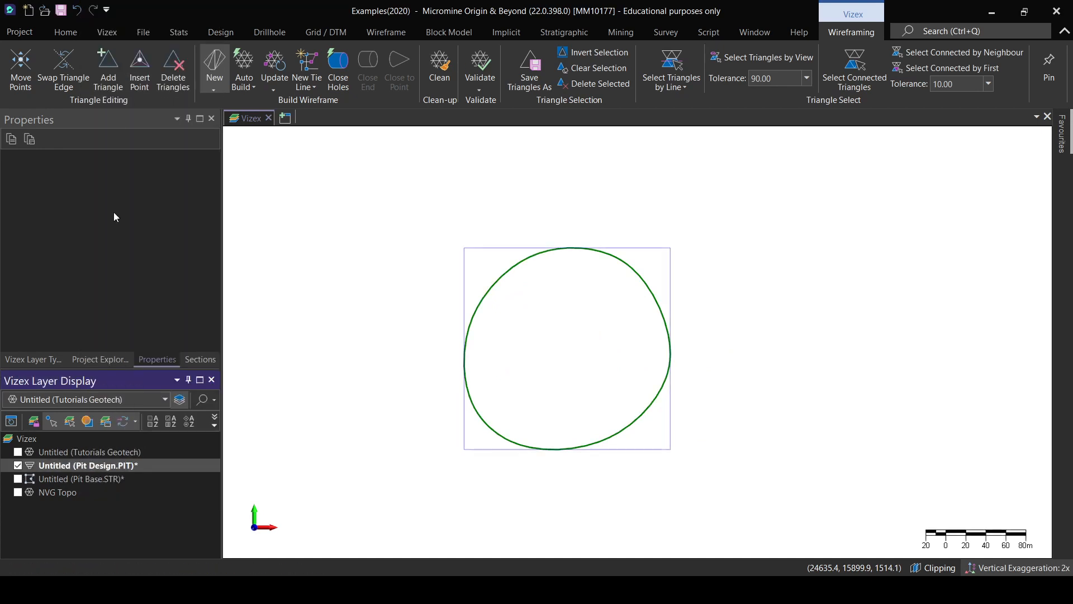
# - Open the Pit Design.PIT layer's settings and enable the use of variable constraints based on wireframes
pyautogui.doubleClick(82, 467)
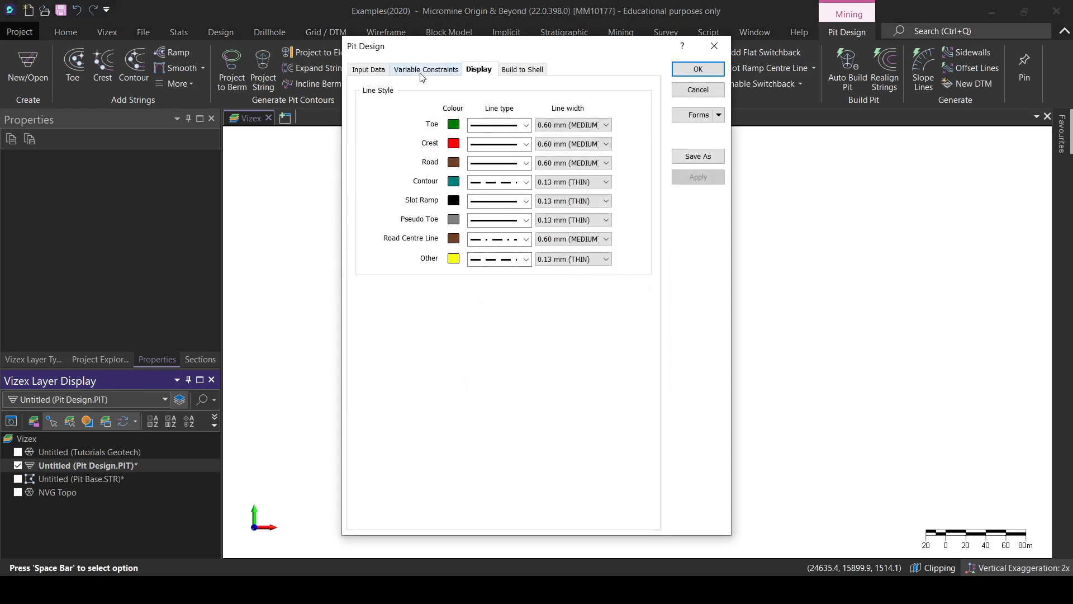
pyautogui.click(422, 73)
pyautogui.moveTo(439, 49); pyautogui.dragTo(453, 58)
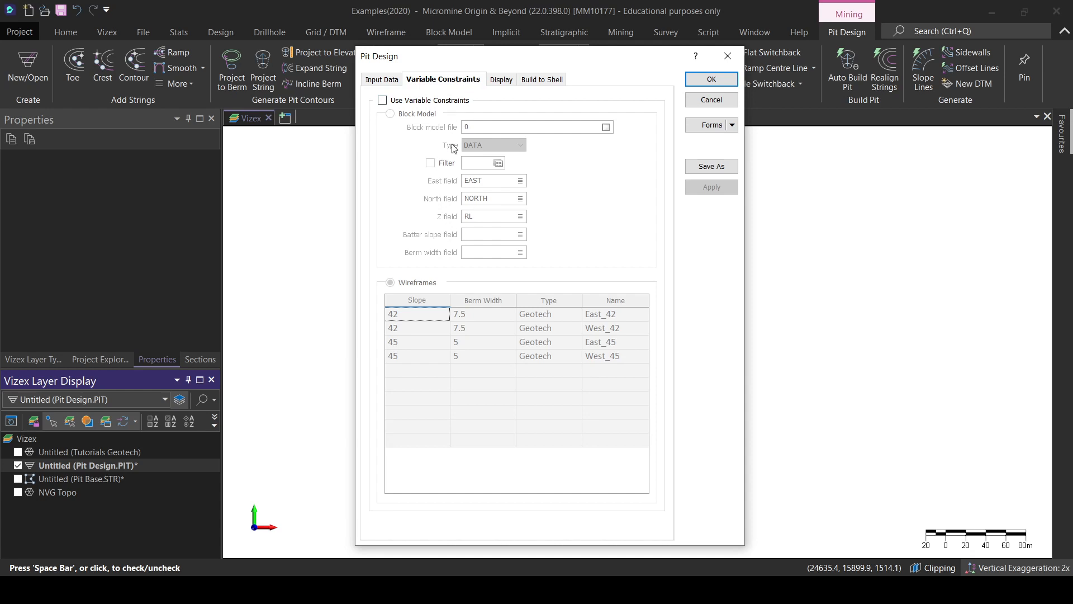
pyautogui.moveTo(497, 65); pyautogui.dragTo(462, 50)
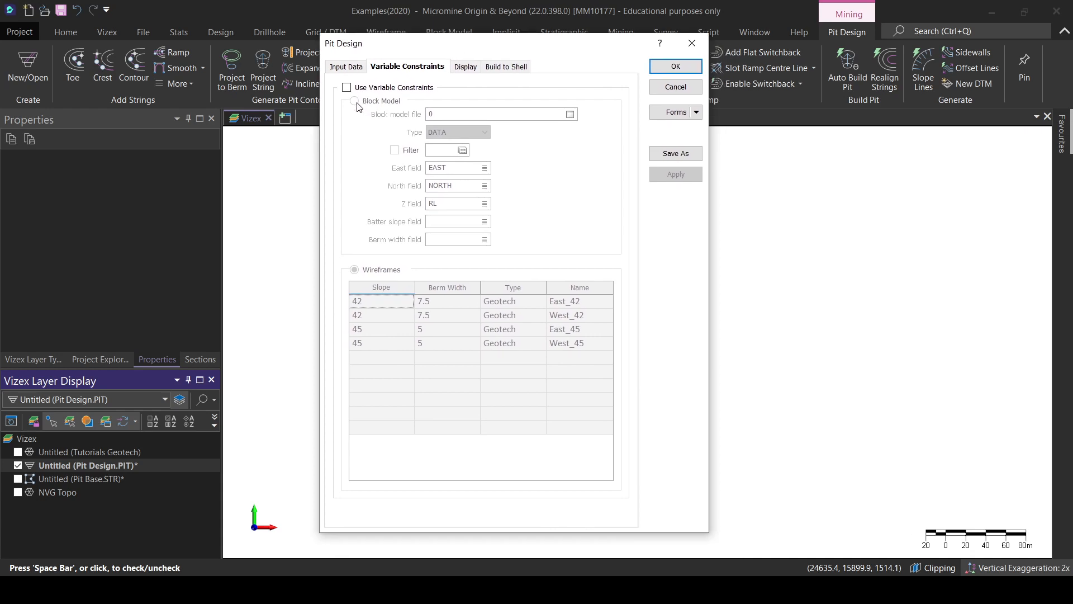
pyautogui.click(347, 87)
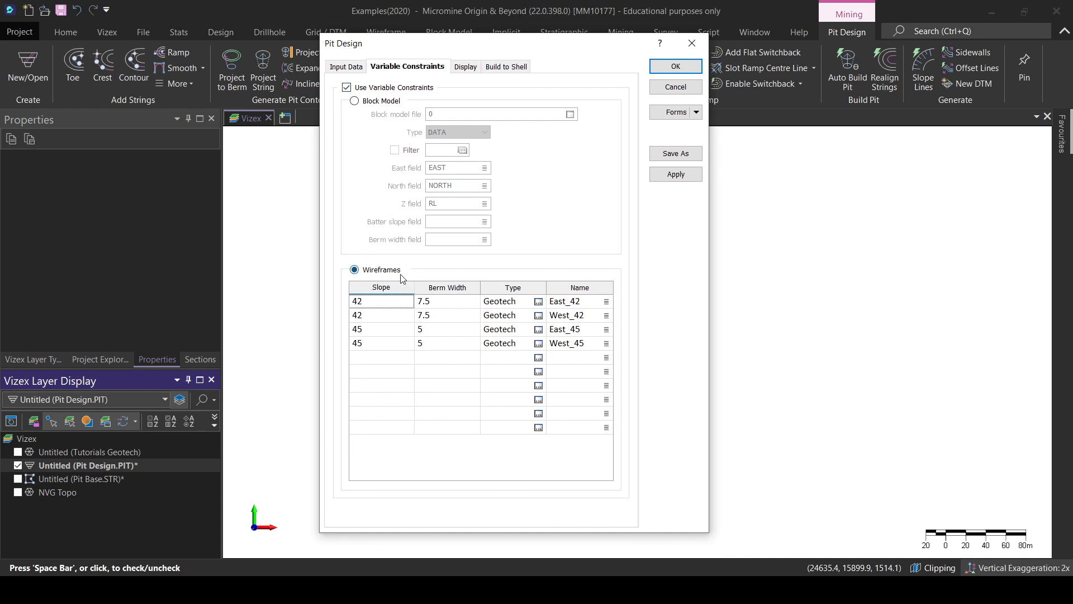
pyautogui.moveTo(579, 49); pyautogui.dragTo(380, 56)
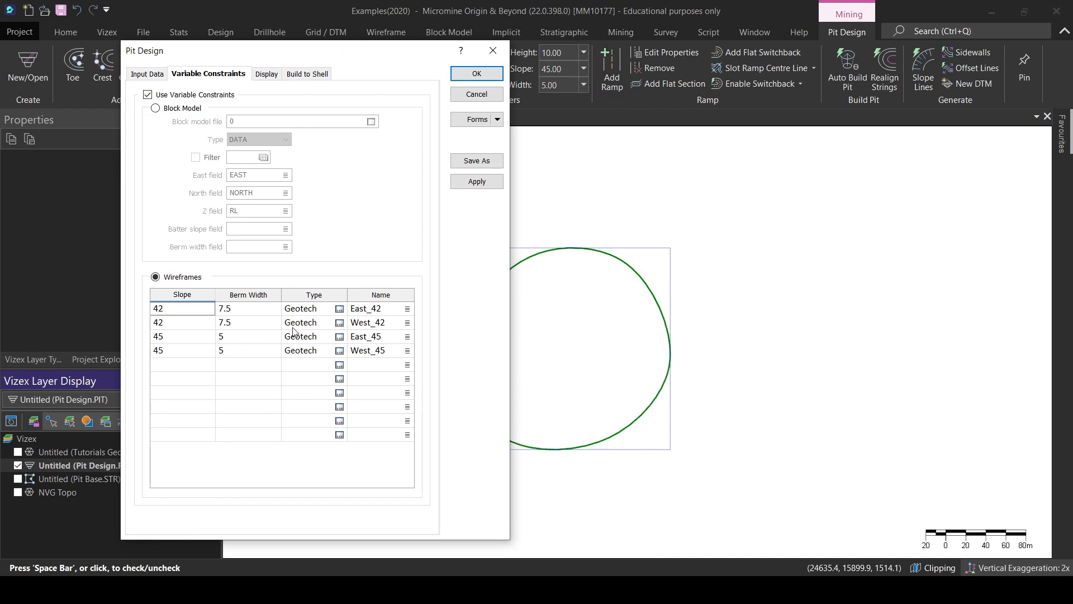
# - Clear all existing slope, berm width, type and name entries from the wireframe constraints table
pyautogui.click(158, 353)
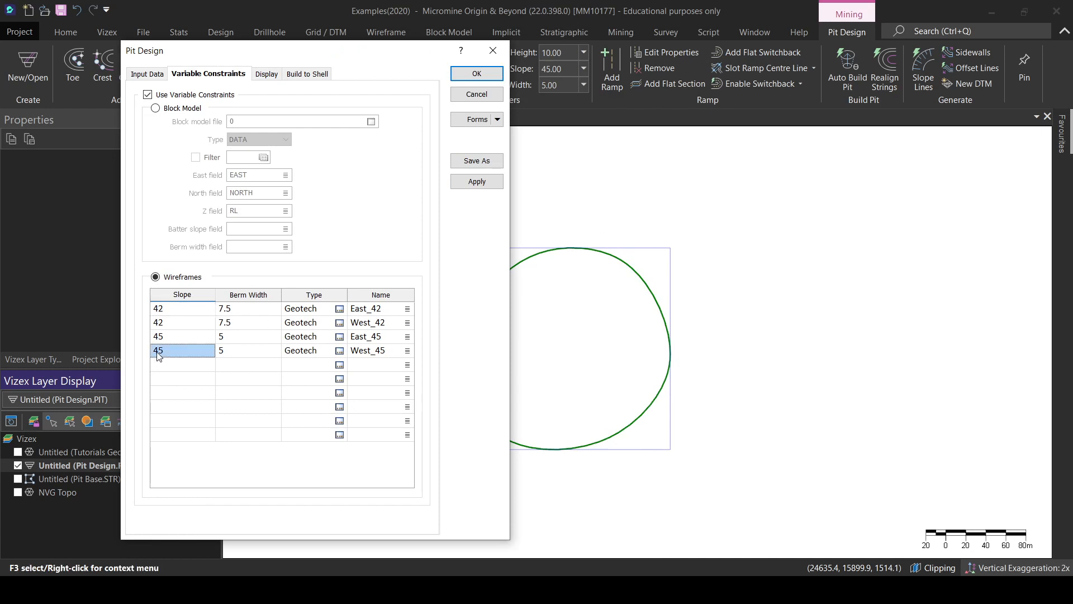
pyautogui.click(155, 337)
pyautogui.press('Delete')
pyautogui.click(172, 322)
pyautogui.press('Delete')
pyautogui.click(185, 297)
pyautogui.press('Delete')
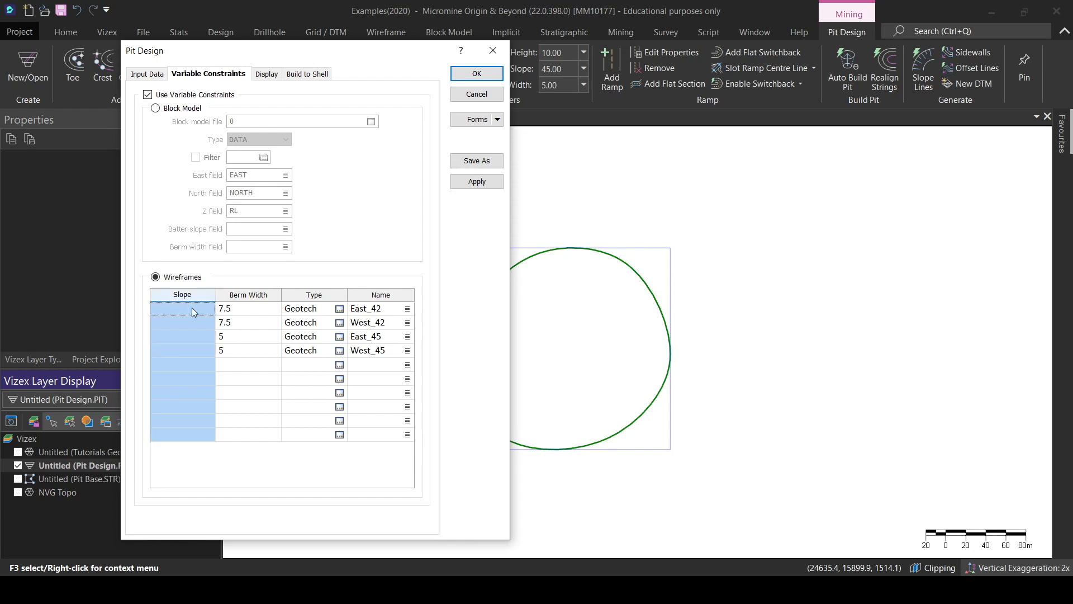
pyautogui.click(237, 297)
pyautogui.click(311, 294)
pyautogui.press('Delete')
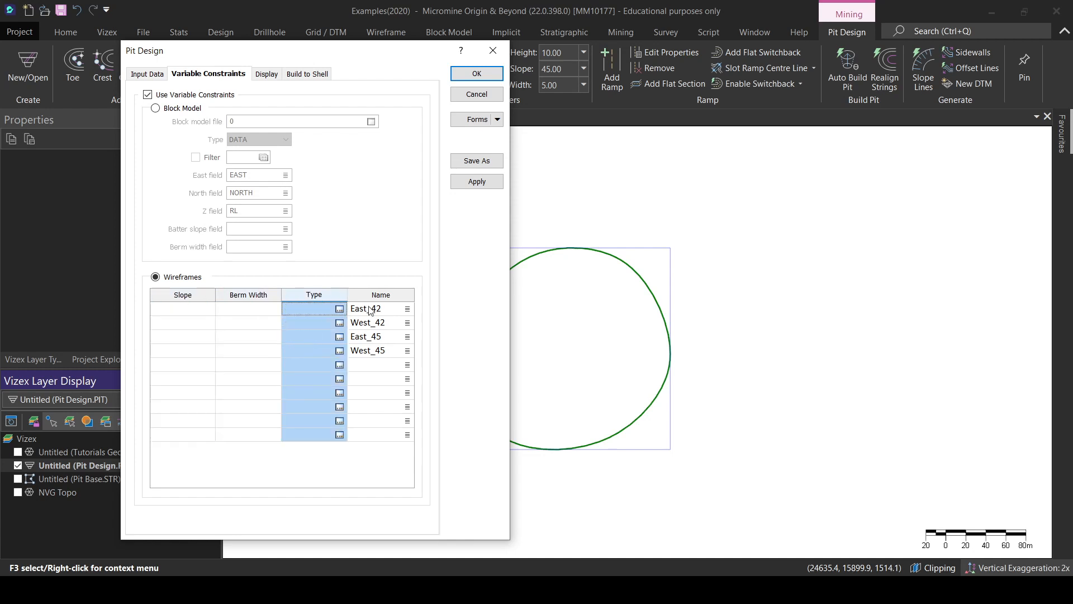
pyautogui.click(388, 295)
pyautogui.press('Delete')
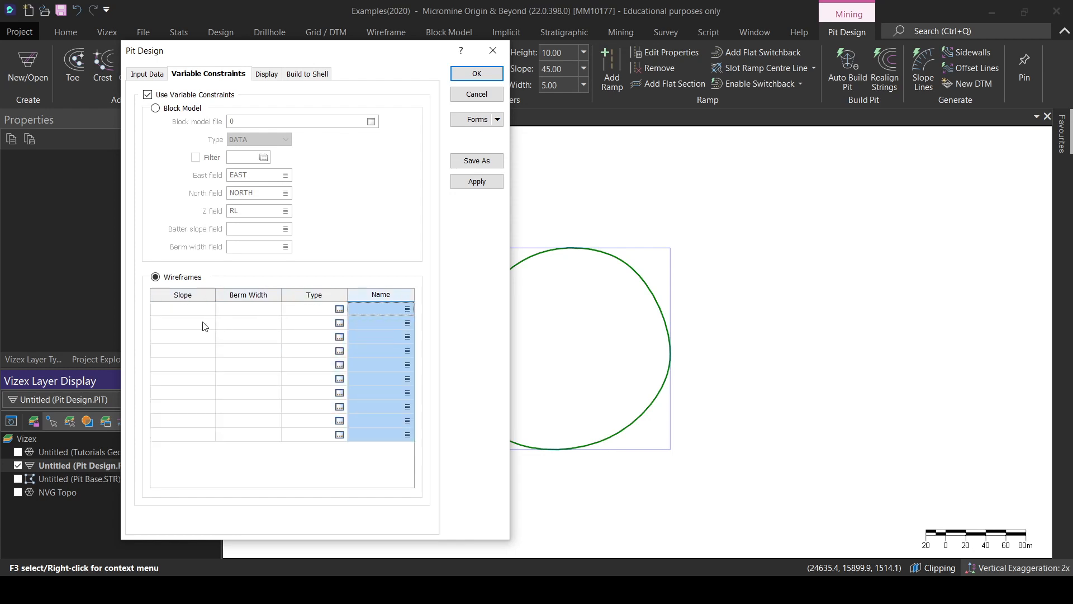
# - Give the first wireframe constraint a slope of 36 and a berm width of 3
pyautogui.click(147, 74)
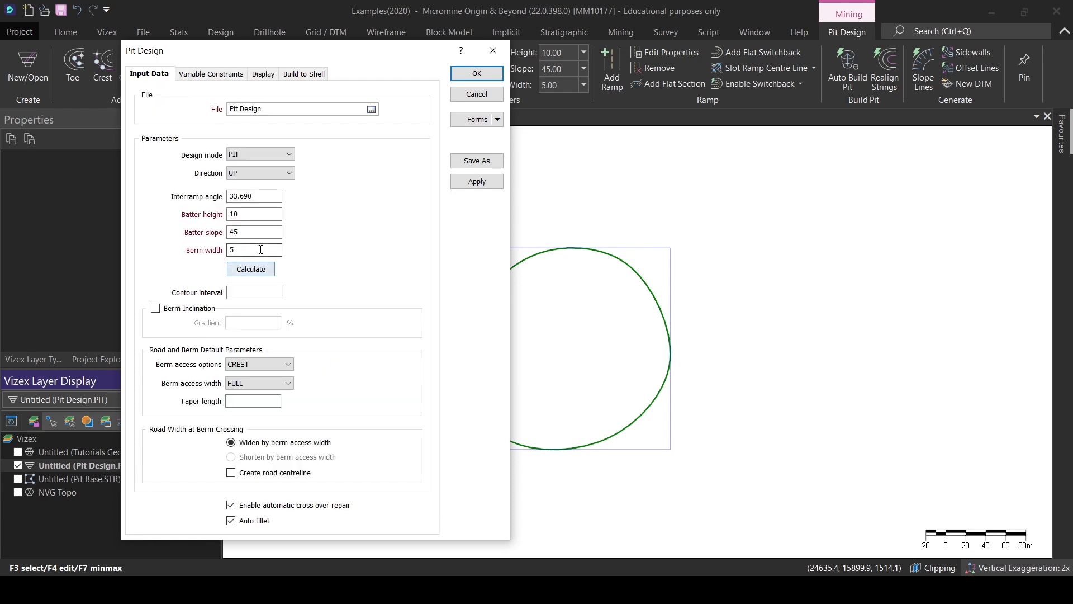
pyautogui.click(208, 73)
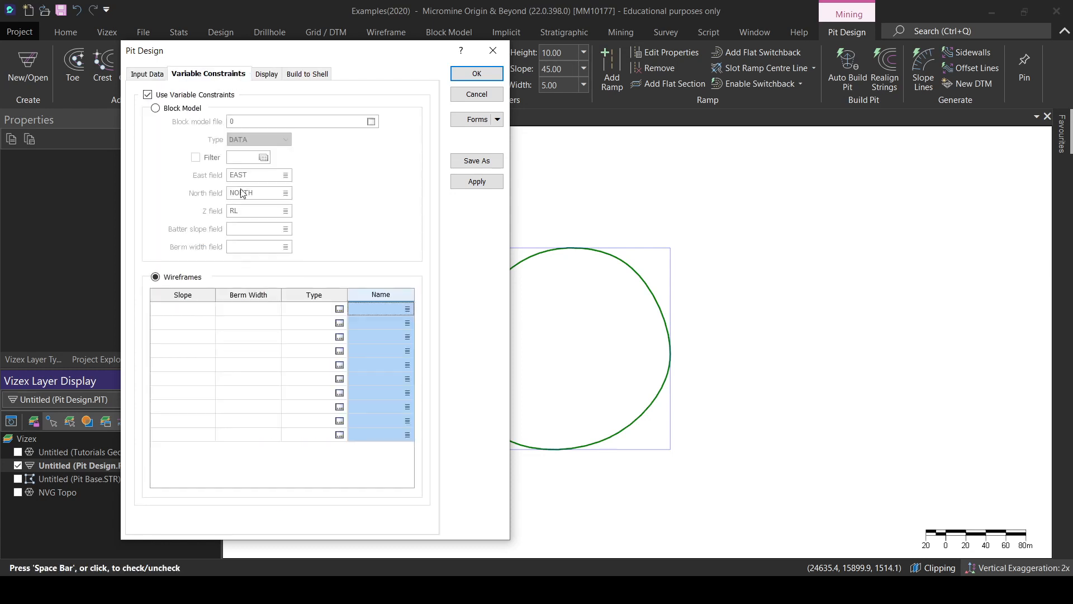
pyautogui.click(190, 298)
pyautogui.click(190, 307)
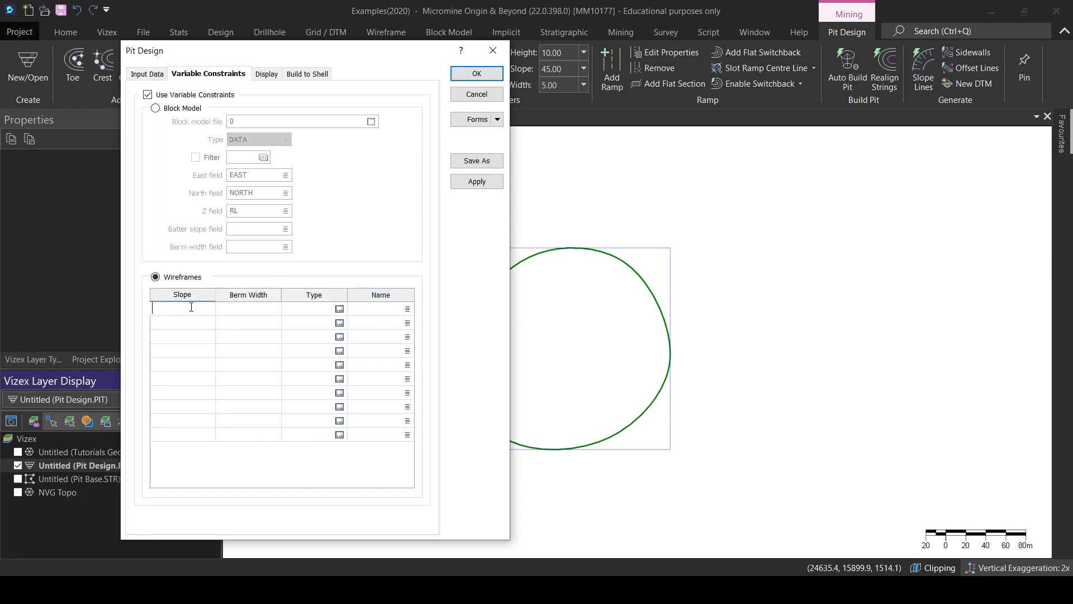
pyautogui.write('36')
pyautogui.click(257, 308)
pyautogui.click(148, 74)
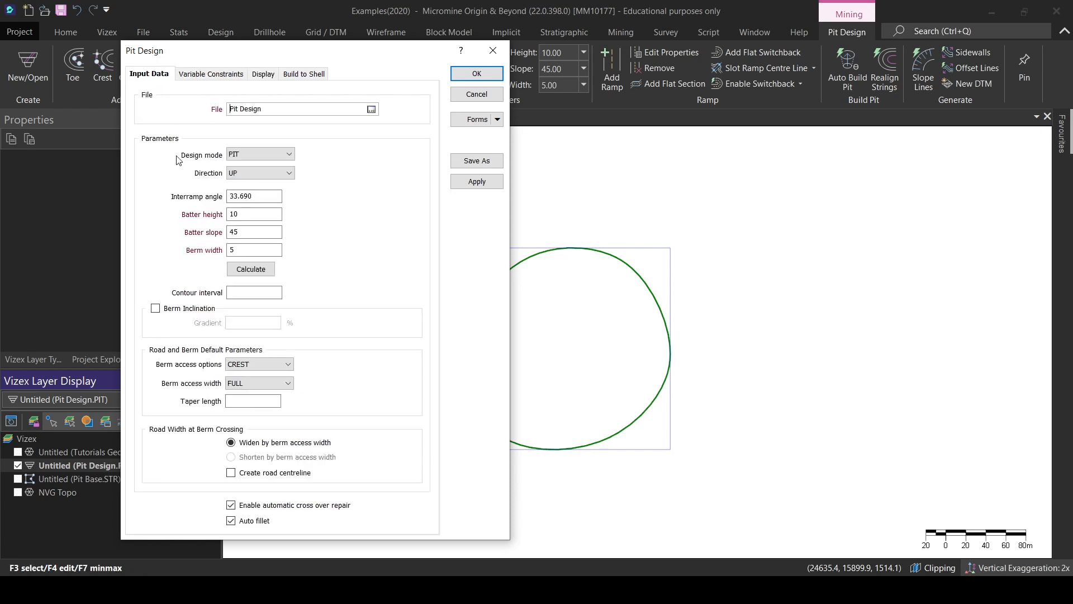
pyautogui.click(209, 74)
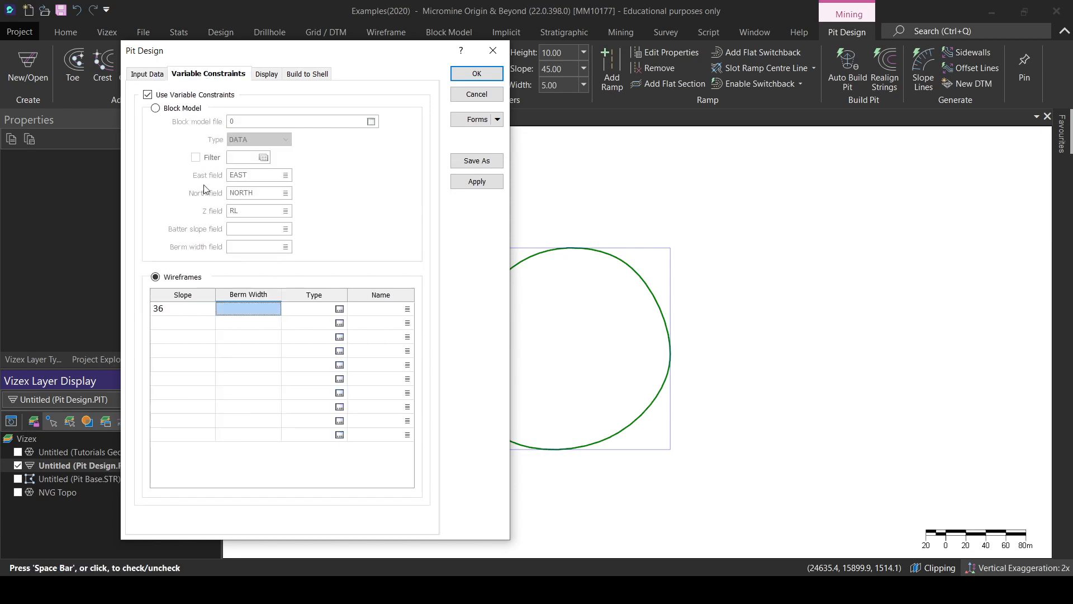
pyautogui.click(244, 308)
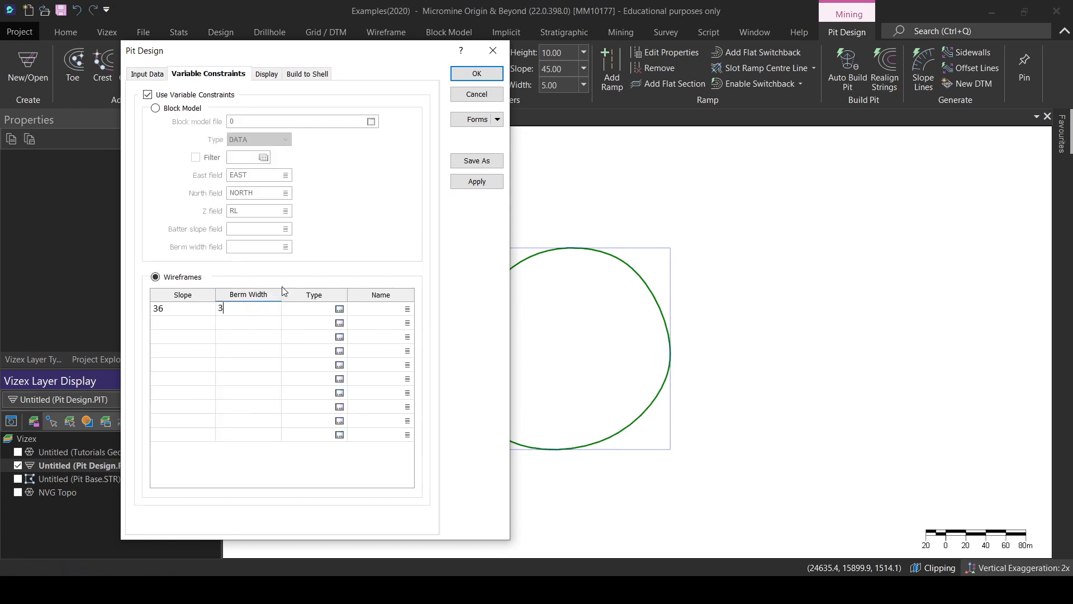
pyautogui.click(238, 297)
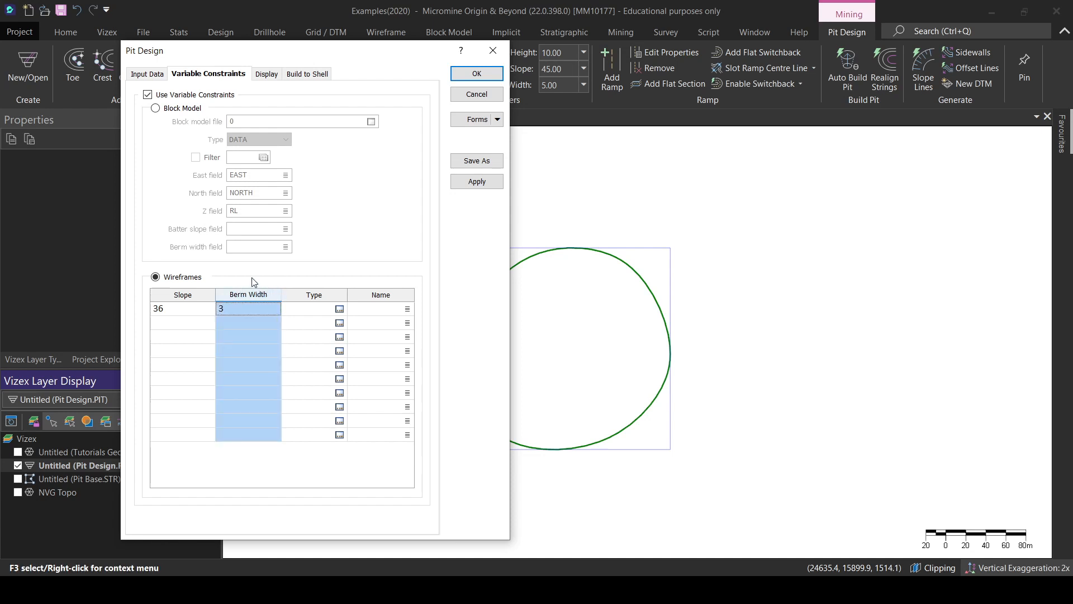
# - Set the first constraint's wireframe type to Tutorials, using the Tutorials.tridb file
pyautogui.click(310, 308)
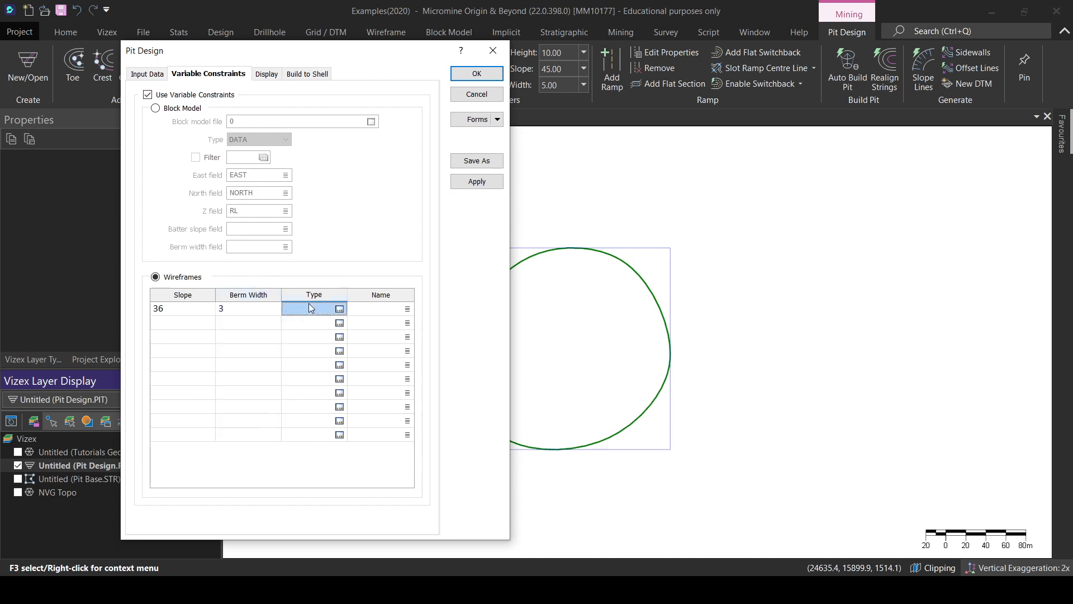
pyautogui.click(339, 309)
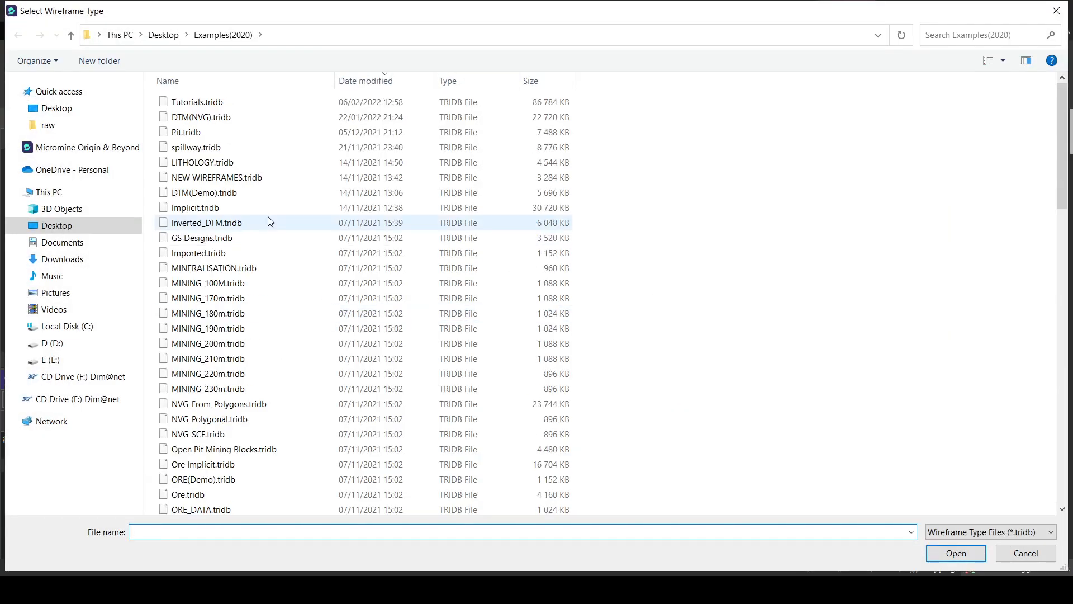
pyautogui.click(240, 102)
pyautogui.doubleClick(240, 102)
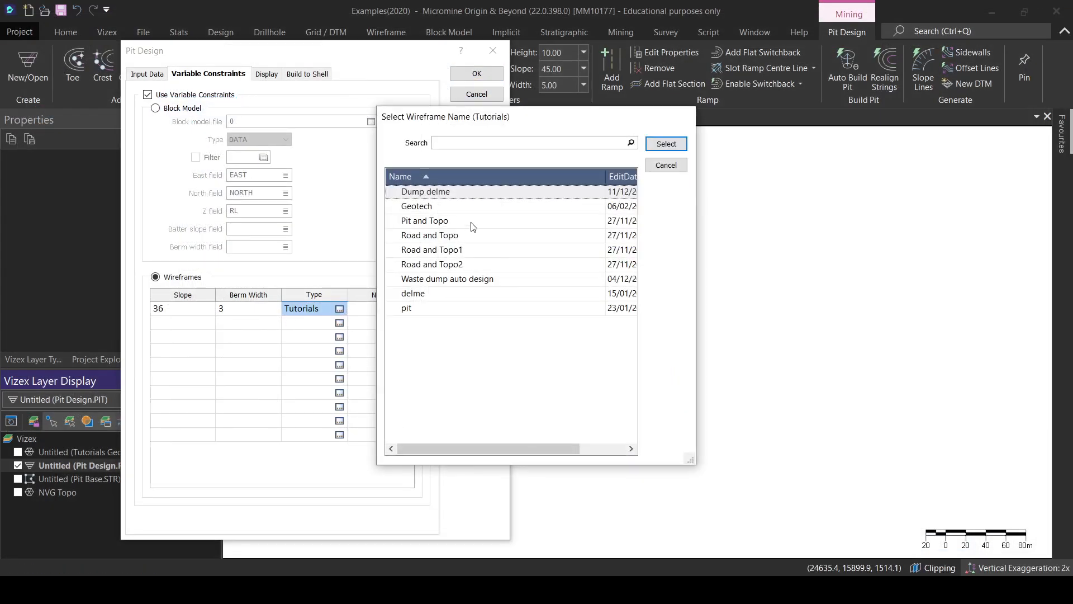
# - Assign the Geotech wireframe to the first variable constraint and accept the pit design settings
pyautogui.doubleClick(429, 210)
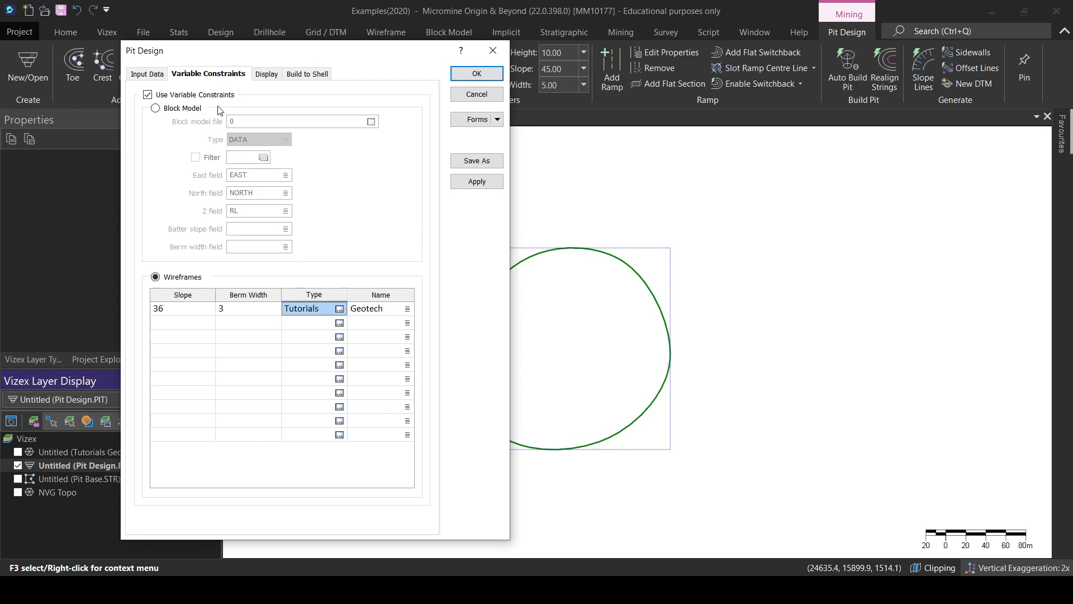
pyautogui.click(477, 73)
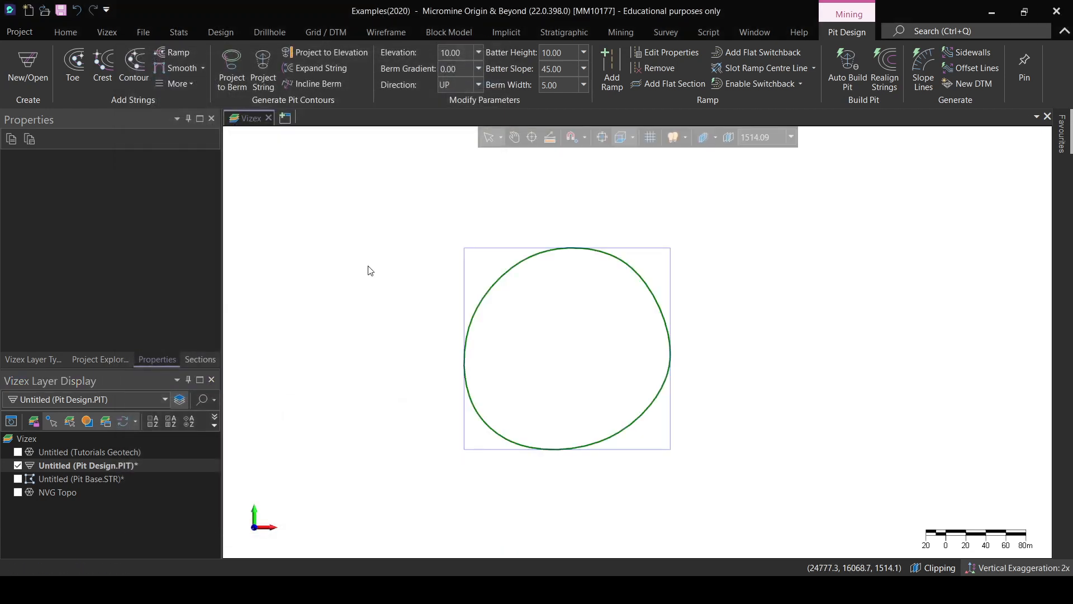
# - Project the pit base toe string to the first berm at elevation 1510 using the variable constraints
pyautogui.click(463, 328)
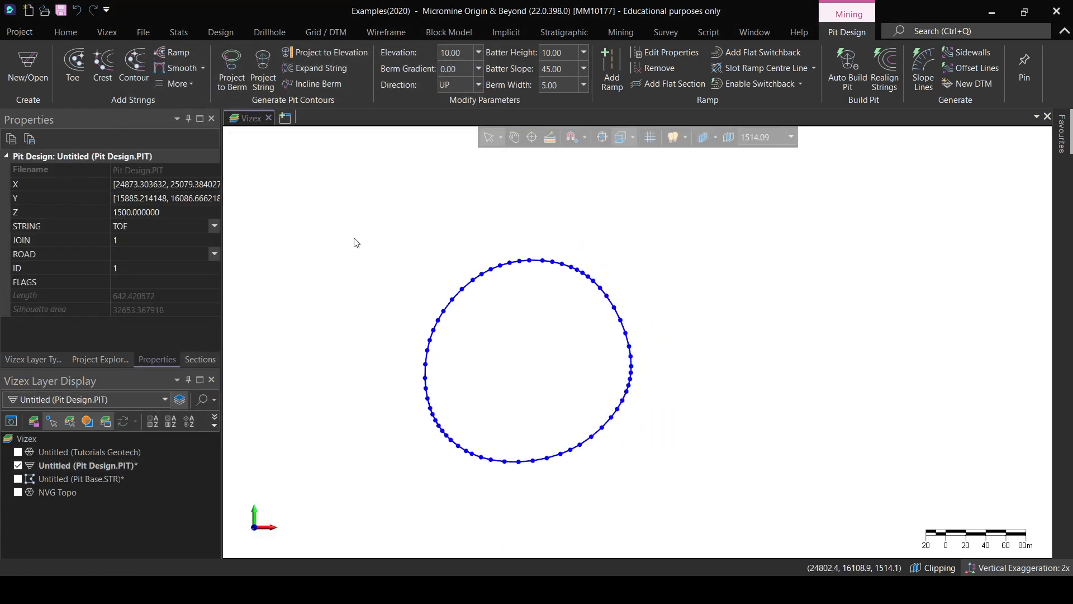
pyautogui.click(236, 71)
pyautogui.scroll(3, 541, 236)
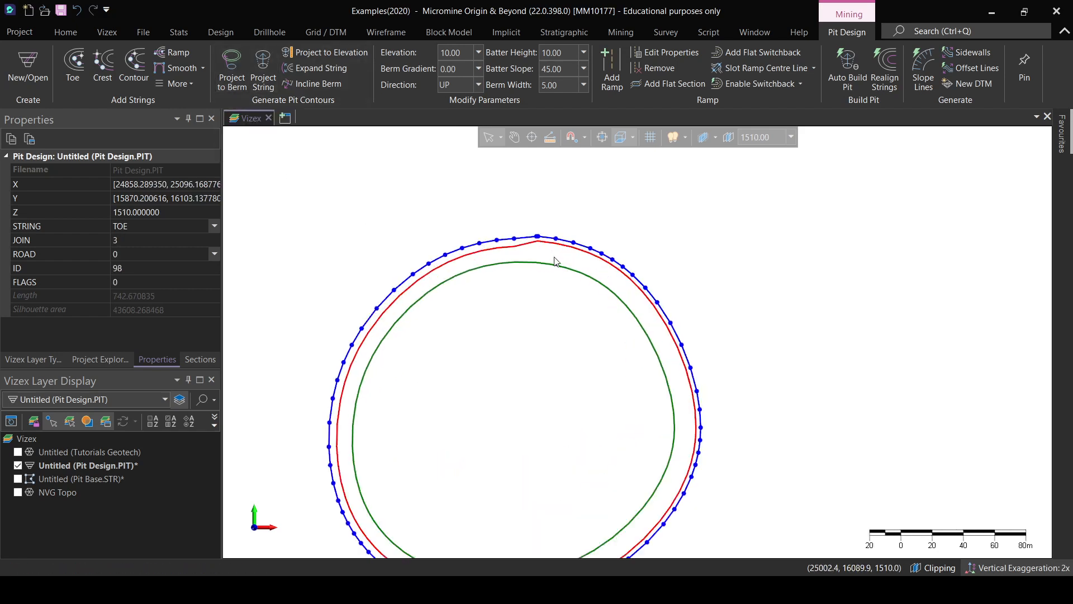
pyautogui.scroll(3, 540, 231)
pyautogui.scroll(-4, 528, 310)
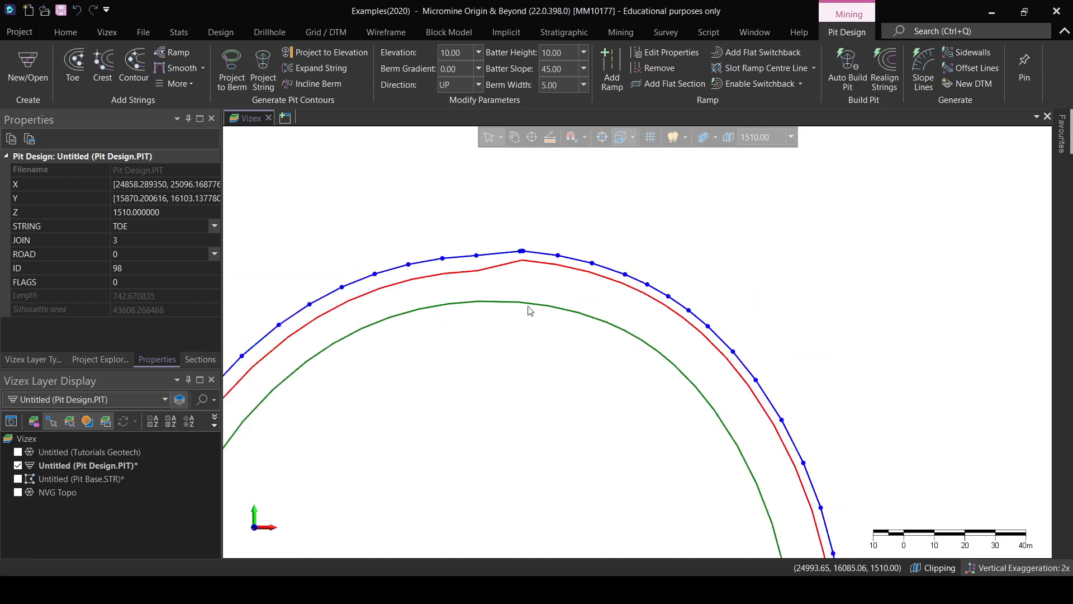
pyautogui.moveTo(535, 359); pyautogui.dragTo(521, 260, button='middle')
pyautogui.scroll(-2, 522, 260)
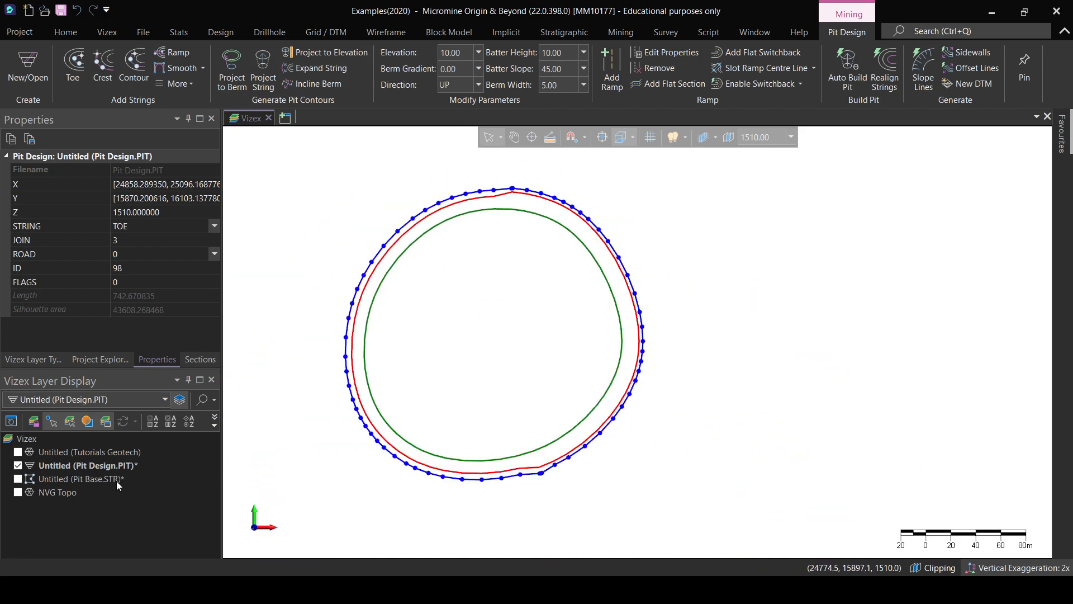
# - Display the Pit Base.STR layer and examine where its polygon boundaries cross the first berm's crest and toe strings
pyautogui.click(18, 479)
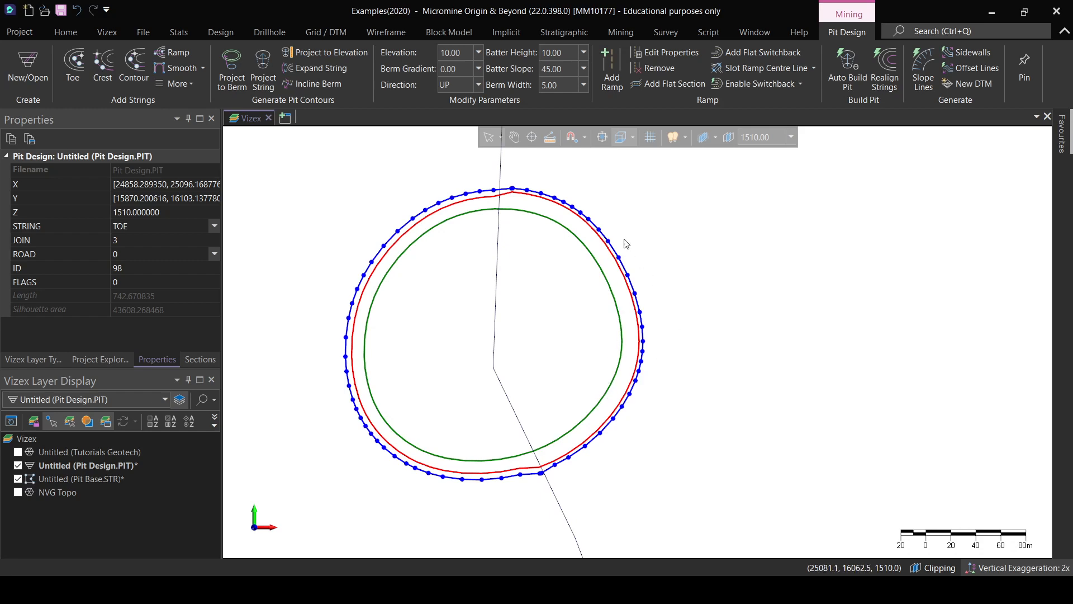
pyautogui.scroll(3, 556, 181)
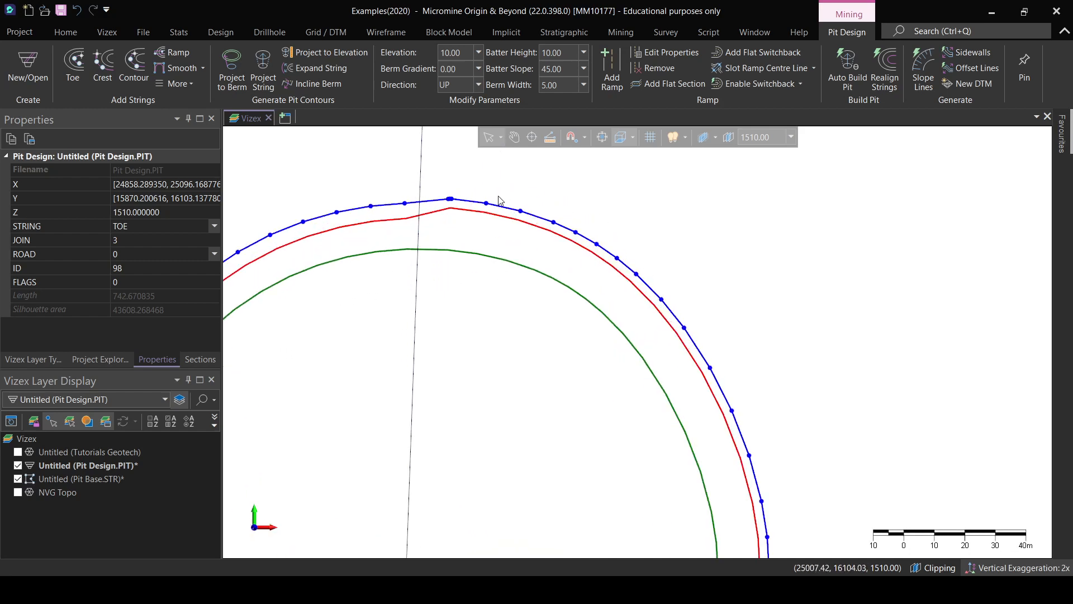
pyautogui.scroll(-3, 478, 218)
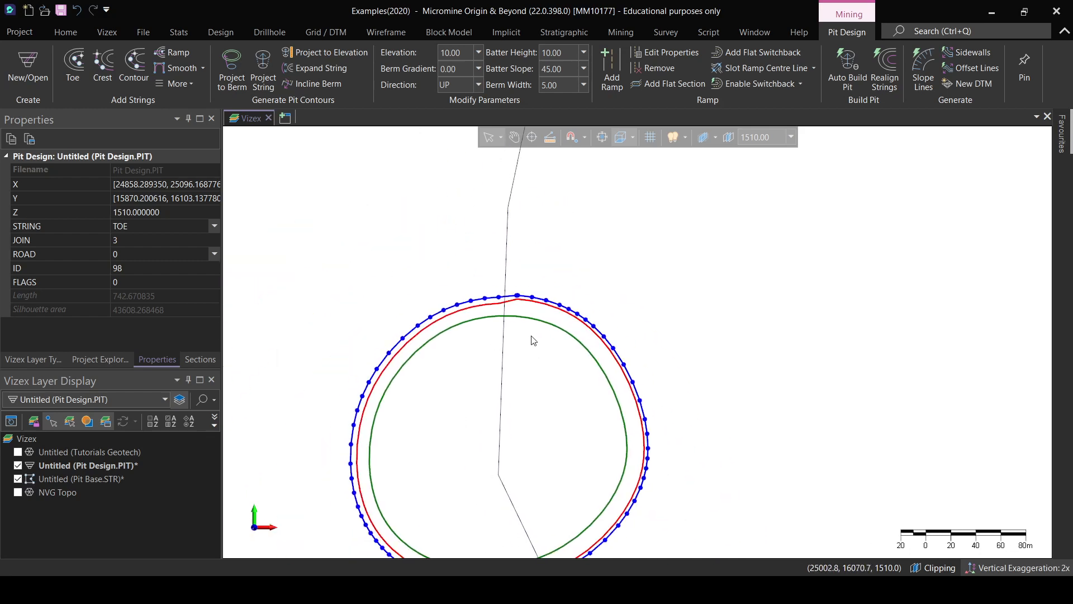
pyautogui.scroll(5, 532, 335)
pyautogui.scroll(-5, 450, 360)
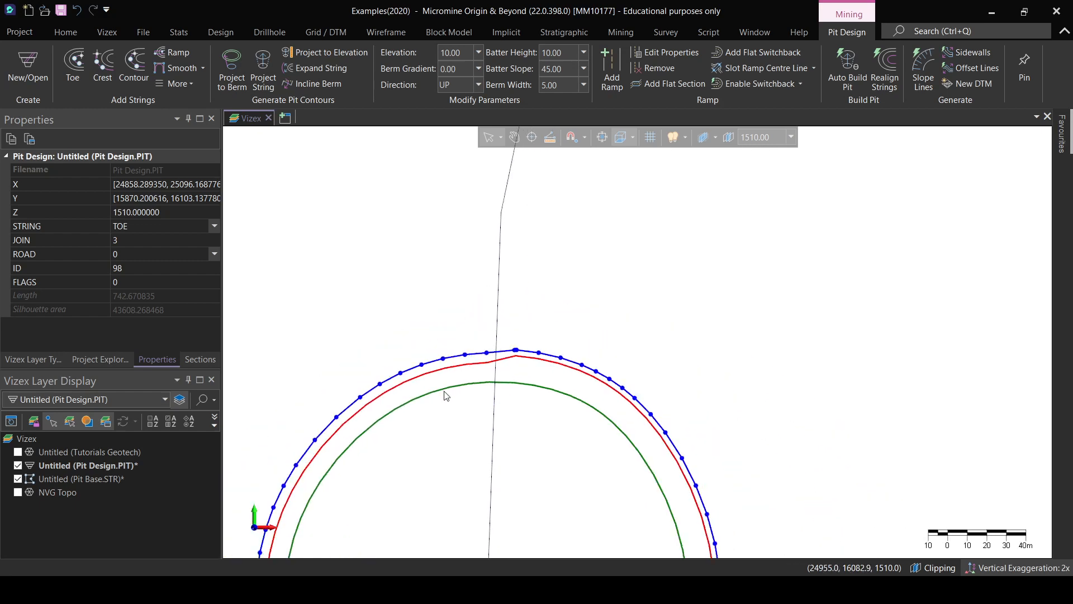
# - Project the 1510 toe string up through seven more berms to elevation 1580
pyautogui.click(232, 67)
pyautogui.click(233, 67)
pyautogui.click(233, 67)
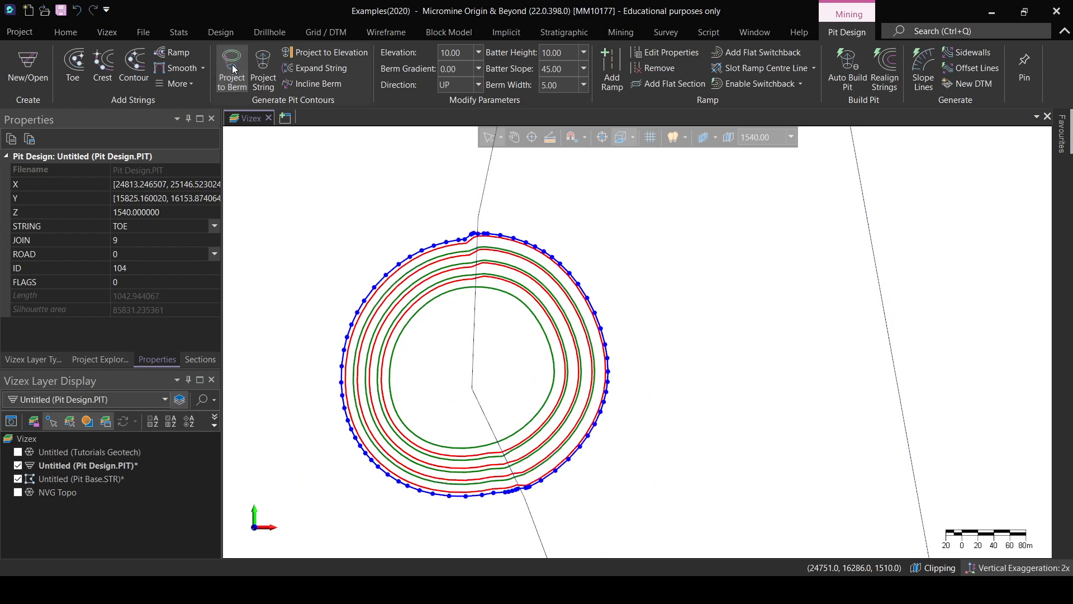
pyautogui.click(233, 67)
pyautogui.click(232, 68)
pyautogui.click(232, 67)
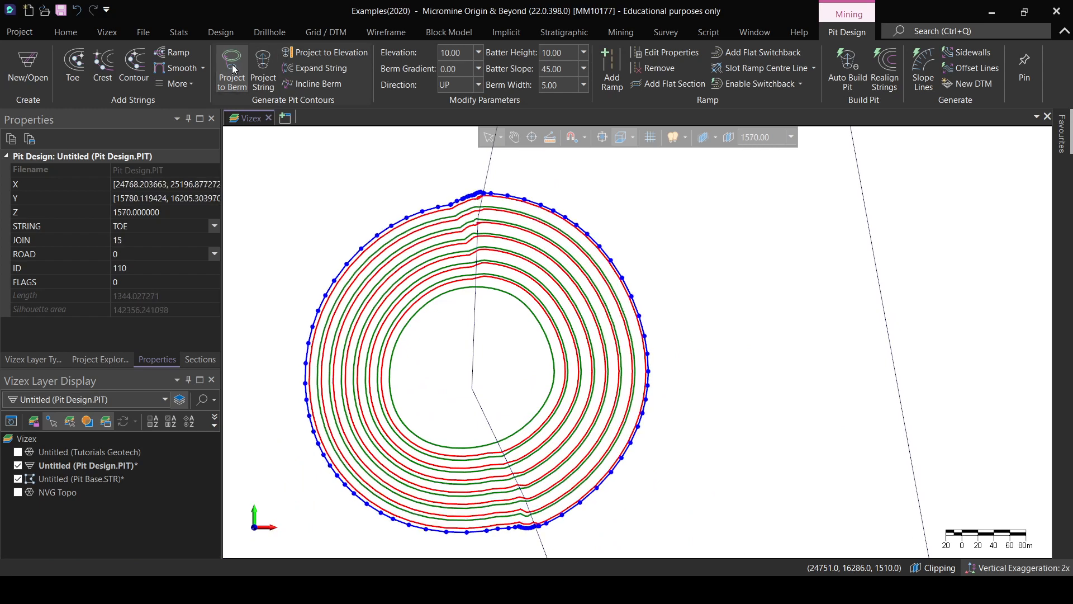
pyautogui.click(232, 68)
pyautogui.scroll(1, 525, 252)
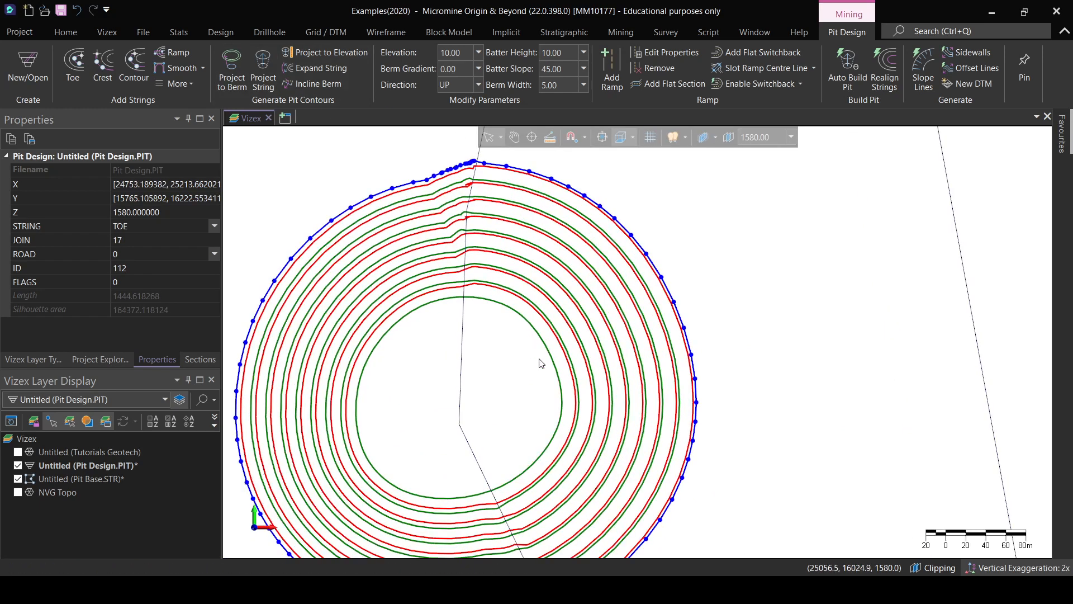
pyautogui.moveTo(574, 437); pyautogui.dragTo(631, 416, button='middle')
pyautogui.press('p')
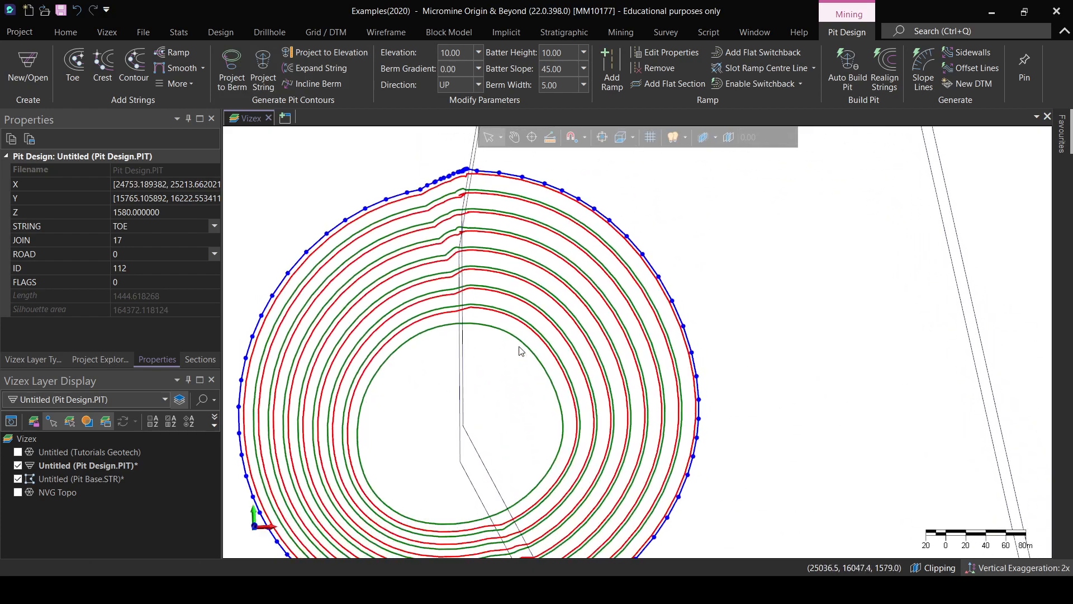
# - Undo the additional berm projections back to the 1510 toe string
pyautogui.hotkey('ctrl', 'z')
pyautogui.hotkey('ctrl', 'z')
pyautogui.hotkey('ctrl', 'z')
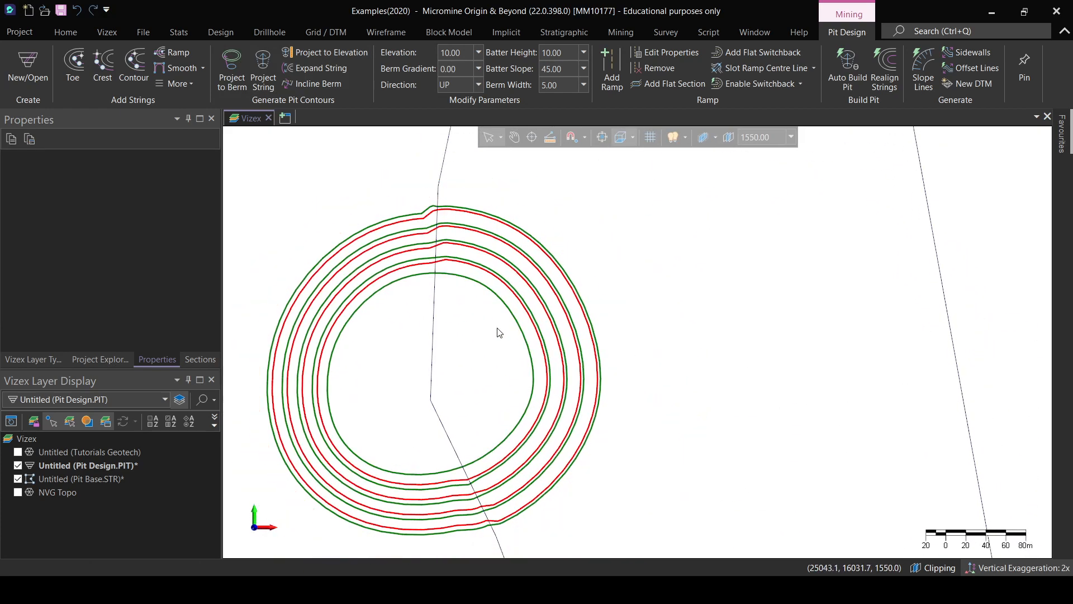
pyautogui.hotkey('ctrl', 'z')
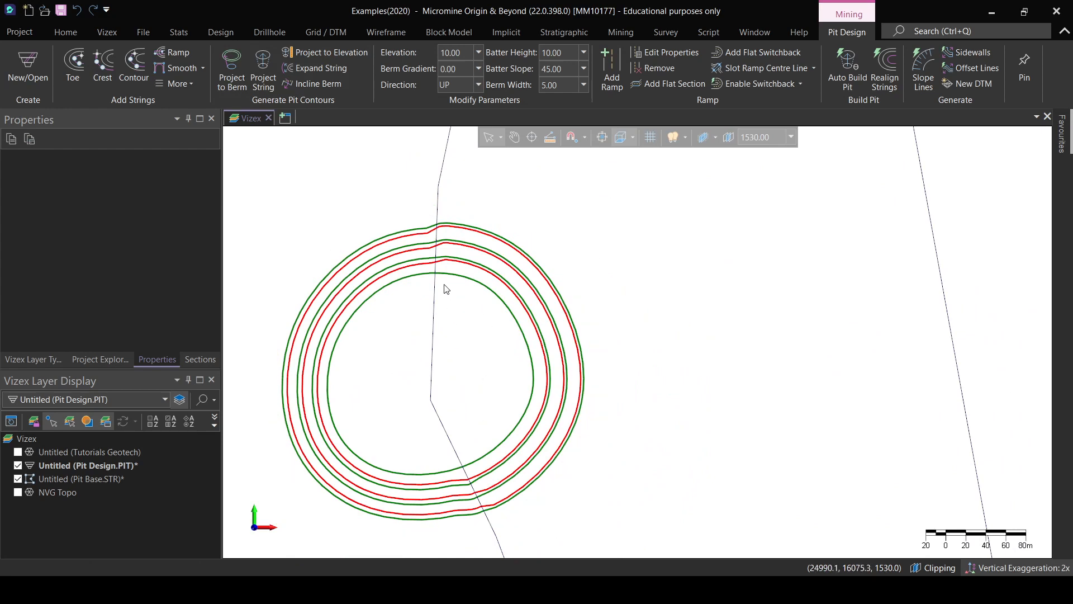
pyautogui.hotkey('ctrl', 'z')
pyautogui.scroll(4, 440, 265)
pyautogui.click(436, 248)
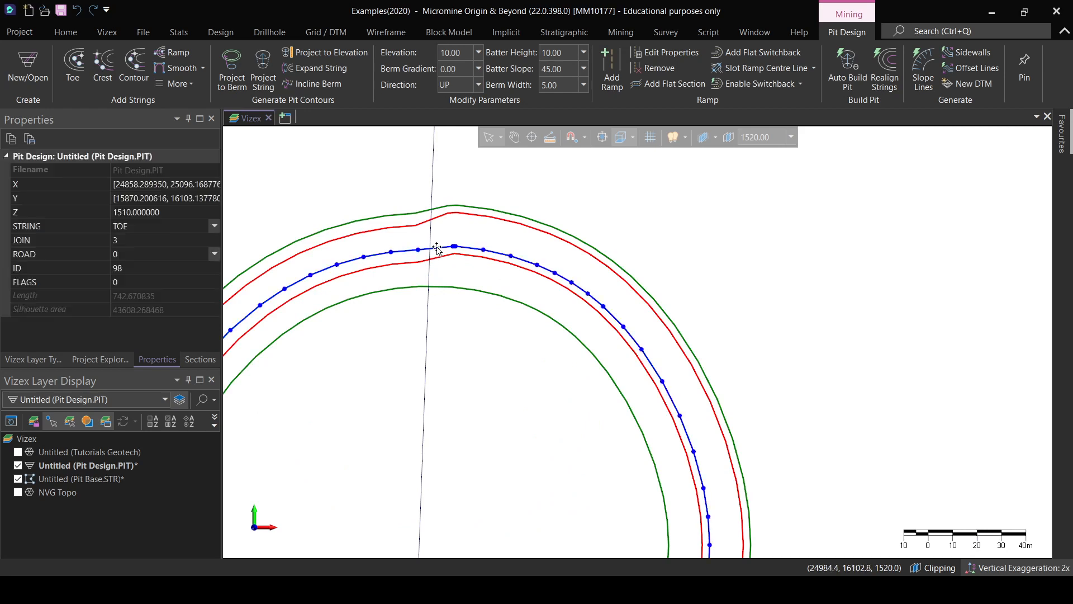
pyautogui.scroll(2, 441, 266)
pyautogui.hotkey('ctrl', 'z')
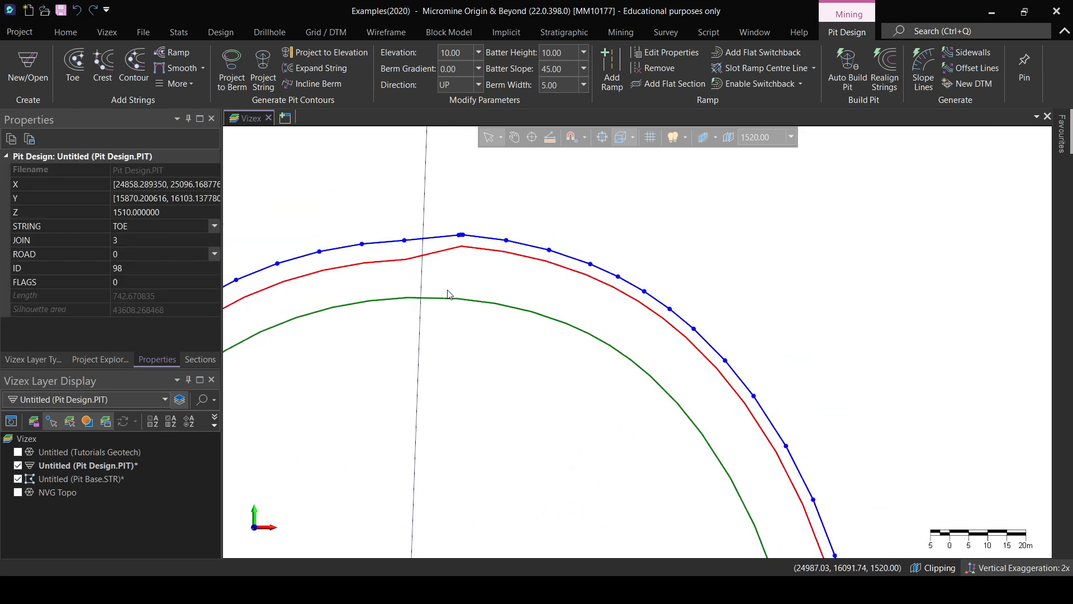
# - Project the 1510 toe string up to a crest at elevation 1520
pyautogui.click(450, 282)
pyautogui.click(423, 244)
pyautogui.click(434, 238)
pyautogui.click(263, 71)
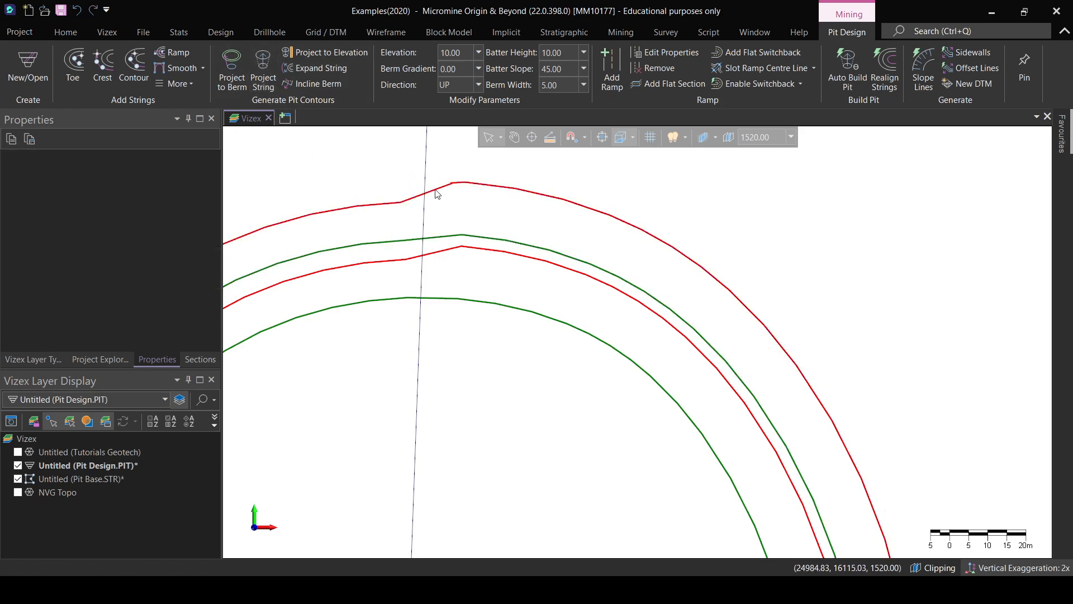
# - Delete the stray backtracking point on the 1520 crest string where it crosses the northern polygon boundary
pyautogui.scroll(5, 414, 199)
pyautogui.scroll(2, 397, 205)
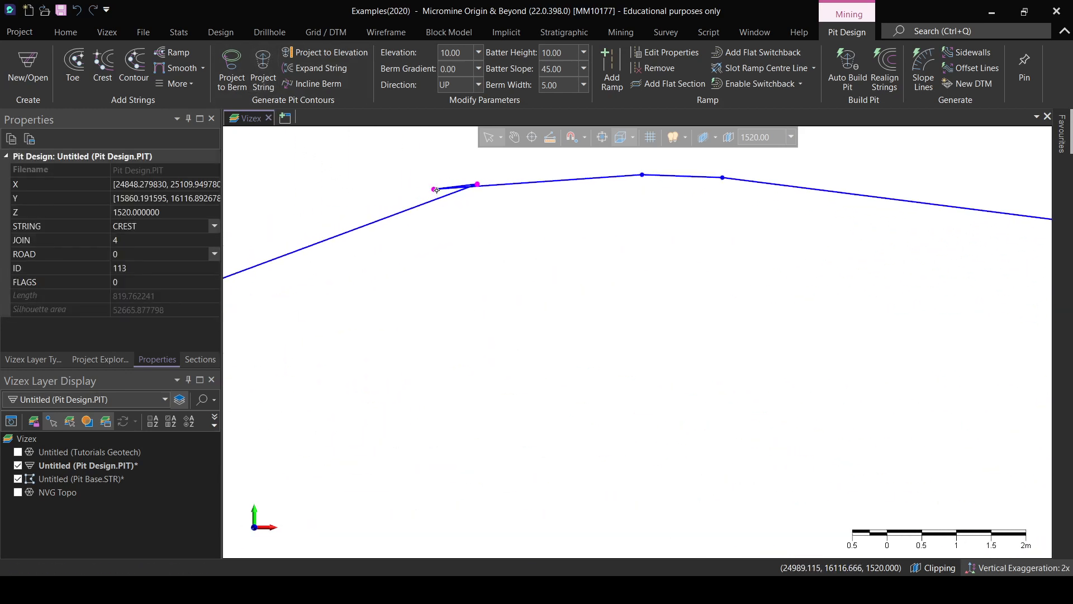
pyautogui.scroll(3, 428, 193)
pyautogui.rightClick(425, 192)
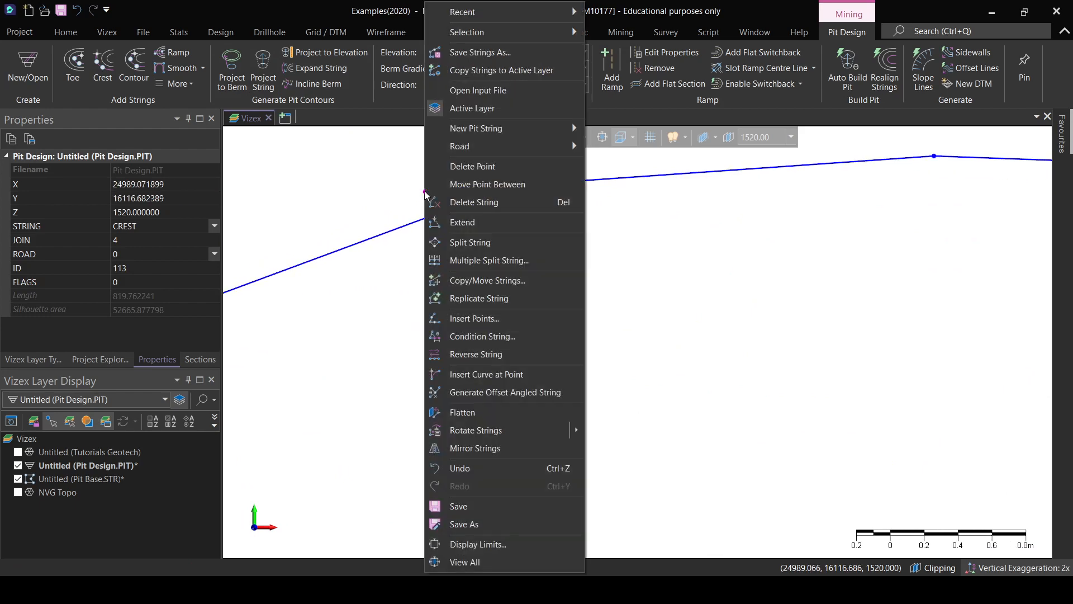
pyautogui.click(460, 169)
pyautogui.scroll(-1, 523, 188)
pyautogui.press('Escape')
pyautogui.scroll(-14, 511, 283)
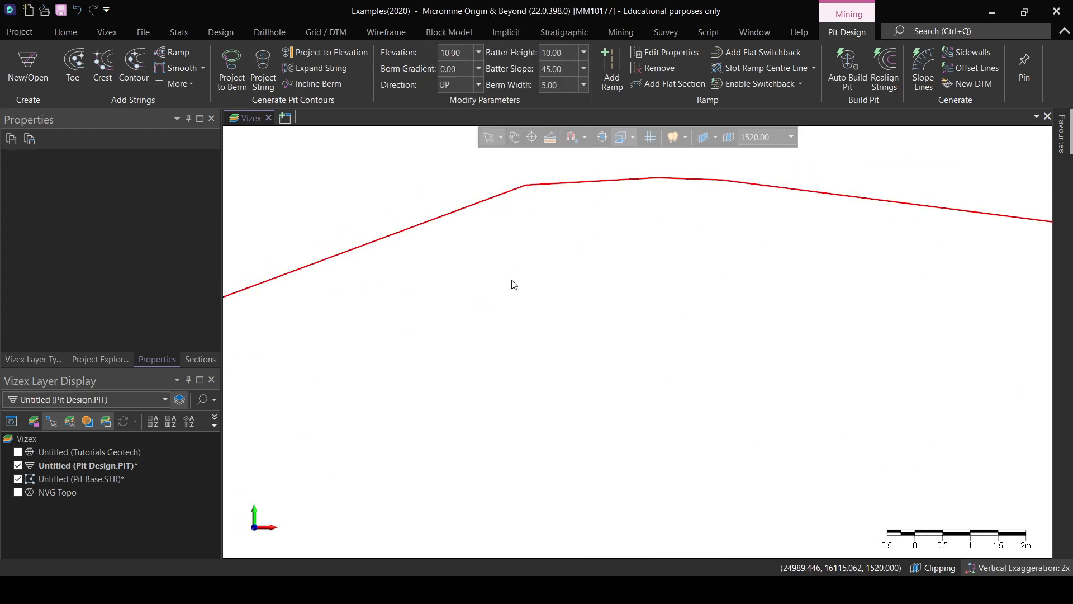
pyautogui.moveTo(489, 313); pyautogui.dragTo(509, 285, button='middle')
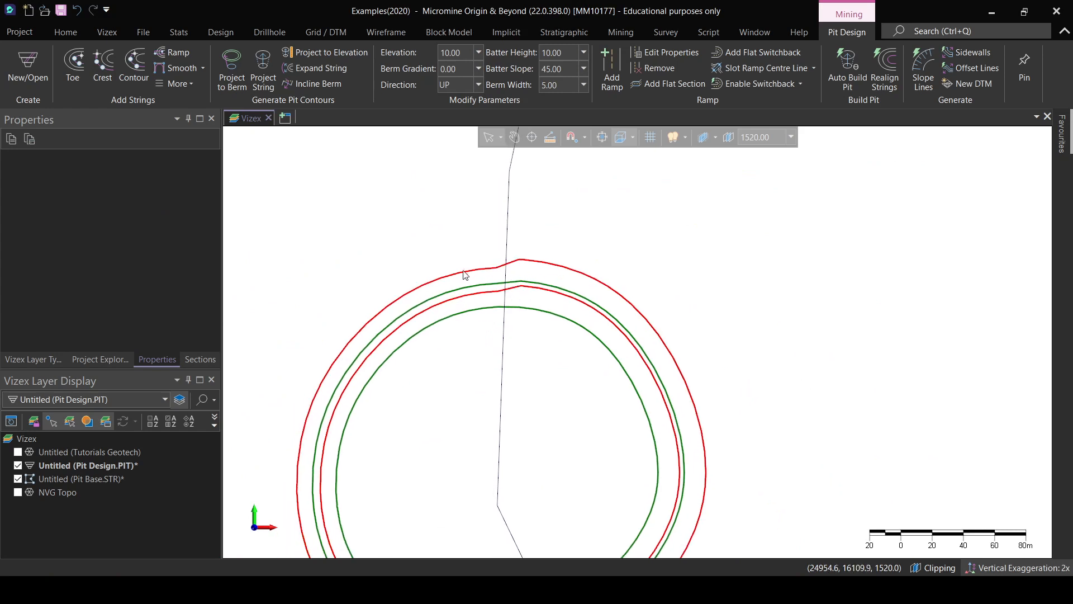
# - Inspect the 1520 crest string around the polygon boundary and project it outward to form the berm's toe string
pyautogui.click(464, 269)
pyautogui.scroll(1, 513, 315)
pyautogui.scroll(-3, 531, 341)
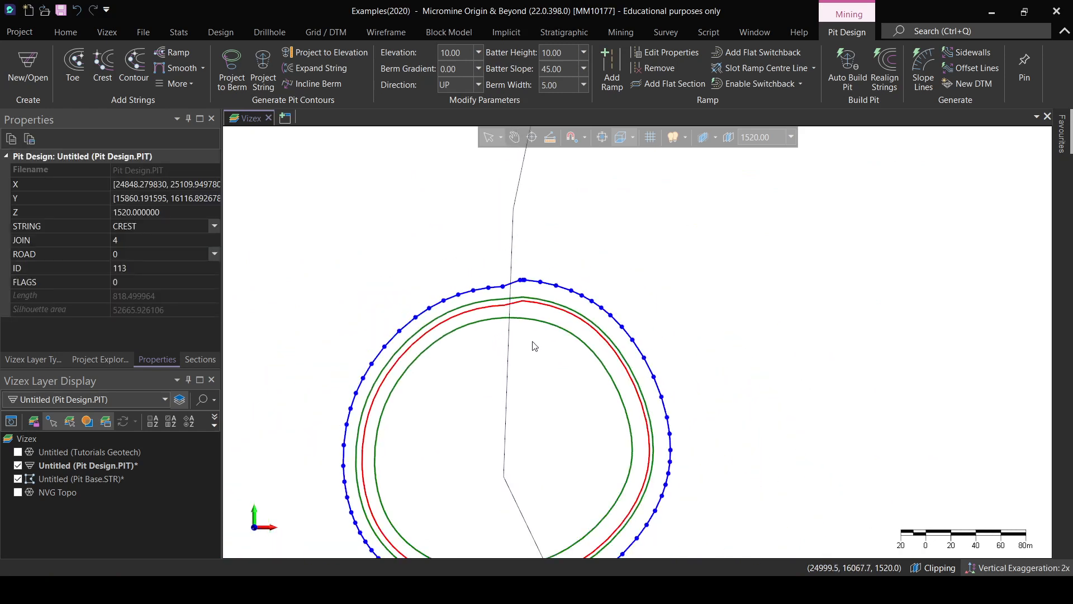
pyautogui.scroll(1, 551, 391)
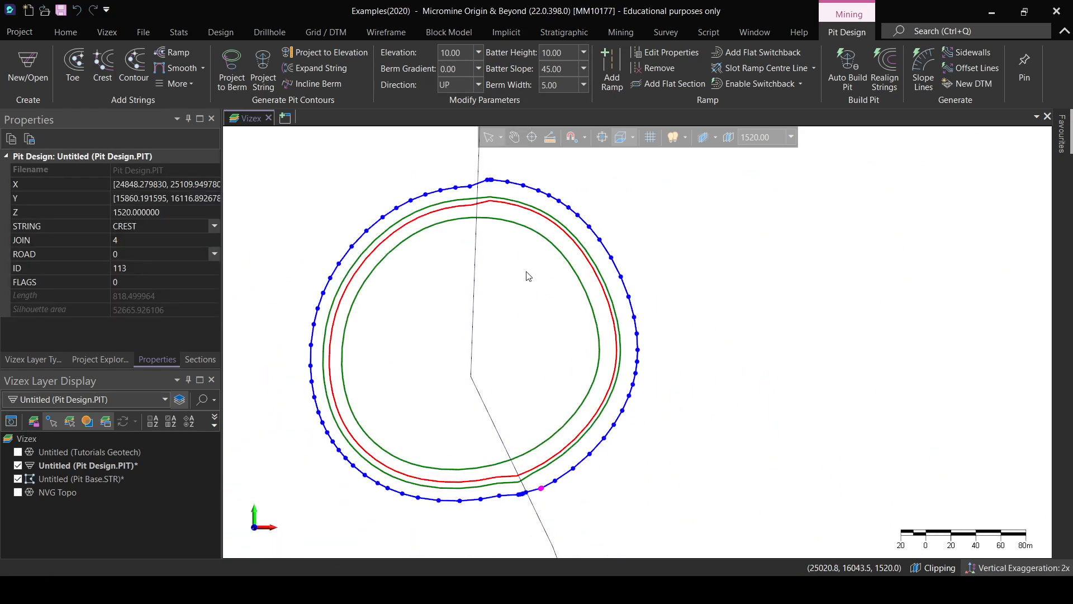
pyautogui.scroll(2, 522, 343)
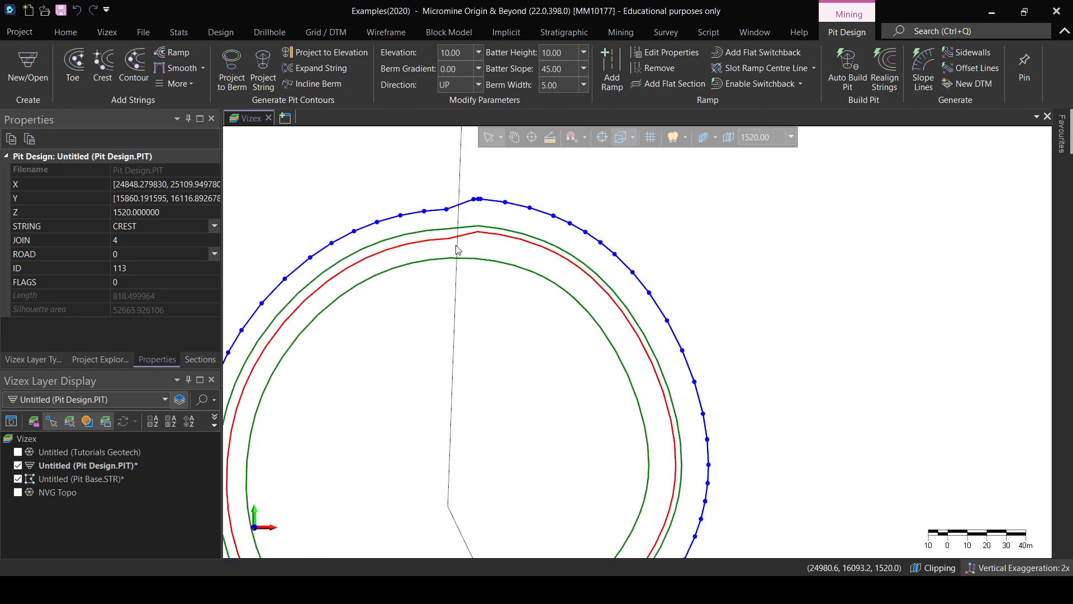
pyautogui.moveTo(460, 290); pyautogui.dragTo(469, 342, button='middle')
pyautogui.click(438, 367)
pyautogui.click(480, 253)
pyautogui.scroll(2, 479, 253)
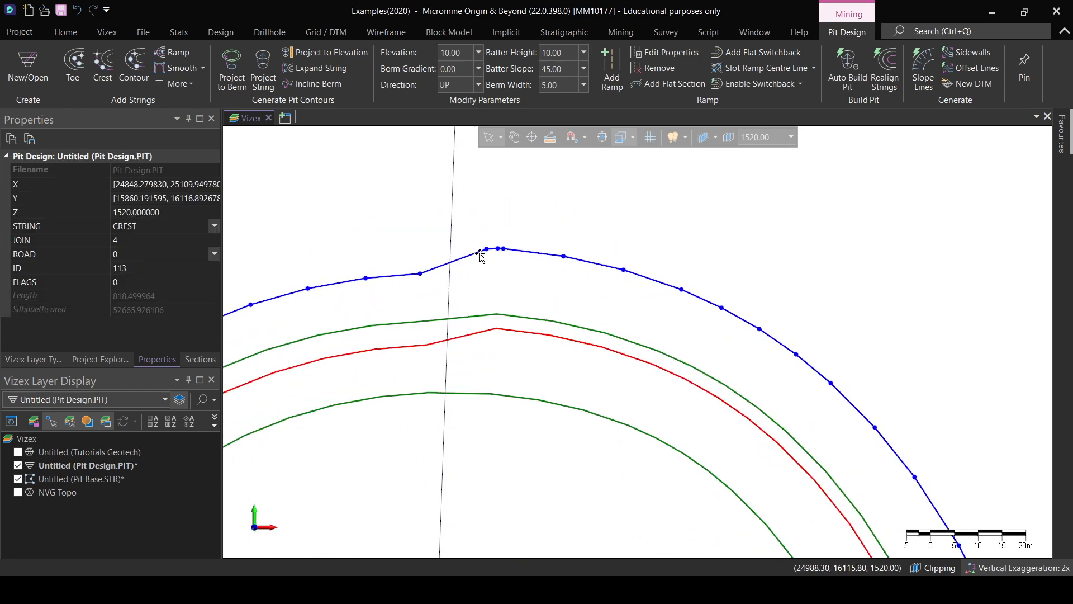
pyautogui.scroll(-2, 427, 305)
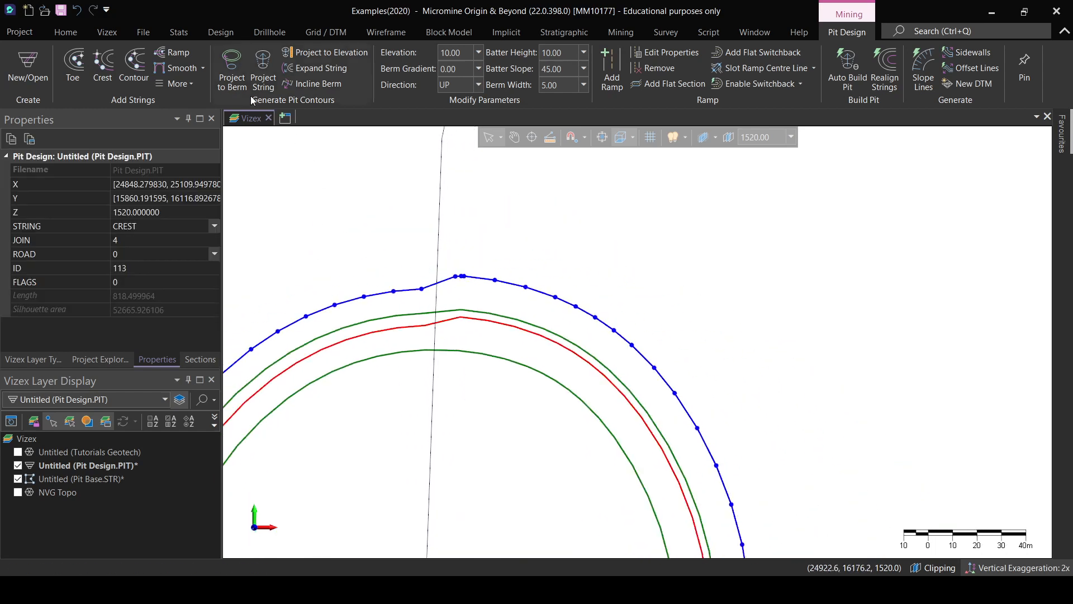
pyautogui.click(231, 70)
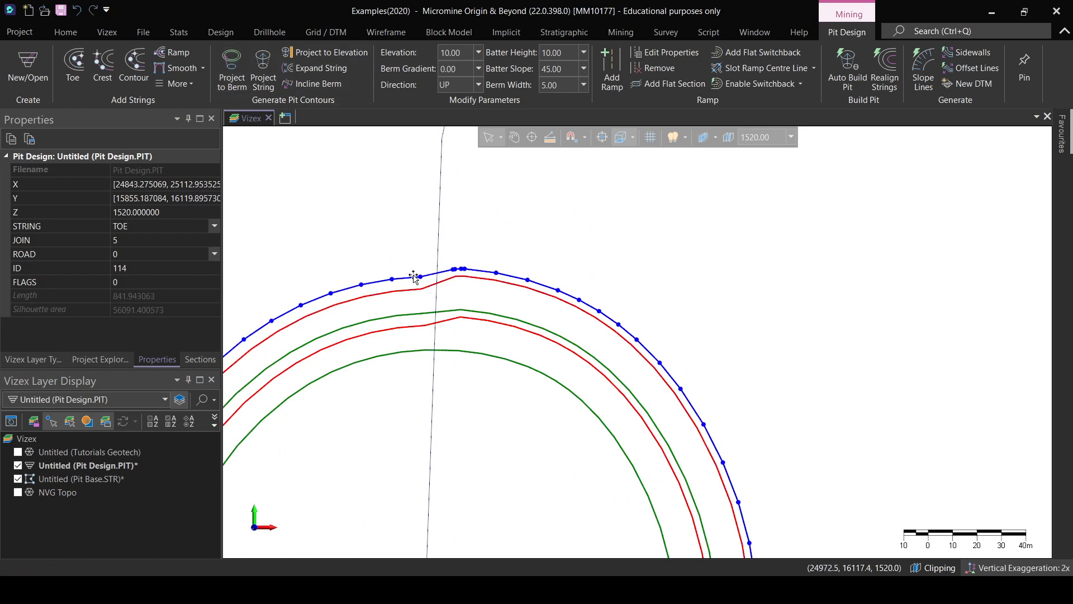
pyautogui.scroll(2, 425, 251)
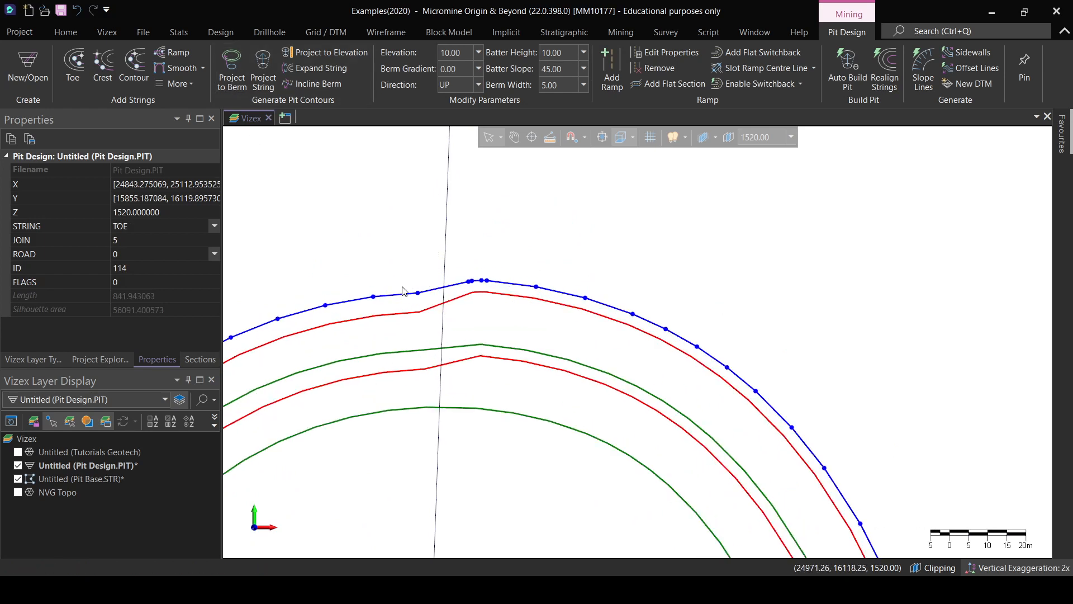
# - Move the two 1520 toe string points just west of the northern polygon boundary outward to widen the berm
pyautogui.click(428, 311)
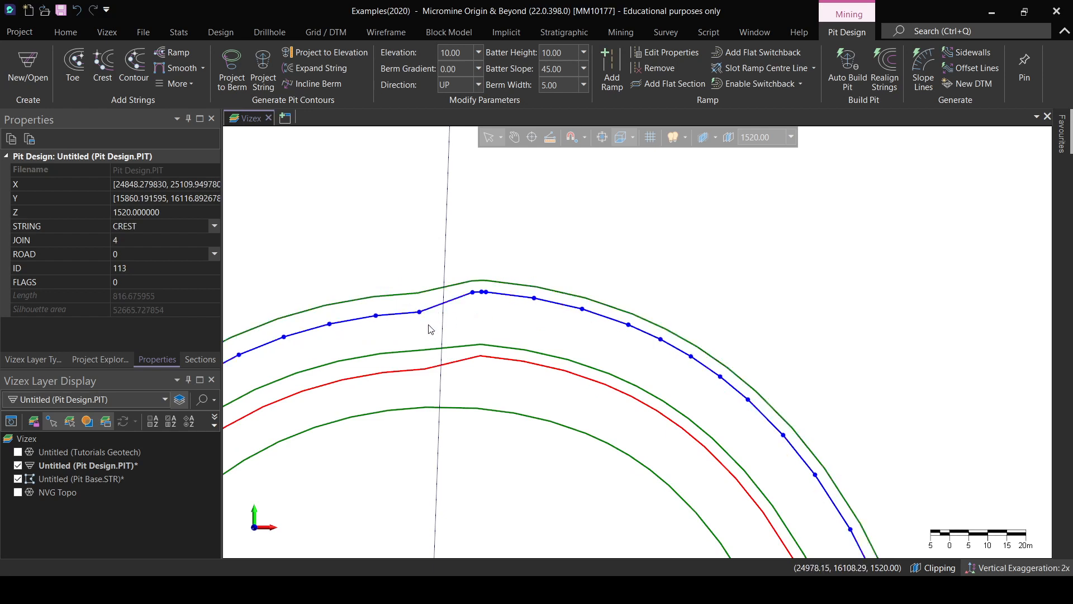
pyautogui.click(418, 292)
pyautogui.moveTo(418, 292); pyautogui.dragTo(423, 227)
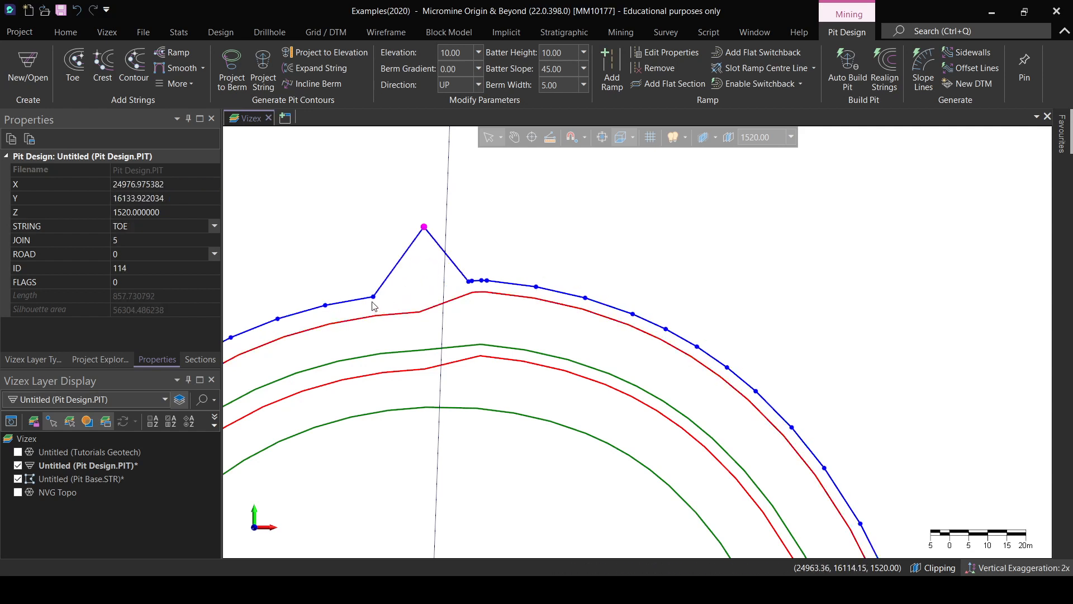
pyautogui.moveTo(374, 297); pyautogui.dragTo(340, 235)
pyautogui.hotkey('ctrl', 'z')
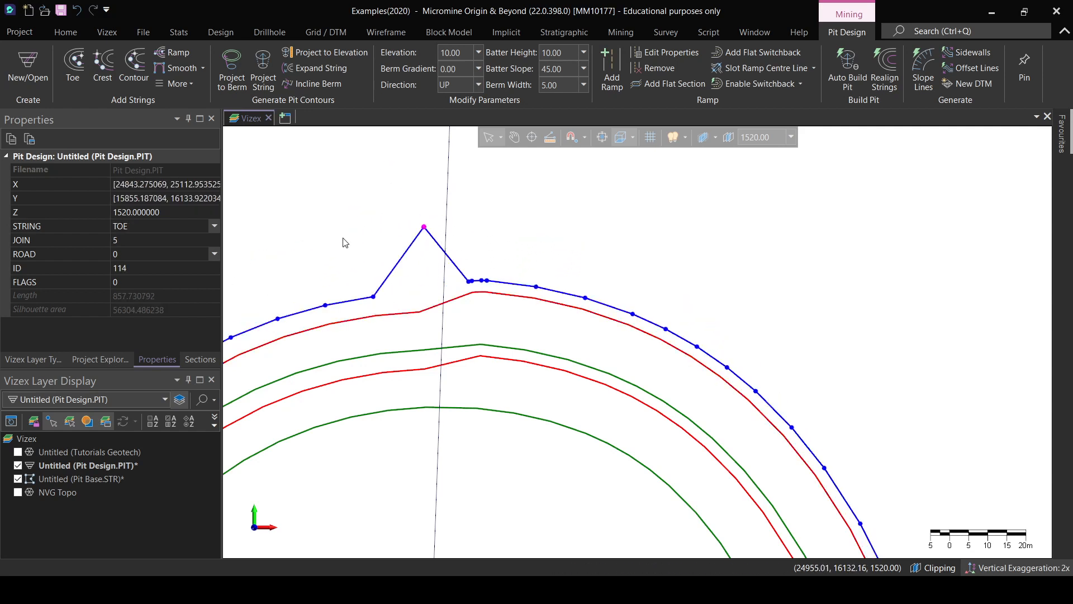
pyautogui.click(373, 297)
pyautogui.moveTo(373, 296); pyautogui.dragTo(360, 231)
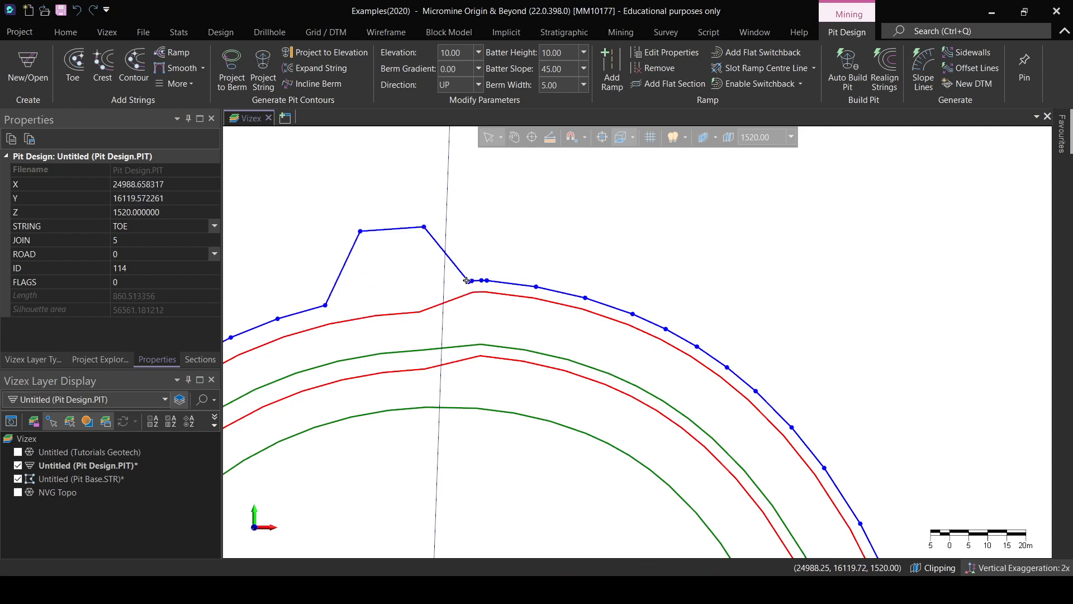
# - Move the clustered 1520 toe string points just east of the polygon boundary outward to continue the widened berm
pyautogui.moveTo(473, 281); pyautogui.dragTo(467, 224)
pyautogui.moveTo(472, 280); pyautogui.dragTo(504, 235)
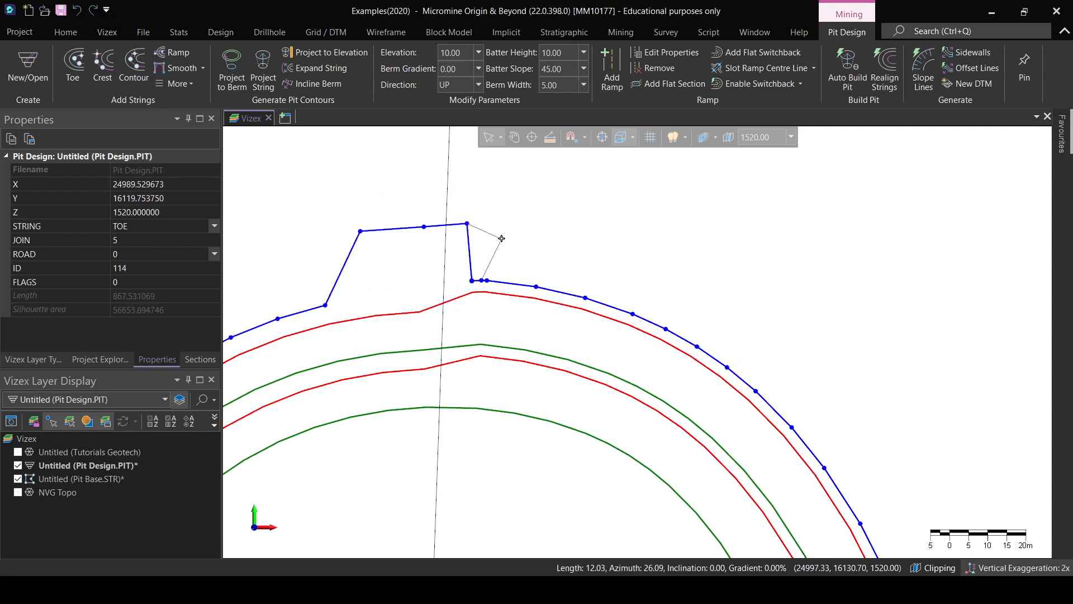
pyautogui.moveTo(482, 280); pyautogui.dragTo(558, 241)
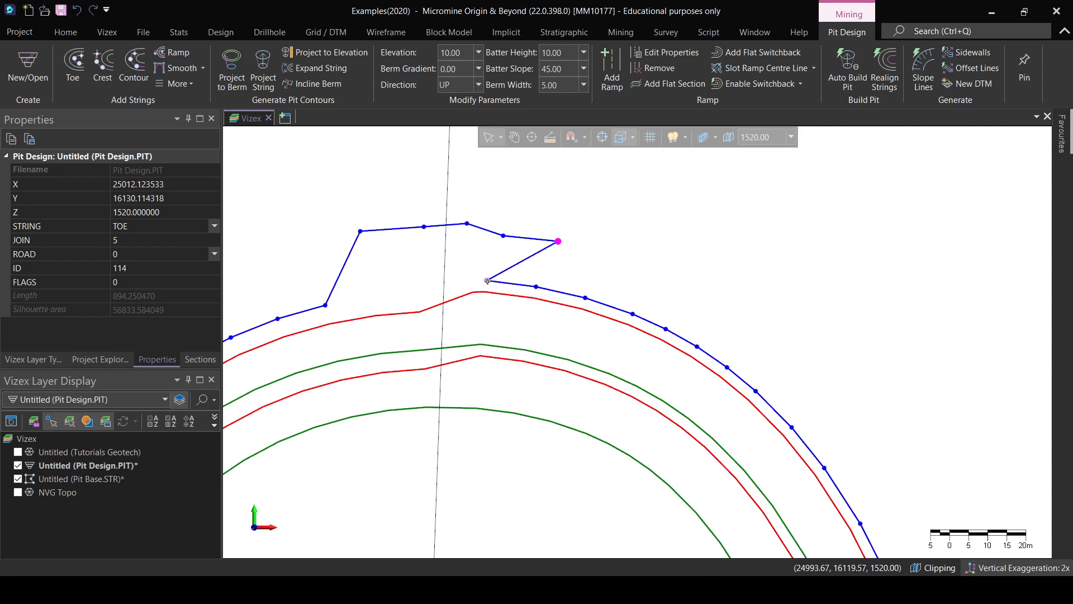
pyautogui.moveTo(487, 281); pyautogui.dragTo(602, 249)
pyautogui.moveTo(504, 235); pyautogui.dragTo(506, 222)
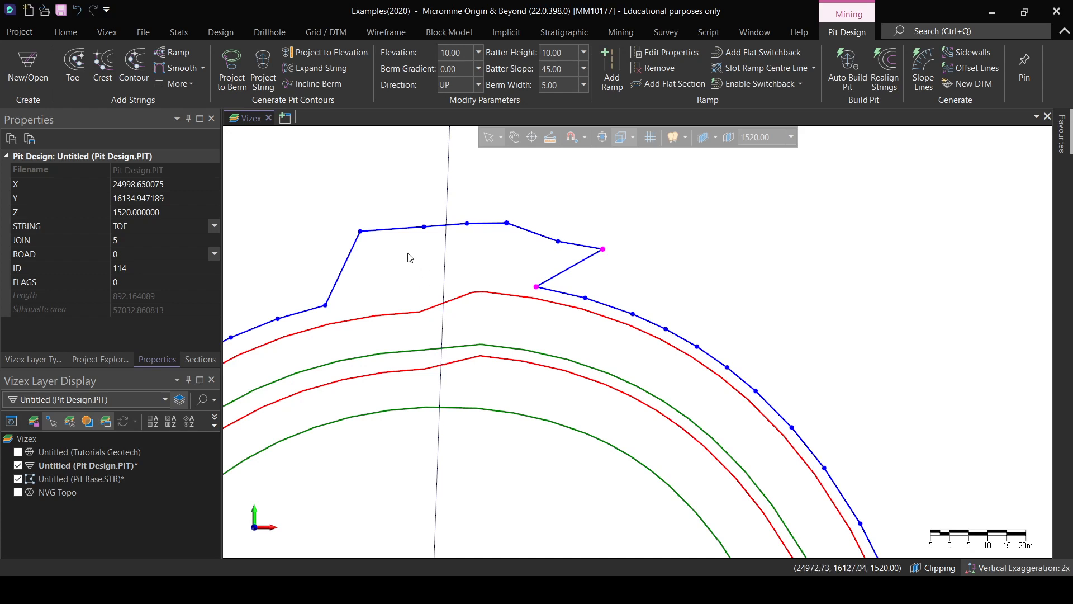
# - Shift the remaining northeastern points of the 1520 toe string outward so the widened section rejoins the original curve
pyautogui.moveTo(412, 259); pyautogui.dragTo(429, 285, button='middle')
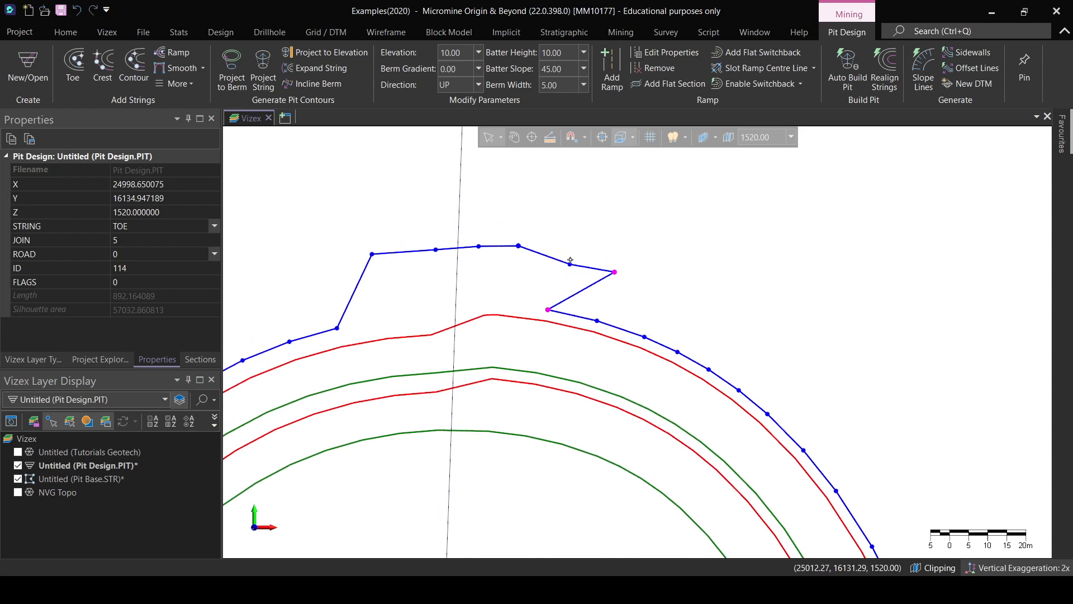
pyautogui.moveTo(570, 261); pyautogui.dragTo(561, 248)
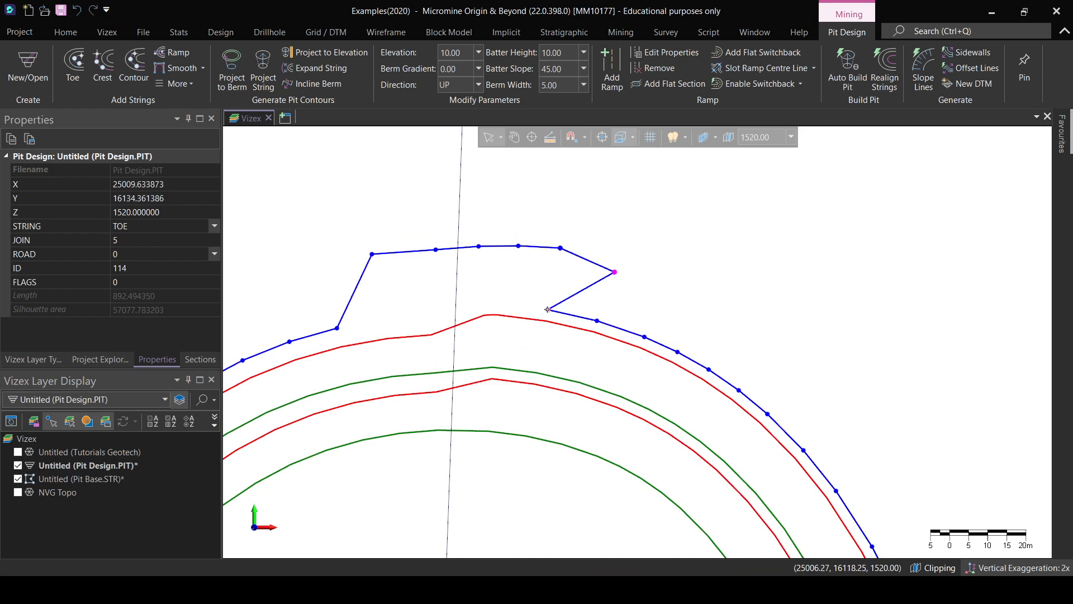
pyautogui.moveTo(548, 309); pyautogui.dragTo(649, 311)
pyautogui.moveTo(644, 336); pyautogui.dragTo(673, 329)
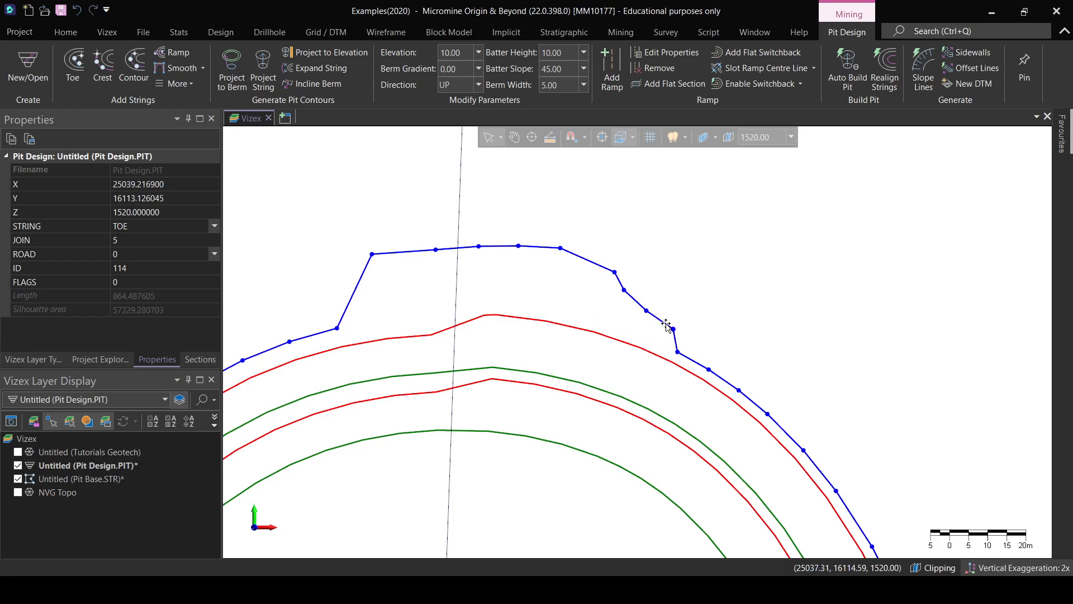
pyautogui.moveTo(624, 289); pyautogui.dragTo(664, 309)
# - Project the edited 1520 toe string up through three successive berms to elevation 1550
pyautogui.click(231, 67)
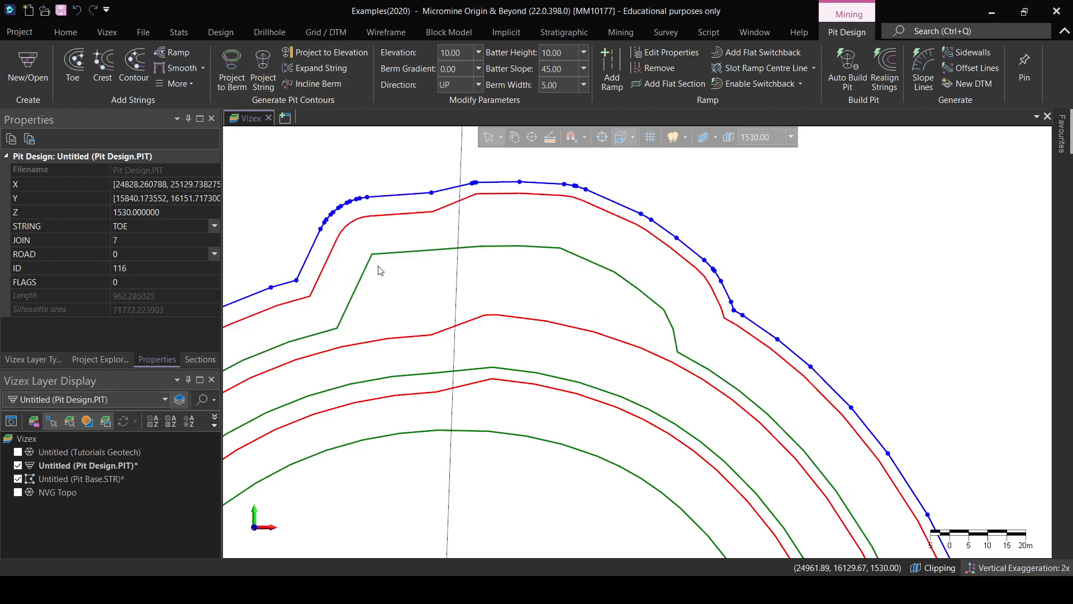
pyautogui.scroll(-3, 475, 307)
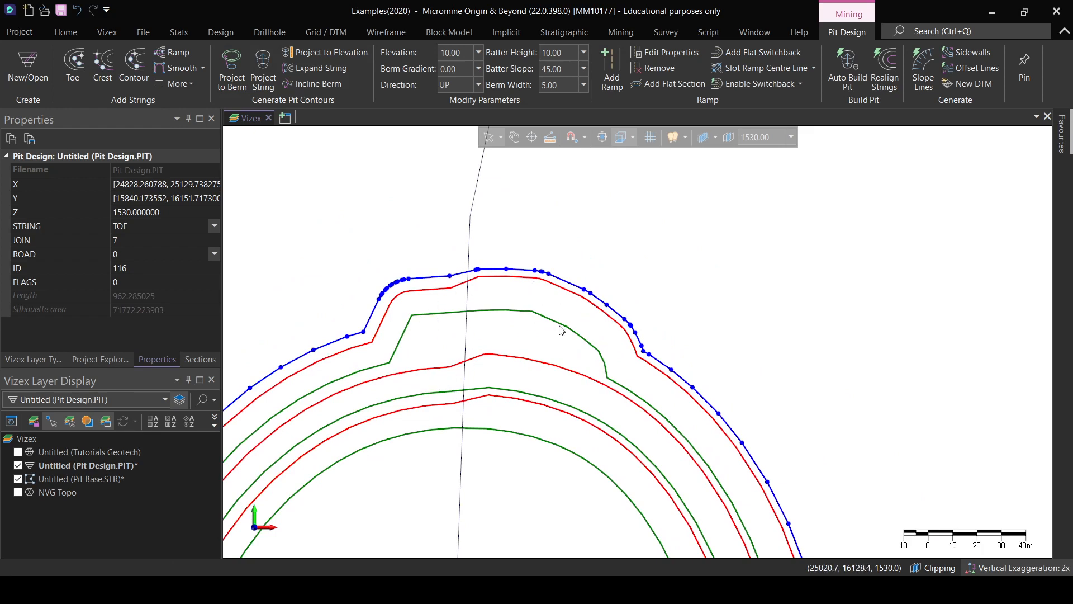
pyautogui.scroll(-2, 517, 329)
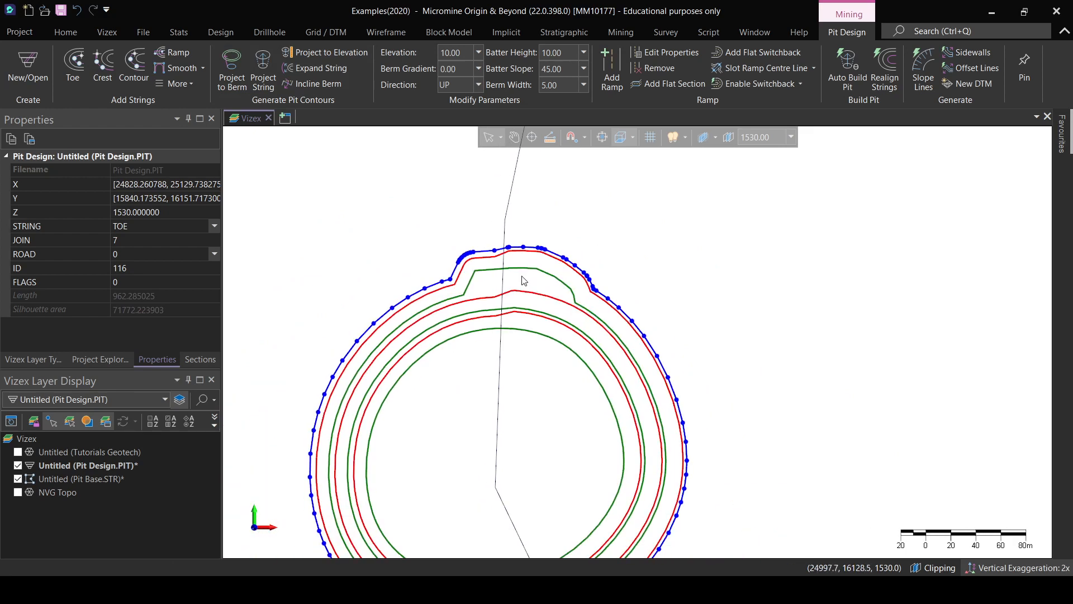
pyautogui.click(232, 66)
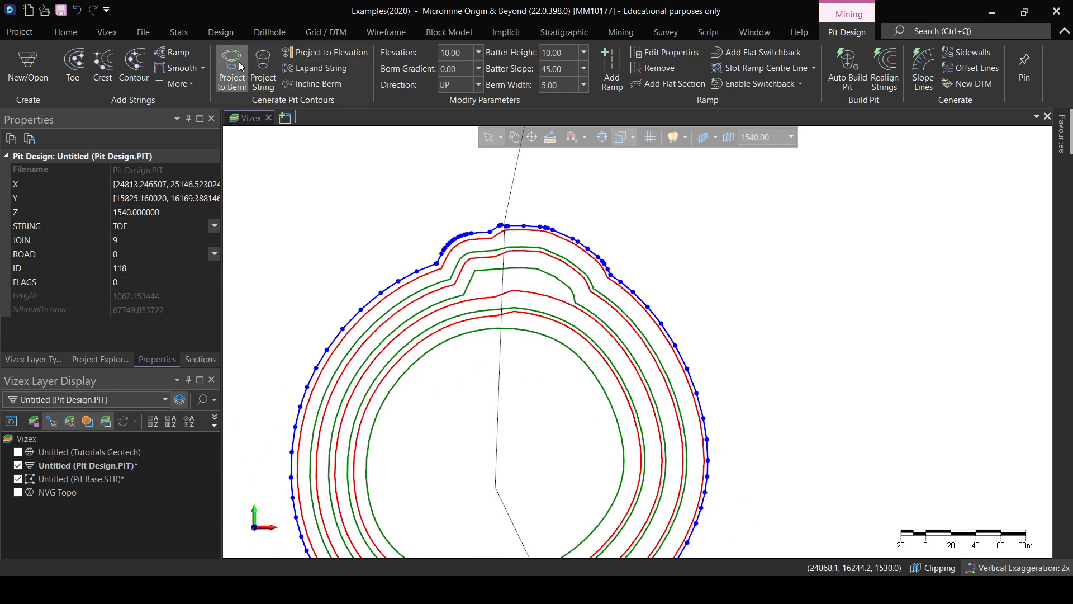
pyautogui.click(231, 66)
pyautogui.scroll(3, 531, 216)
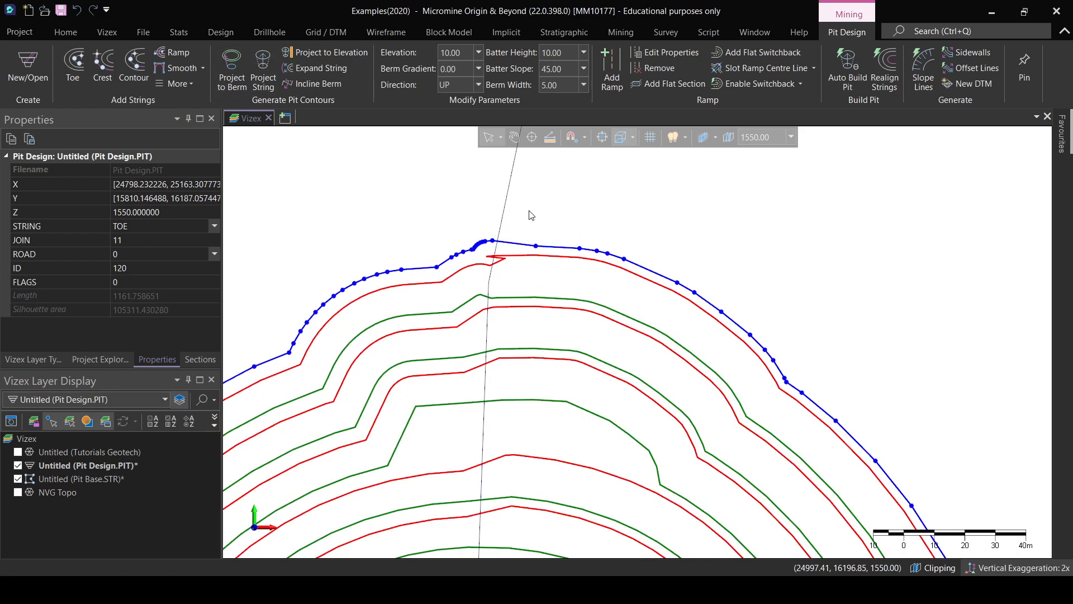
pyautogui.scroll(-3, 534, 279)
pyautogui.scroll(3, 520, 257)
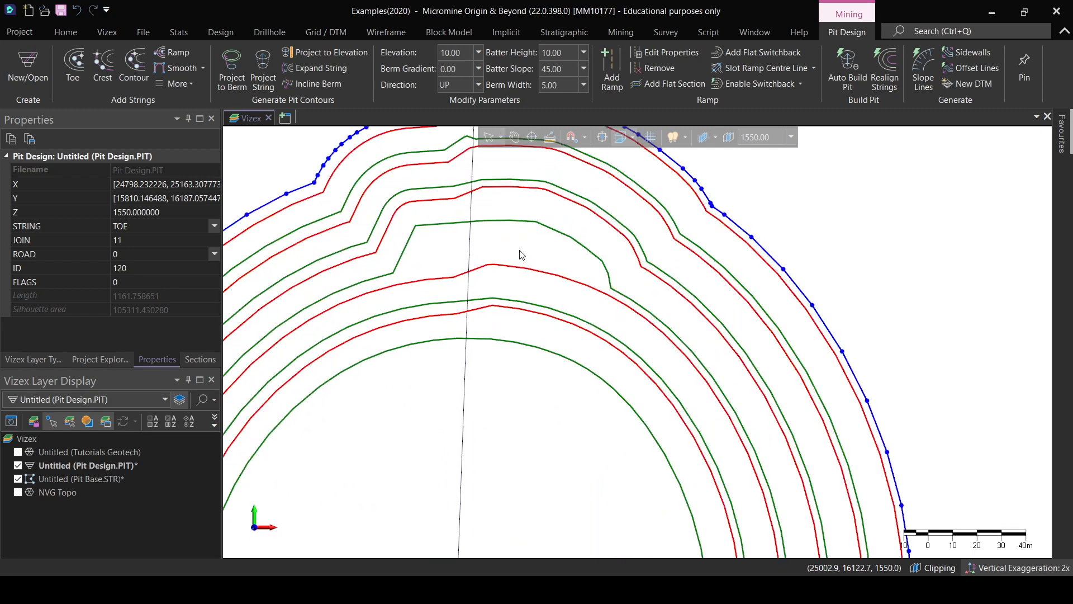
pyautogui.scroll(-4, 498, 376)
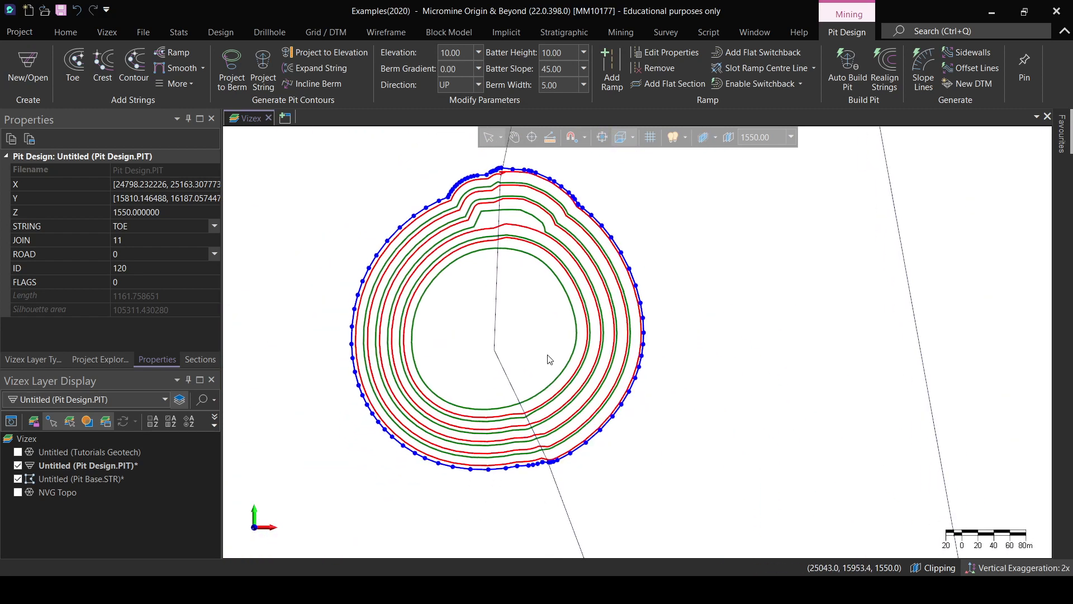
# - Undo the berm projections, the manual toe point edits and the 1520 toe string, back to the 1520 crest
pyautogui.moveTo(664, 428); pyautogui.dragTo(643, 318, button='right')
pyautogui.hotkey('ctrl', 'z')
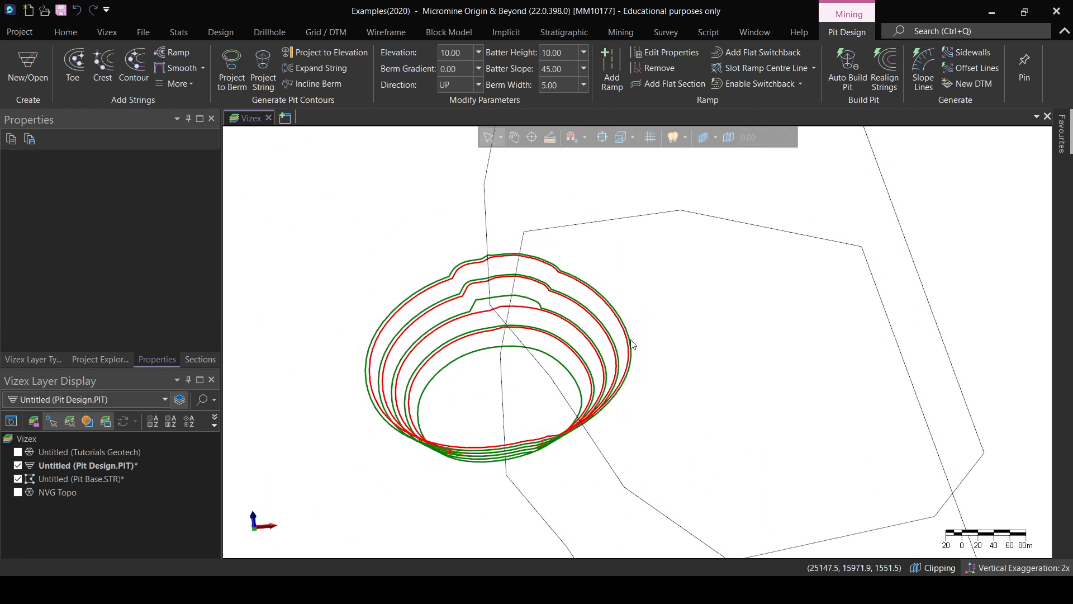
pyautogui.hotkey('ctrl', 'z')
pyautogui.hotkey('ctrl', 'z')
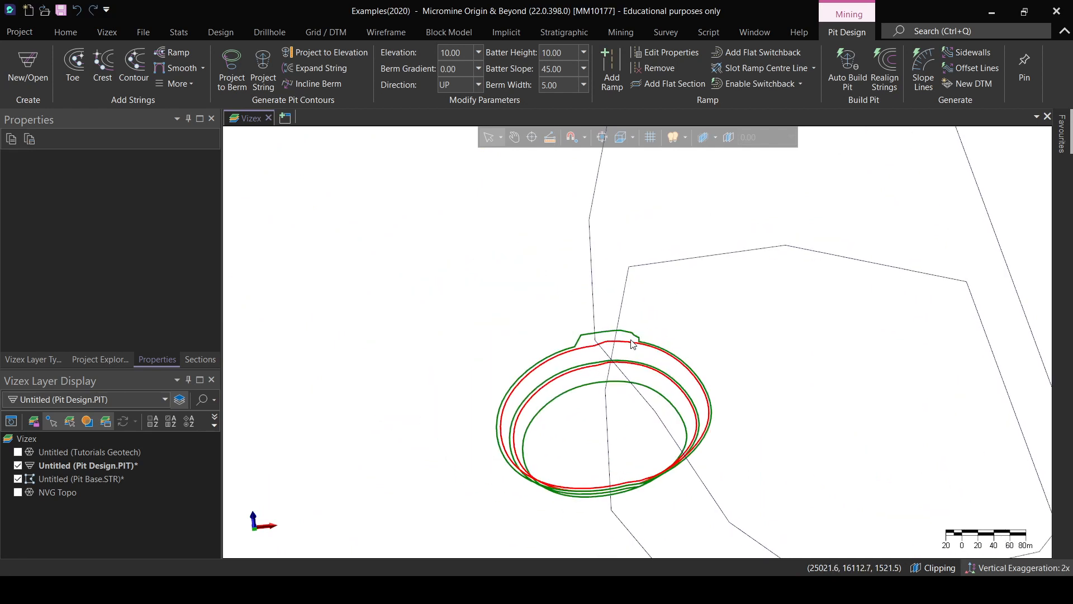
pyautogui.hotkey('ctrl', 'z')
pyautogui.hotkey('ctrl', 'z')
pyautogui.hotkey('ctrl', 'z')
pyautogui.hotkey('ctrl', 'z')
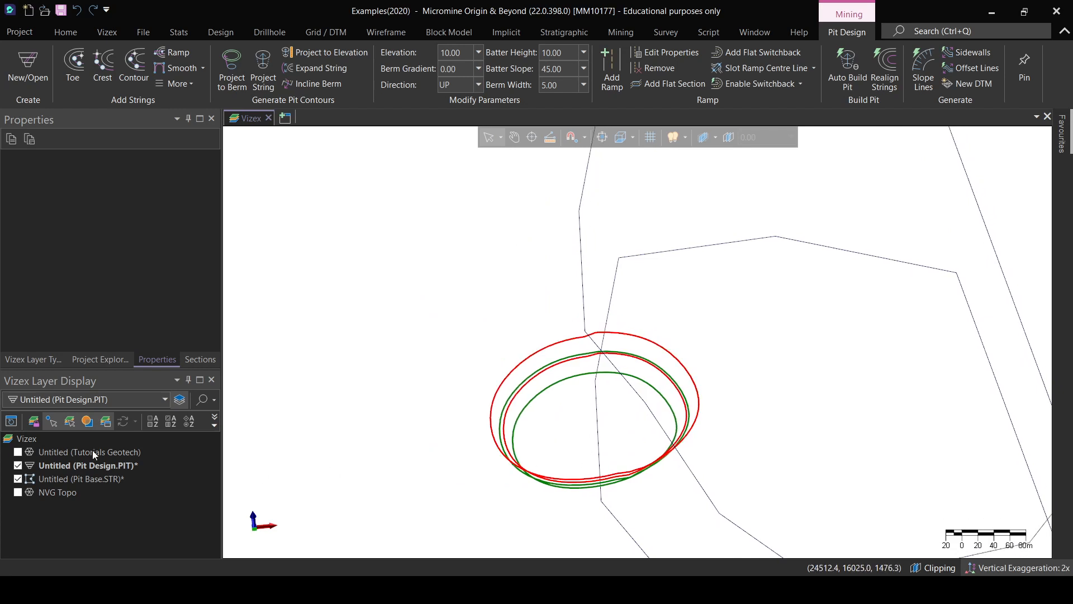
# - Hide the Pit Base string layer
pyautogui.moveTo(558, 437); pyautogui.dragTo(553, 426, button='right')
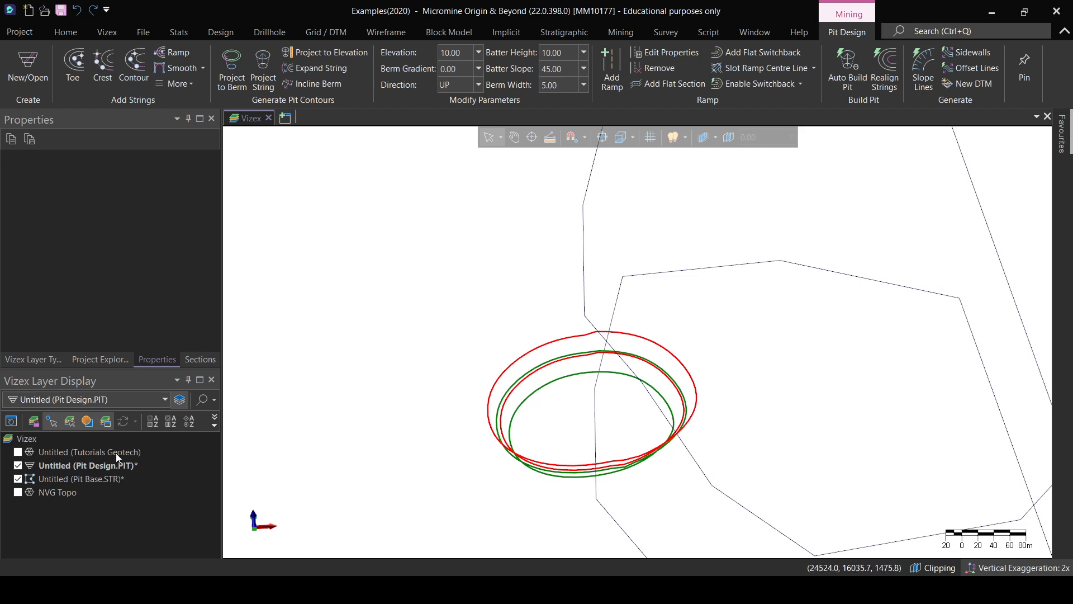
pyautogui.click(19, 479)
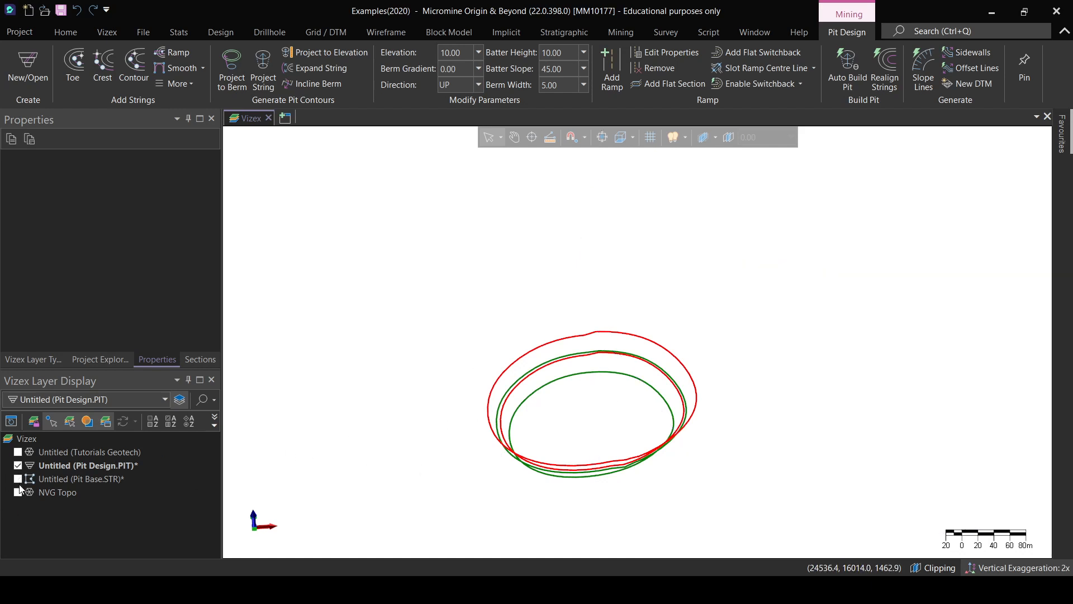
# - Examine the pit design's Build to Shell settings with Adjust to Optimised Shell Boundary enabled, and close them without applying
pyautogui.click(96, 470)
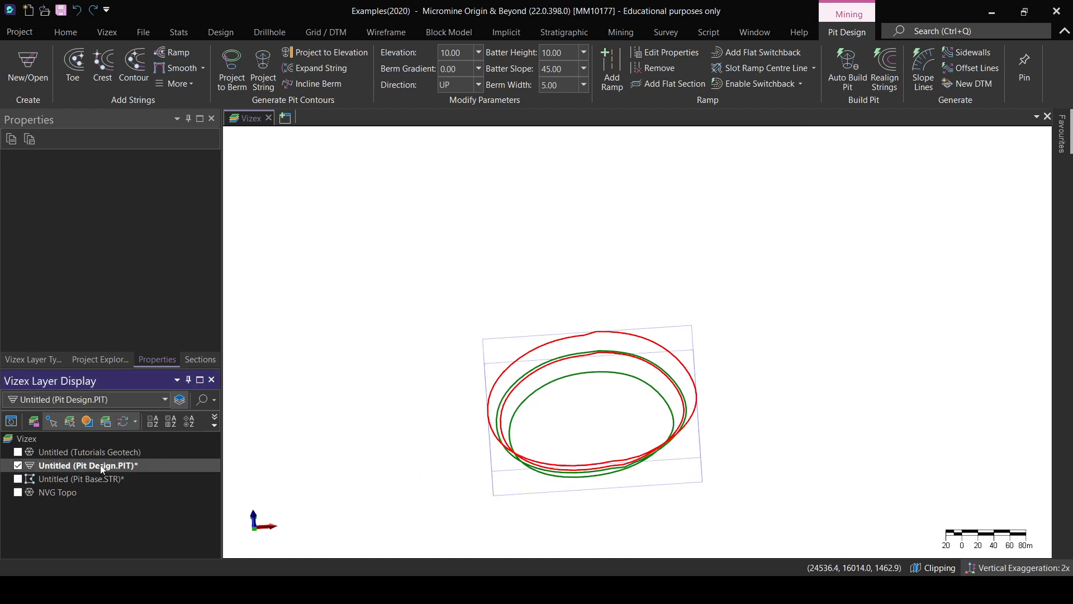
pyautogui.doubleClick(56, 464)
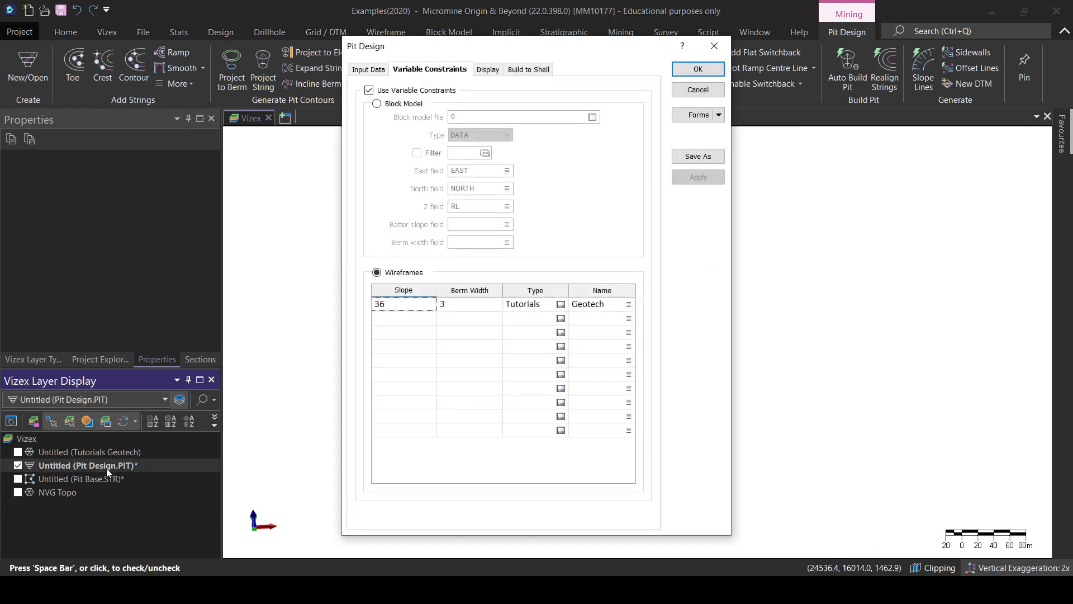
pyautogui.click(527, 69)
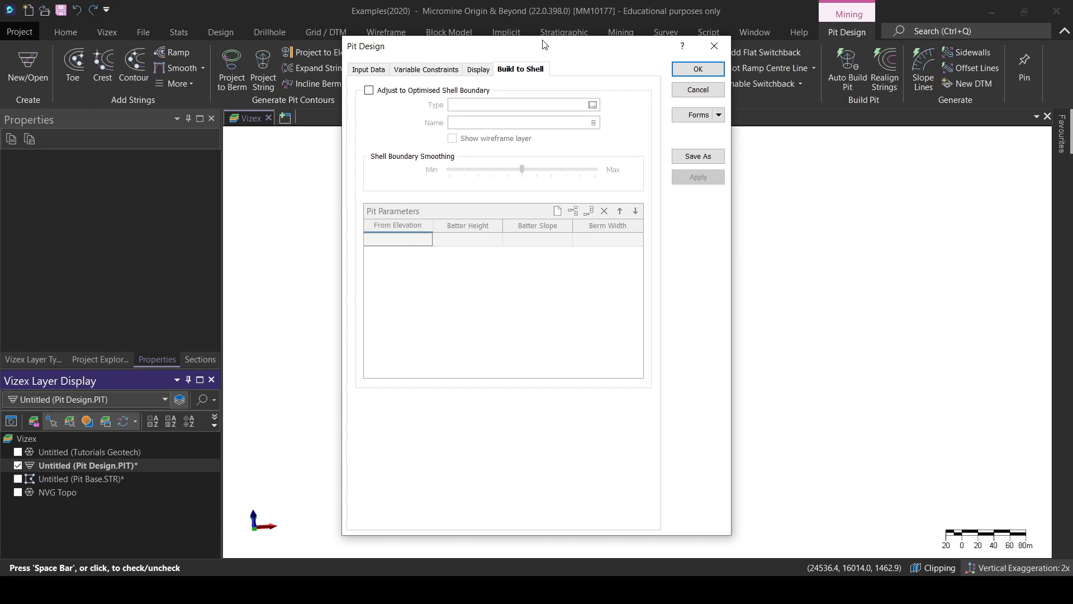
pyautogui.moveTo(540, 43); pyautogui.dragTo(450, 44)
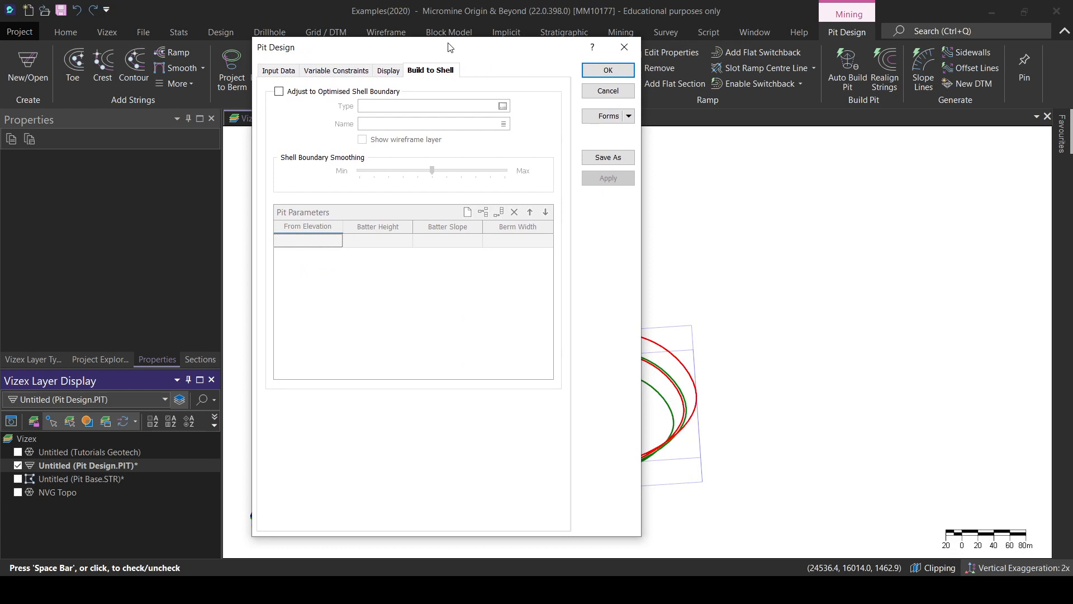
pyautogui.click(289, 94)
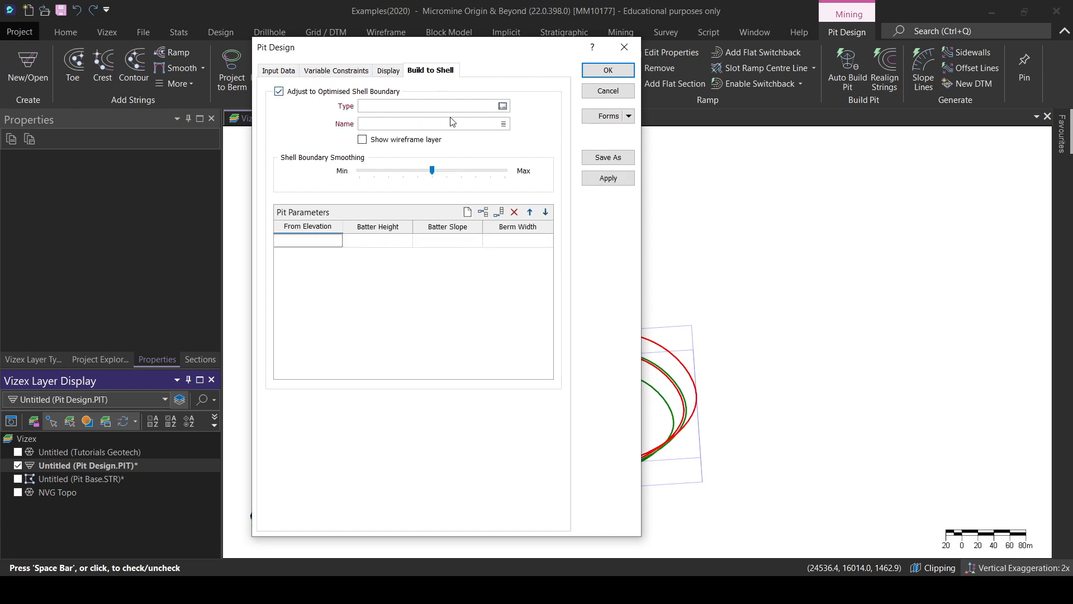
pyautogui.click(320, 244)
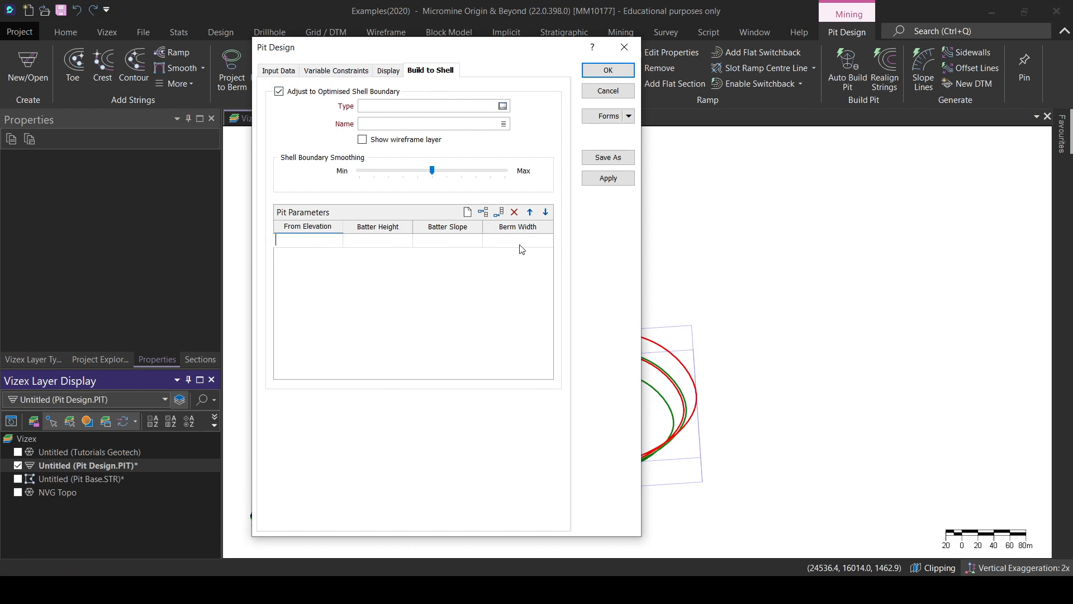
pyautogui.moveTo(523, 56); pyautogui.dragTo(242, 66)
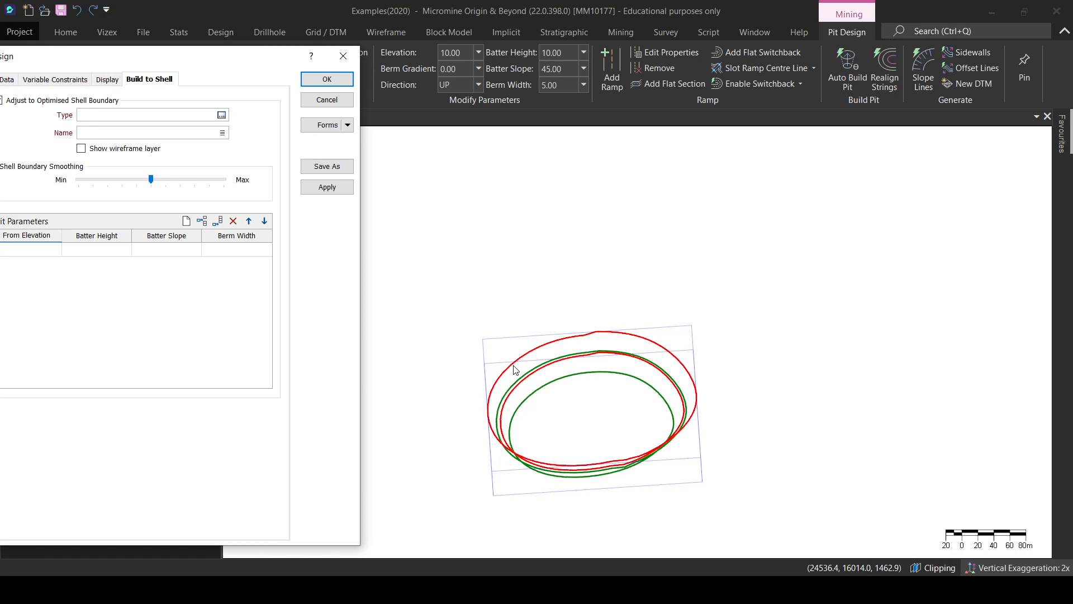
pyautogui.moveTo(141, 56); pyautogui.dragTo(301, 71)
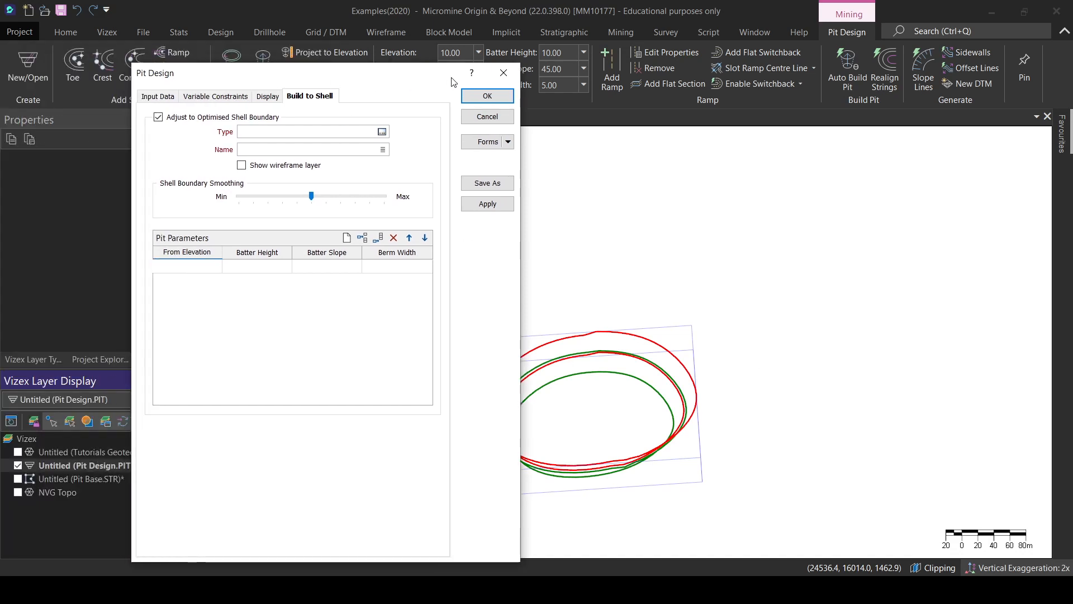
pyautogui.click(501, 72)
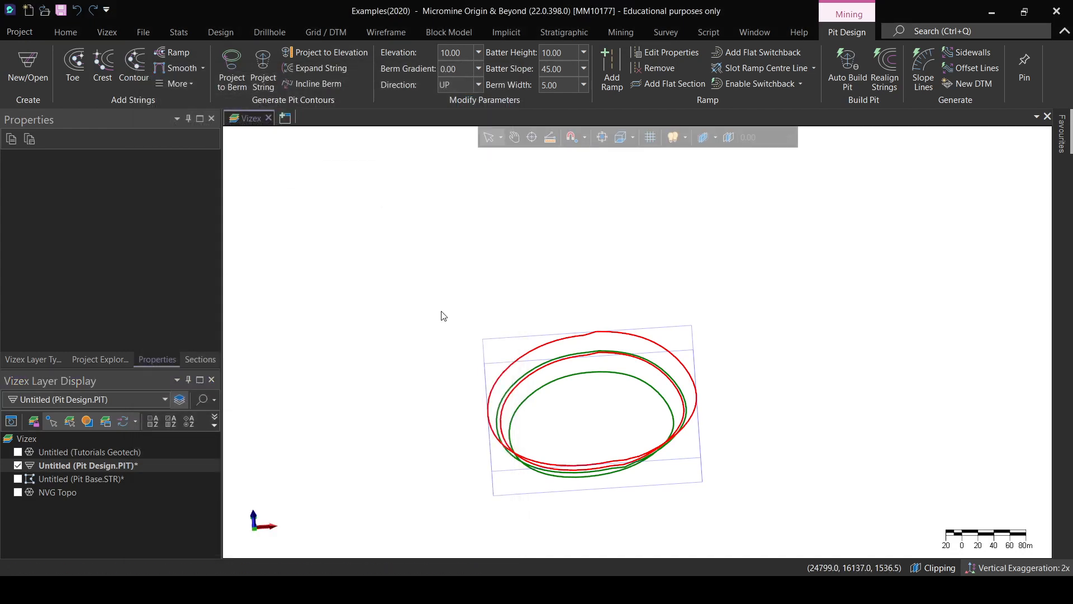
# - Disable Use Variable Constraints in the Pit Design layer's settings and apply the change
pyautogui.moveTo(532, 467); pyautogui.dragTo(570, 386, button='middle')
pyautogui.moveTo(505, 367); pyautogui.dragTo(520, 390, button='middle')
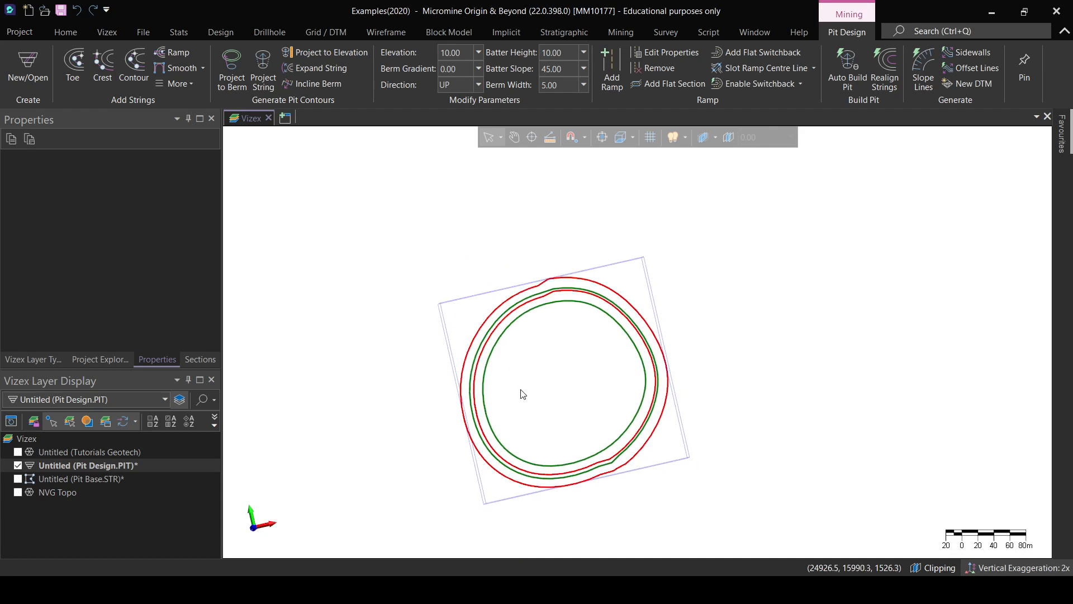
pyautogui.doubleClick(52, 467)
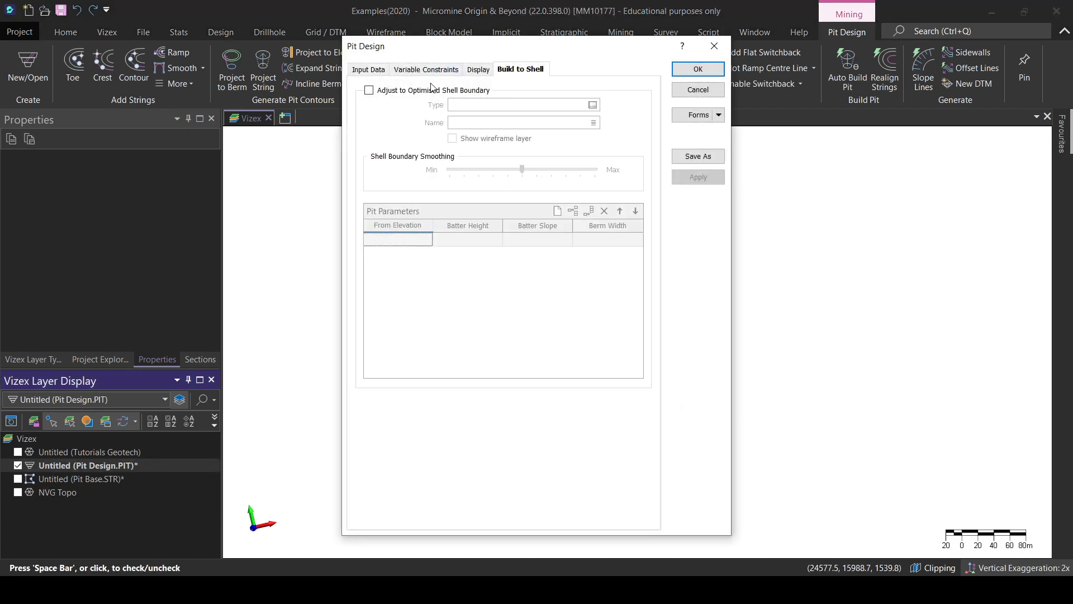
pyautogui.click(426, 70)
pyautogui.click(372, 89)
pyautogui.click(369, 69)
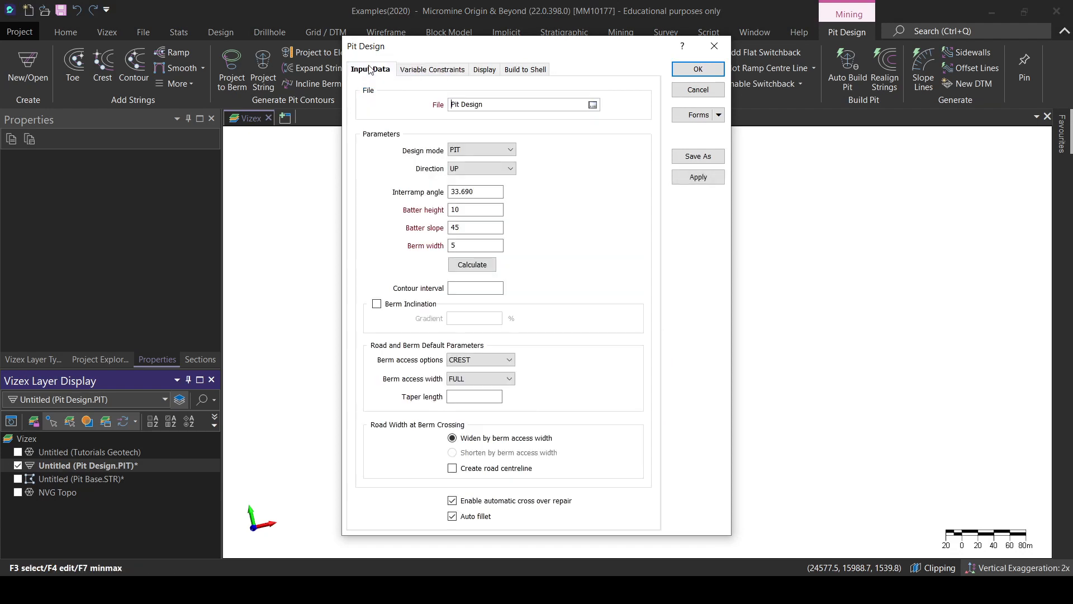
pyautogui.click(698, 68)
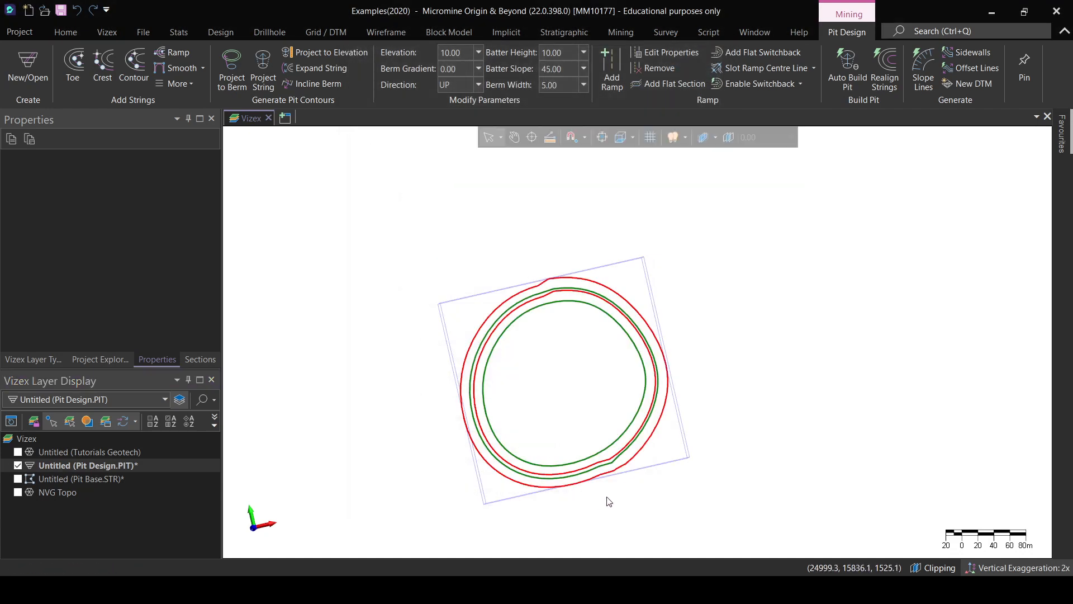
# - Delete the crest and toe strings outside the 1500 base toe, and add a 12 m wide ramp starting on that toe's west side
pyautogui.moveTo(651, 480); pyautogui.dragTo(620, 441)
pyautogui.press('Delete')
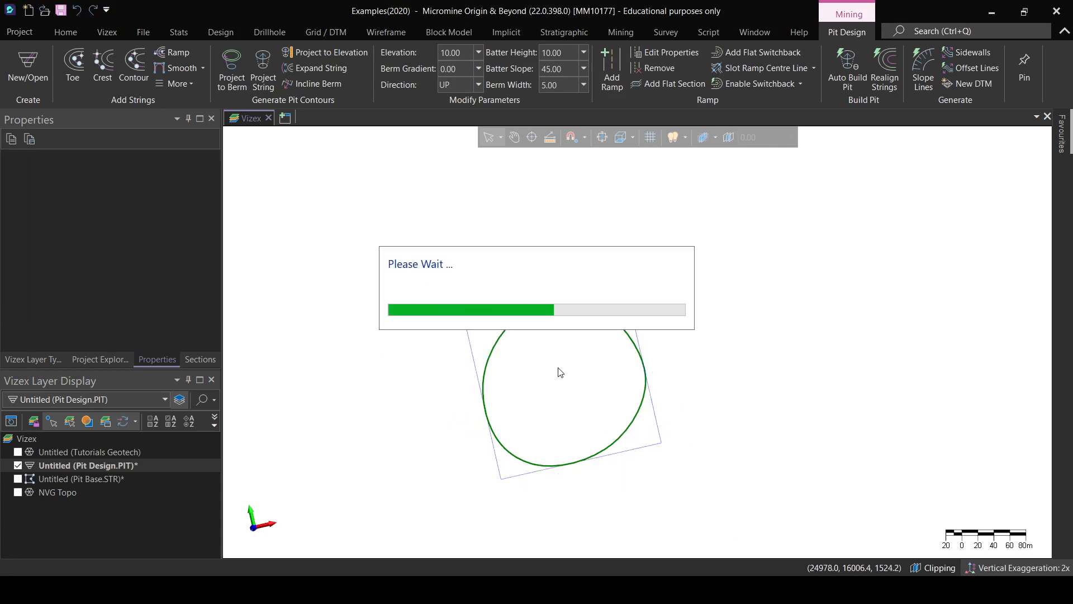
pyautogui.click(526, 316)
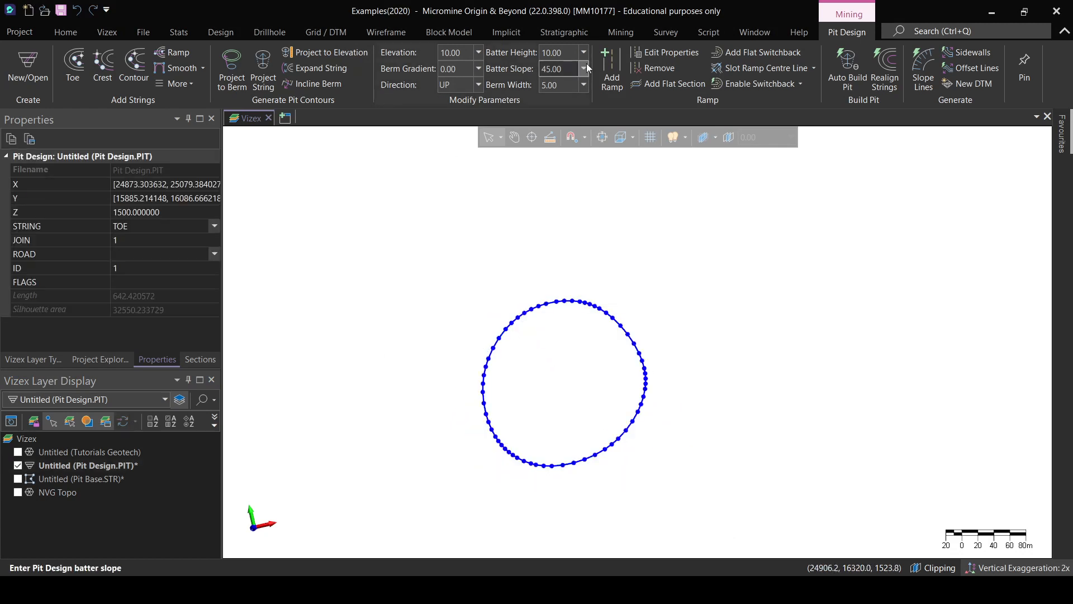
pyautogui.click(612, 70)
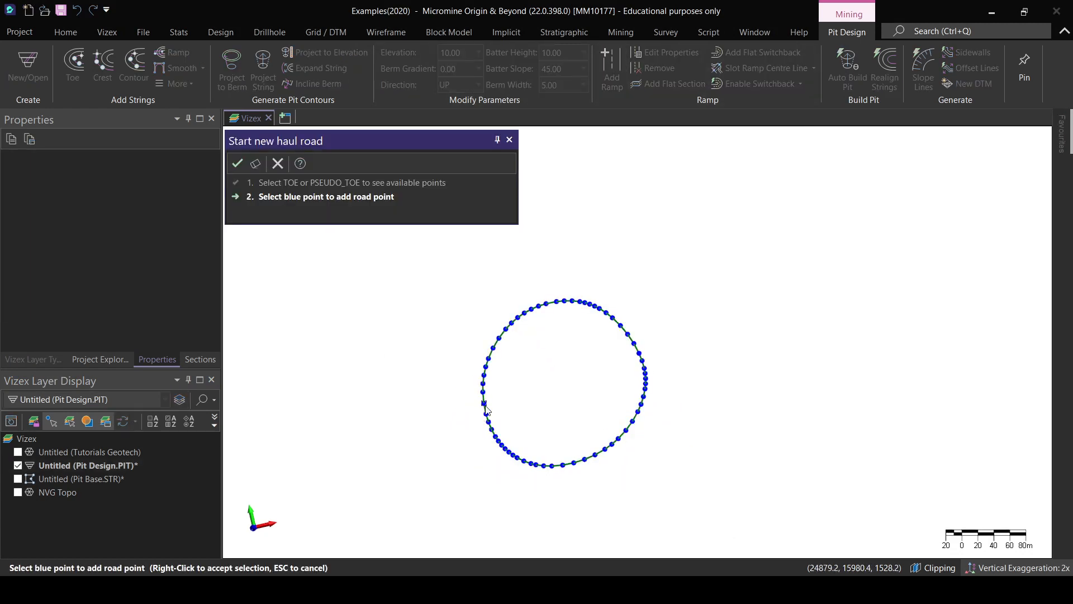
pyautogui.click(485, 416)
pyautogui.click(816, 208)
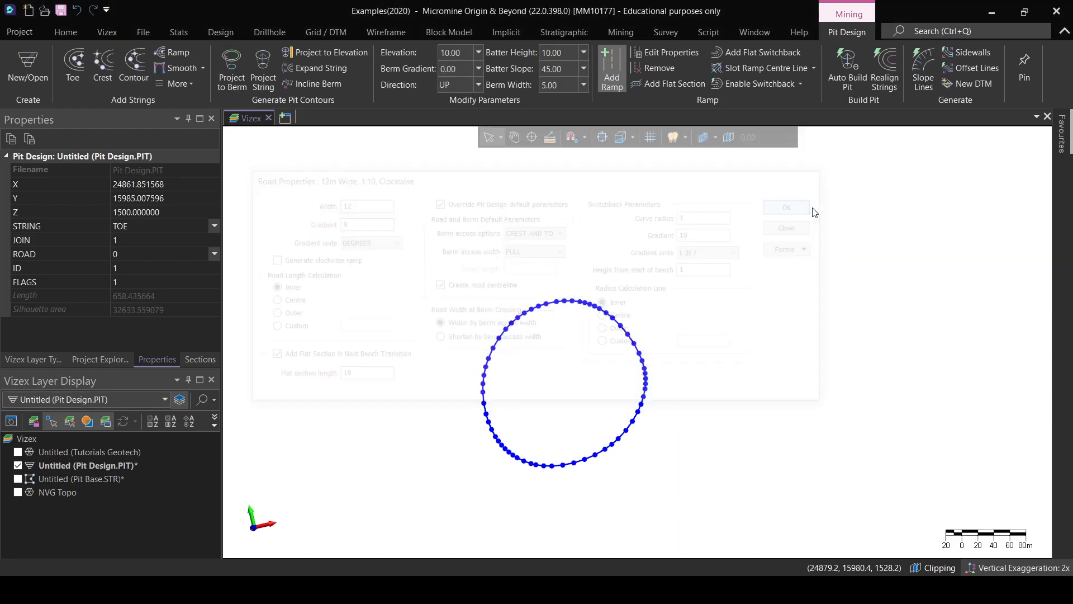
# - Project the base toe and its ramp upward berm by berm to the 1620 elevation
pyautogui.click(231, 71)
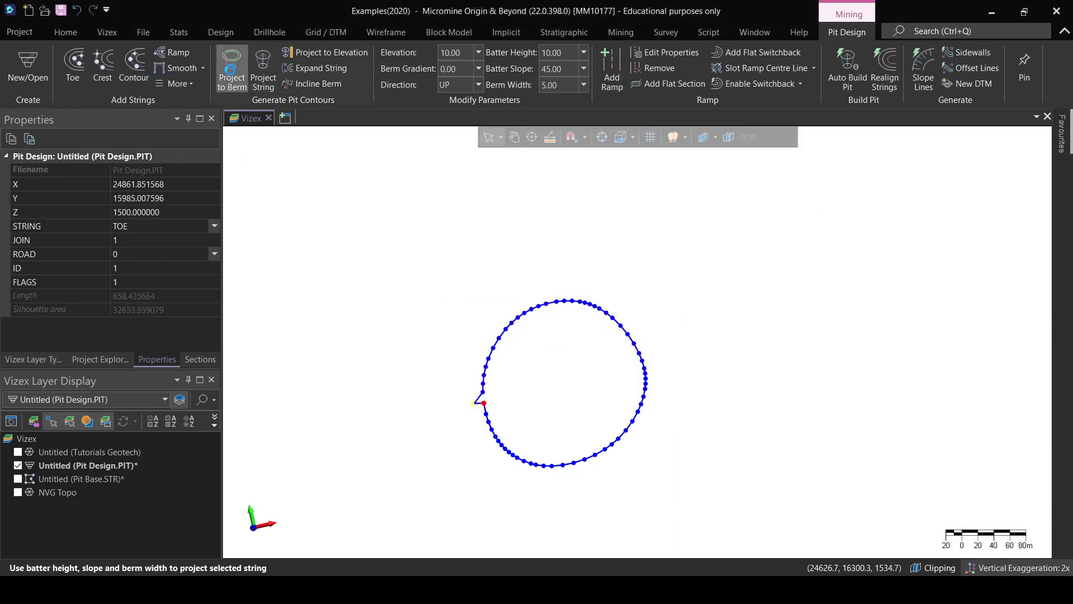
pyautogui.click(232, 72)
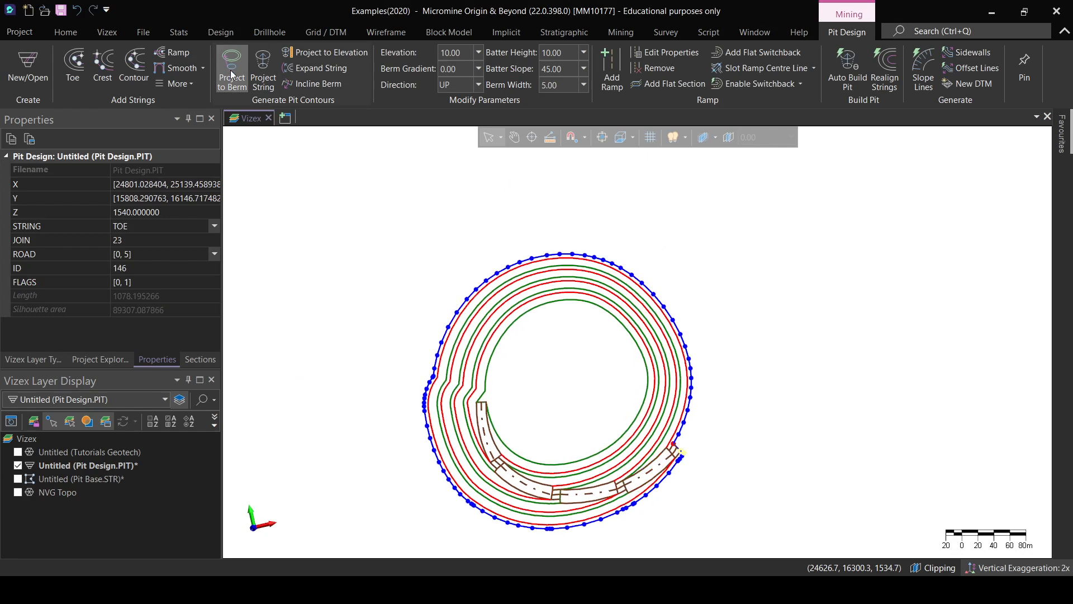
pyautogui.click(232, 73)
pyautogui.click(232, 73)
pyautogui.click(232, 73)
pyautogui.click(232, 72)
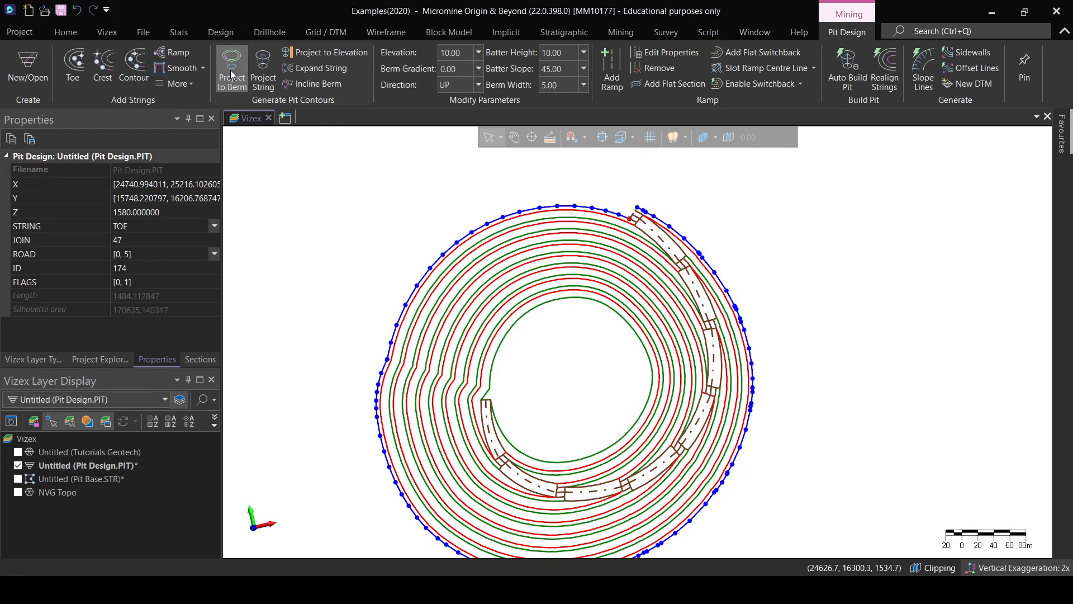
pyautogui.click(232, 73)
pyautogui.click(232, 72)
pyautogui.click(232, 73)
# - Display the NVG Topo layer and compare the pit strings with the terrain surface
pyautogui.click(18, 491)
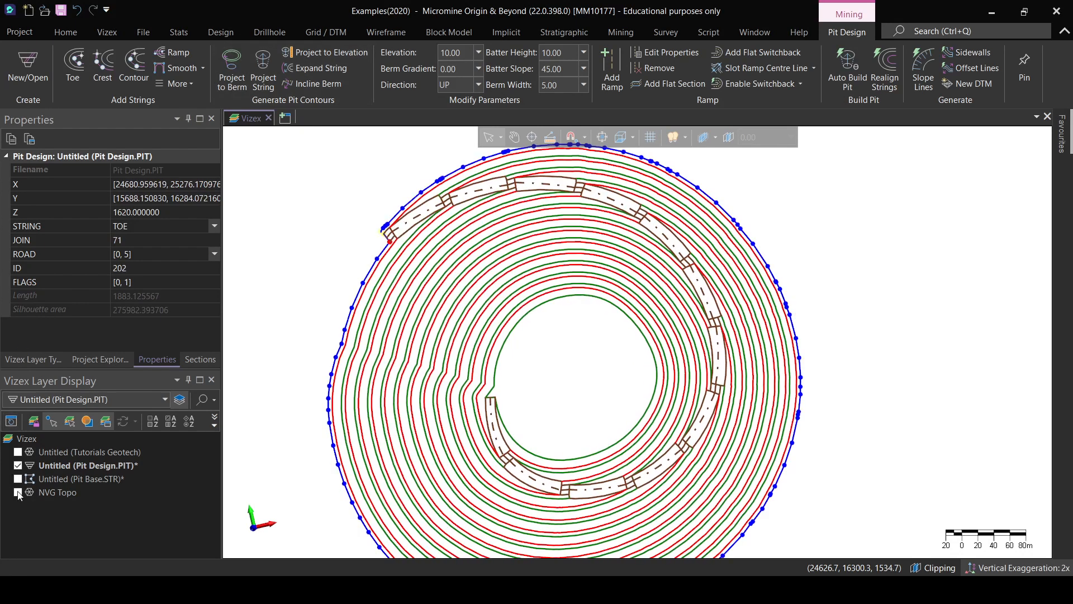
pyautogui.scroll(-1, 374, 404)
pyautogui.moveTo(466, 379); pyautogui.dragTo(495, 335, button='middle')
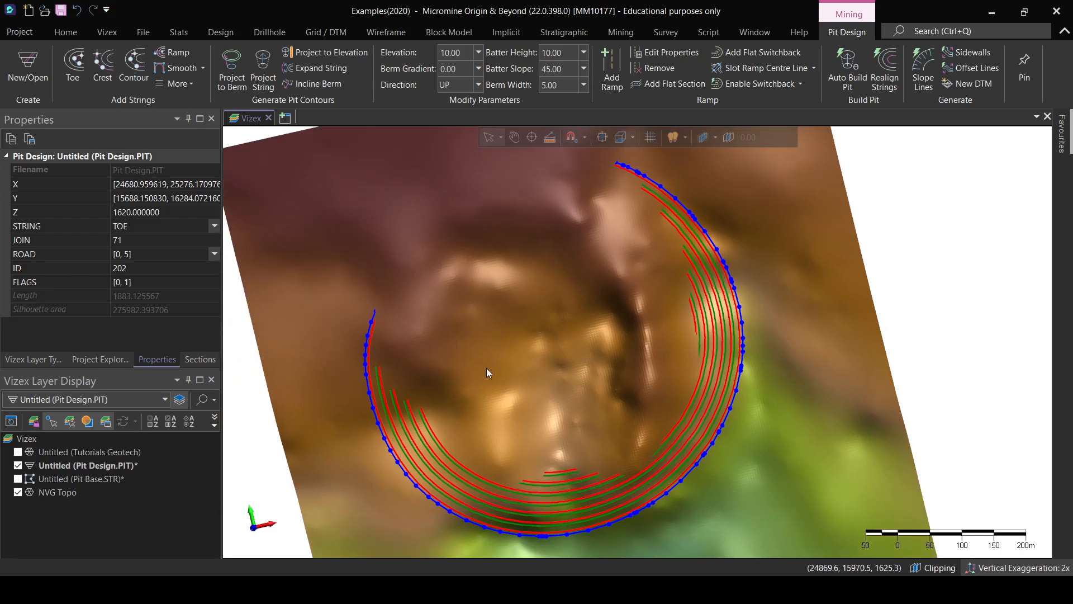
pyautogui.moveTo(618, 376); pyautogui.dragTo(654, 385, button='middle')
pyautogui.moveTo(653, 386); pyautogui.dragTo(501, 292)
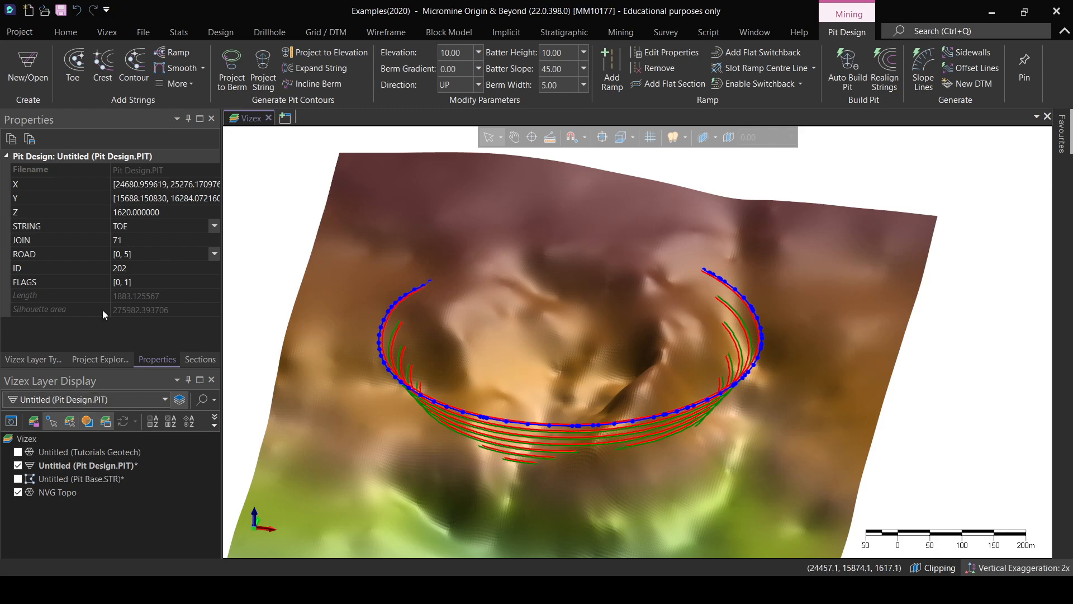
# - Project the top toe further upward berm by berm to elevation 1660, and check the pit rim against the topography
pyautogui.click(234, 76)
pyautogui.click(233, 76)
pyautogui.click(234, 75)
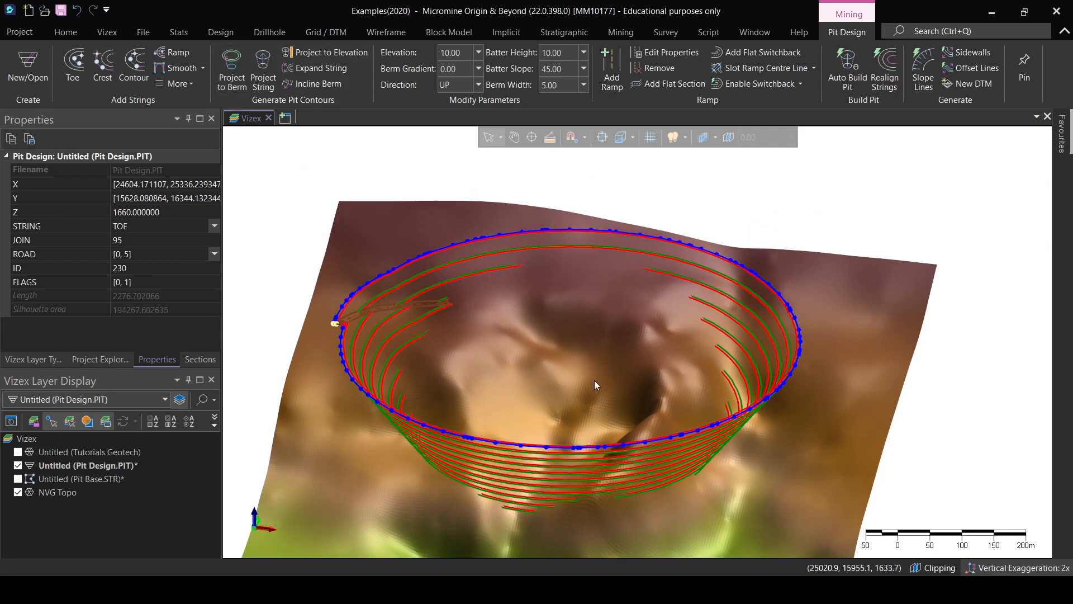
pyautogui.moveTo(595, 380); pyautogui.dragTo(563, 408, button='right')
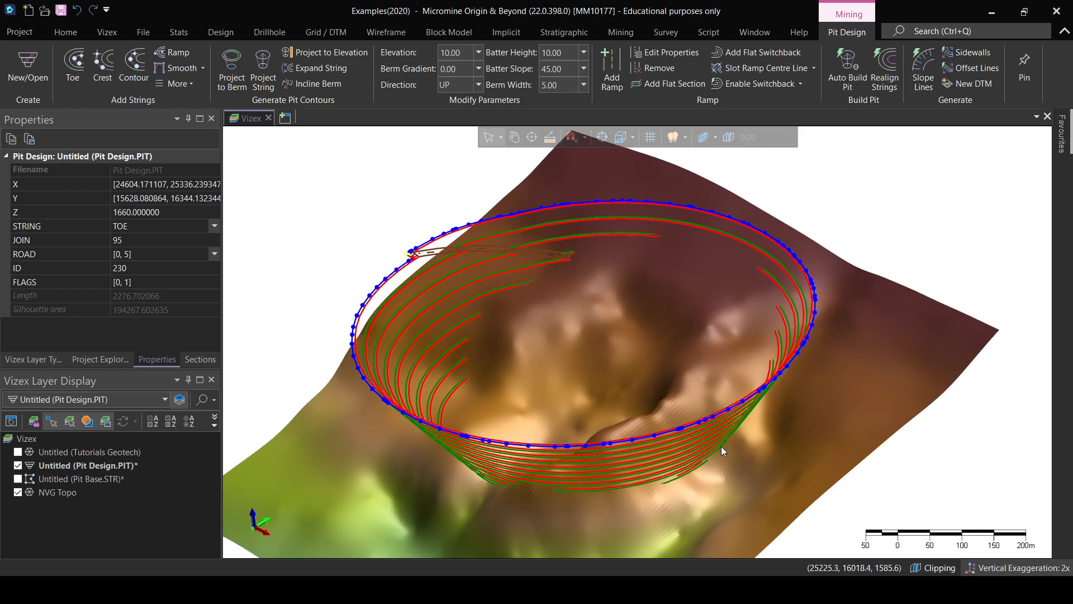
pyautogui.moveTo(629, 398); pyautogui.dragTo(574, 333, button='right')
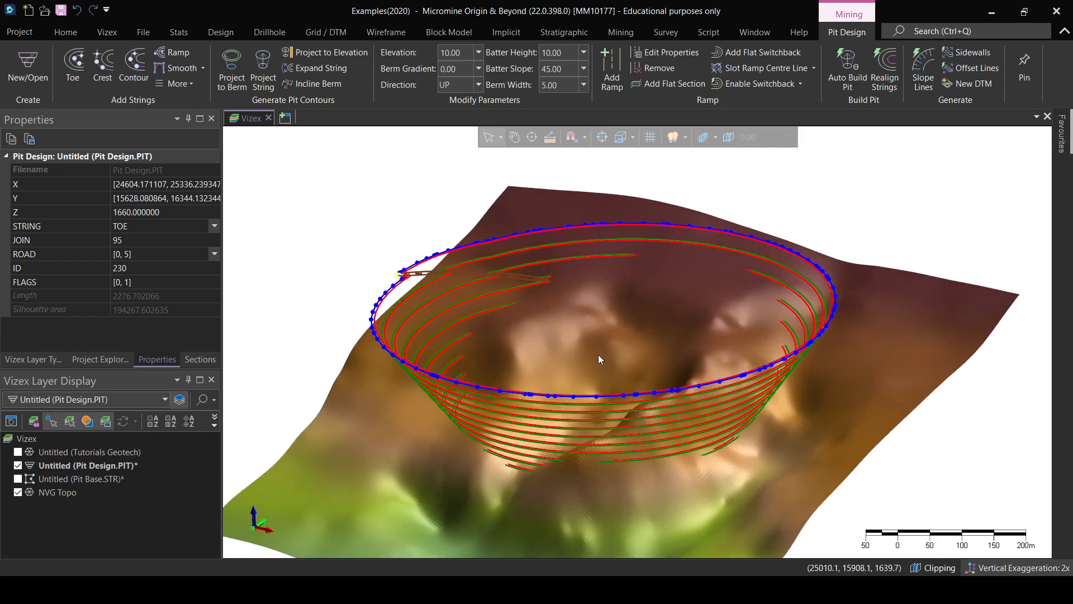
pyautogui.moveTo(561, 366); pyautogui.dragTo(587, 336, button='middle')
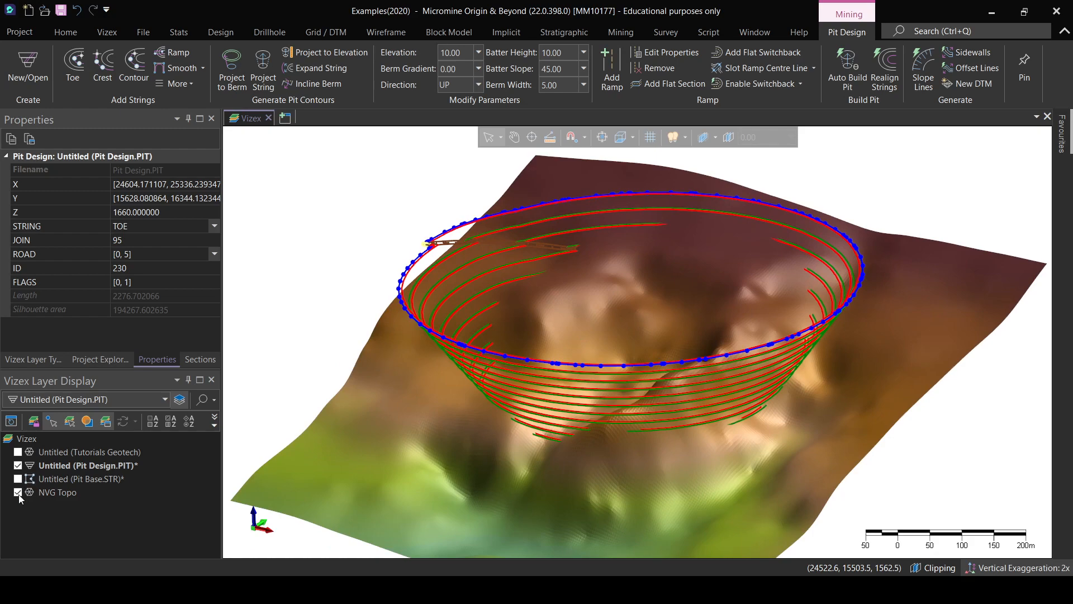
# - Hide the NVG Topo layer, clear the string selection and show the pit design in plan view
pyautogui.click(18, 494)
pyautogui.click(481, 430)
pyautogui.moveTo(574, 381); pyautogui.dragTo(695, 511, button='right')
pyautogui.scroll(-3, 580, 425)
pyautogui.moveTo(700, 376); pyautogui.dragTo(701, 395, button='middle')
pyautogui.press('p')
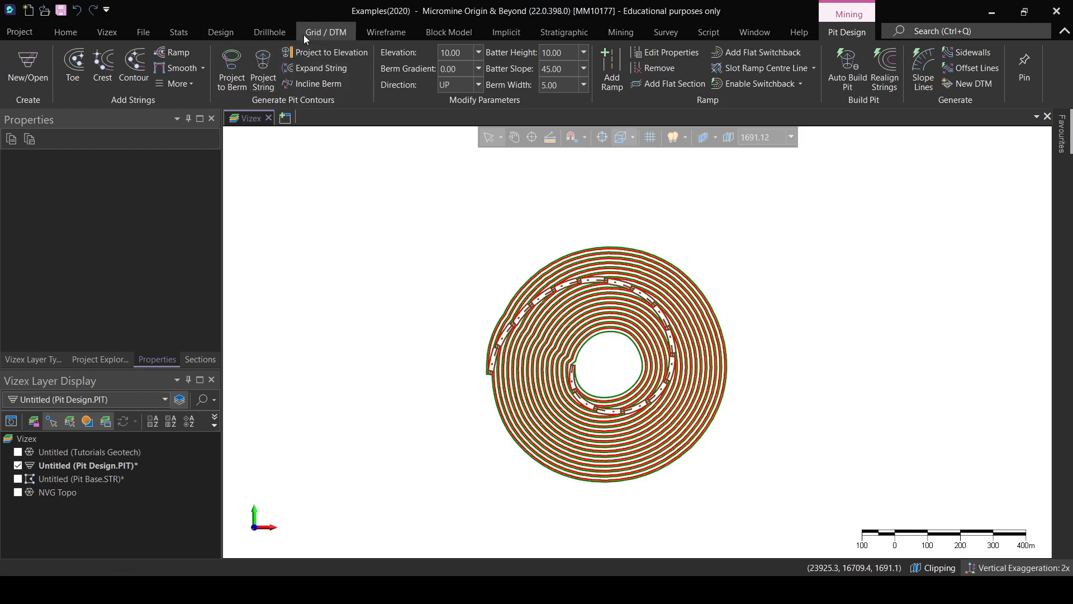
# - Set up an interactive DTM from all the pit design strings, using the outermost 1660 toe as the restriction string
pyautogui.click(304, 33)
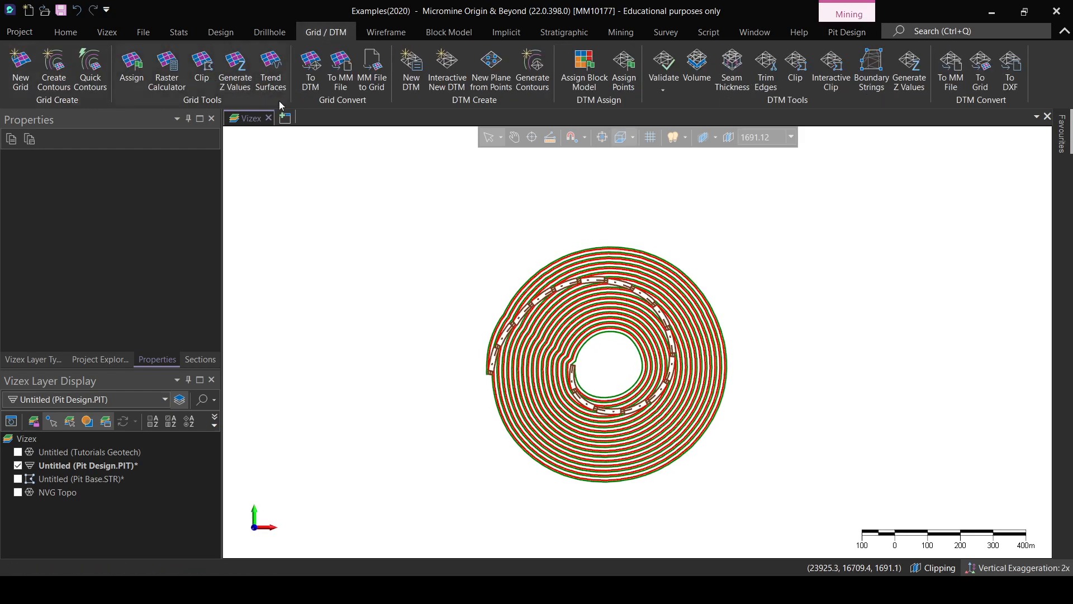
pyautogui.click(450, 69)
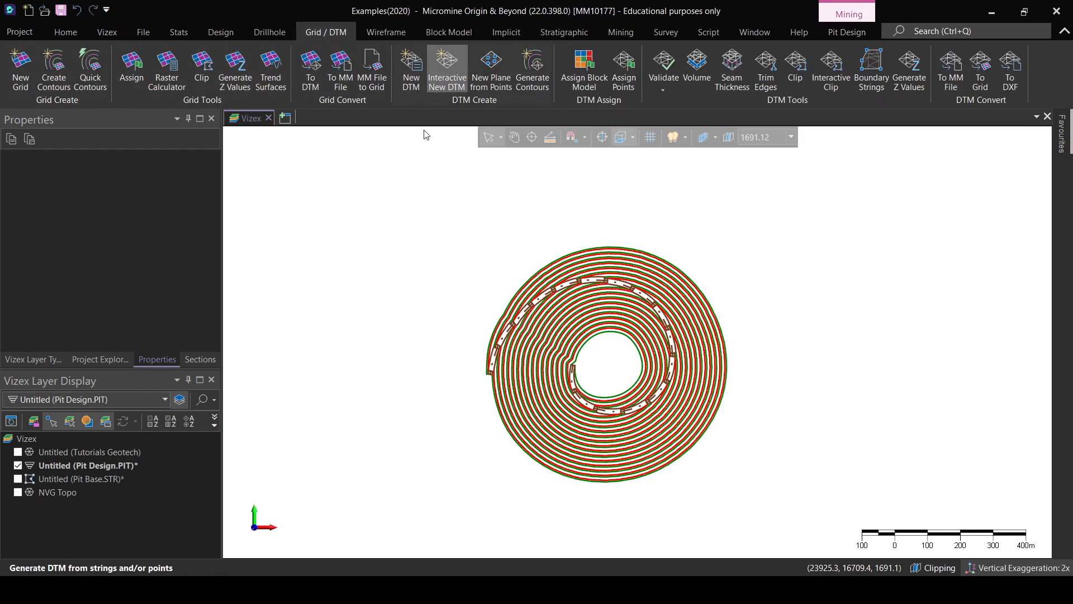
pyautogui.moveTo(423, 231); pyautogui.dragTo(780, 531)
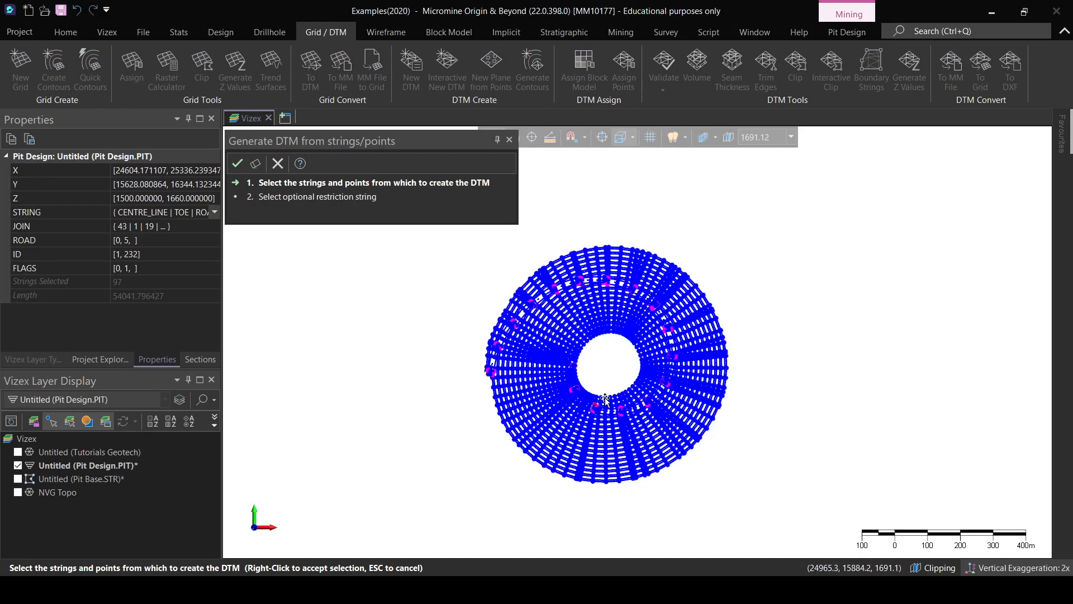
pyautogui.rightClick(440, 363)
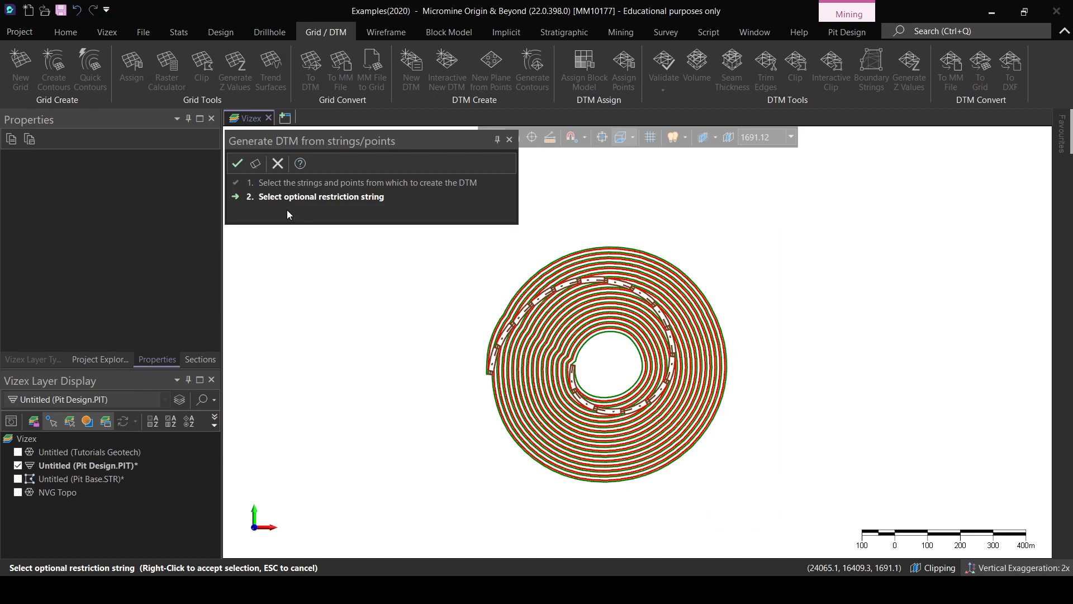
pyautogui.scroll(5, 462, 270)
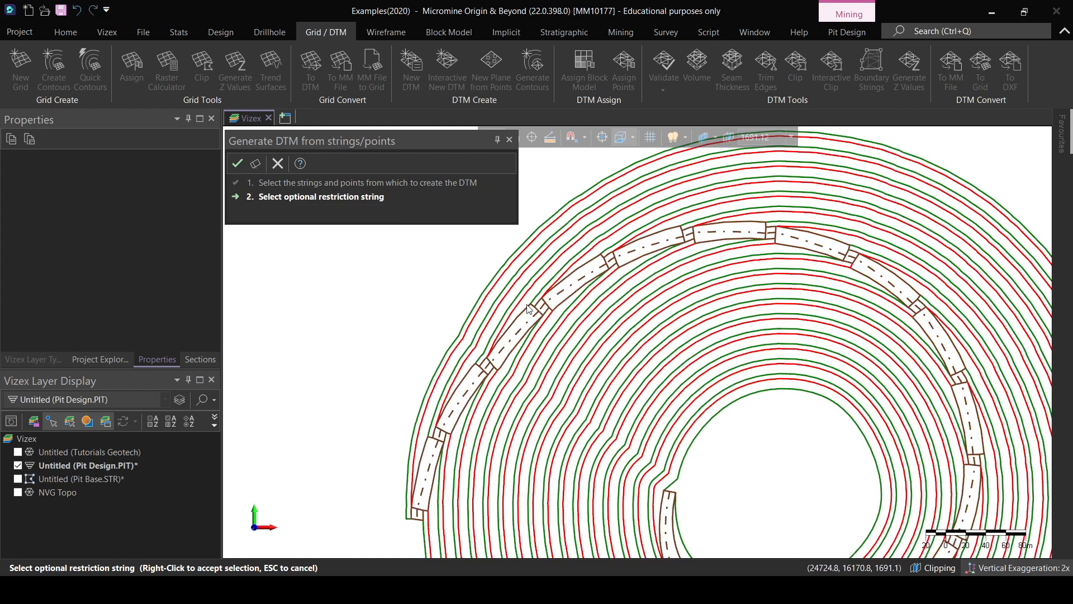
pyautogui.click(465, 321)
pyautogui.scroll(-3, 466, 321)
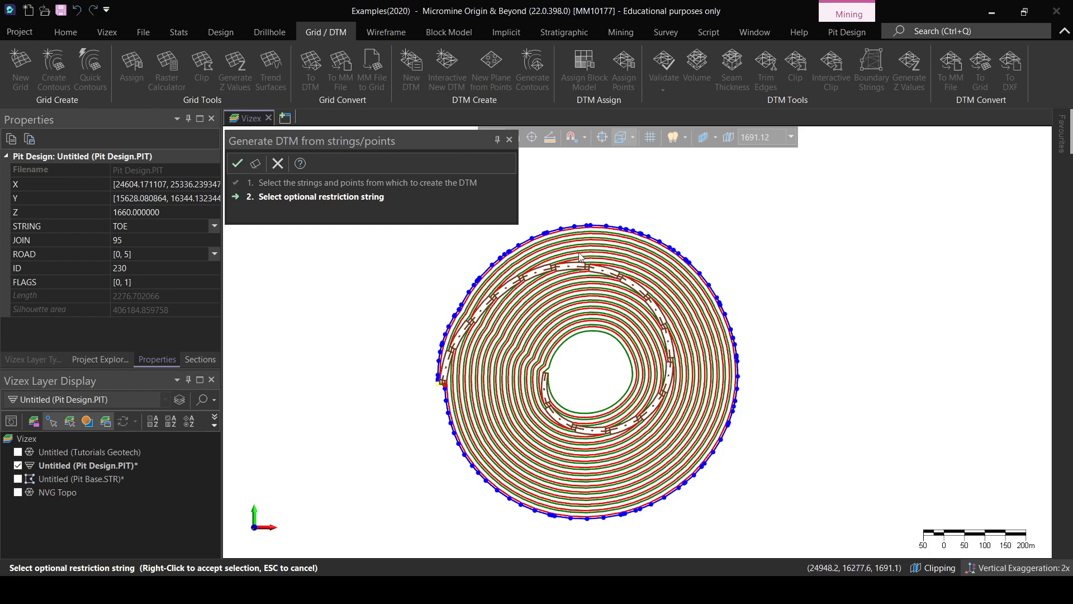
pyautogui.rightClick(357, 311)
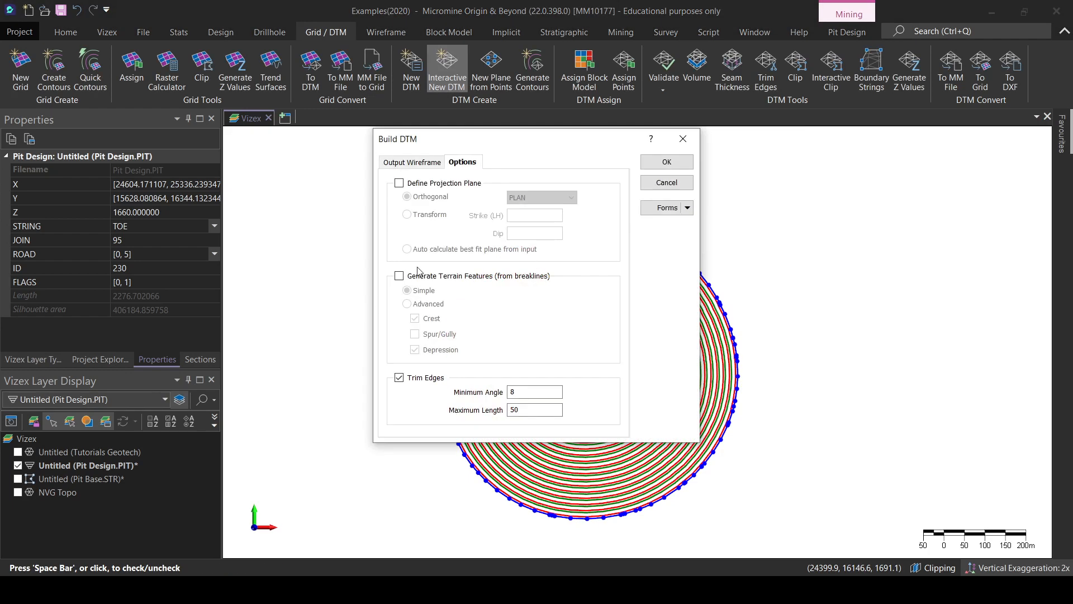
# - Name the DTM's output wireframe Pit Design and build the surface
pyautogui.click(418, 163)
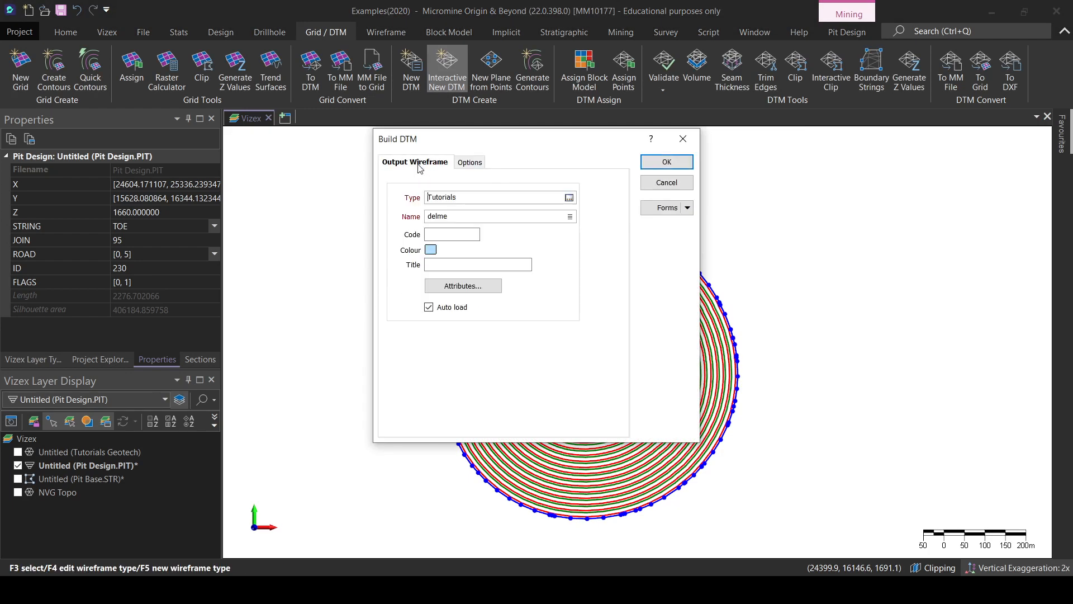
pyautogui.doubleClick(460, 215)
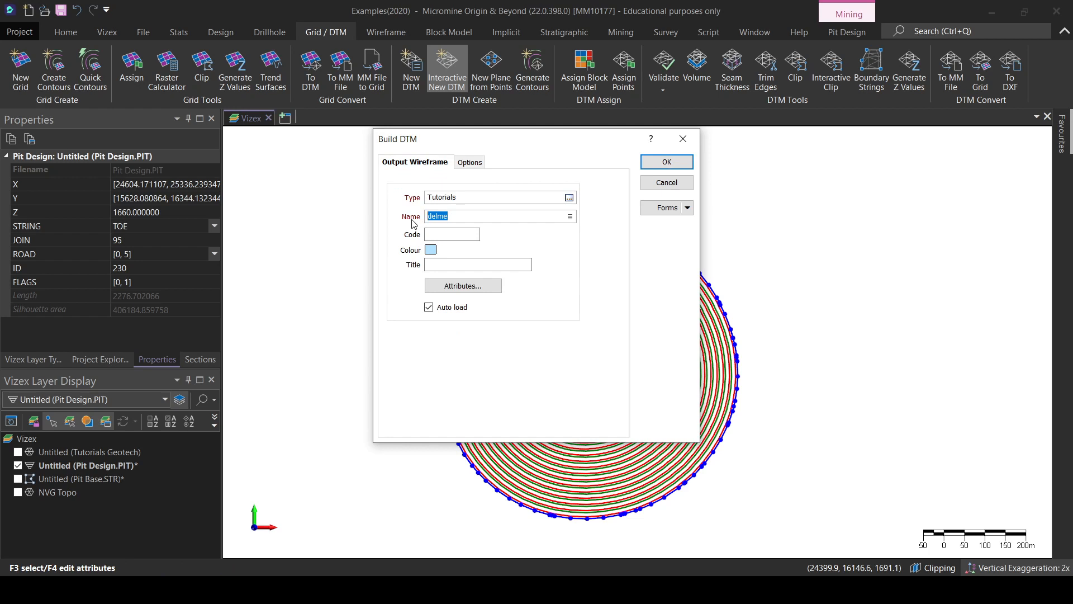
pyautogui.write('Pit Design')
pyautogui.click(667, 161)
pyautogui.scroll(3, 443, 386)
pyautogui.moveTo(678, 492); pyautogui.dragTo(679, 418, button='right')
pyautogui.scroll(-4, 678, 417)
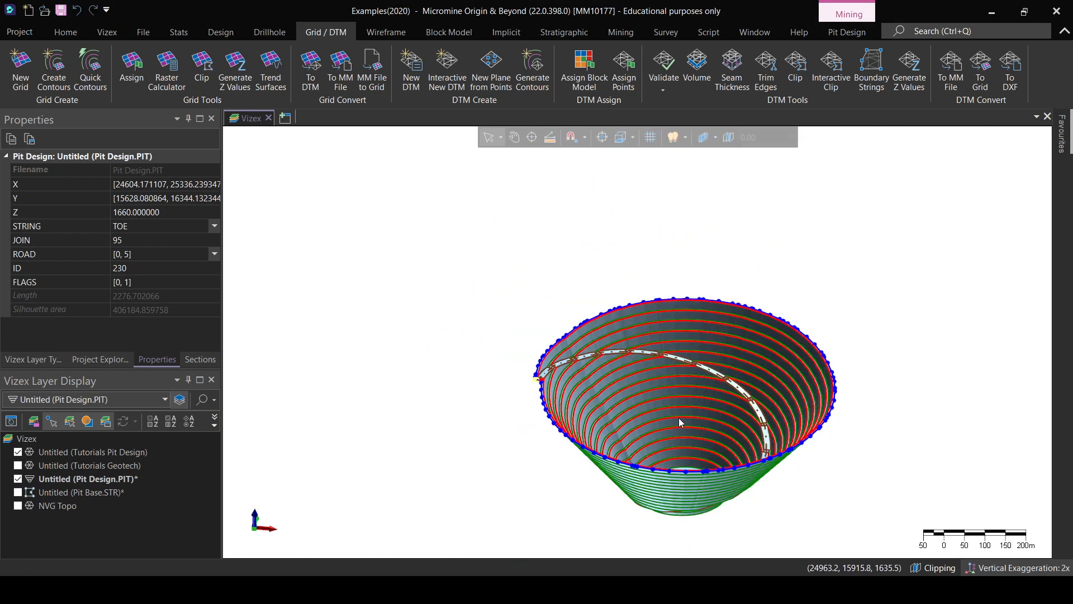
# - Hide the pit design string layer and examine the benches and ramp on the pit wireframe
pyautogui.click(18, 479)
pyautogui.scroll(4, 721, 475)
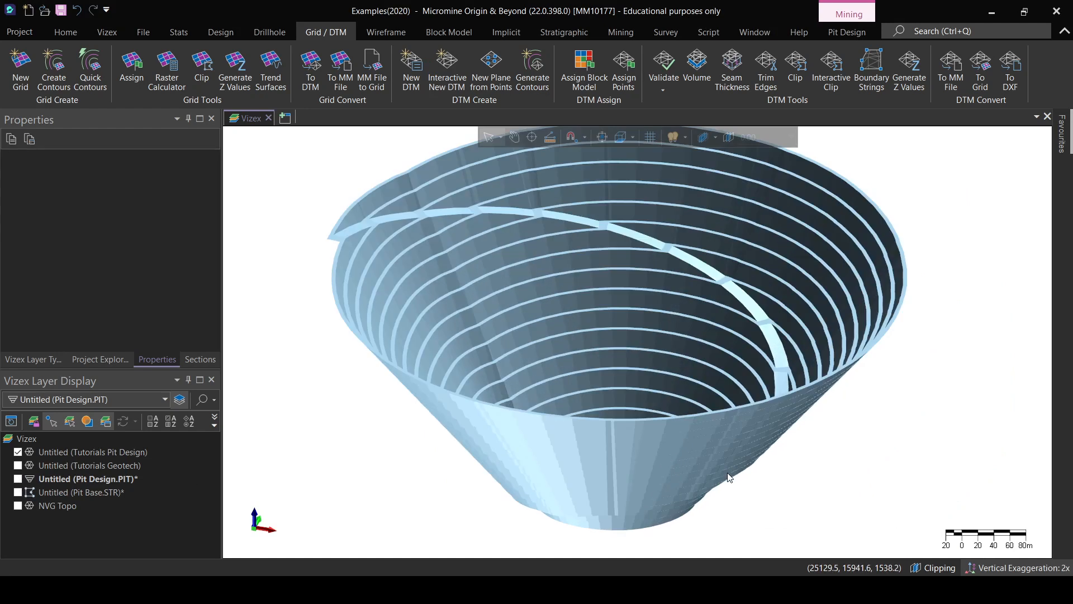
pyautogui.moveTo(678, 453); pyautogui.dragTo(635, 428, button='middle')
pyautogui.scroll(-3, 635, 428)
pyautogui.moveTo(635, 429); pyautogui.dragTo(615, 534, button='right')
pyautogui.scroll(5, 659, 436)
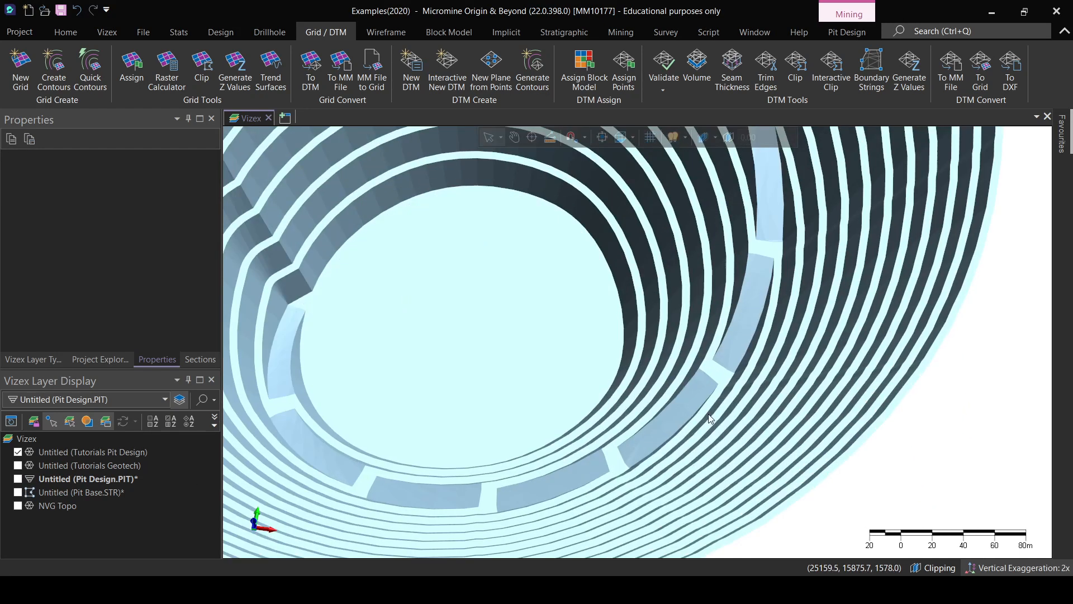
pyautogui.scroll(-5, 725, 371)
pyautogui.moveTo(725, 371); pyautogui.dragTo(420, 367, button='right')
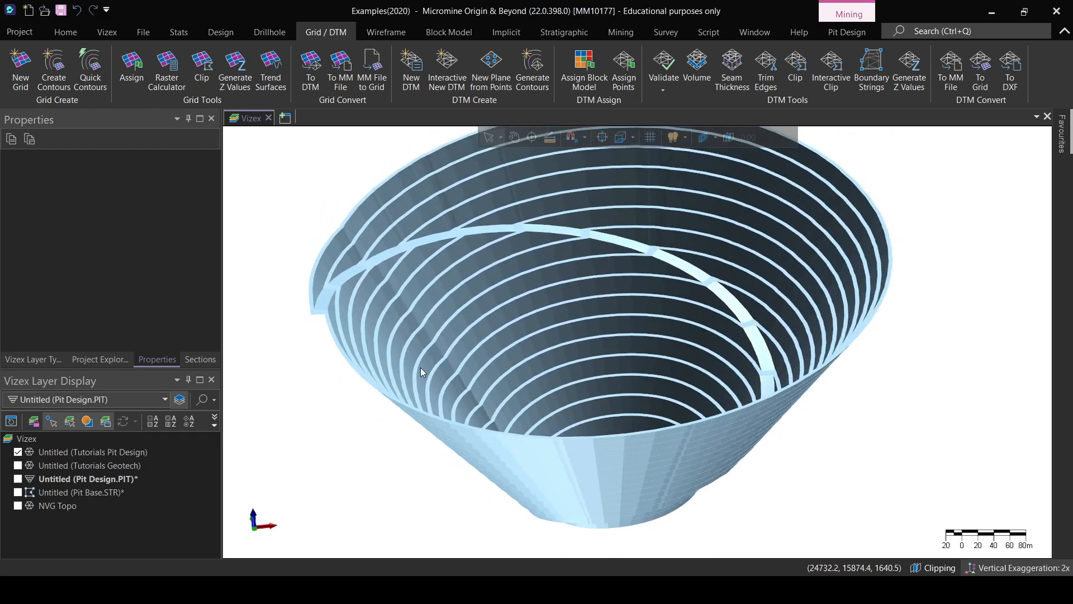
# - Display the NVG Topo surface together with the pit wireframe and compare them in 3D and in plan view
pyautogui.click(18, 506)
pyautogui.scroll(-4, 548, 396)
pyautogui.moveTo(637, 391)
pyautogui.mouseDown(button='right')
pyautogui.moveTo(732, 277)
pyautogui.moveTo(650, 399)
pyautogui.mouseUp(button='right')
pyautogui.moveTo(642, 361); pyautogui.dragTo(649, 324, button='middle')
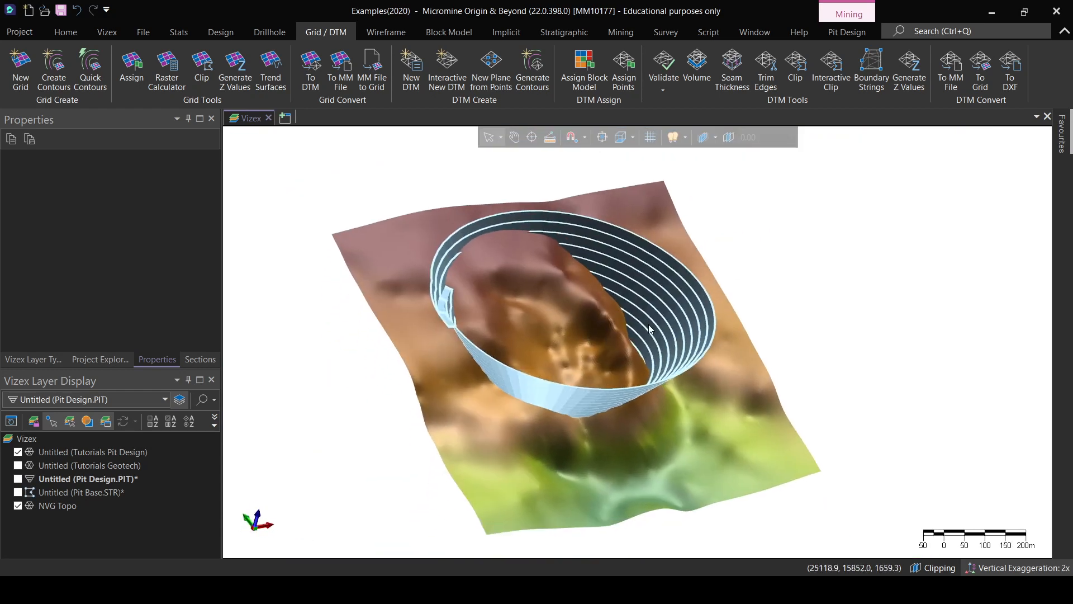
pyautogui.scroll(-2, 648, 324)
pyautogui.moveTo(641, 348); pyautogui.dragTo(508, 374, button='right')
pyautogui.press('p')
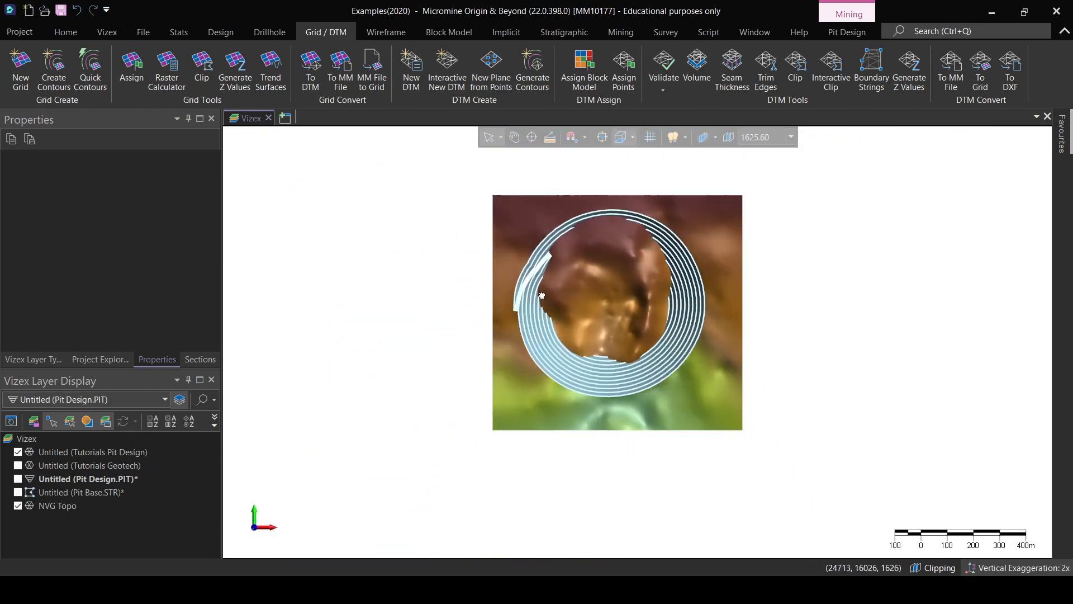
pyautogui.moveTo(541, 295); pyautogui.dragTo(535, 371, button='middle')
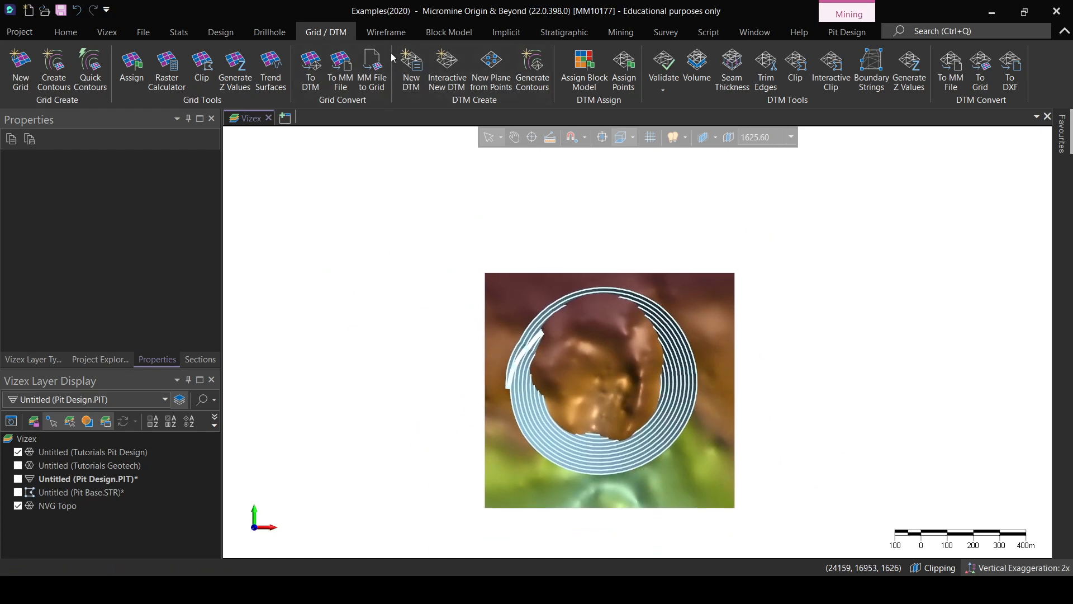
# - Start an interactive boolean on the pit design and NVG Topo wireframes
pyautogui.click(385, 33)
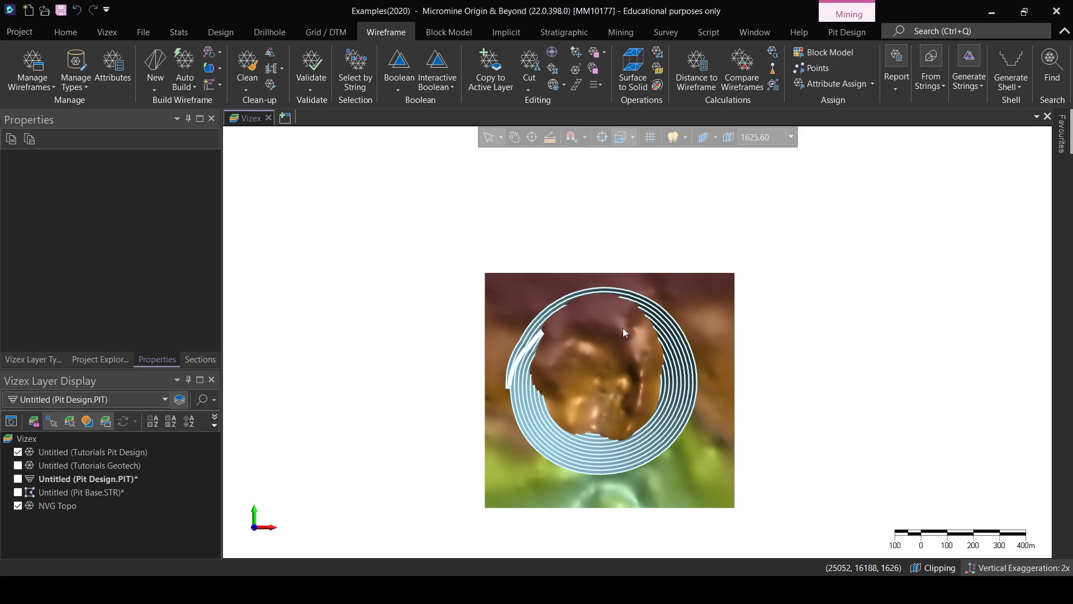
pyautogui.click(428, 72)
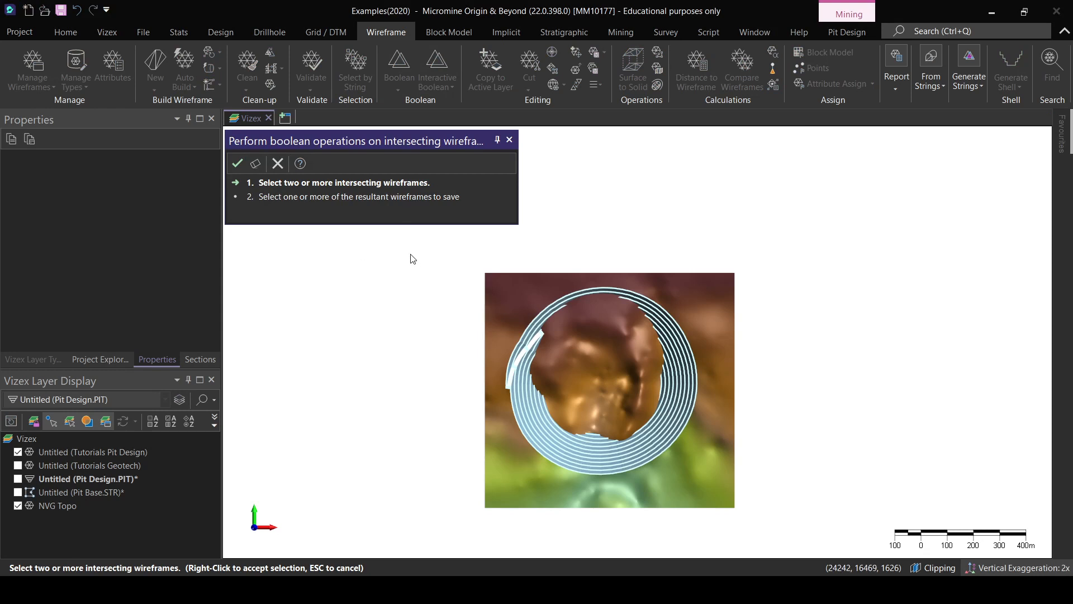
pyautogui.moveTo(407, 249); pyautogui.dragTo(861, 533)
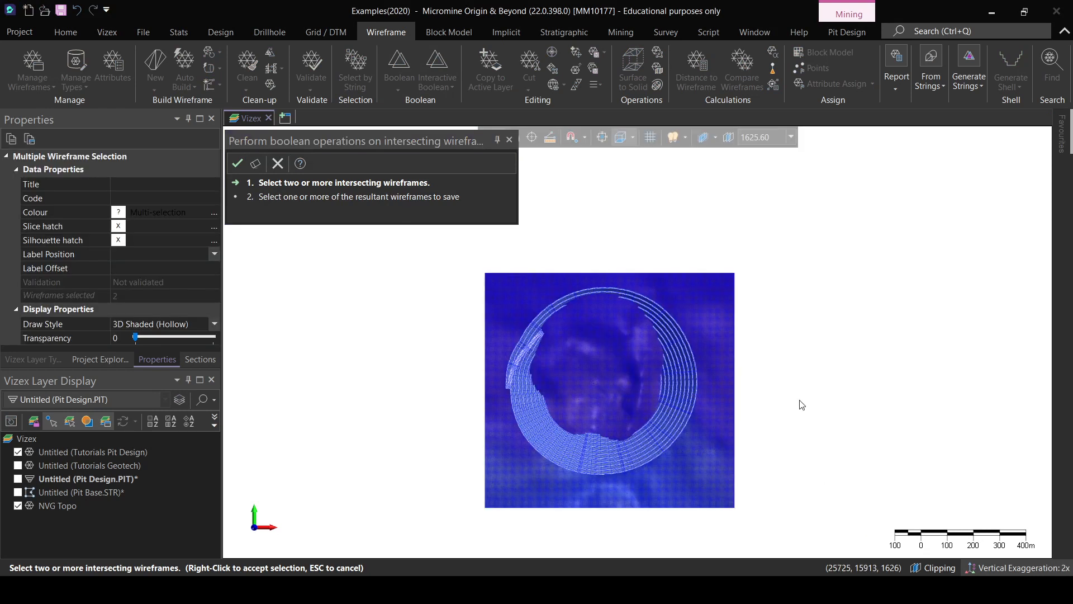
pyautogui.rightClick(818, 306)
# - Save the pit surface below the topography as a Tutorials wireframe named Pit Cut and hide its layer
pyautogui.scroll(5, 650, 401)
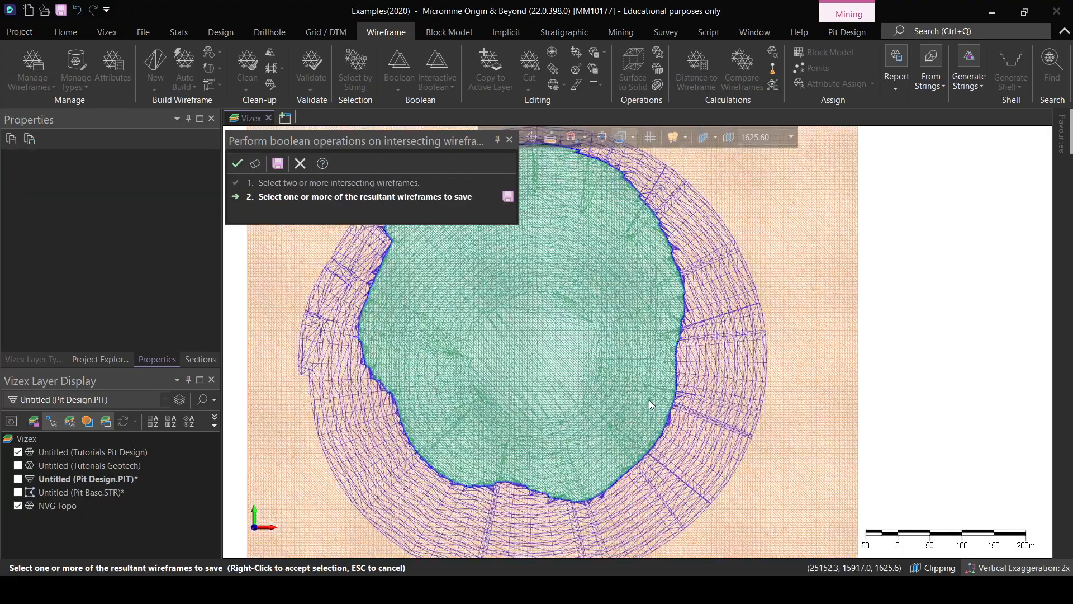
pyautogui.moveTo(654, 380); pyautogui.dragTo(620, 291, button='right')
pyautogui.moveTo(541, 353); pyautogui.dragTo(588, 381, button='right')
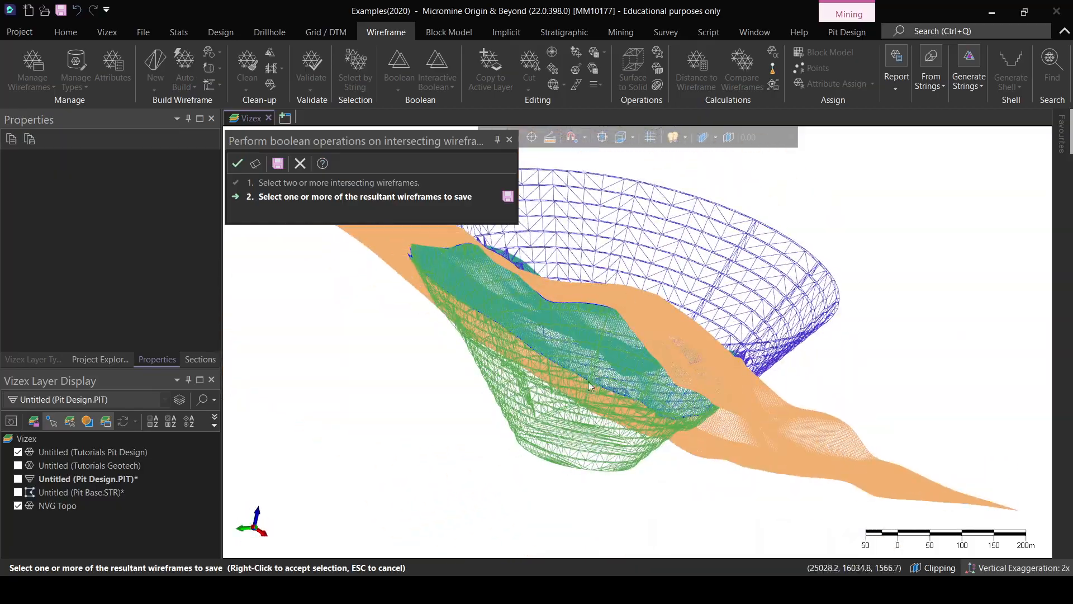
pyautogui.click(576, 394)
pyautogui.moveTo(701, 252); pyautogui.dragTo(563, 310, button='right')
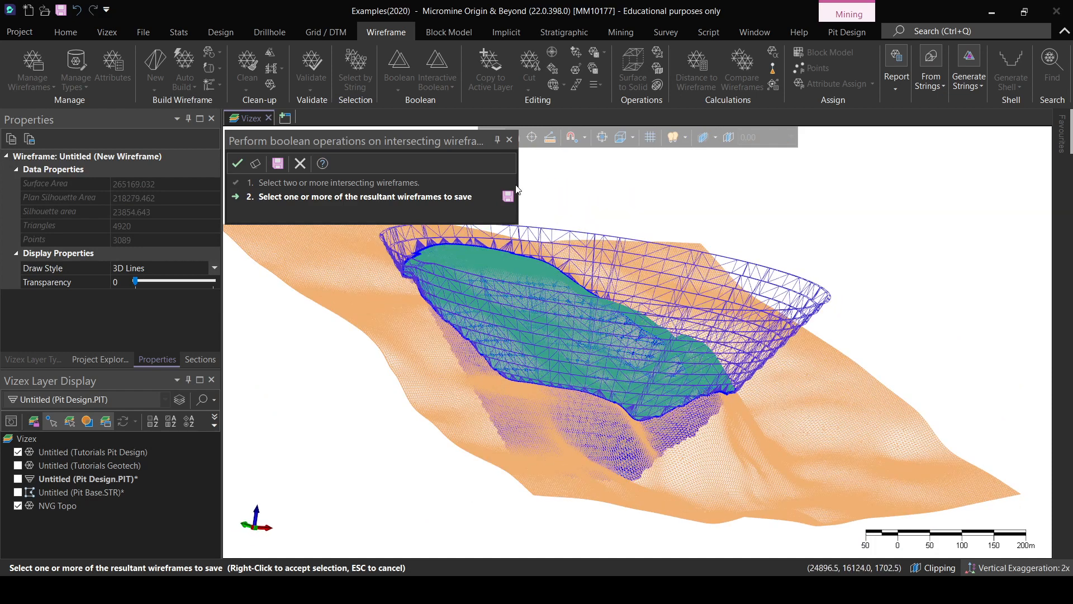
pyautogui.click(507, 197)
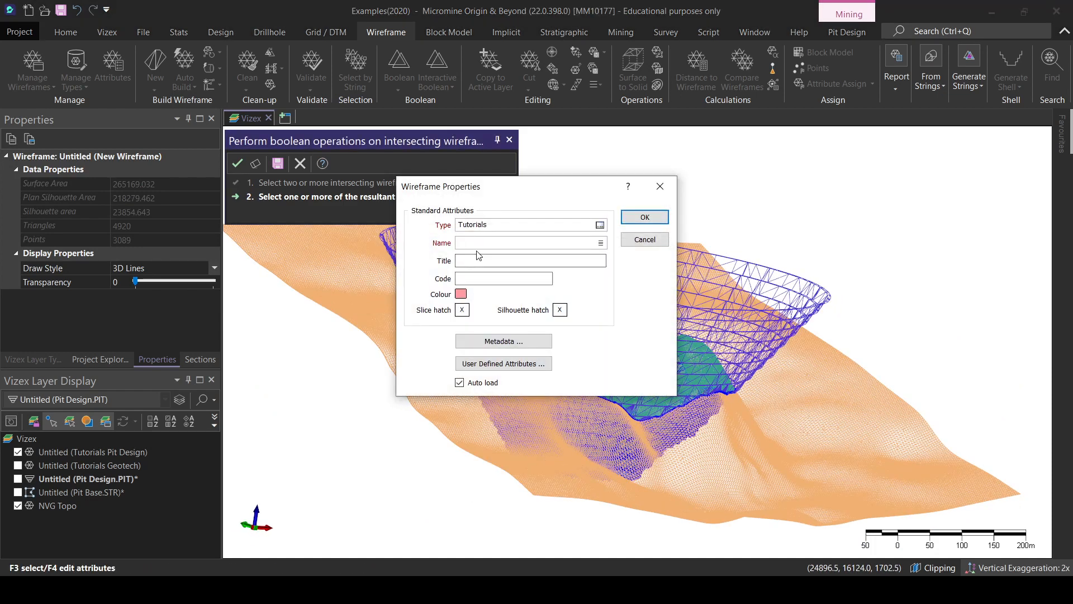
pyautogui.write('Piy')
pyautogui.press('BackSpace')
pyautogui.click(645, 217)
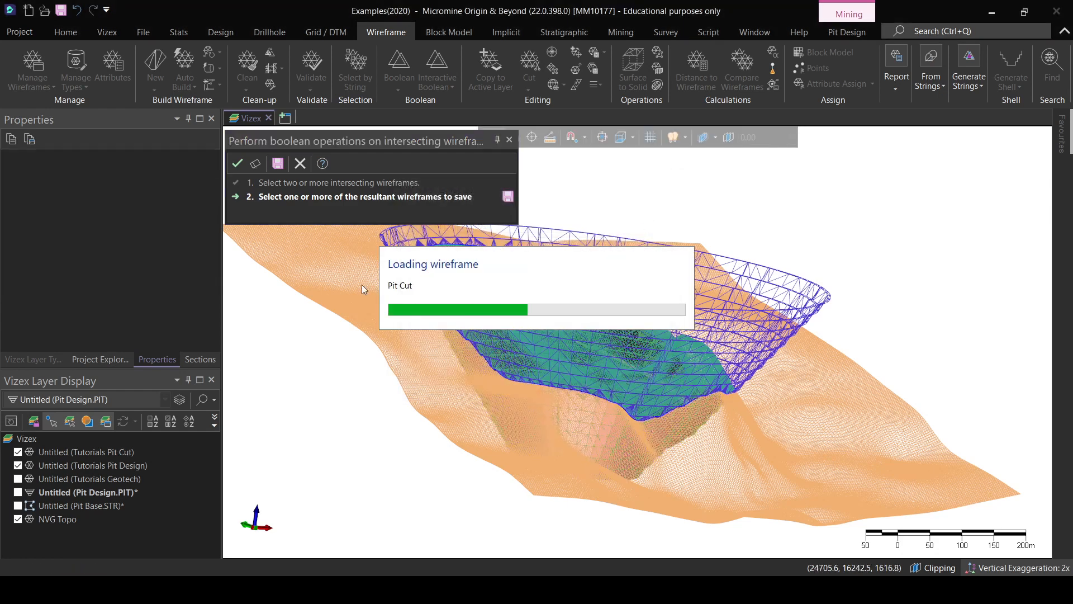
pyautogui.click(18, 452)
# - Save the topography inside the pit together with the pit surface below it as Pit Volume, and hide that layer
pyautogui.moveTo(669, 392); pyautogui.dragTo(658, 449, button='right')
pyautogui.click(610, 364)
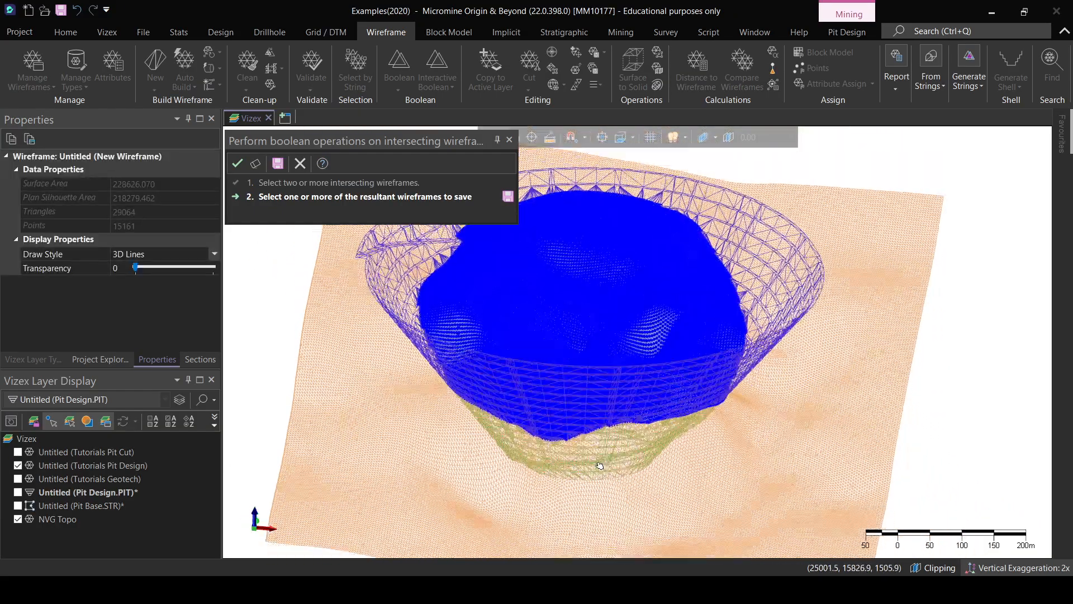
pyautogui.moveTo(610, 363); pyautogui.dragTo(612, 436, button='right')
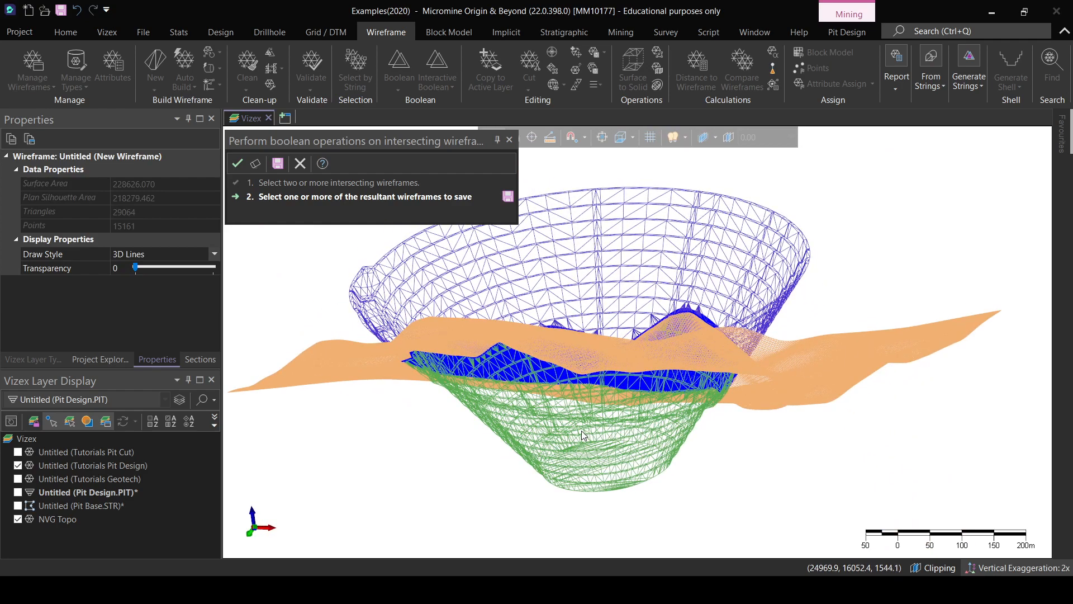
pyautogui.keyDown('ctrl'); pyautogui.click(545, 430); pyautogui.keyUp('ctrl')
pyautogui.moveTo(545, 430); pyautogui.dragTo(501, 224, button='right')
pyautogui.click(508, 196)
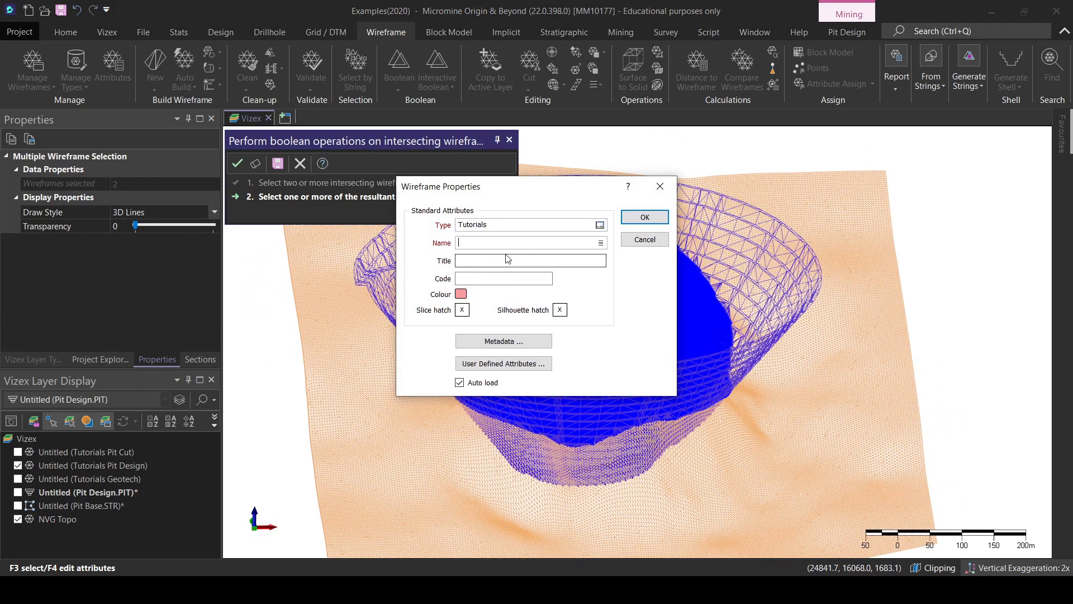
pyautogui.write('Pit Volume')
pyautogui.click(643, 218)
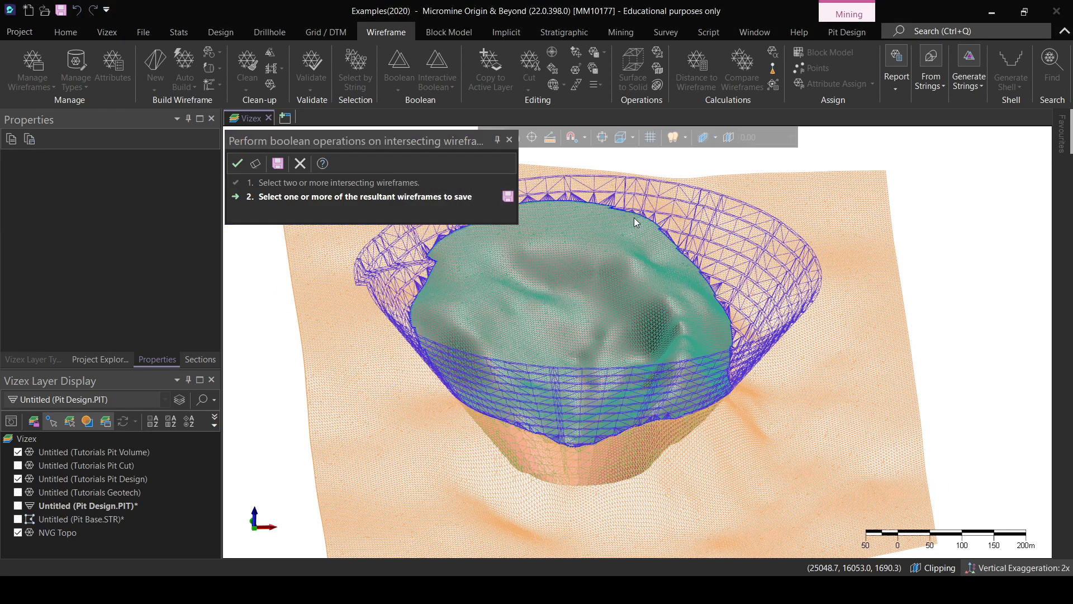
pyautogui.click(18, 451)
# - Save the topography outside the pit outline as Topo_ cut_pit and end the boolean operation
pyautogui.moveTo(620, 430); pyautogui.dragTo(665, 494, button='right')
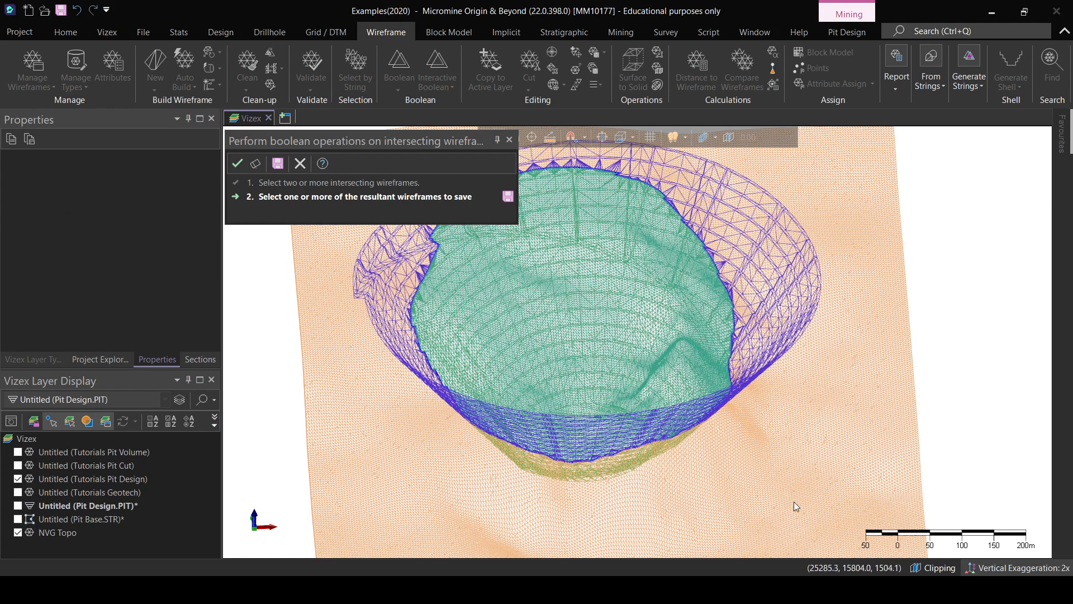
pyautogui.click(794, 501)
pyautogui.click(508, 197)
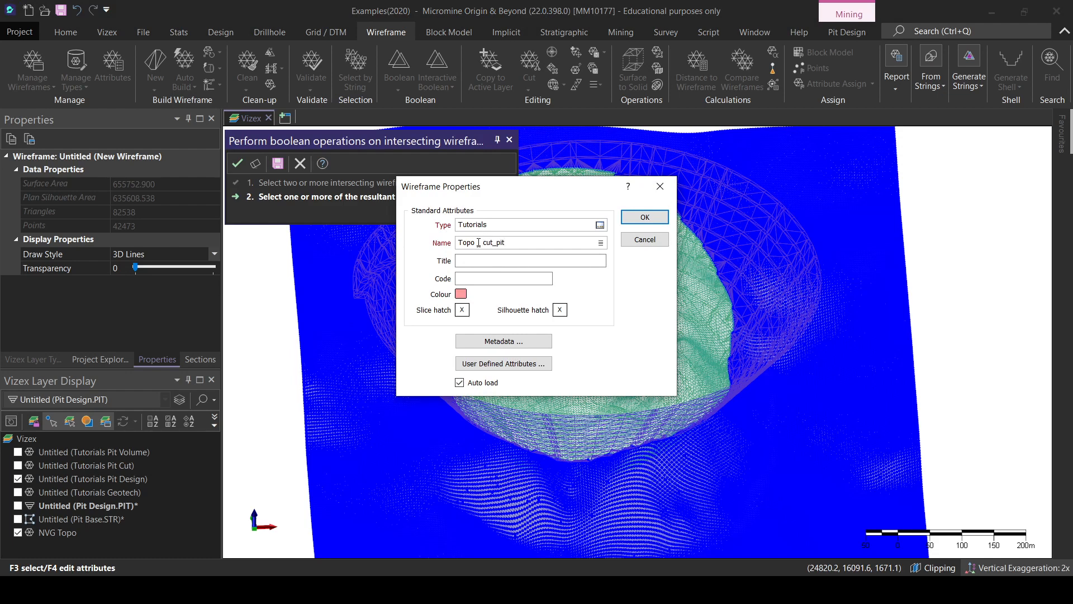
pyautogui.click(649, 219)
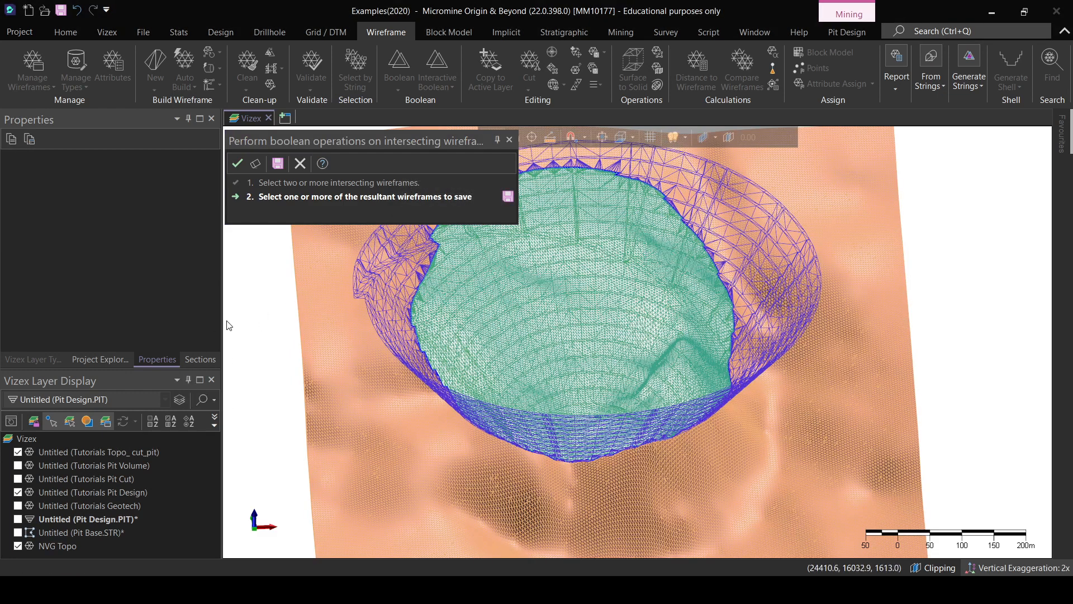
pyautogui.press('Escape')
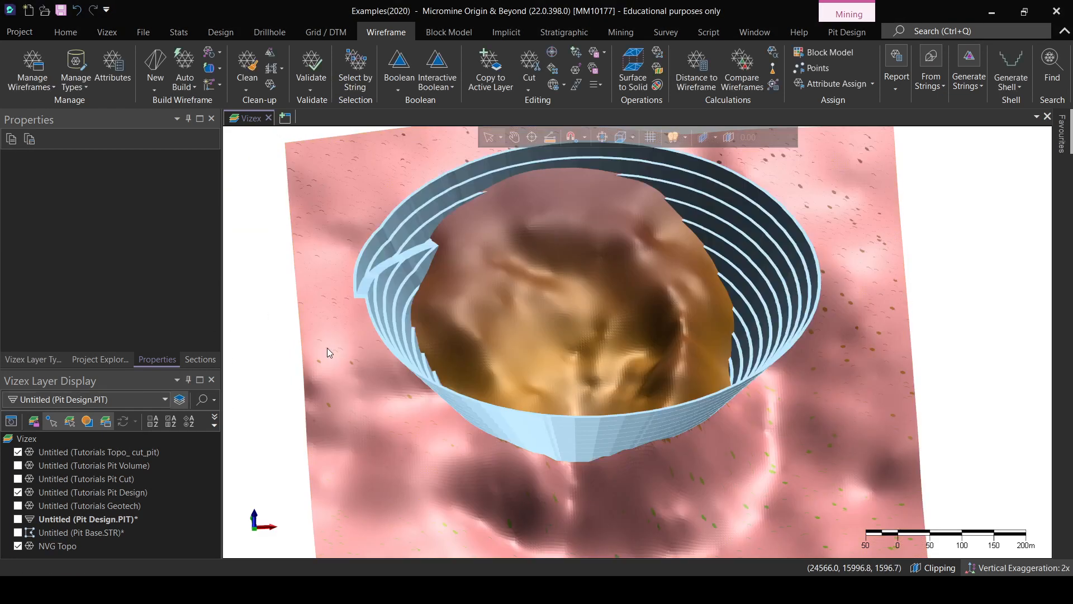
# - Hide the NVG Topo and Pit Design wireframes to view the cut topography on its own in 3D
pyautogui.click(17, 546)
pyautogui.click(18, 492)
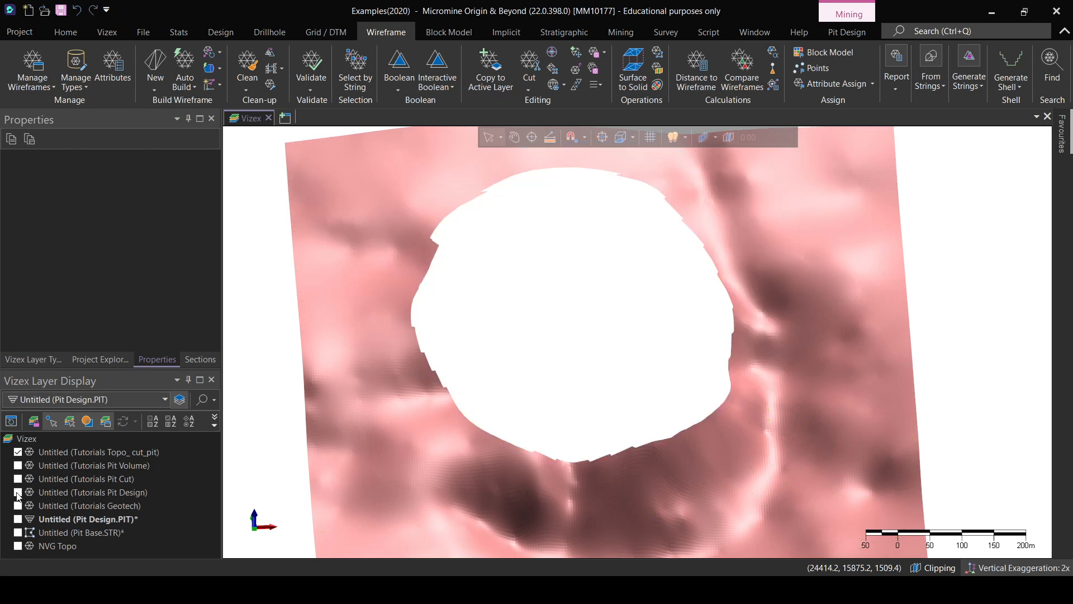
pyautogui.moveTo(415, 492); pyautogui.dragTo(723, 371)
pyautogui.scroll(-3, 611, 424)
pyautogui.moveTo(598, 419); pyautogui.dragTo(654, 447, button='right')
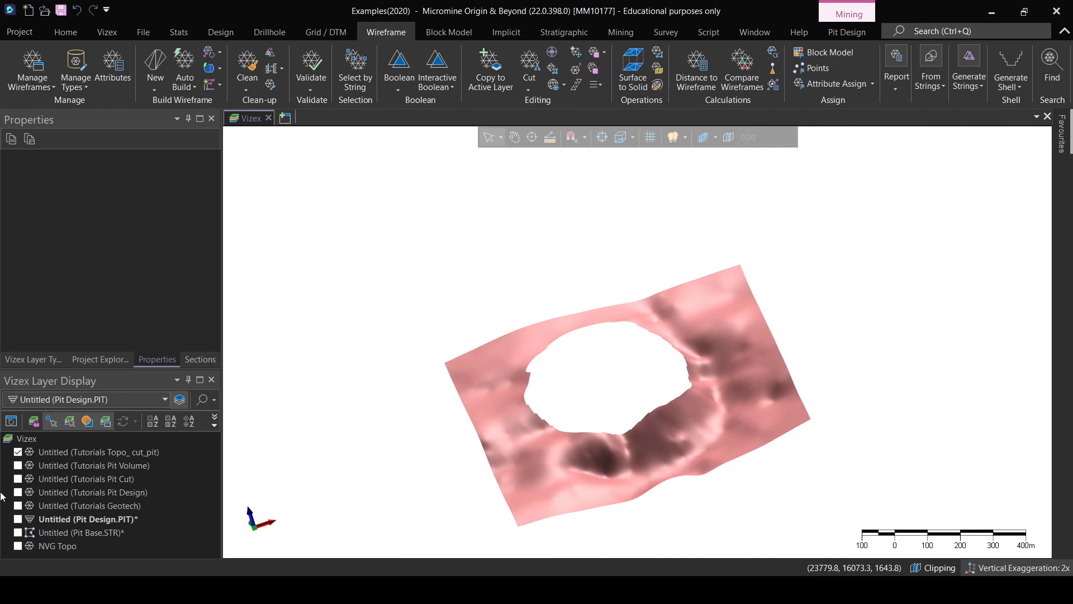
# - Display only the Pit Volume wireframe and examine the shape of the solid in 3D
pyautogui.click(17, 452)
pyautogui.click(18, 465)
pyautogui.moveTo(365, 412); pyautogui.dragTo(640, 519)
pyautogui.moveTo(640, 519); pyautogui.dragTo(697, 389, button='right')
pyautogui.scroll(2, 665, 356)
pyautogui.moveTo(634, 314); pyautogui.dragTo(491, 312, button='right')
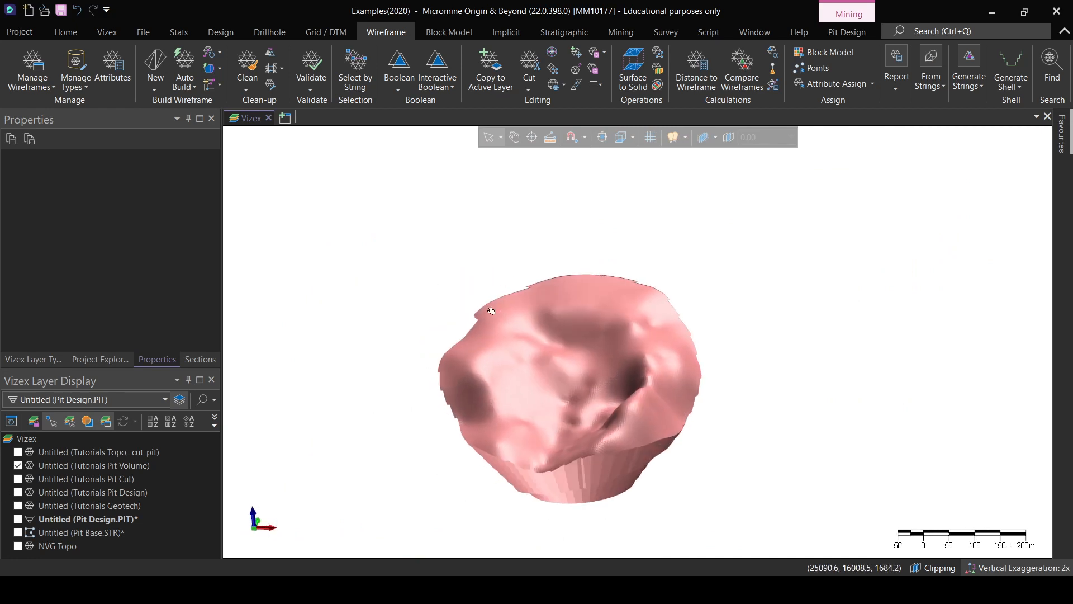
pyautogui.scroll(2, 496, 357)
pyautogui.moveTo(528, 335); pyautogui.dragTo(534, 203, button='middle')
pyautogui.moveTo(671, 331); pyautogui.dragTo(644, 374, button='middle')
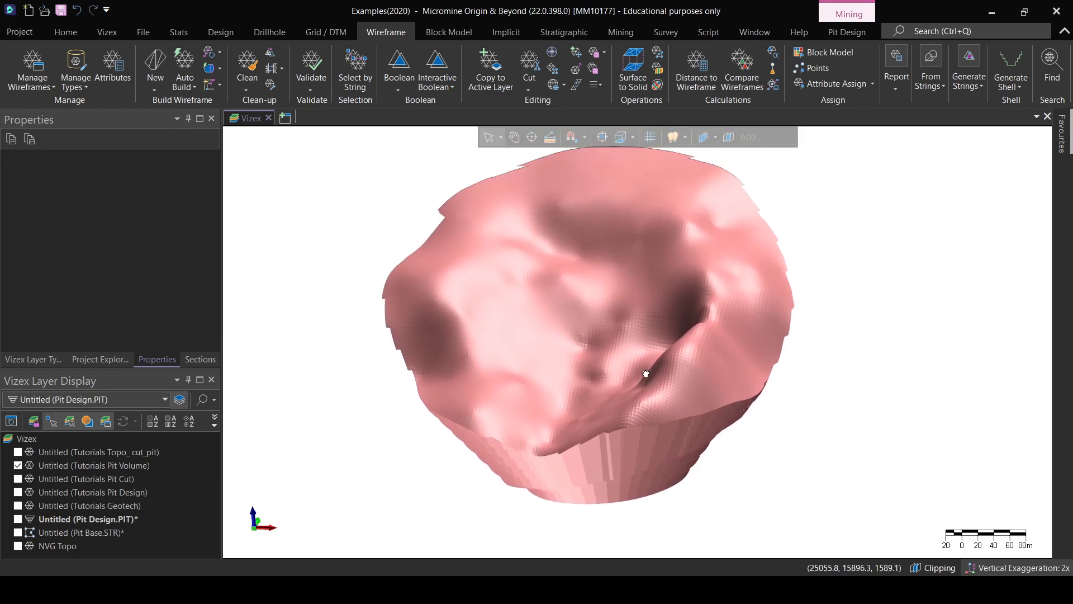
# - Validate the Pit Volume wireframe for invalid connections, open sections and intersections
pyautogui.click(541, 372)
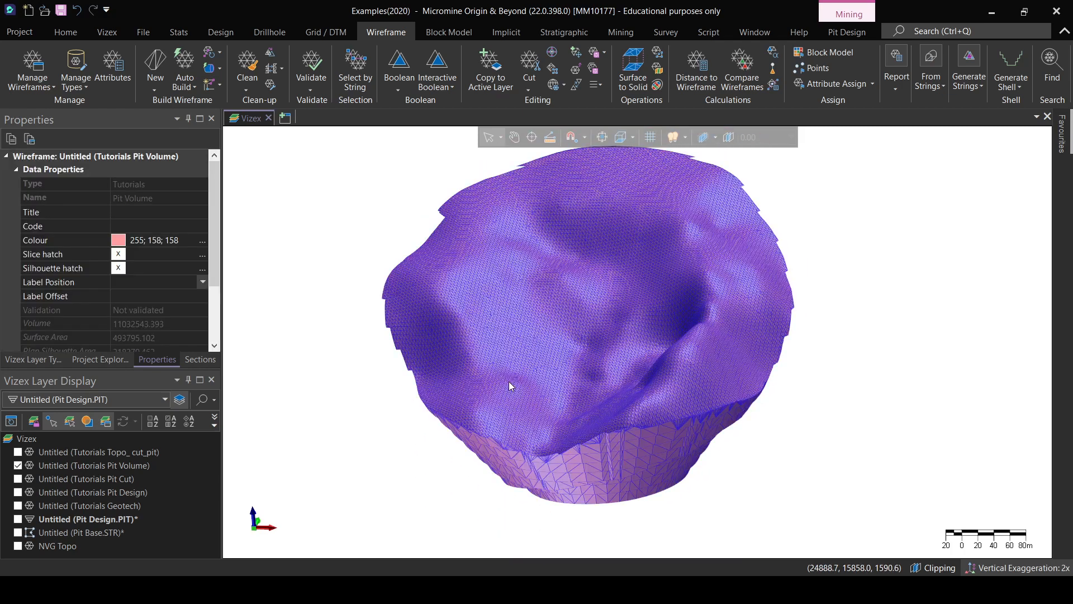
pyautogui.click(311, 68)
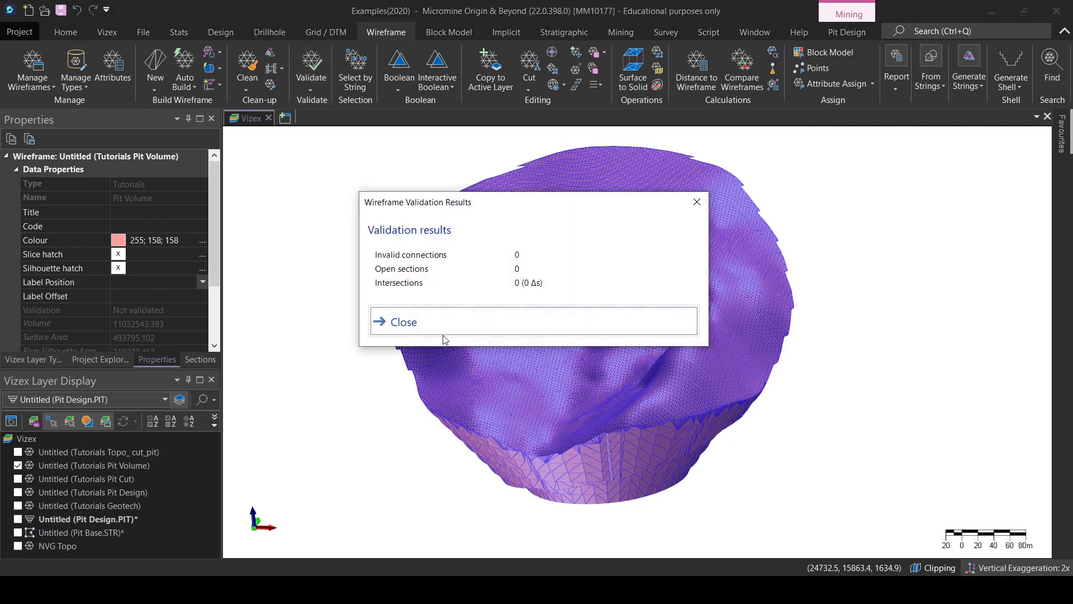
pyautogui.click(435, 324)
# - Check the volume of the Pit Volume wireframe in its data properties and deselect the solid
pyautogui.scroll(-2, 455, 341)
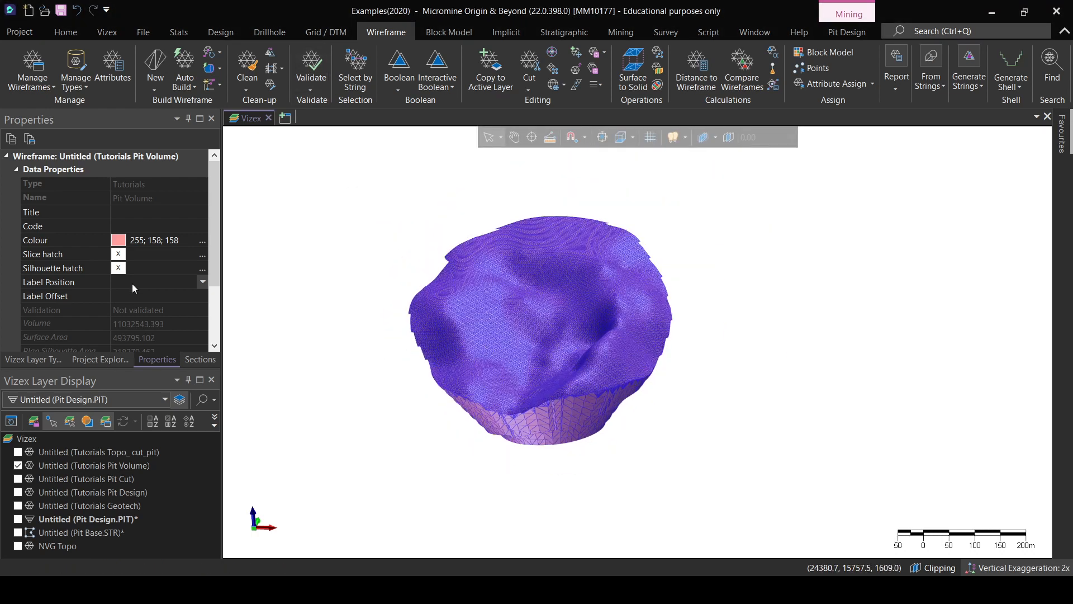
pyautogui.scroll(-2, 132, 285)
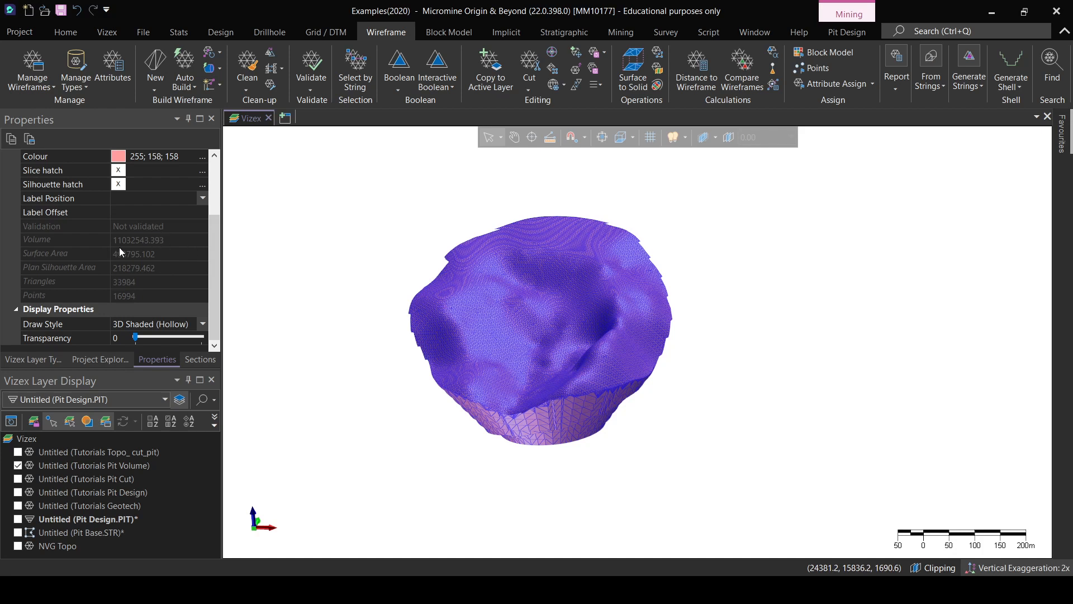
pyautogui.click(172, 242)
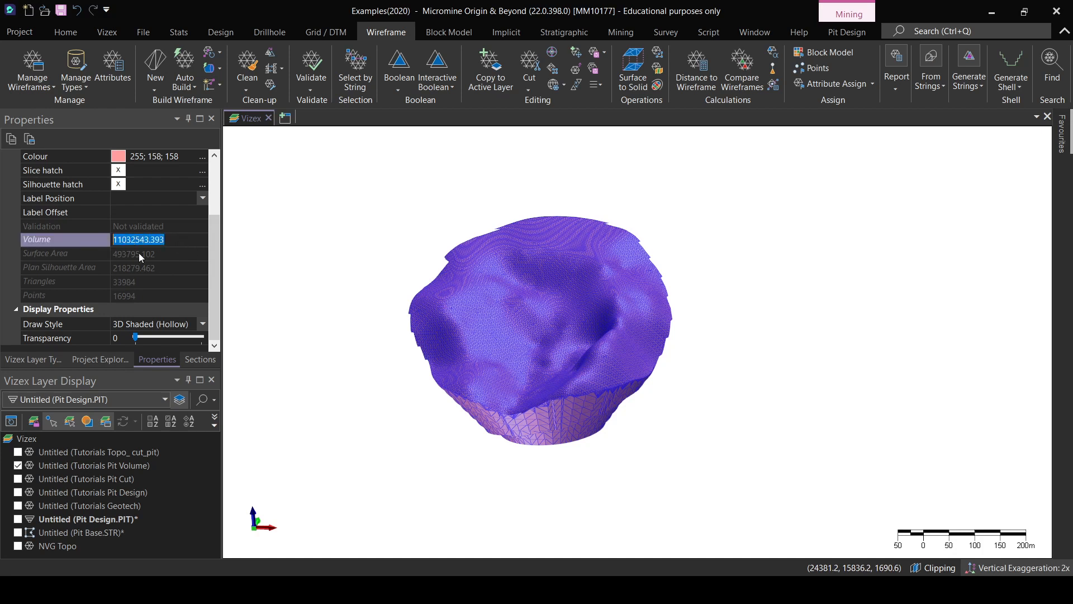
pyautogui.click(414, 373)
pyautogui.scroll(4, 411, 374)
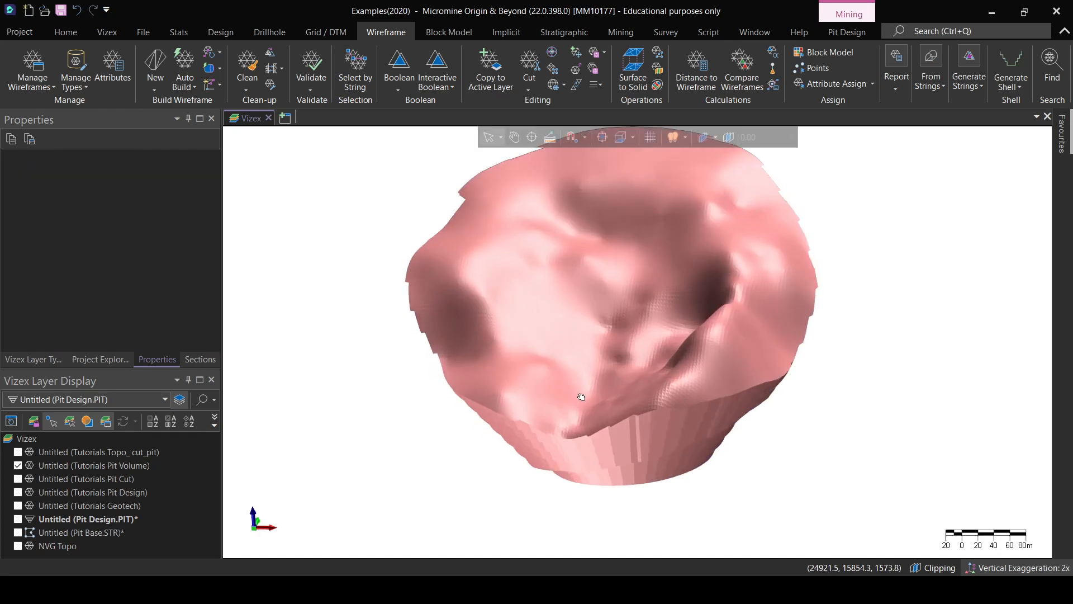
# - Replace the Pit Volume display with the Topo_ cut_pit and Pit Cut wireframes shown together
pyautogui.click(18, 452)
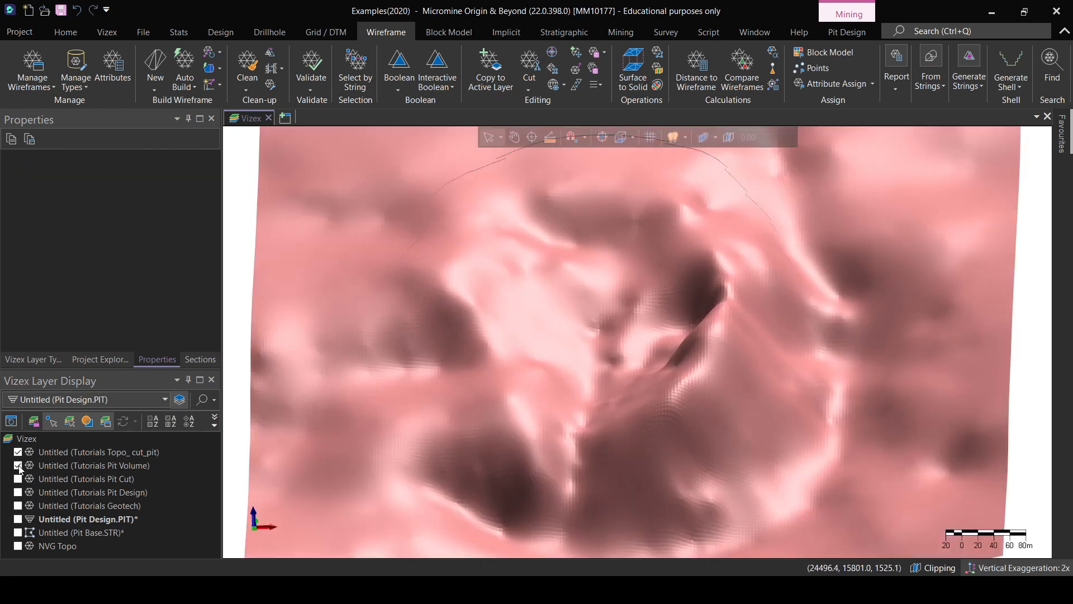
pyautogui.click(18, 465)
pyautogui.click(18, 479)
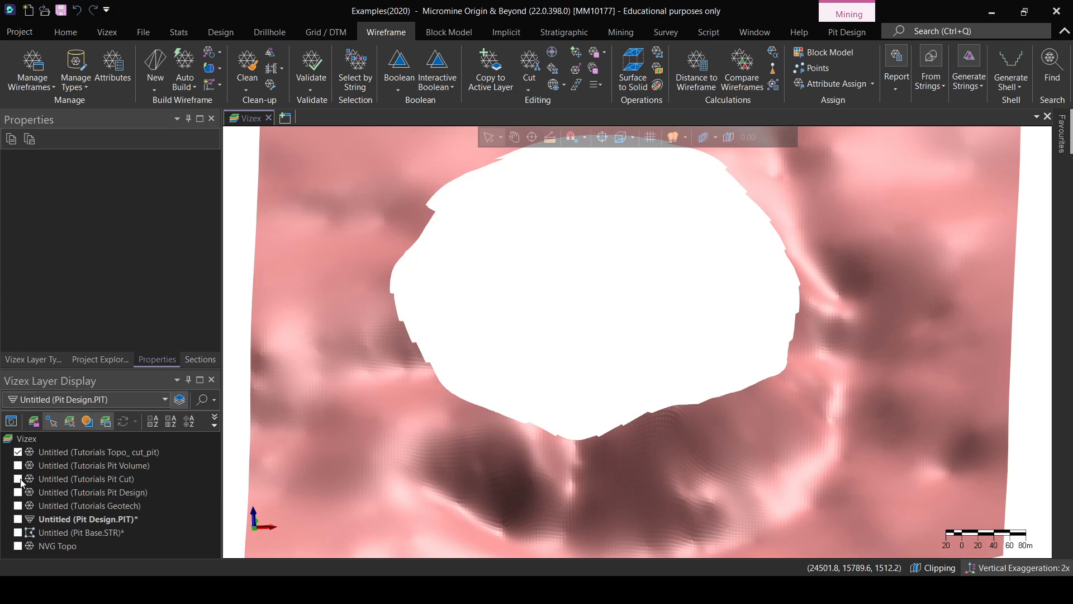
pyautogui.moveTo(486, 463); pyautogui.dragTo(451, 527)
pyautogui.scroll(-3, 523, 497)
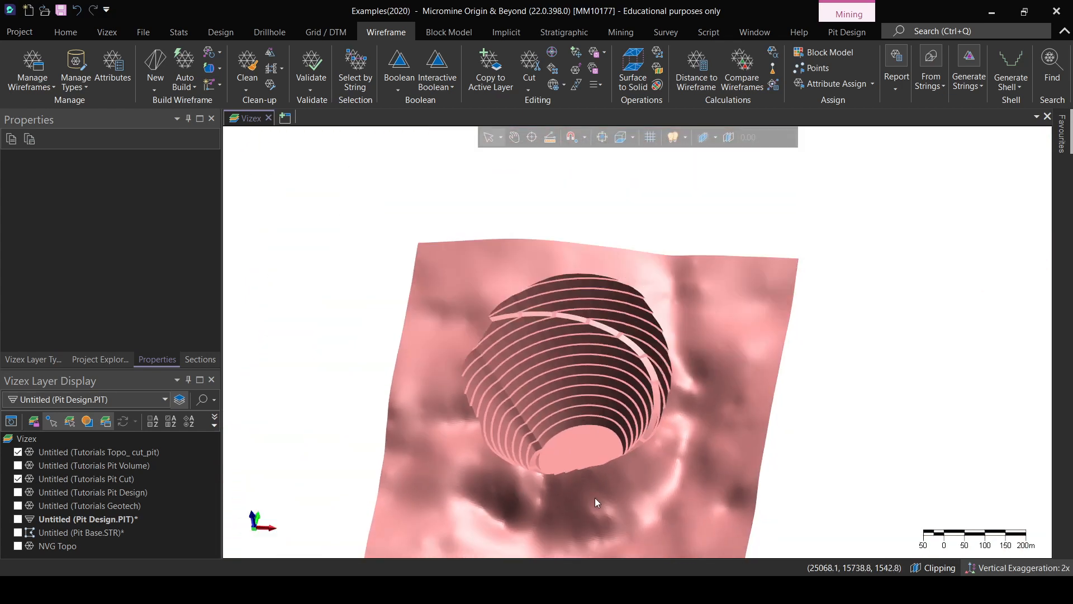
# - Examine the benches and ramp of the Pit Cut wireframe and how they meet the surrounding cut topography
pyautogui.moveTo(595, 498); pyautogui.dragTo(644, 455, button='right')
pyautogui.moveTo(556, 467); pyautogui.dragTo(629, 314, button='right')
pyautogui.scroll(4, 589, 447)
pyautogui.moveTo(589, 447); pyautogui.dragTo(329, 387, button='right')
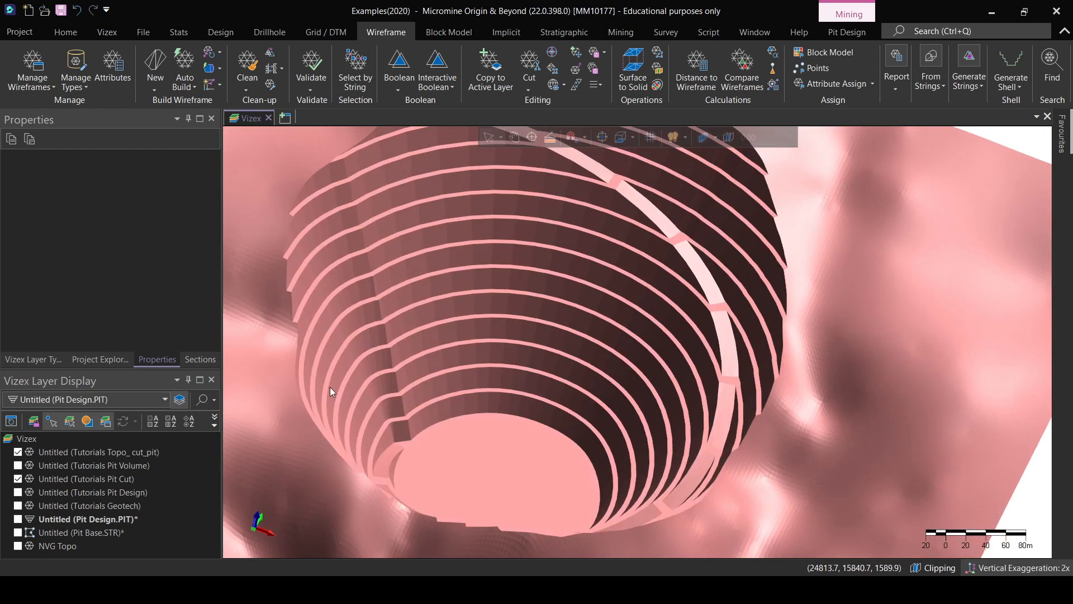
pyautogui.scroll(-4, 545, 406)
pyautogui.moveTo(581, 405); pyautogui.dragTo(410, 369, button='right')
pyautogui.scroll(3, 503, 407)
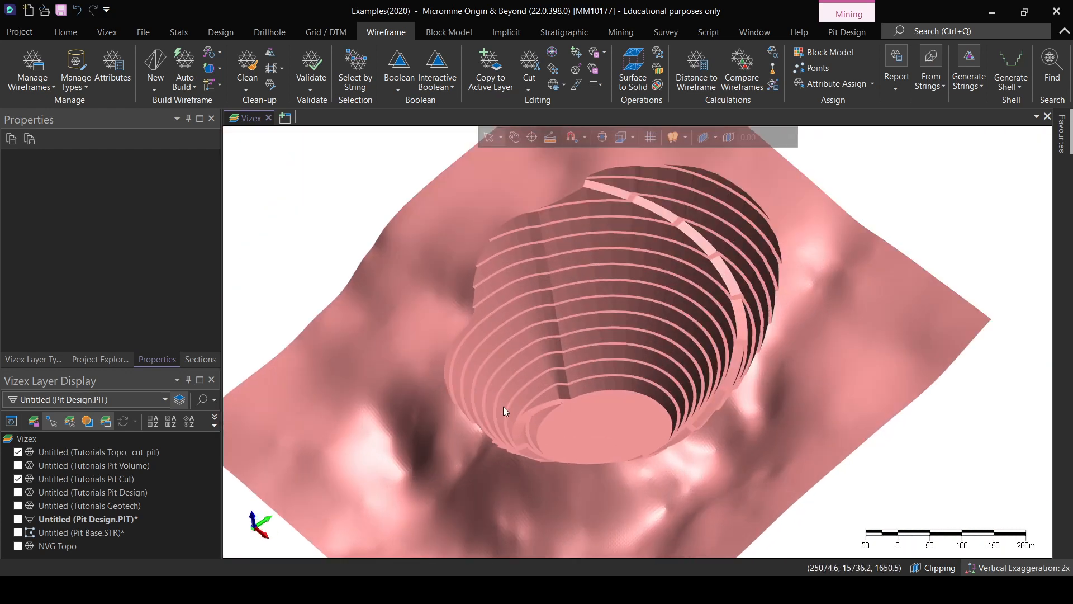
pyautogui.moveTo(503, 407); pyautogui.dragTo(589, 435, button='right')
pyautogui.scroll(-3, 613, 413)
pyautogui.scroll(5, 563, 401)
pyautogui.moveTo(588, 430)
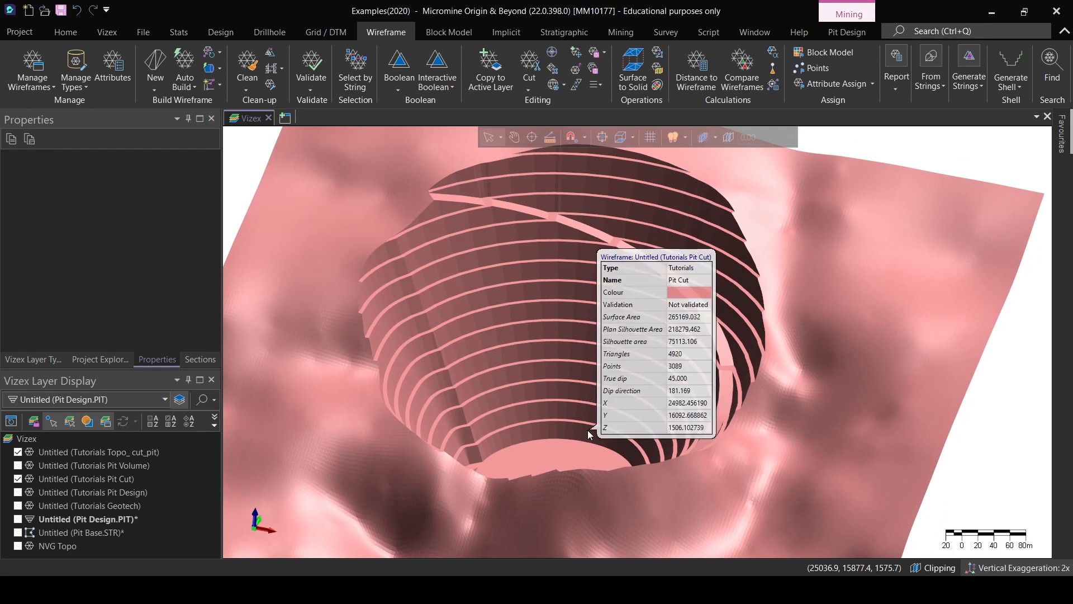